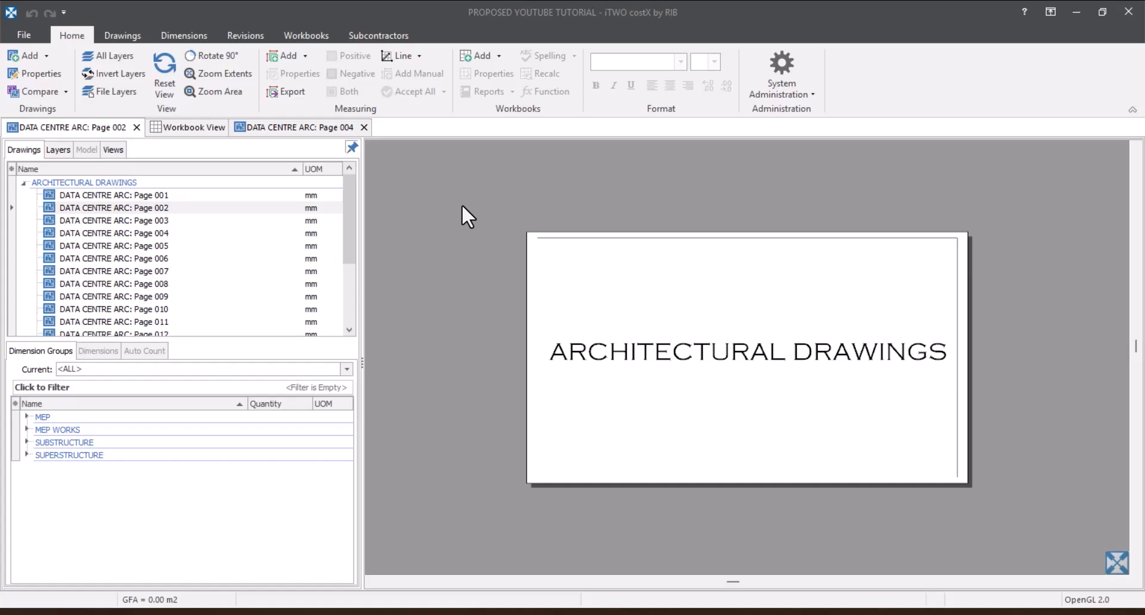
Review the MEP dimension groups and the pages in the ARCHITECTURAL DRAWINGS folder.
{"action": "left_click", "coordinate": [27, 417]}
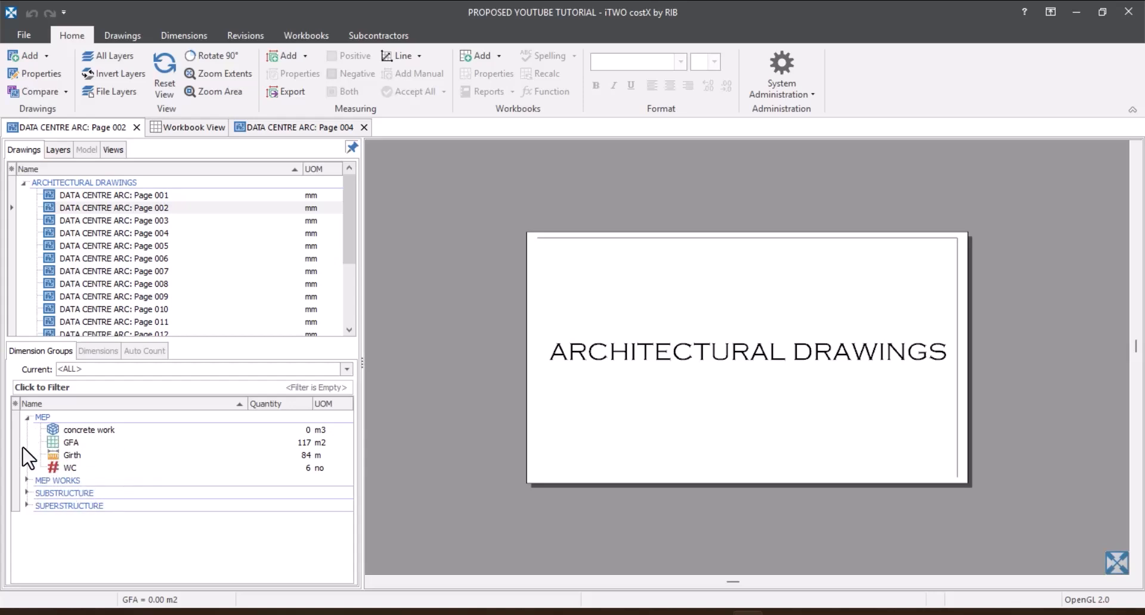
{"action": "mouse_move", "coordinate": [60, 448]}
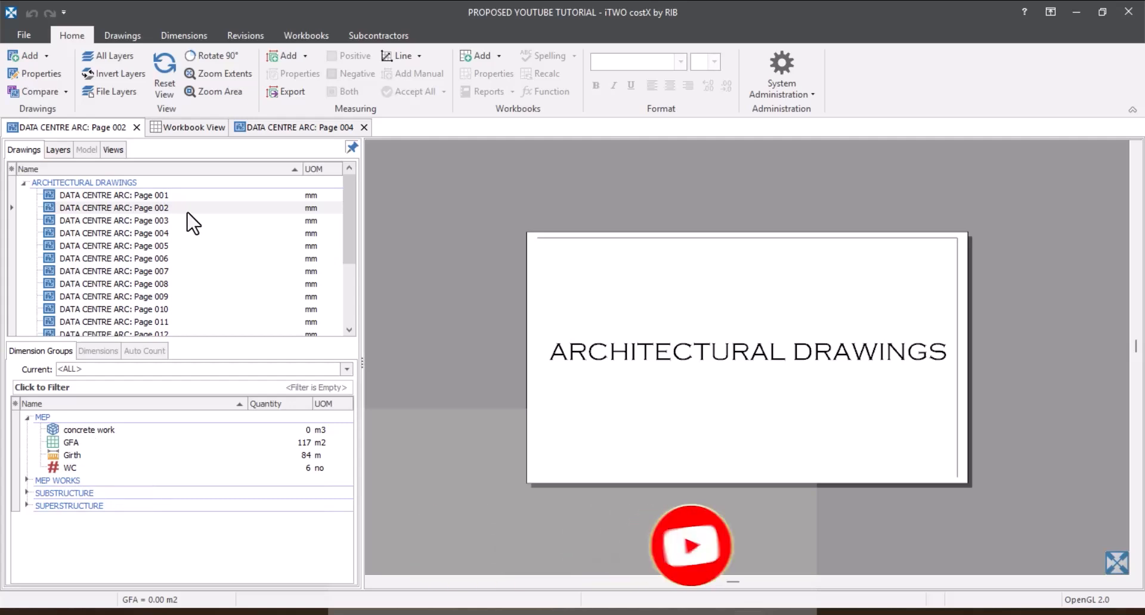
{"action": "scroll", "coordinate": [182, 221], "scroll_direction": "down", "scroll_amount": 3}
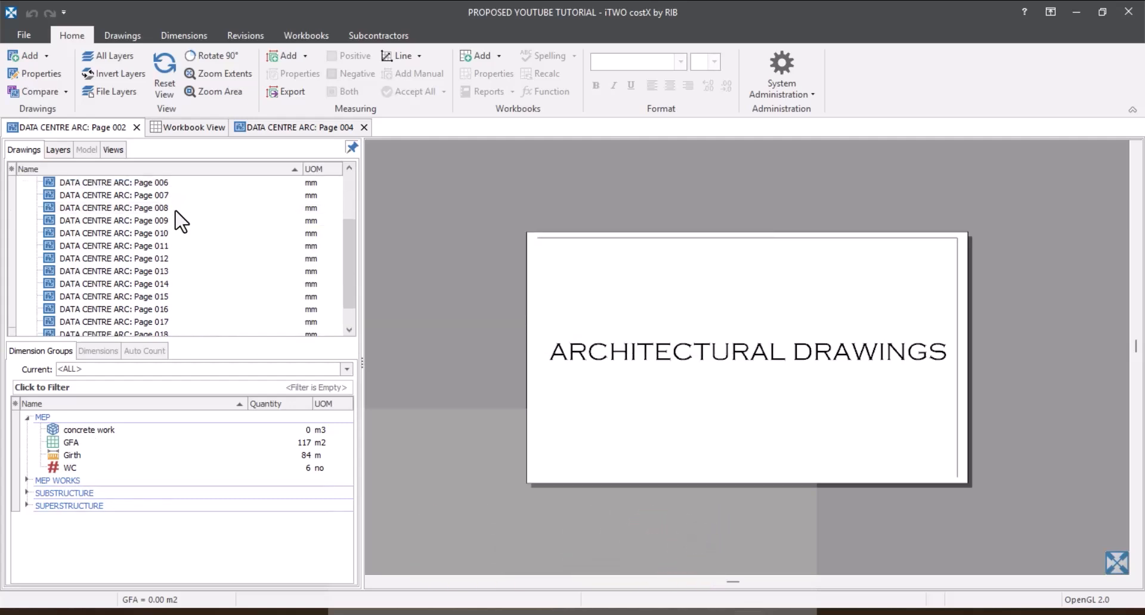
{"action": "scroll", "coordinate": [182, 221], "scroll_direction": "up", "scroll_amount": 3}
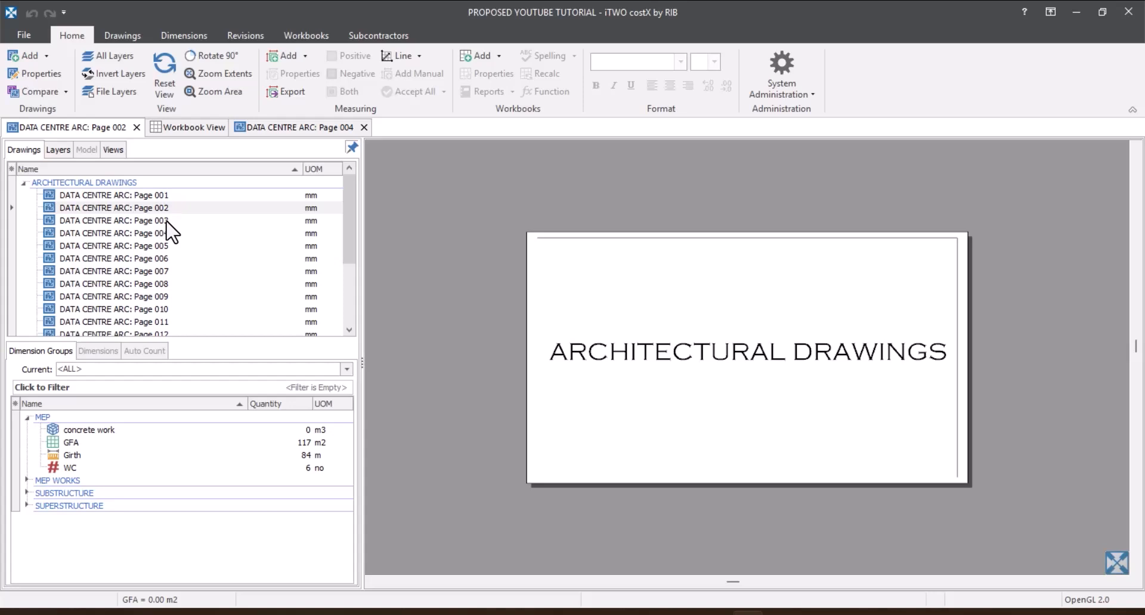
{"action": "mouse_move", "coordinate": [167, 218]}
{"action": "left_click", "coordinate": [23, 183]}
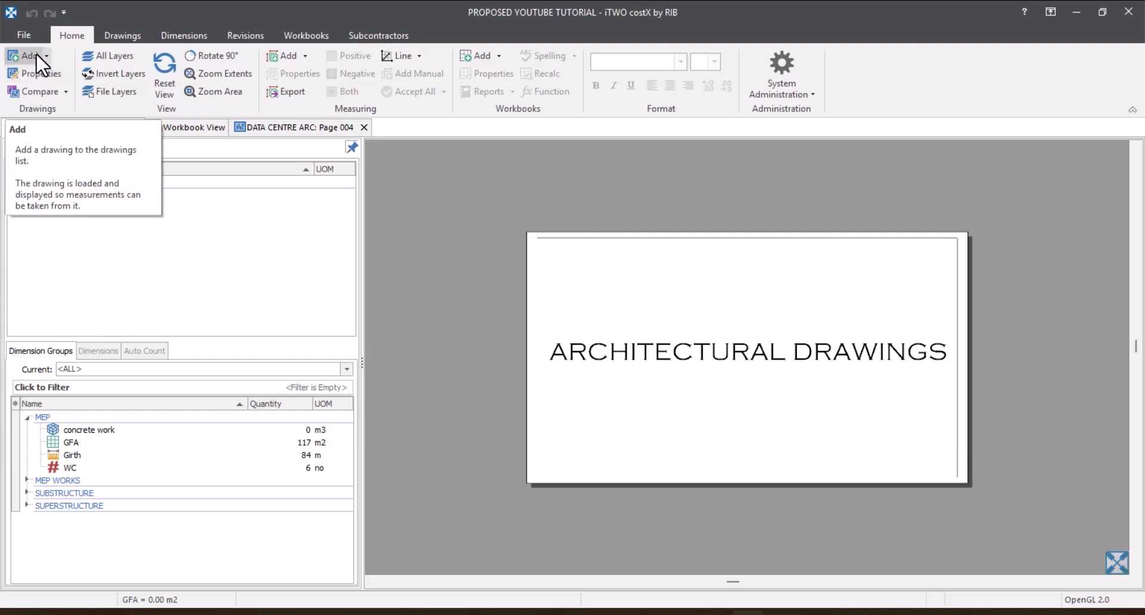
Add the "Data Centre Structural drawing pdf" file from the Desktop as a new drawing, using all of its sheets.
{"action": "left_click", "coordinate": [112, 37]}
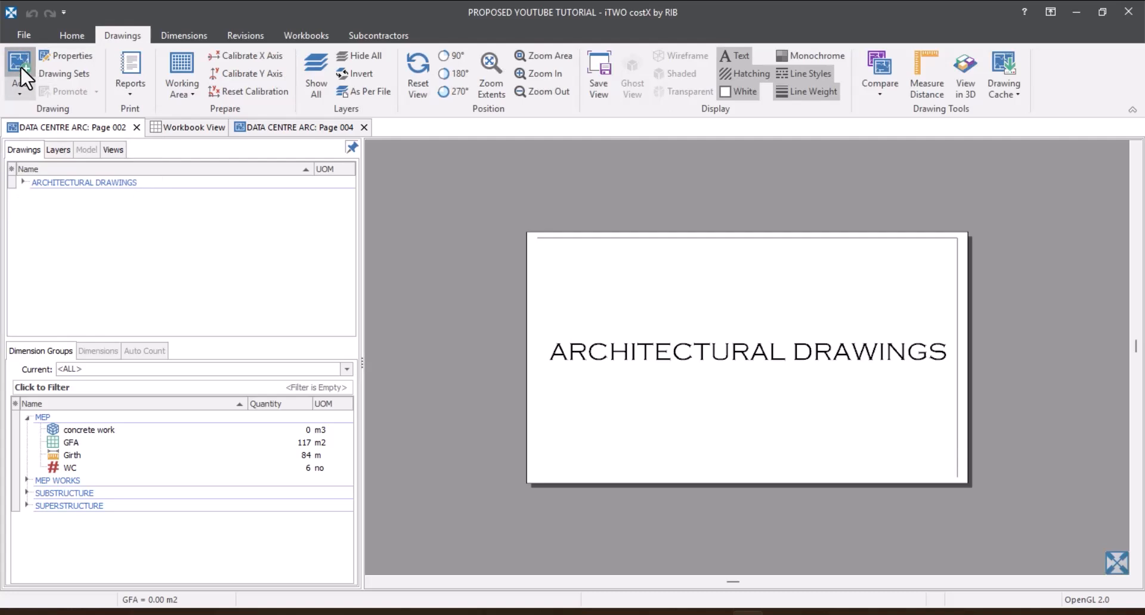
{"action": "left_click", "coordinate": [20, 66]}
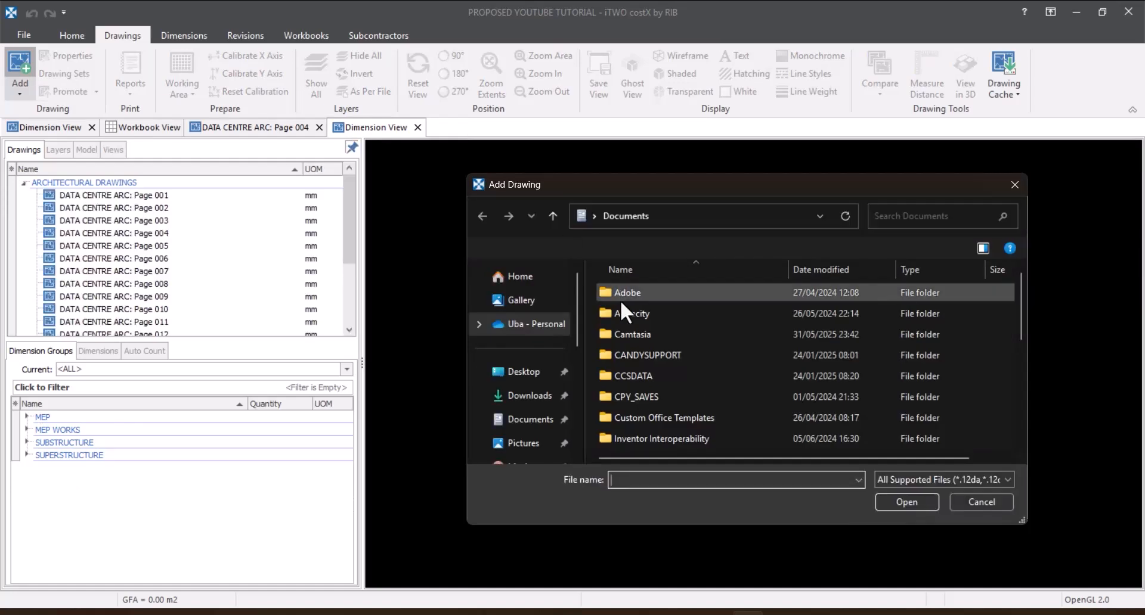
{"action": "left_click", "coordinate": [540, 374]}
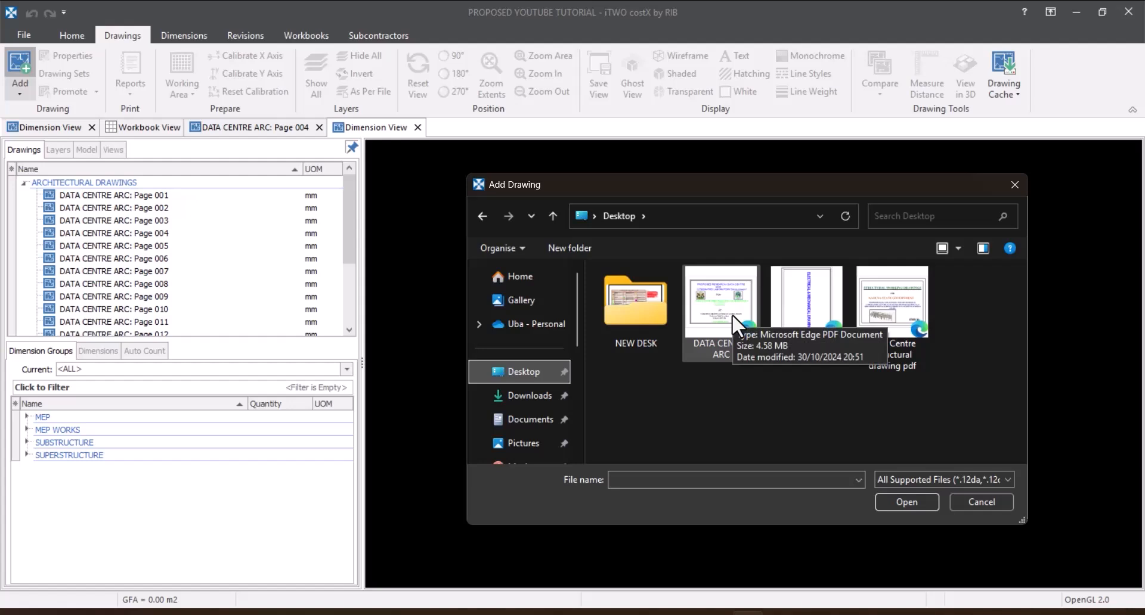
{"action": "left_click", "coordinate": [888, 316]}
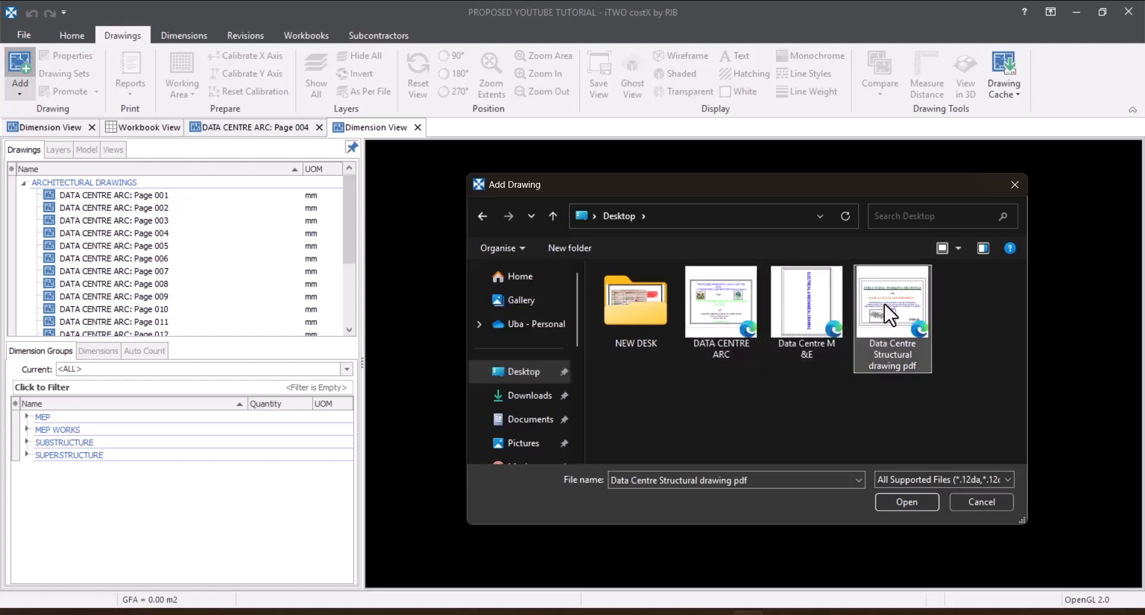
{"action": "left_click", "coordinate": [893, 505]}
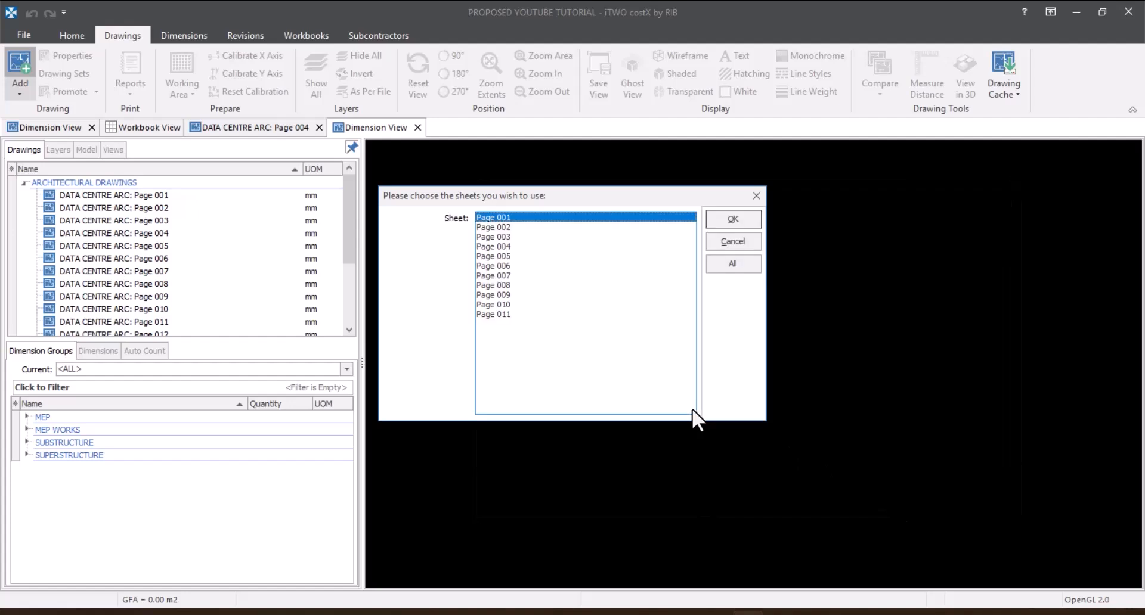
{"action": "left_click", "coordinate": [746, 266]}
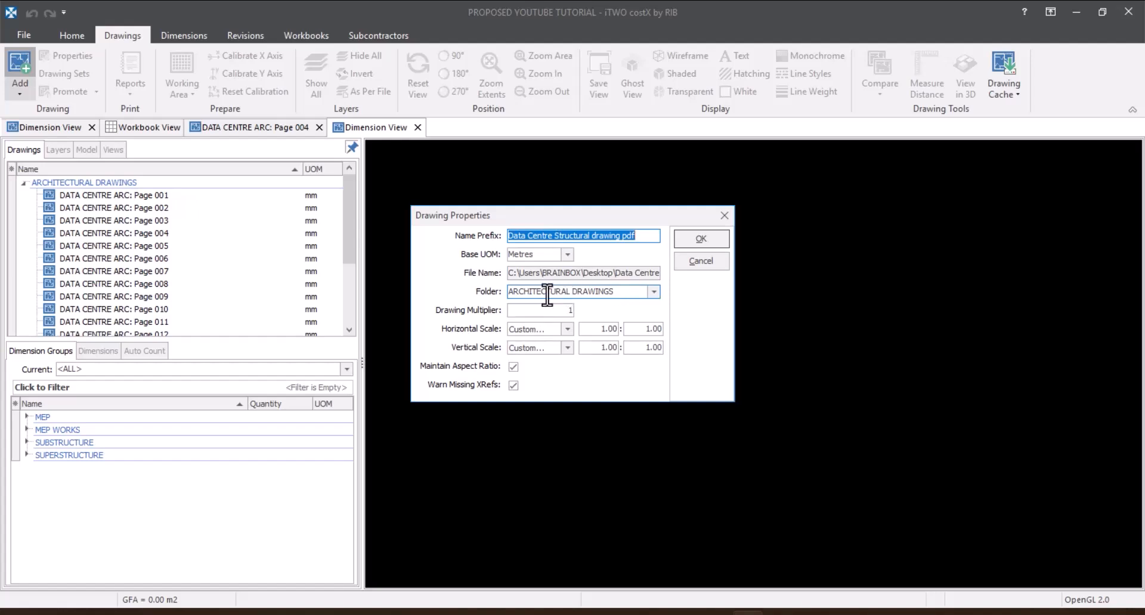
Set the drawing folder to STRUCTURAL DRAWINGS, import the structural pages and check them in the drawings list.
{"action": "left_click_drag", "start_coordinate": [540, 293], "coordinate": [468, 310]}
{"action": "type", "text": "S"}
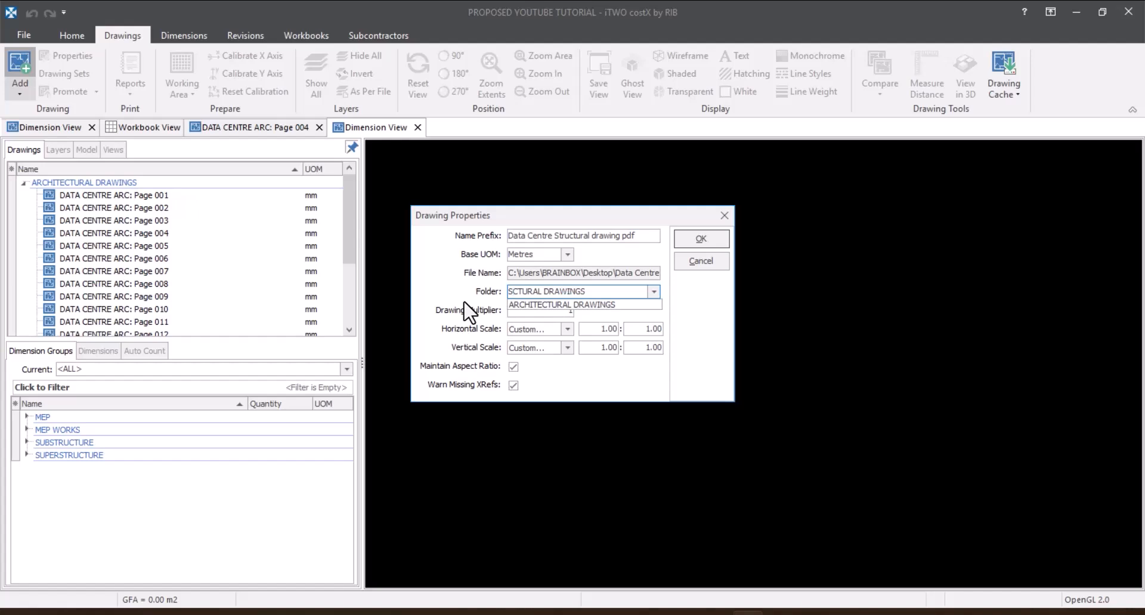
{"action": "type", "text": "TRU"}
{"action": "left_click", "coordinate": [708, 289]}
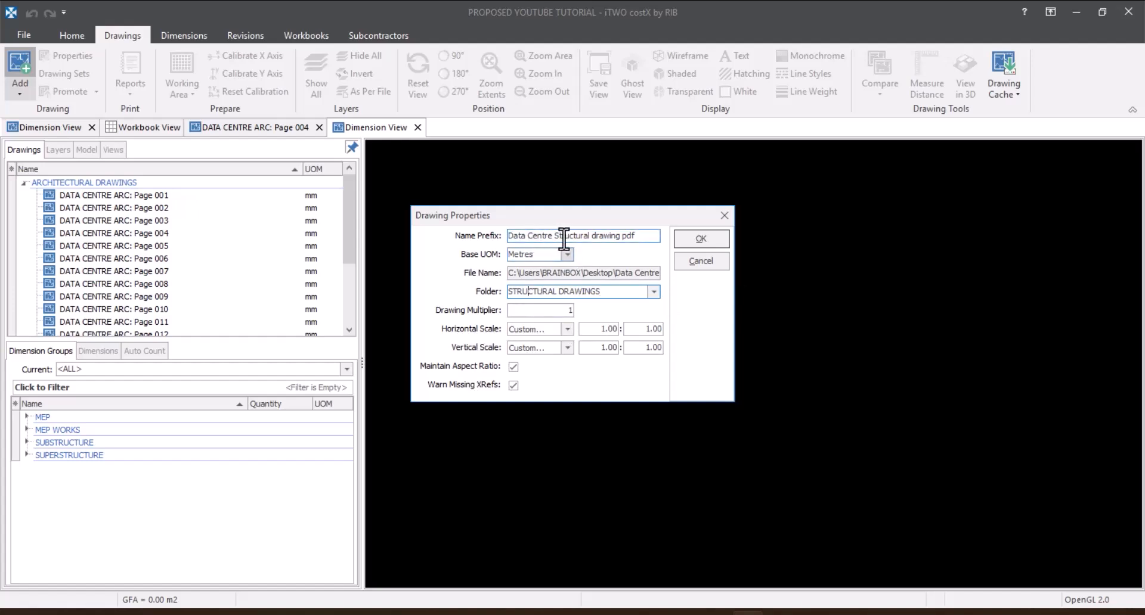
{"action": "left_click", "coordinate": [681, 237]}
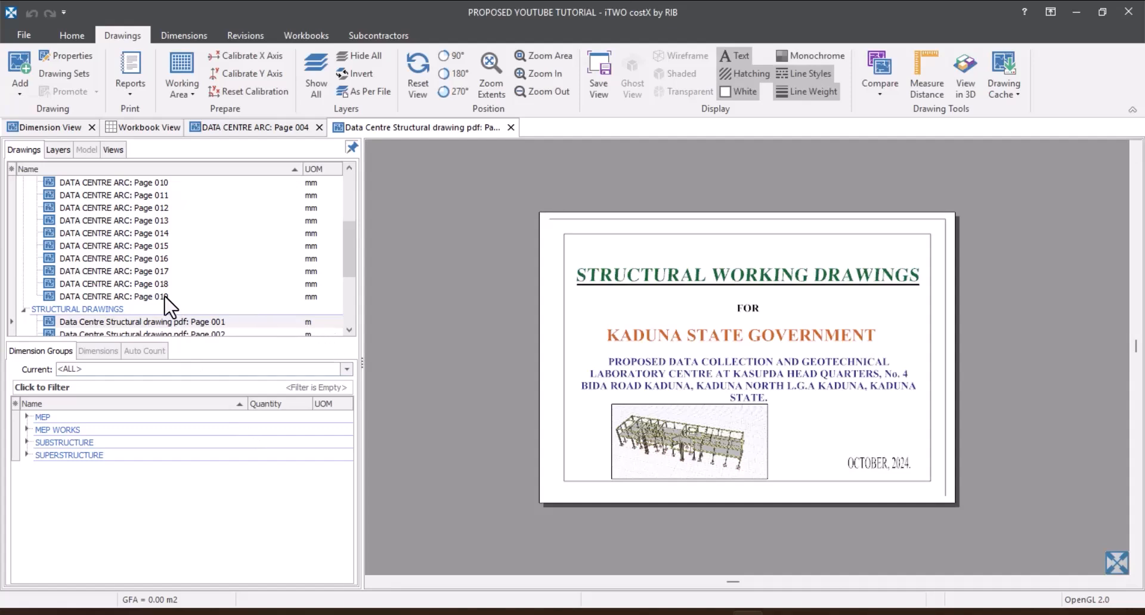
{"action": "scroll", "coordinate": [179, 277], "scroll_direction": "down", "scroll_amount": 4}
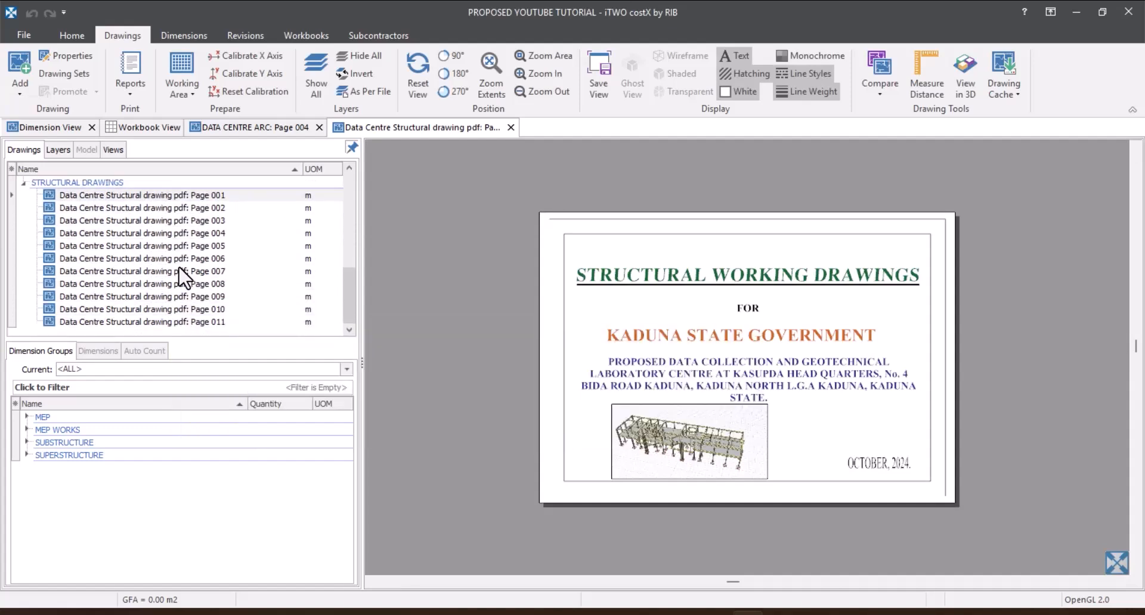
{"action": "scroll", "coordinate": [196, 257], "scroll_direction": "up", "scroll_amount": 10}
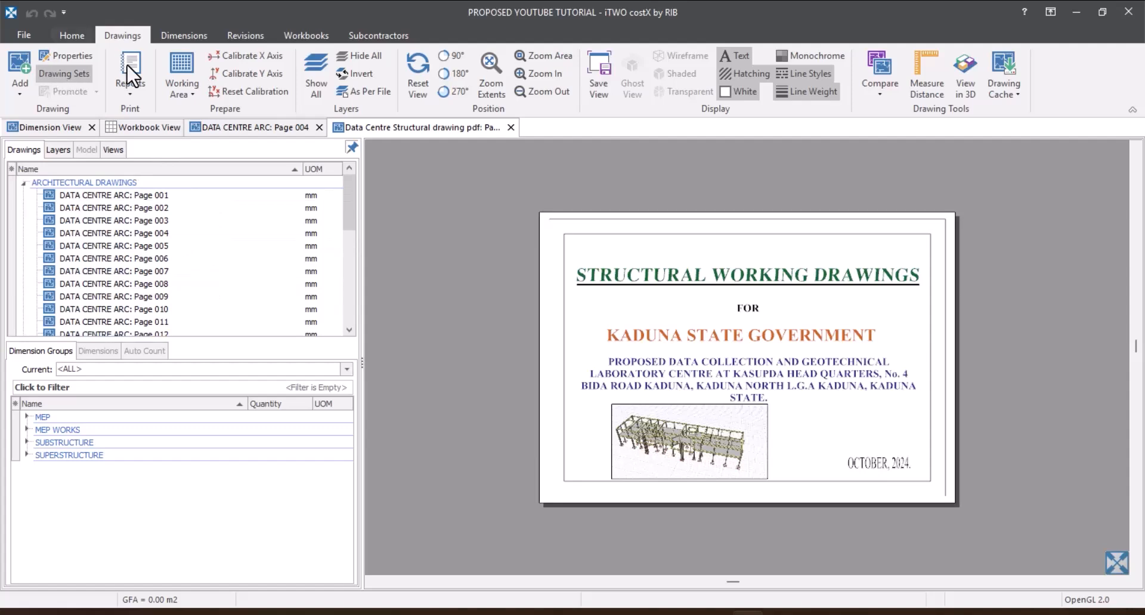
Add the "Data Centre M &E" file from the Desktop as a new drawing, using all of its sheets.
{"action": "left_click", "coordinate": [70, 35]}
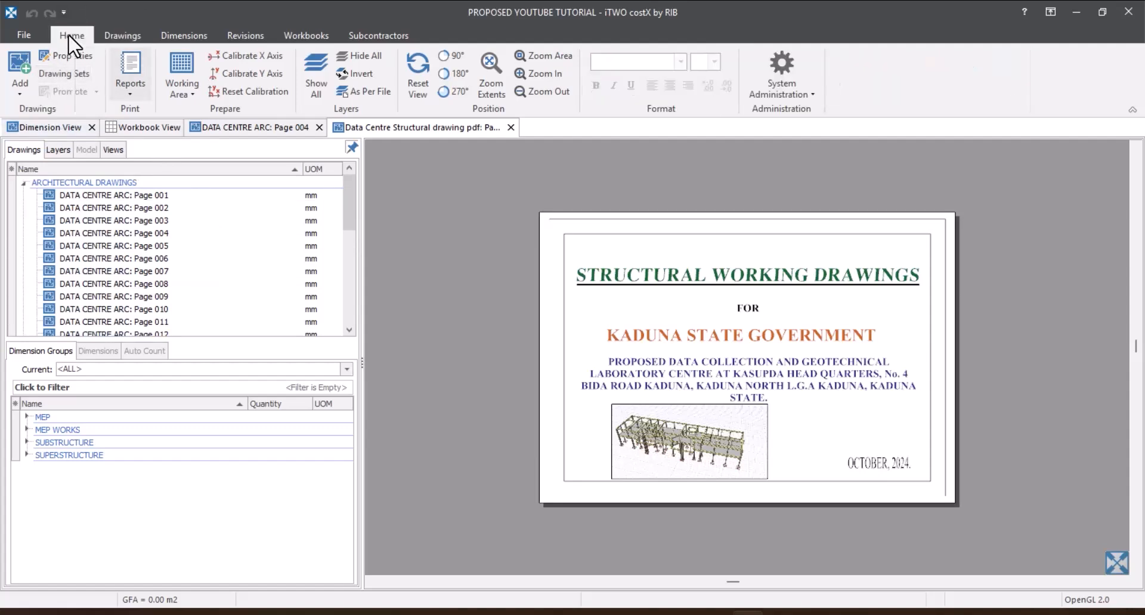
{"action": "left_click", "coordinate": [22, 58]}
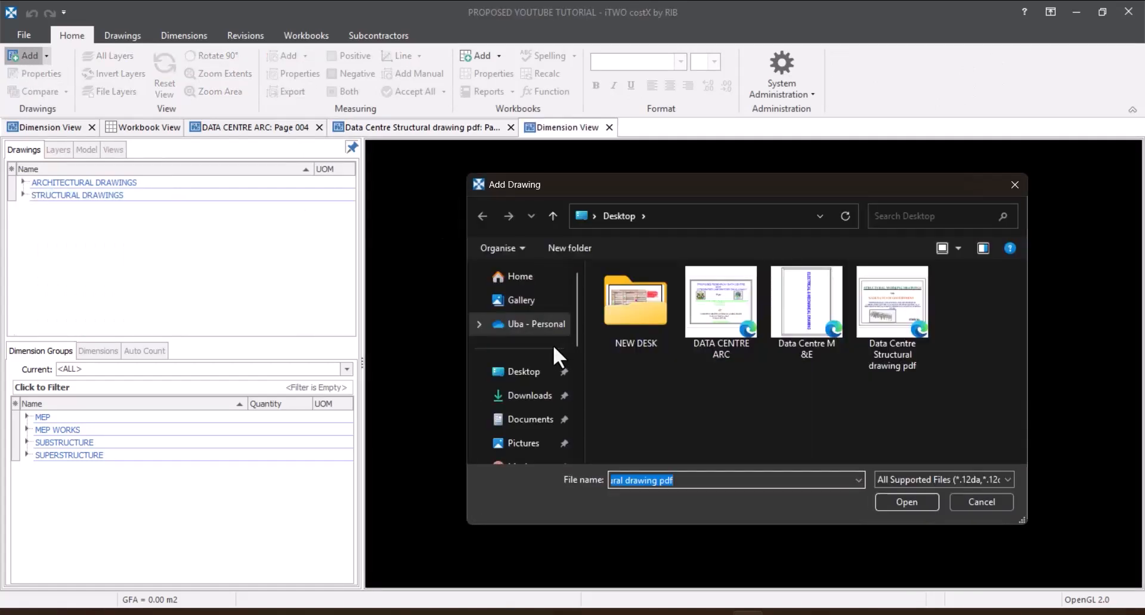
{"action": "left_click", "coordinate": [811, 318]}
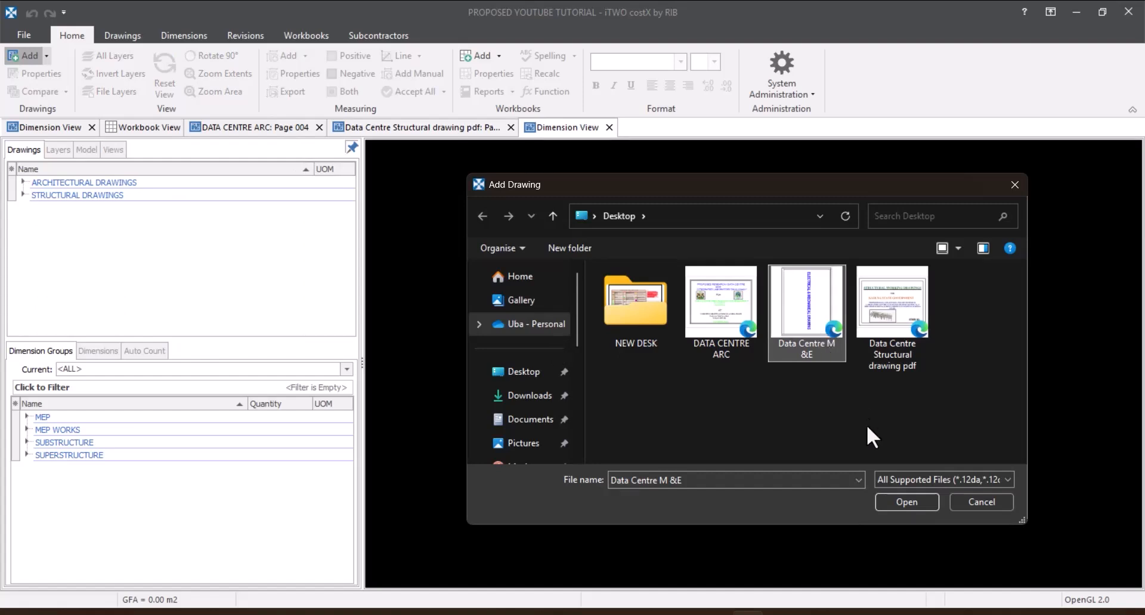
{"action": "left_click", "coordinate": [894, 503]}
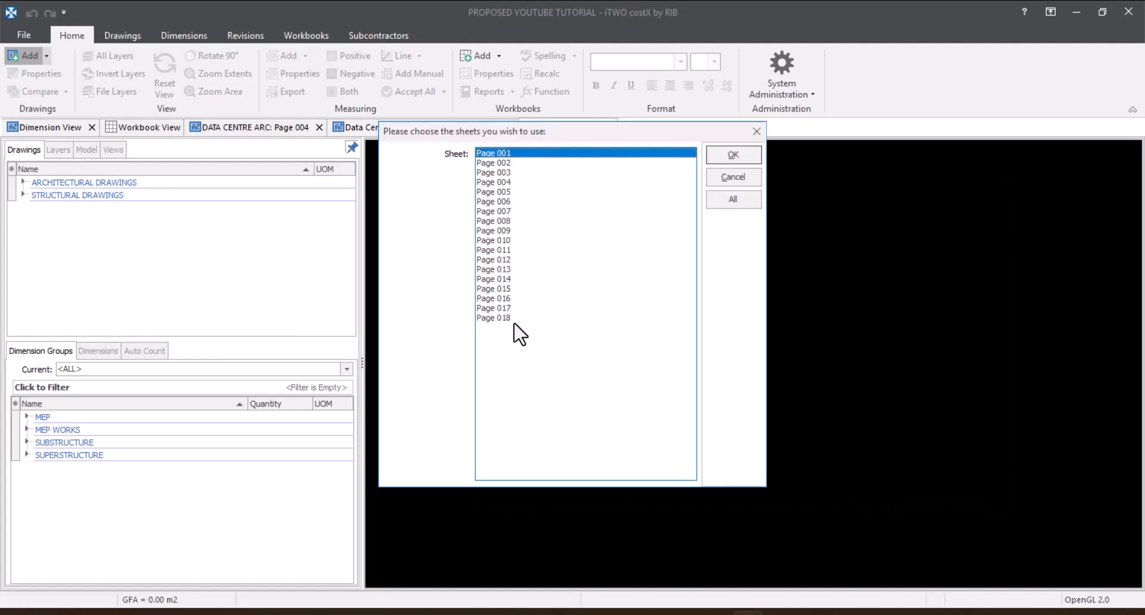
{"action": "left_click", "coordinate": [709, 205]}
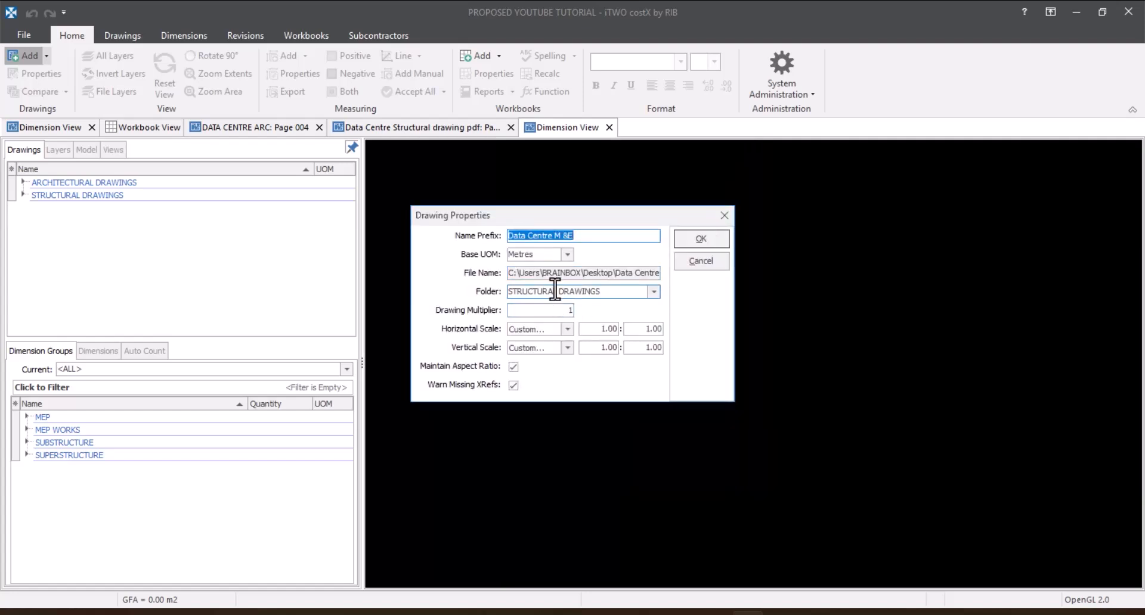
Set the folder of the M&E drawing to MEP DRAWINGS and import its pages.
{"action": "left_click", "coordinate": [554, 291]}
{"action": "left_click_drag", "start_coordinate": [556, 291], "coordinate": [473, 279]}
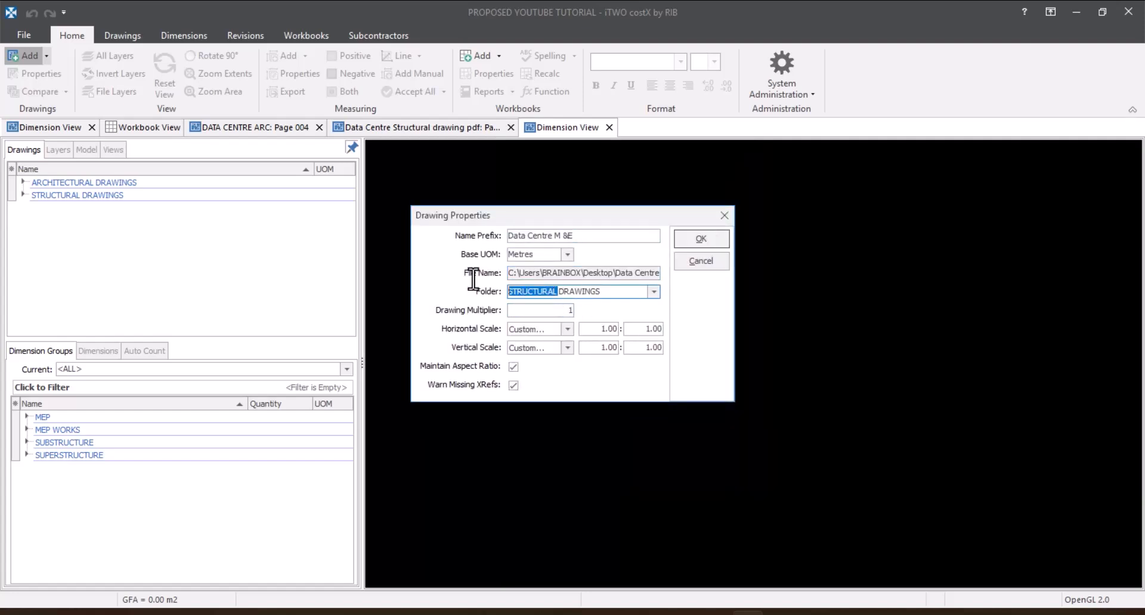
{"action": "type", "text": "ME"}
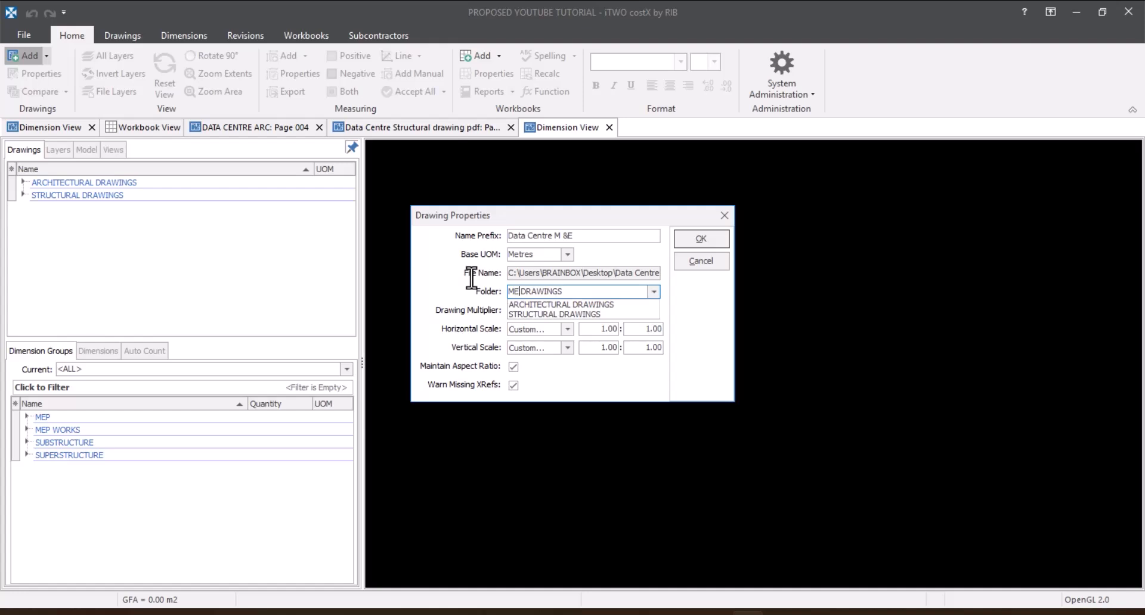
{"action": "type", "text": "P"}
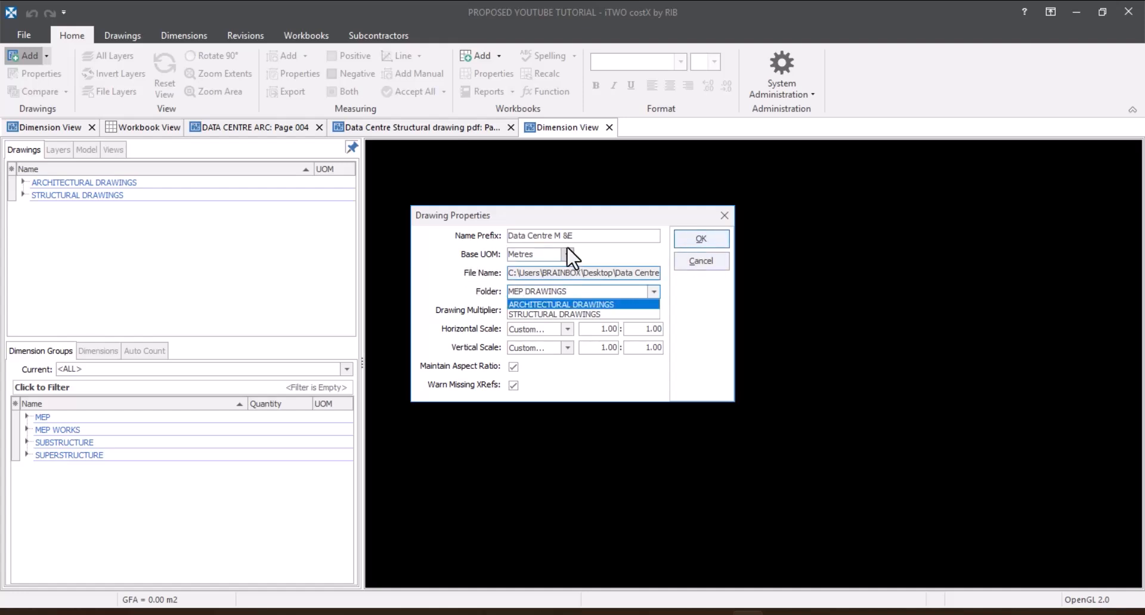
{"action": "left_click", "coordinate": [693, 241]}
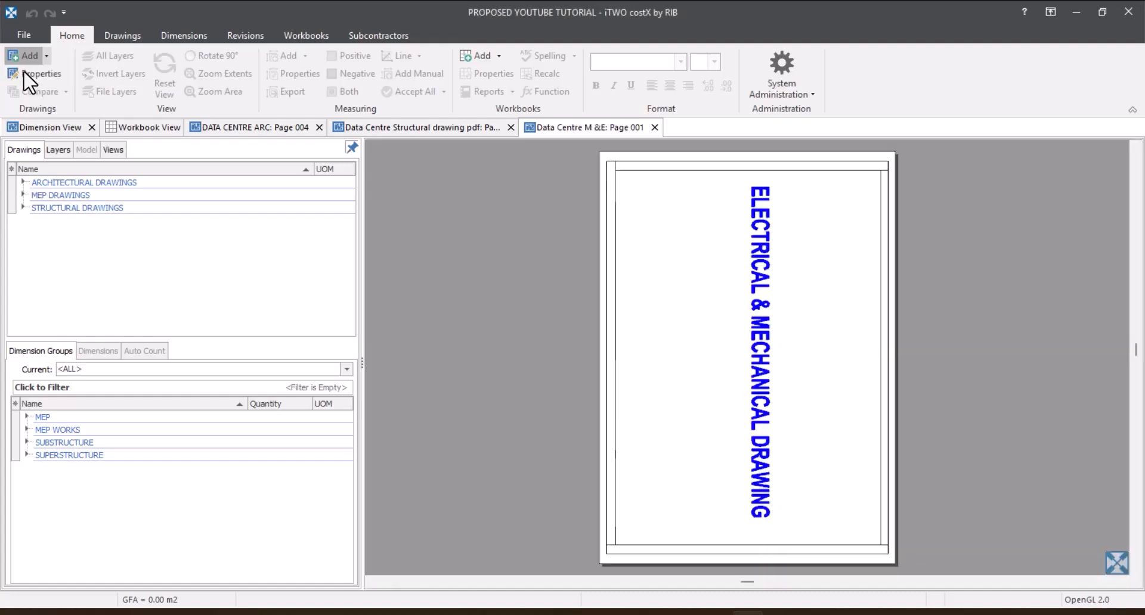
{"action": "left_click", "coordinate": [24, 196]}
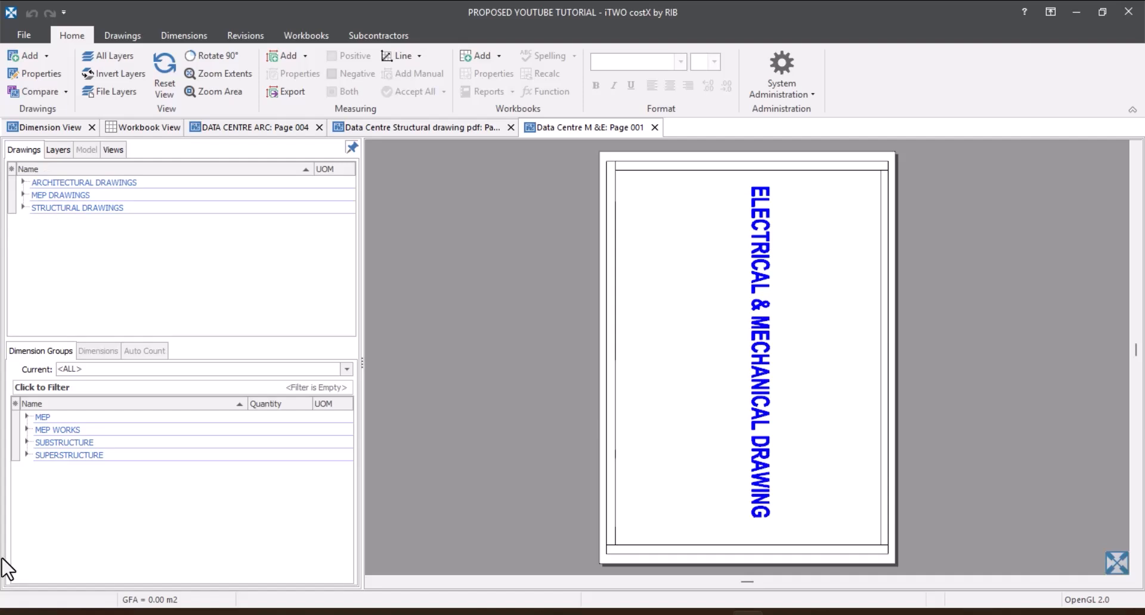
{"action": "left_click", "coordinate": [27, 417]}
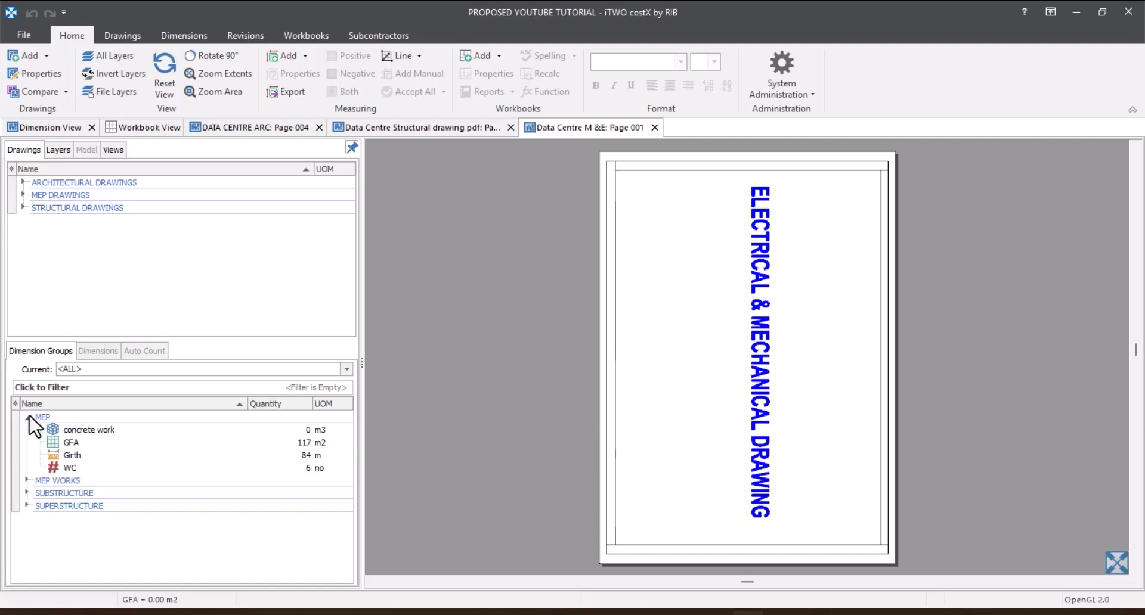
{"action": "left_click", "coordinate": [26, 417]}
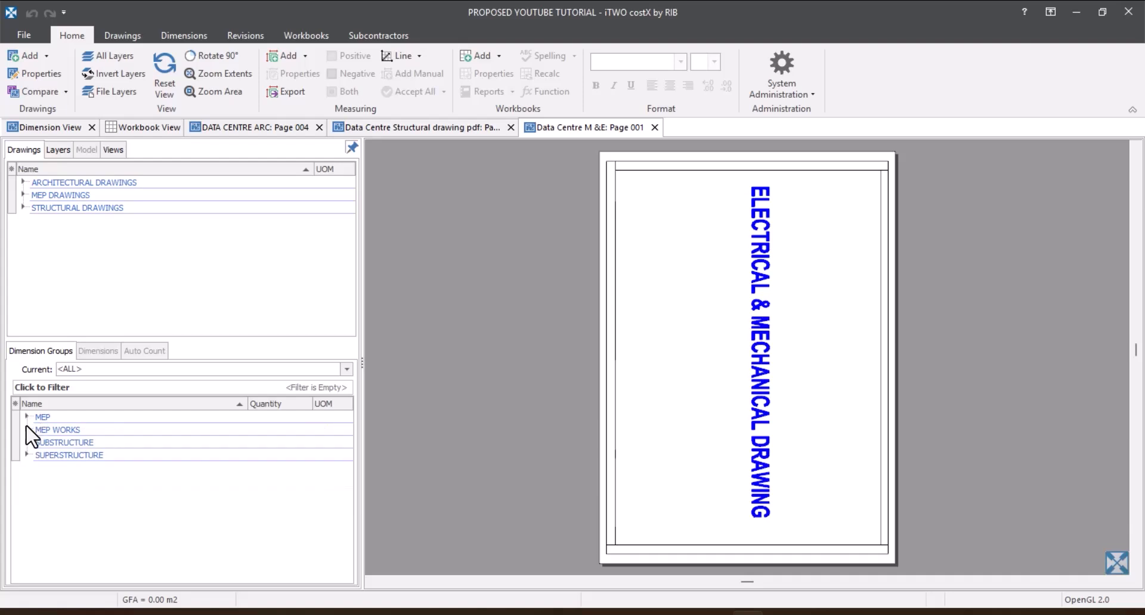
{"action": "left_click", "coordinate": [26, 430]}
{"action": "left_click", "coordinate": [26, 429]}
Make the Site Clearance dimension group in the Area (Site) folder of SUBSTRUCTURE the current group.
{"action": "left_click", "coordinate": [27, 442]}
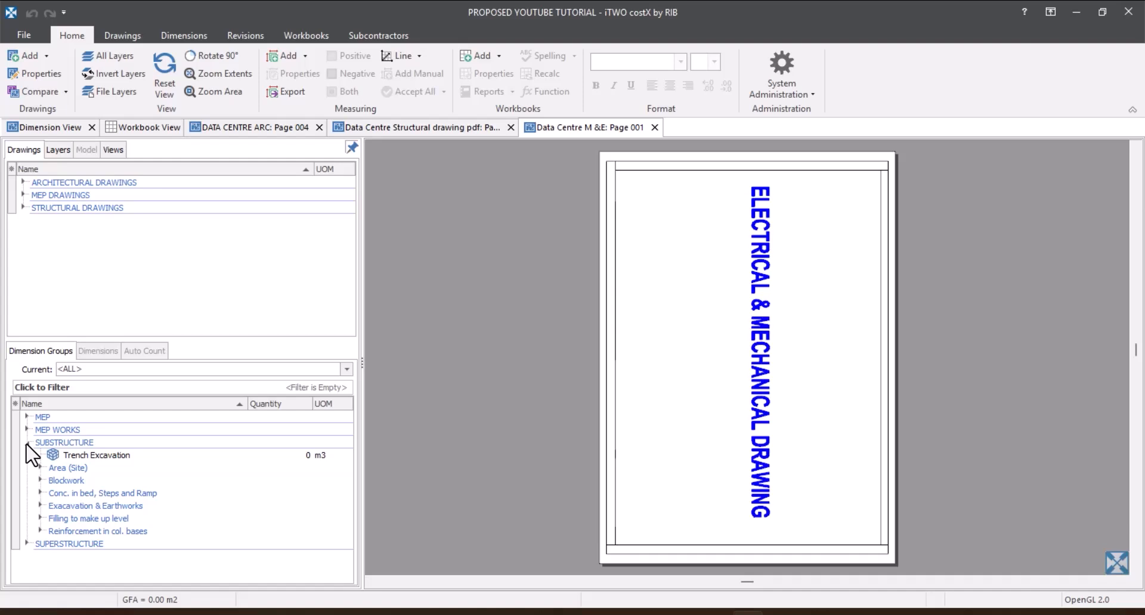
{"action": "left_click", "coordinate": [40, 468]}
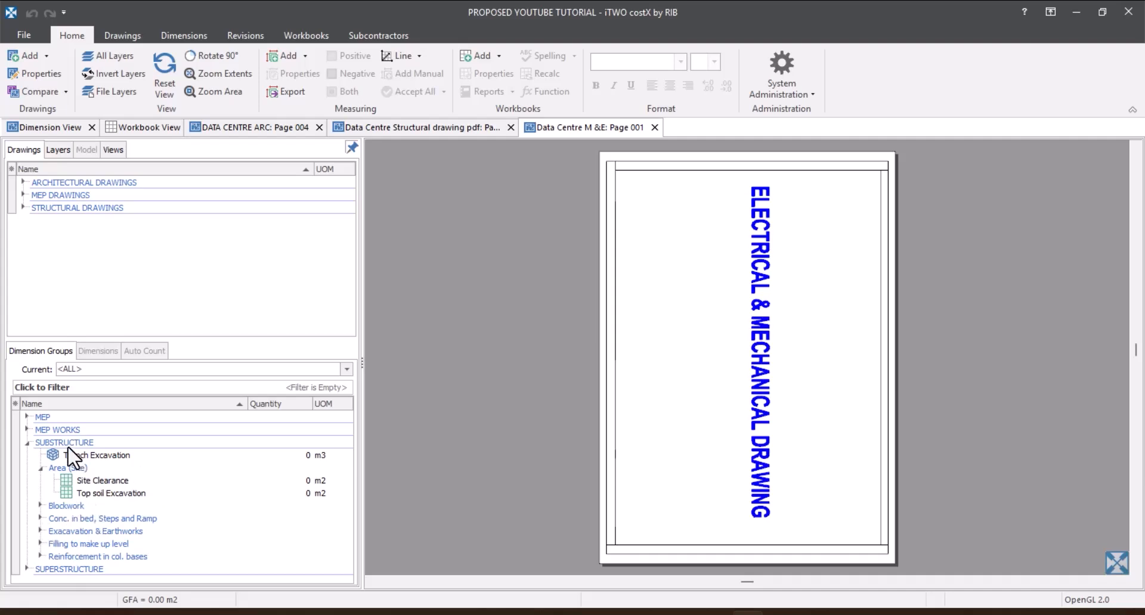
{"action": "left_click", "coordinate": [99, 481]}
{"action": "left_click", "coordinate": [110, 481]}
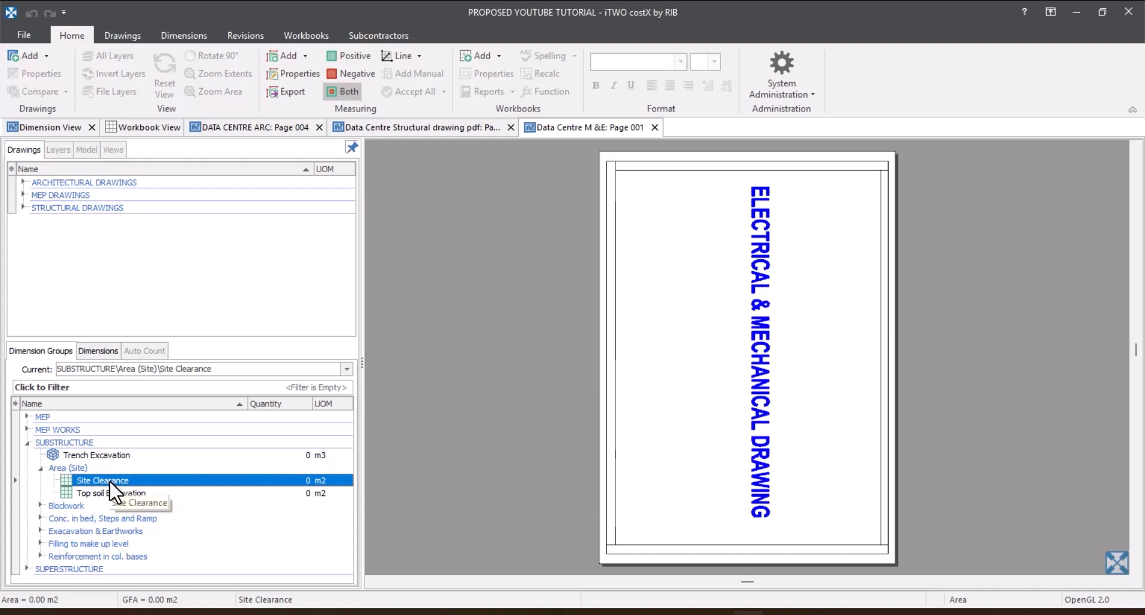
Open the site plan on DATA CENTRE ARC: Page 003 from the ARCHITECTURAL DRAWINGS folder.
{"action": "left_click", "coordinate": [23, 183]}
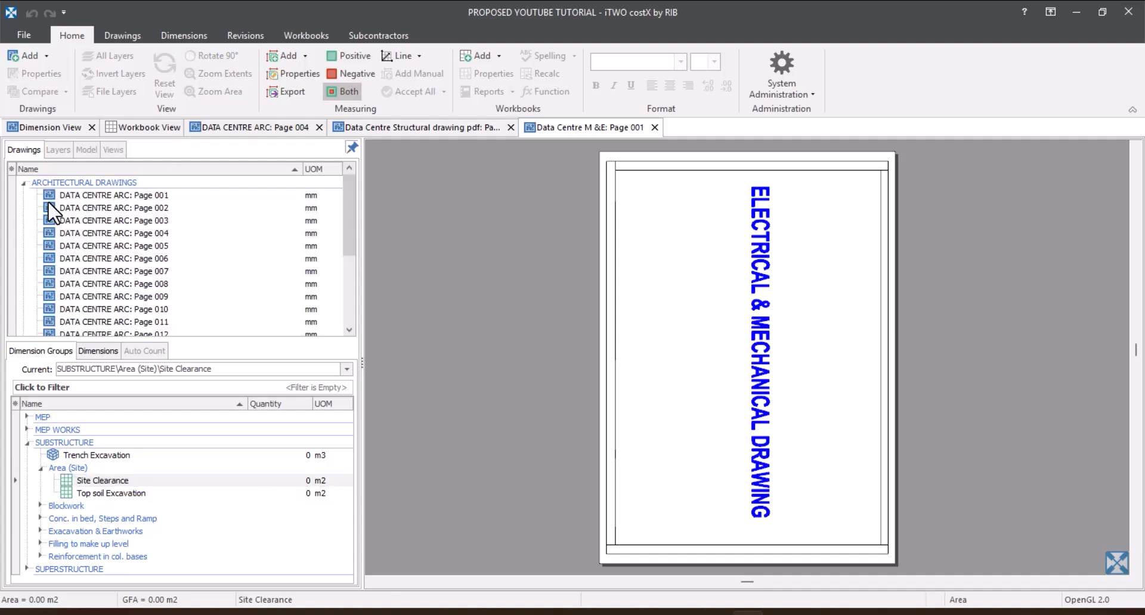
{"action": "double_click", "coordinate": [121, 233]}
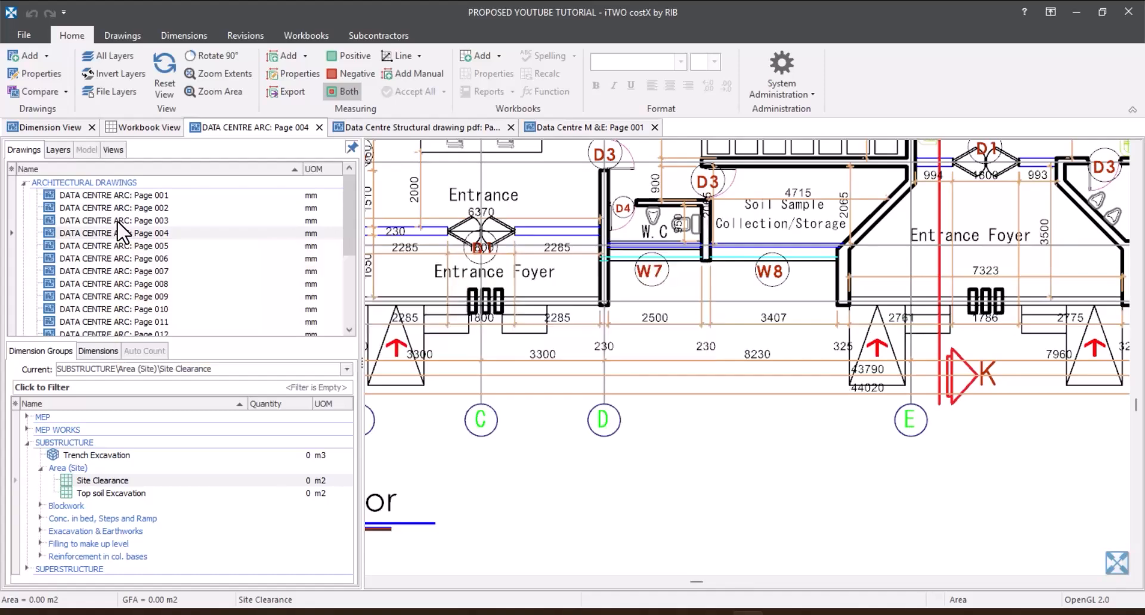
{"action": "double_click", "coordinate": [119, 221]}
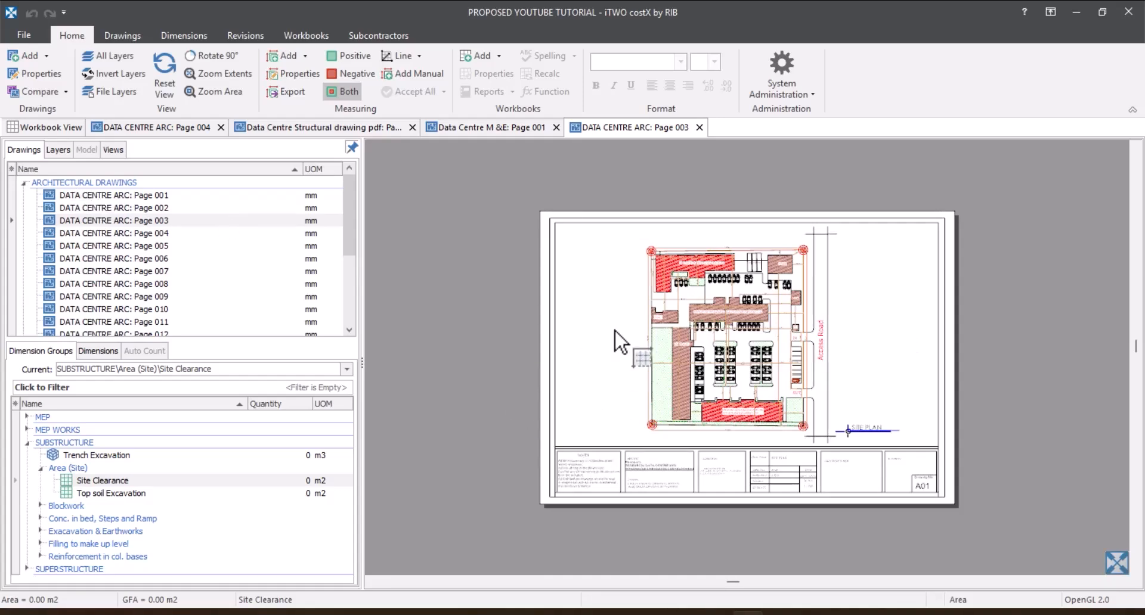
{"action": "scroll", "coordinate": [815, 368], "scroll_direction": "up", "scroll_amount": 3}
{"action": "scroll", "coordinate": [814, 362], "scroll_direction": "down", "scroll_amount": 3}
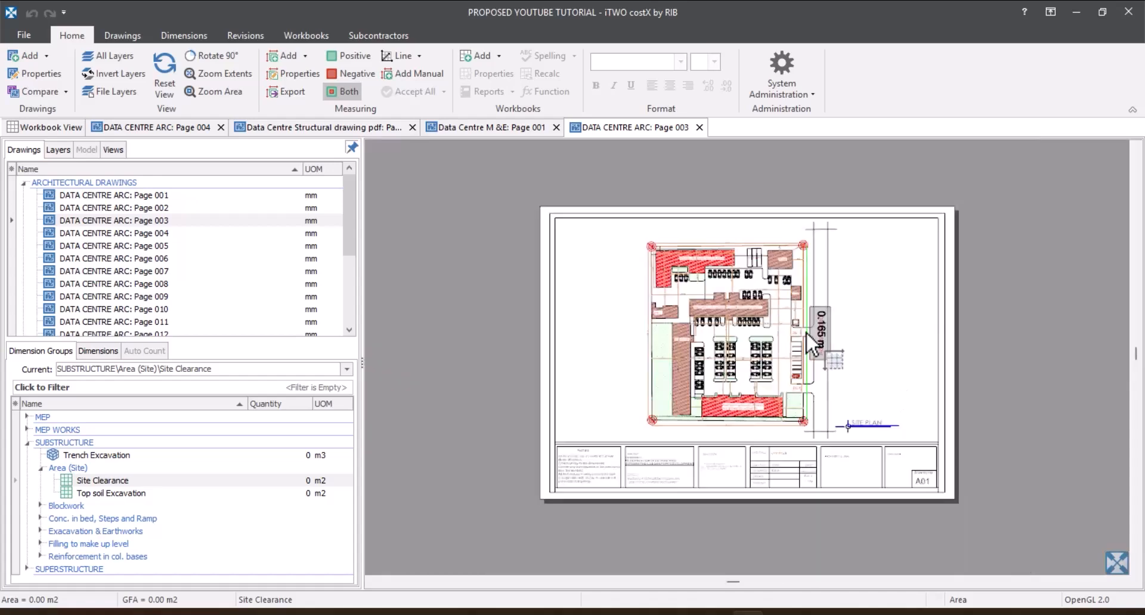
Look over the site plan for a printed vertical dimension to calibrate against, such as 10039 between the STORE and the staff offices block.
{"action": "scroll", "coordinate": [806, 331], "scroll_direction": "up", "scroll_amount": 3}
{"action": "scroll", "coordinate": [822, 352], "scroll_direction": "down", "scroll_amount": 4}
{"action": "scroll", "coordinate": [810, 328], "scroll_direction": "up", "scroll_amount": 3}
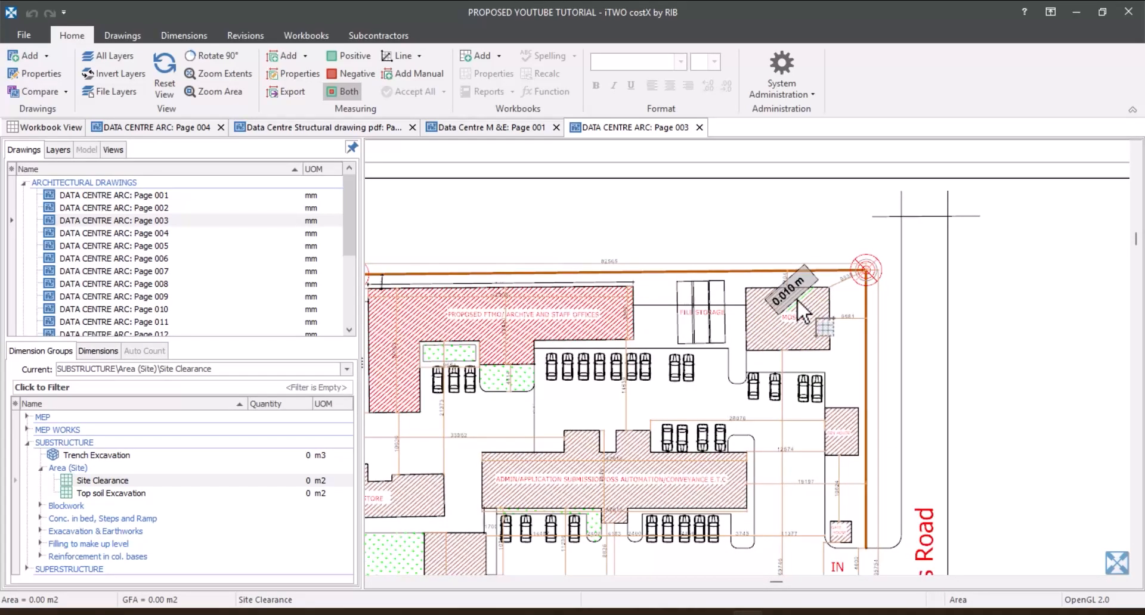
{"action": "scroll", "coordinate": [797, 298], "scroll_direction": "down", "scroll_amount": 4}
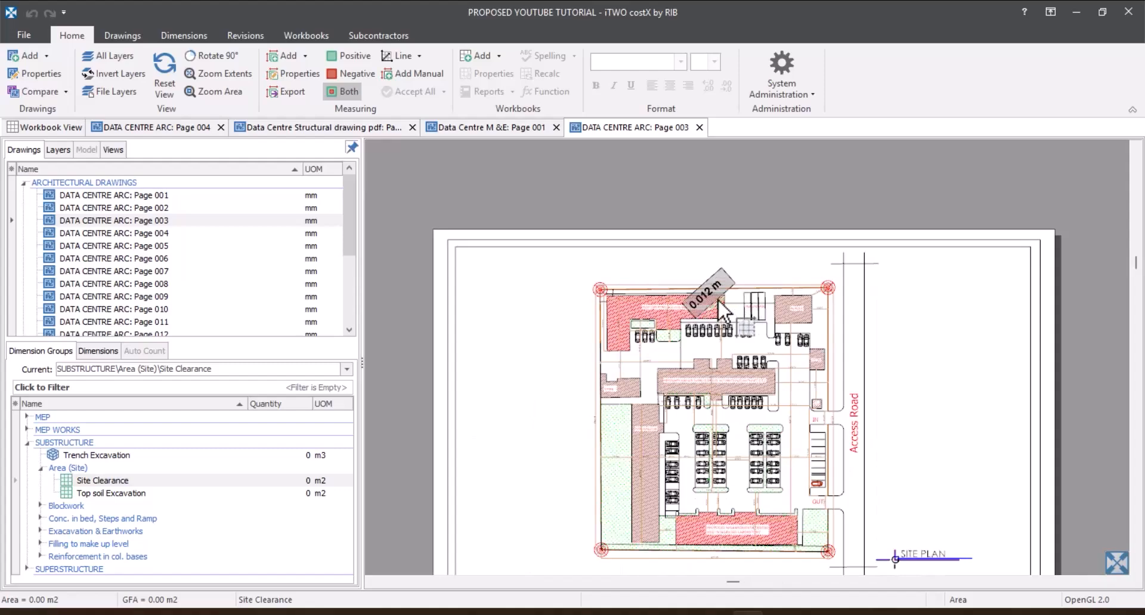
{"action": "scroll", "coordinate": [721, 300], "scroll_direction": "up", "scroll_amount": 4}
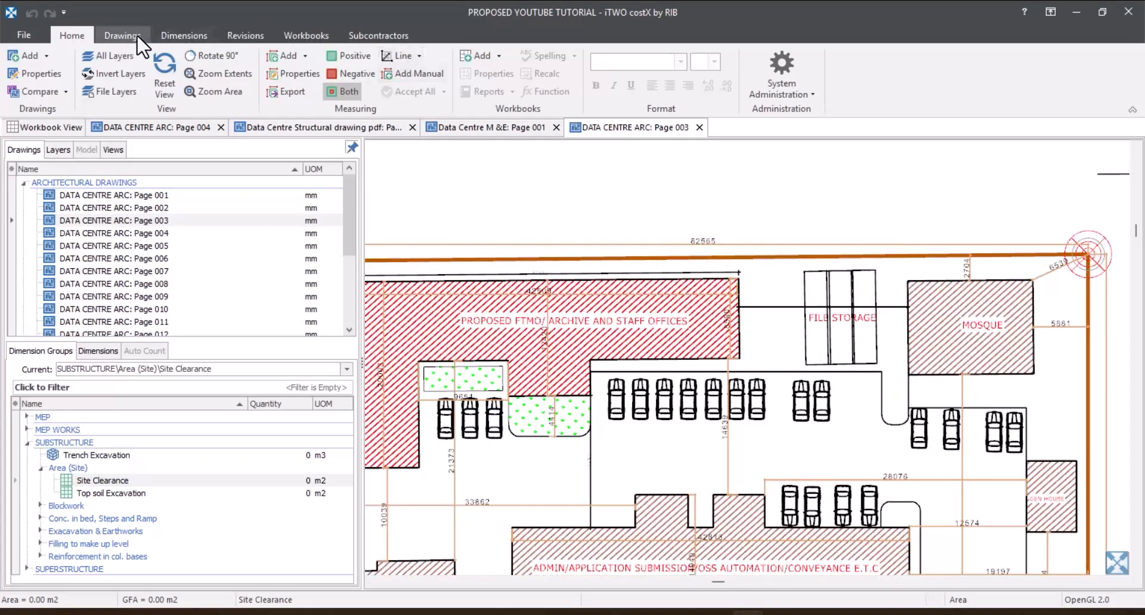
{"action": "left_click", "coordinate": [120, 35]}
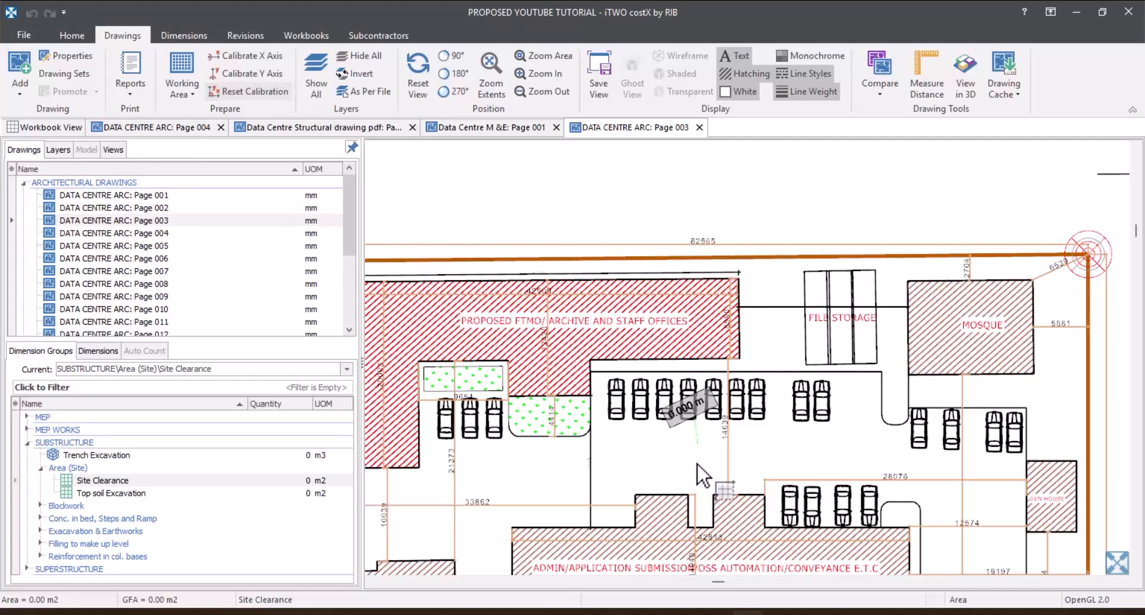
{"action": "scroll", "coordinate": [739, 298], "scroll_direction": "down", "scroll_amount": 2}
{"action": "scroll", "coordinate": [582, 391], "scroll_direction": "up", "scroll_amount": 3}
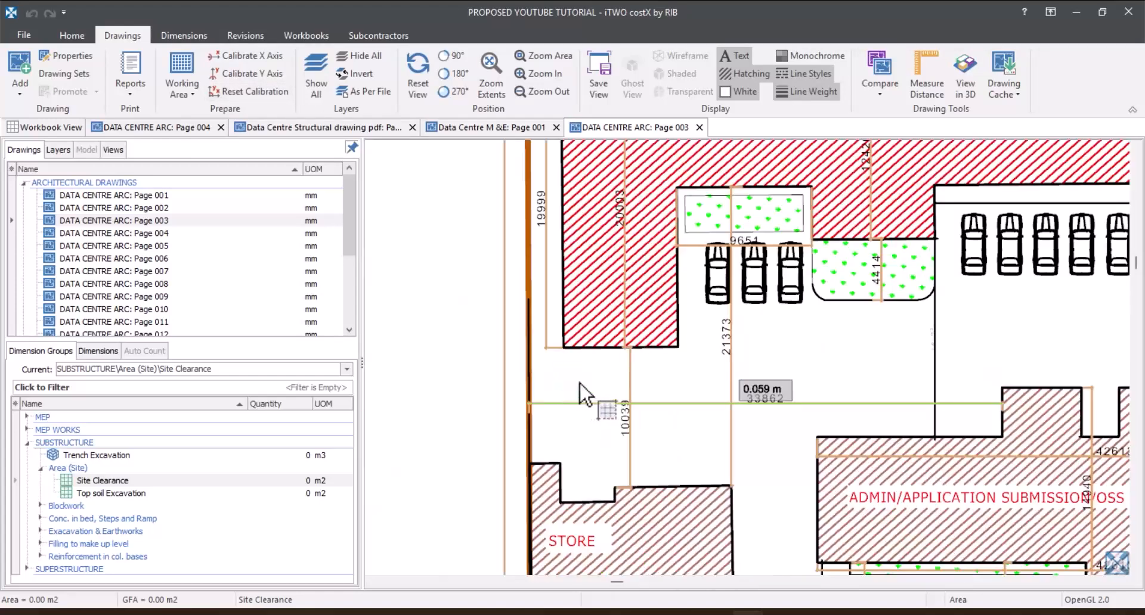
{"action": "scroll", "coordinate": [668, 304], "scroll_direction": "up", "scroll_amount": 2}
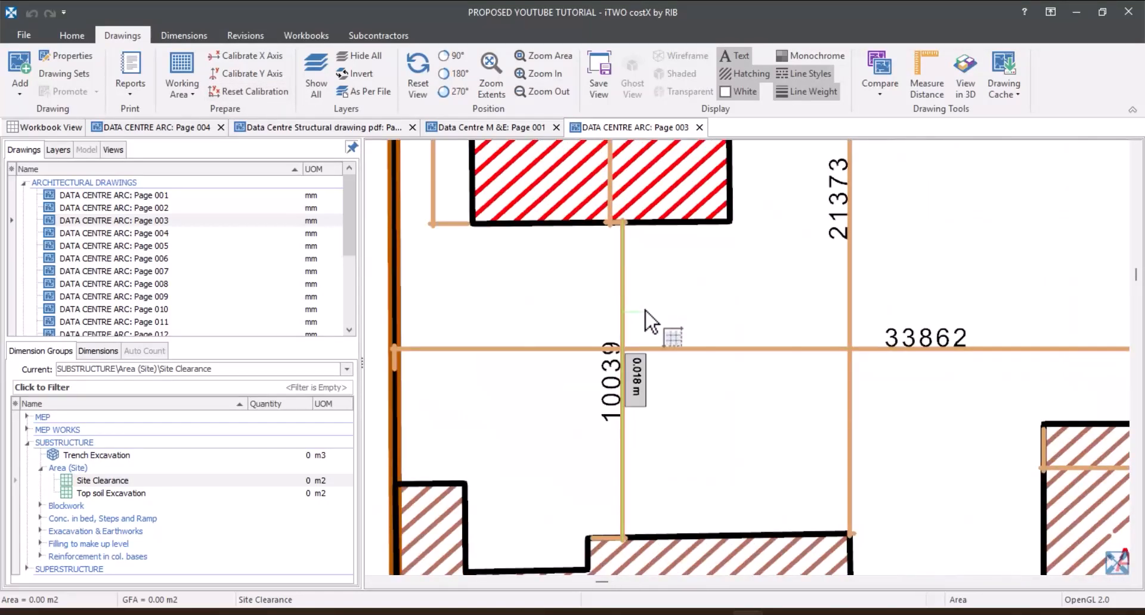
{"action": "scroll", "coordinate": [646, 314], "scroll_direction": "down", "scroll_amount": 2}
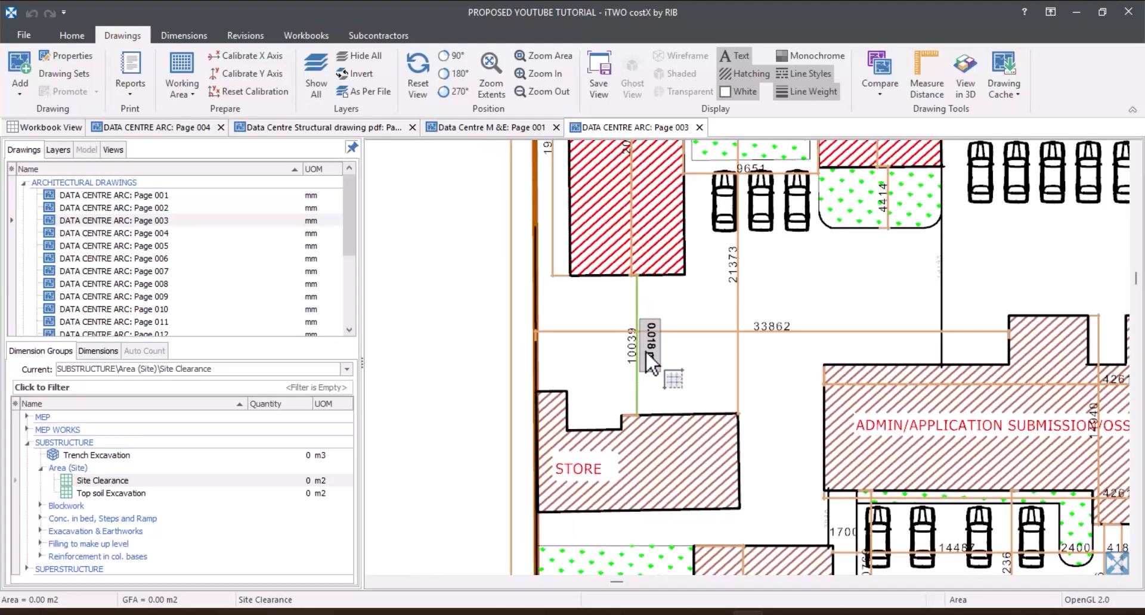
Calibrate the drawing's Y axis along the 10039 dimension line above the STORE, with actual measurement 10039 mm and the factor applied to the X axis.
{"action": "left_click", "coordinate": [240, 72]}
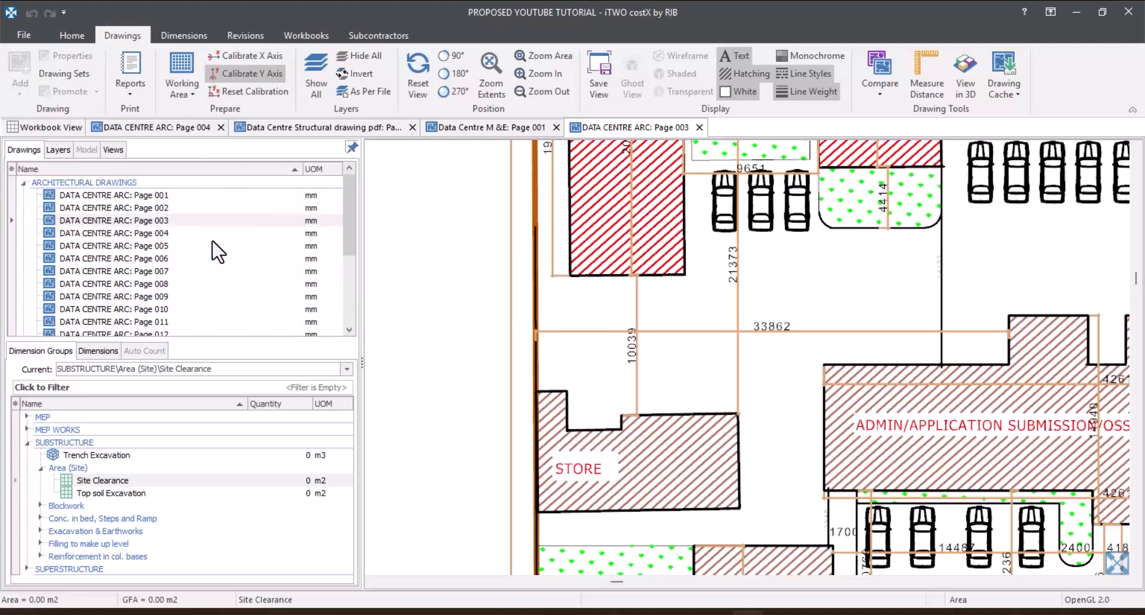
{"action": "left_click", "coordinate": [242, 70]}
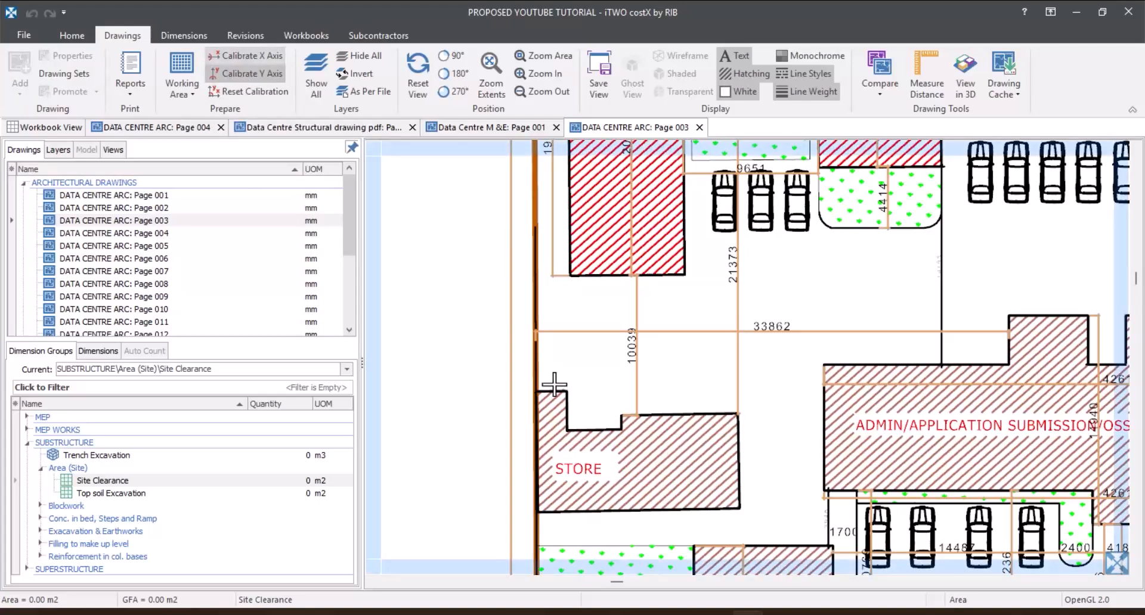
{"action": "scroll", "coordinate": [665, 377], "scroll_direction": "up", "scroll_amount": 3}
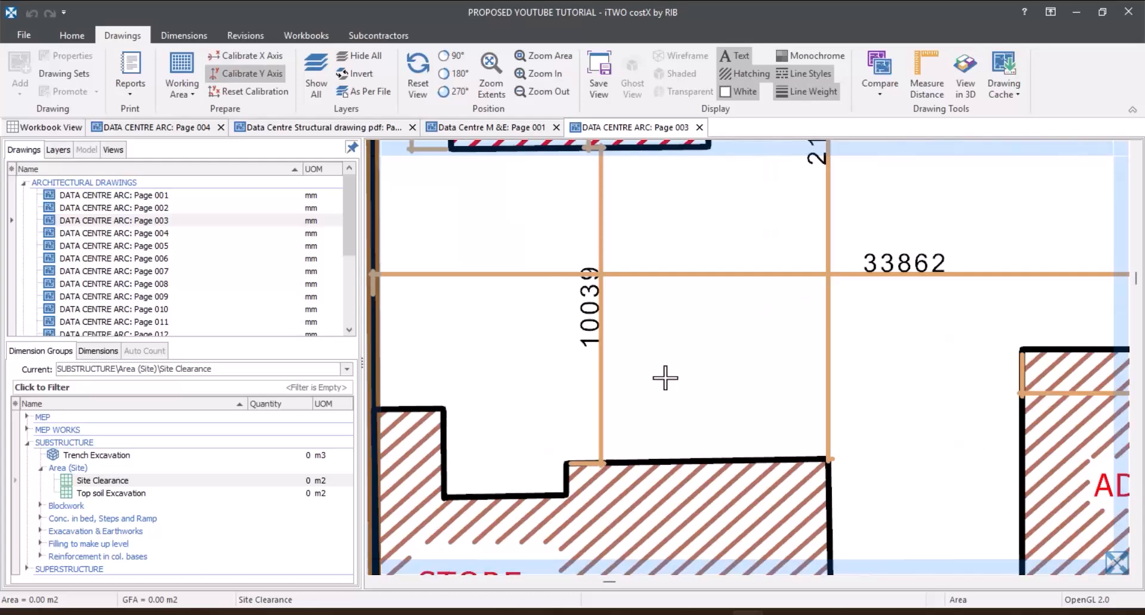
{"action": "left_click", "coordinate": [601, 464]}
{"action": "scroll", "coordinate": [608, 456], "scroll_direction": "down", "scroll_amount": 3}
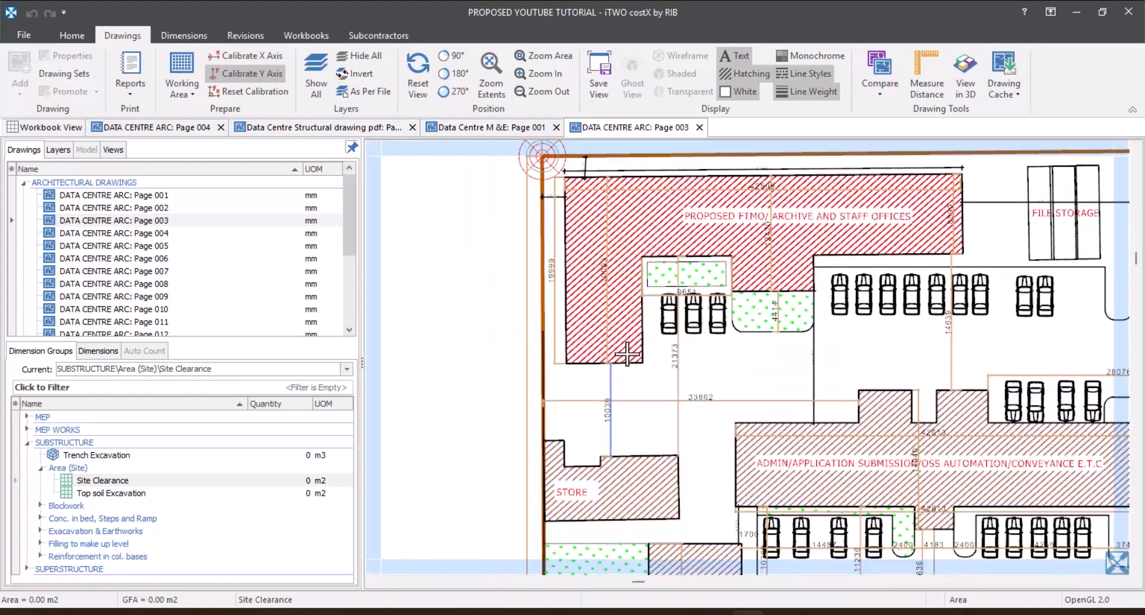
{"action": "scroll", "coordinate": [606, 376], "scroll_direction": "up", "scroll_amount": 4}
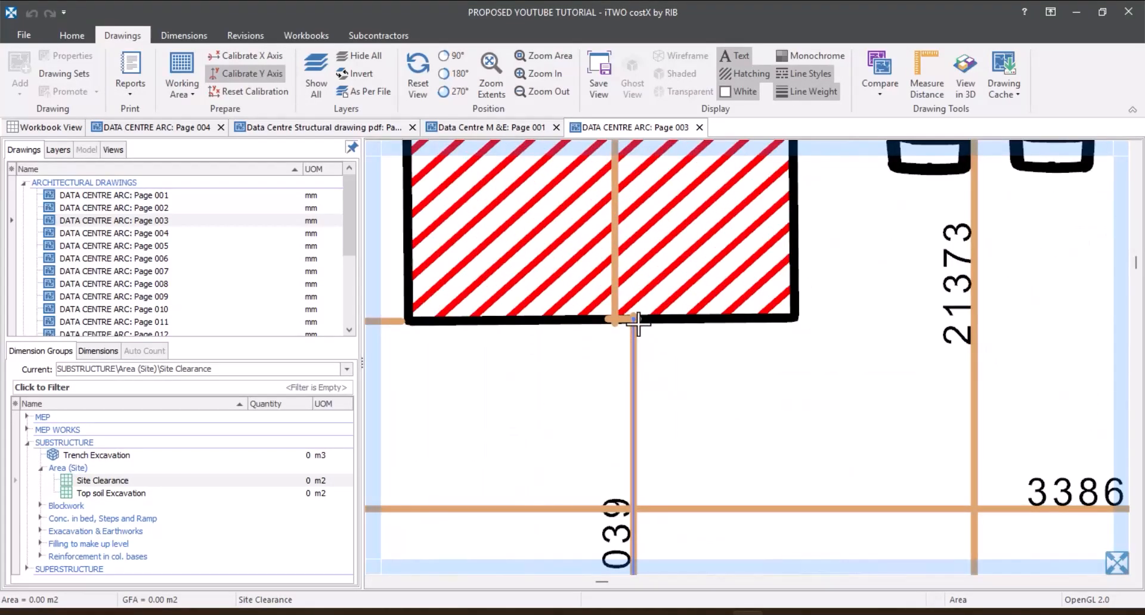
{"action": "left_click", "coordinate": [637, 320]}
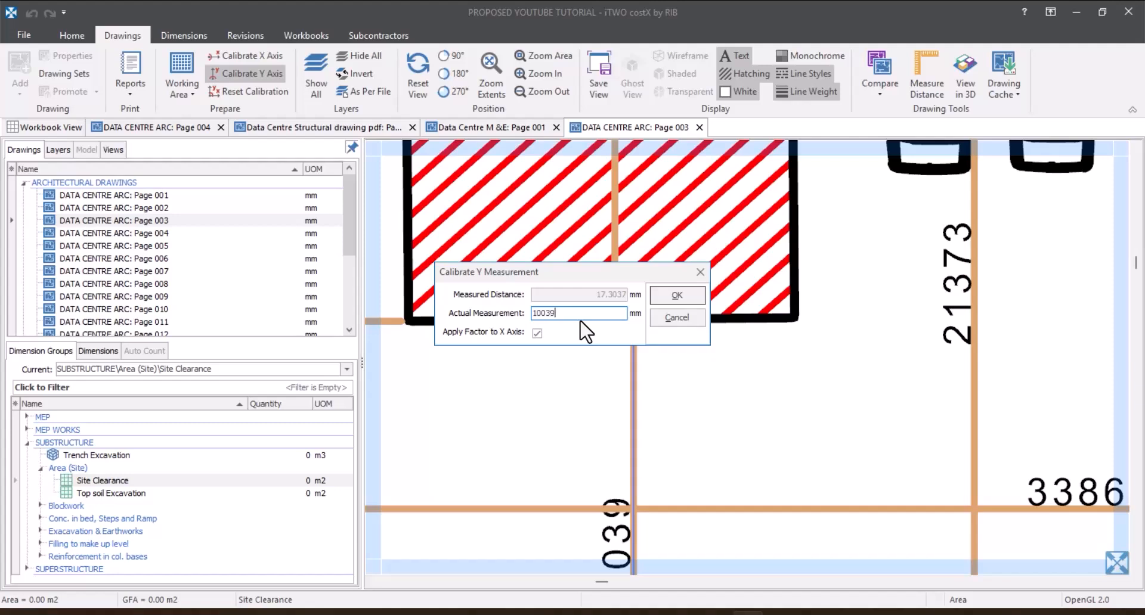
{"action": "left_click", "coordinate": [683, 300]}
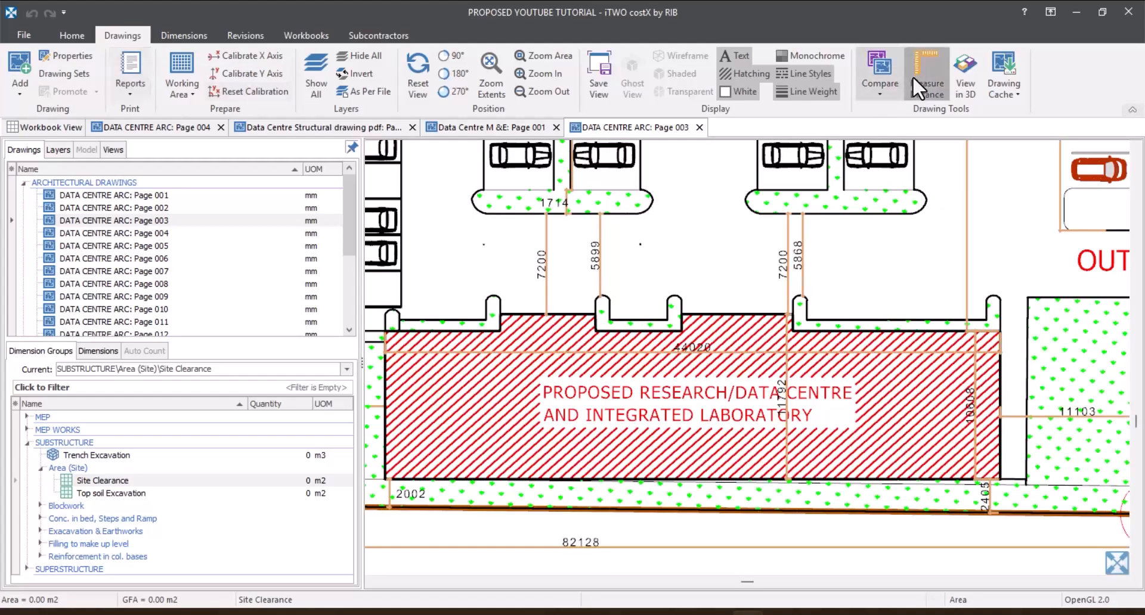
Check the calibration by measuring the 44020 dimension across the Proposed Research/Data Centre and Integrated Laboratory block.
{"action": "left_click", "coordinate": [912, 77]}
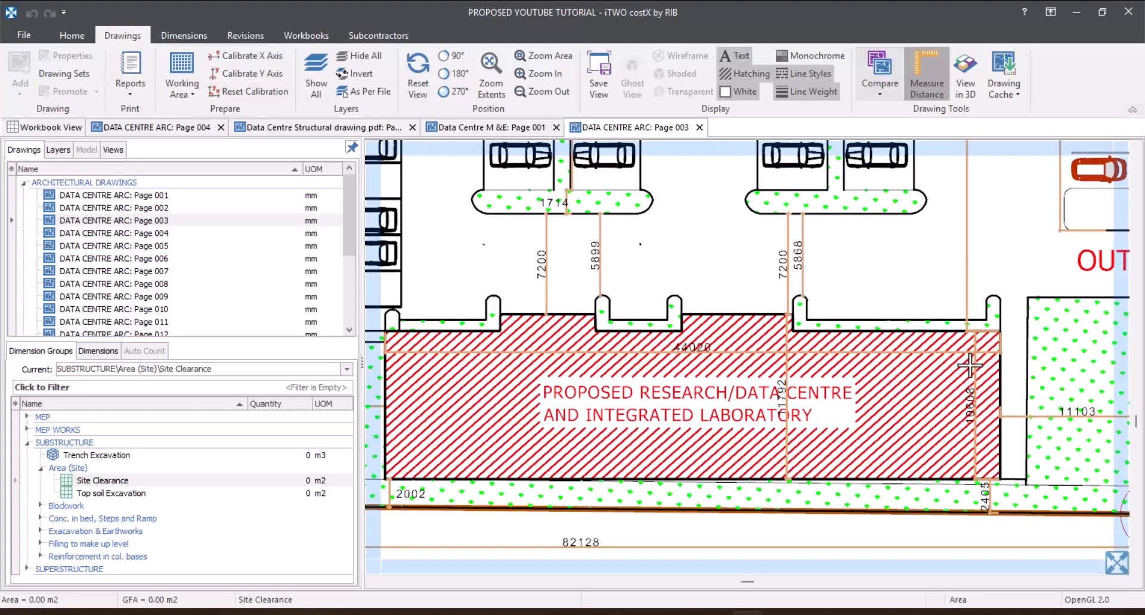
{"action": "scroll", "coordinate": [480, 373], "scroll_direction": "down", "scroll_amount": 5}
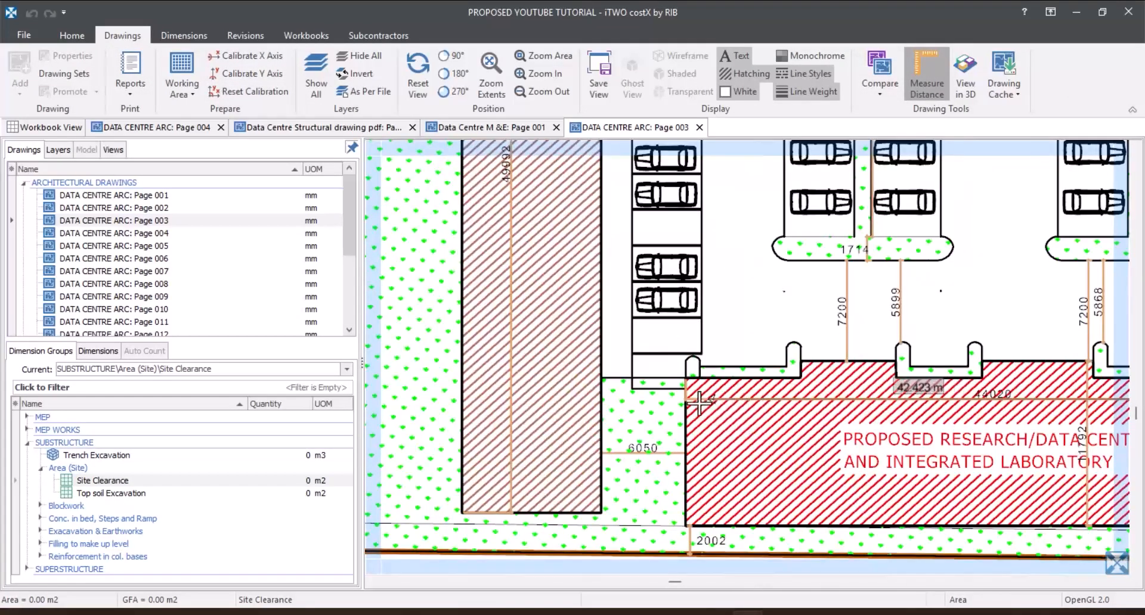
{"action": "scroll", "coordinate": [692, 406], "scroll_direction": "up", "scroll_amount": 2}
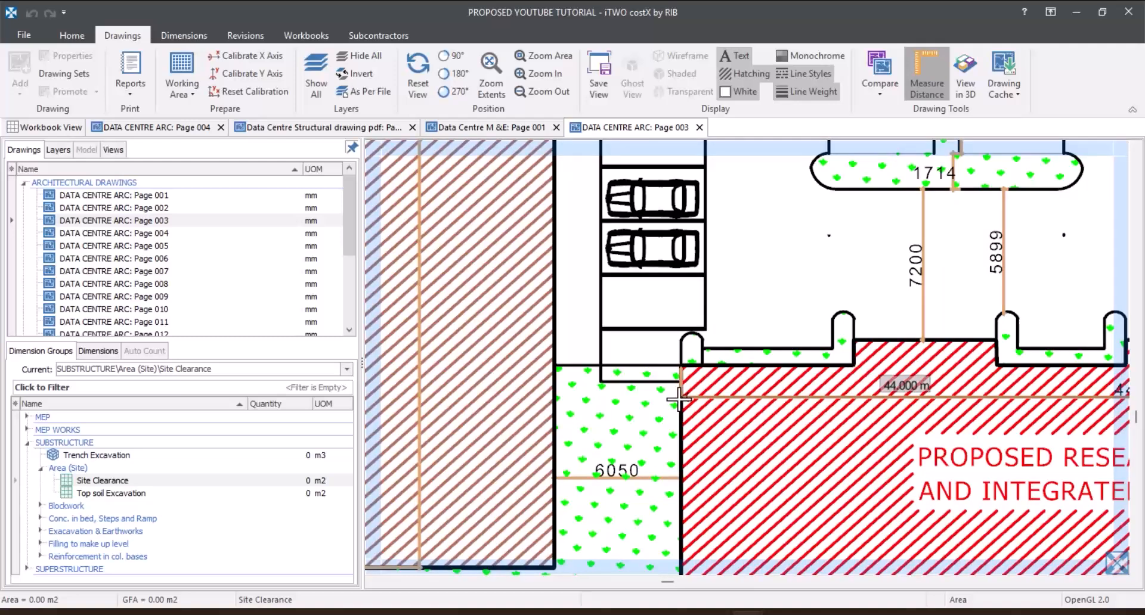
{"action": "left_click", "coordinate": [679, 399]}
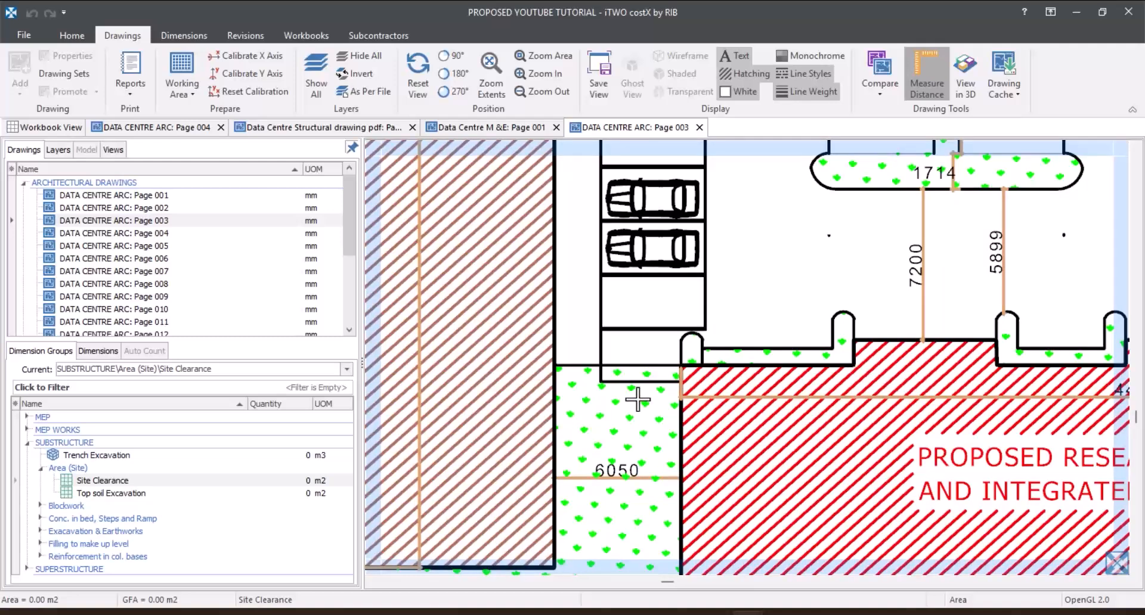
{"action": "right_click", "coordinate": [701, 402]}
{"action": "scroll", "coordinate": [697, 333], "scroll_direction": "down", "scroll_amount": 2}
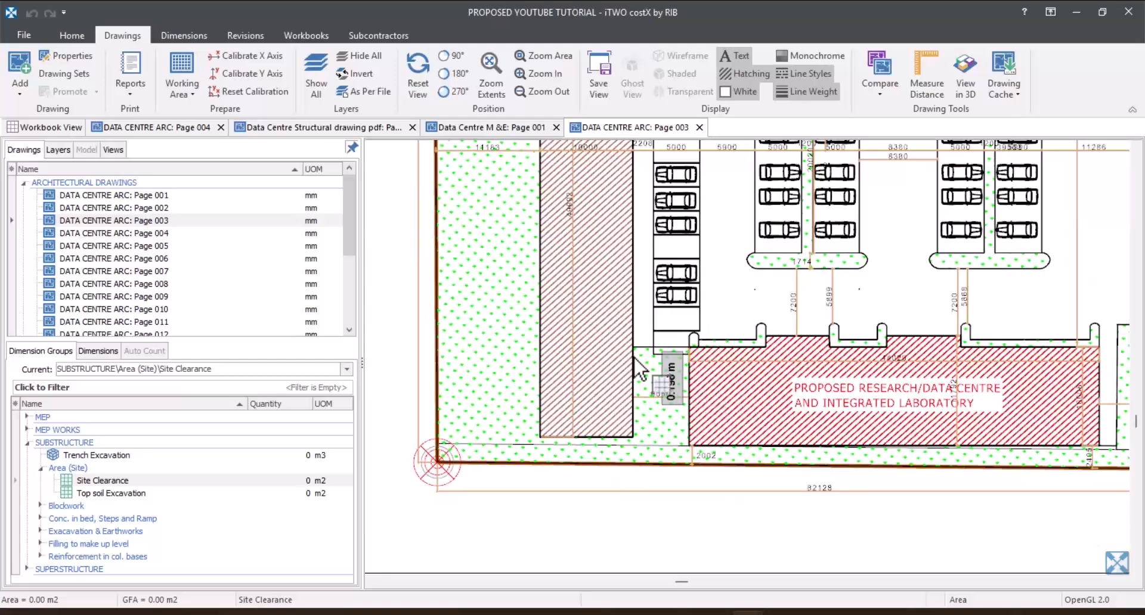
Select the Site Clearance dimension group and bring up the dimension measuring tools for the site plan.
{"action": "scroll", "coordinate": [636, 368], "scroll_direction": "down", "scroll_amount": 2}
{"action": "scroll", "coordinate": [519, 358], "scroll_direction": "down", "scroll_amount": 2}
{"action": "scroll", "coordinate": [513, 342], "scroll_direction": "up", "scroll_amount": 1}
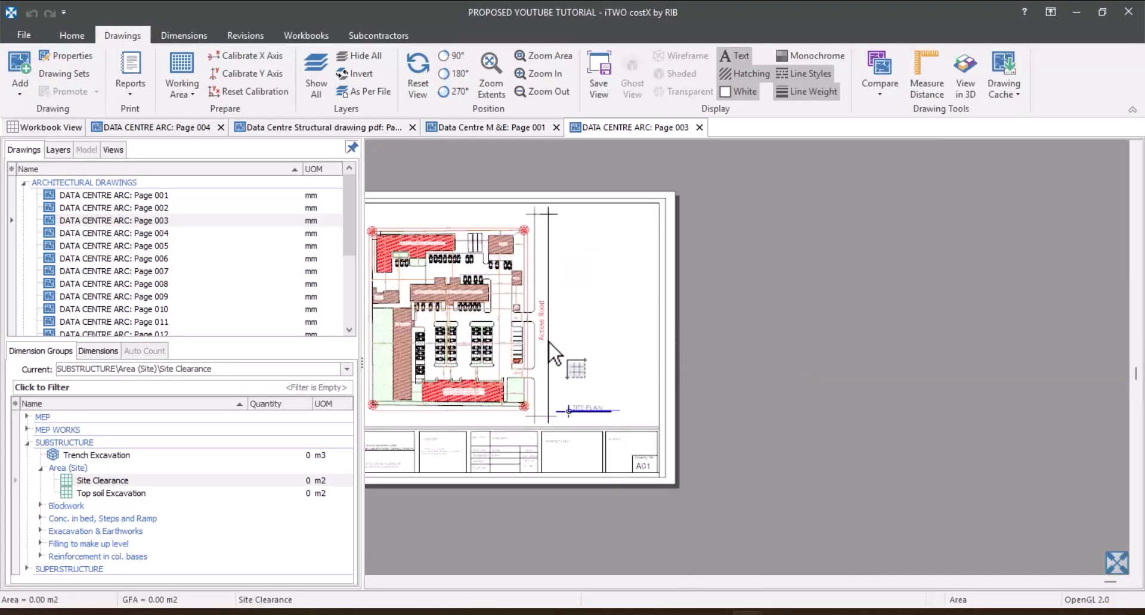
{"action": "scroll", "coordinate": [554, 352], "scroll_direction": "up", "scroll_amount": 4}
{"action": "scroll", "coordinate": [731, 332], "scroll_direction": "down", "scroll_amount": 1}
{"action": "scroll", "coordinate": [818, 264], "scroll_direction": "up", "scroll_amount": 1}
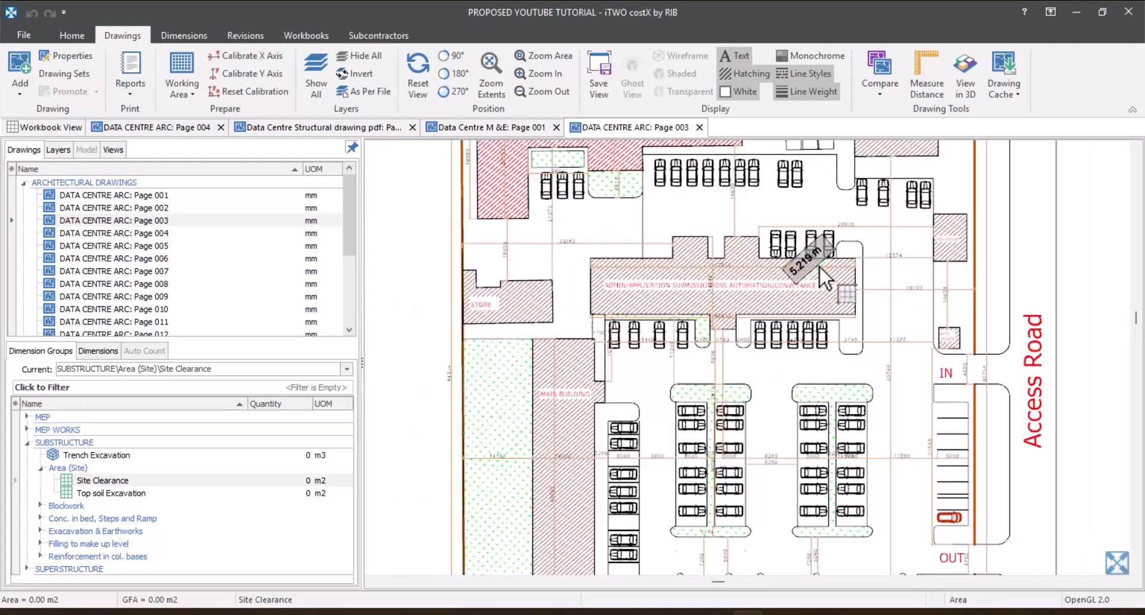
{"action": "scroll", "coordinate": [551, 363], "scroll_direction": "down", "scroll_amount": 2}
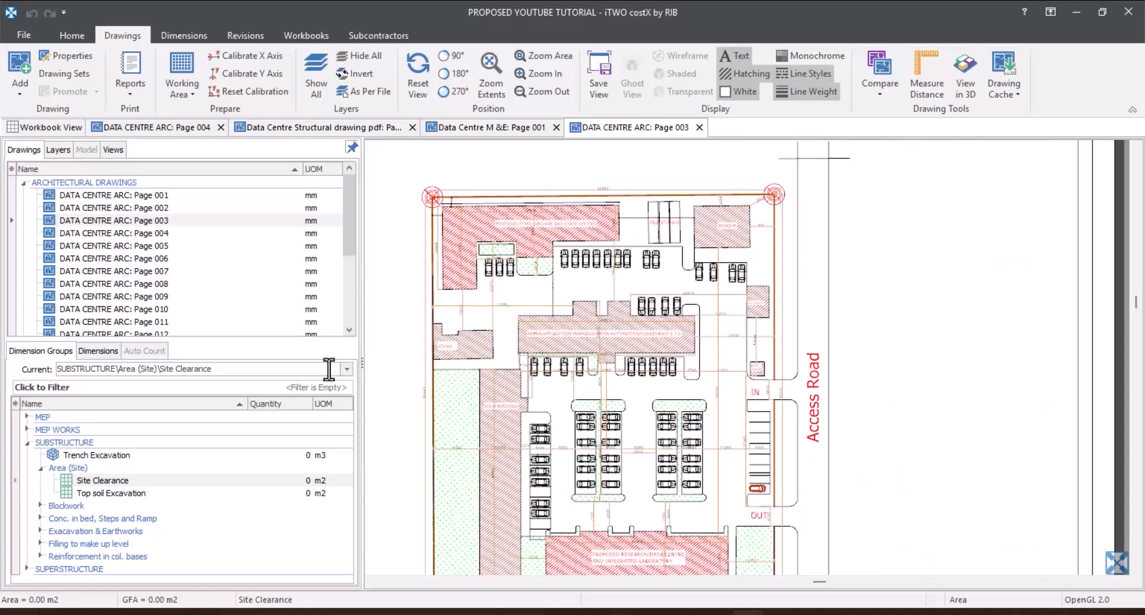
{"action": "left_click", "coordinate": [213, 485]}
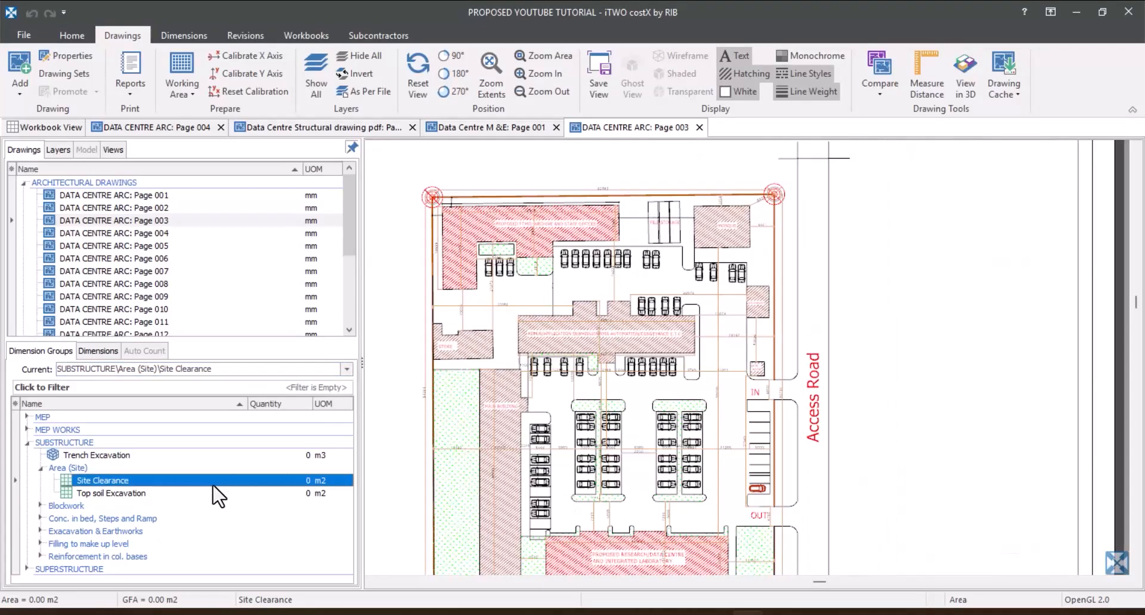
{"action": "left_click", "coordinate": [71, 34]}
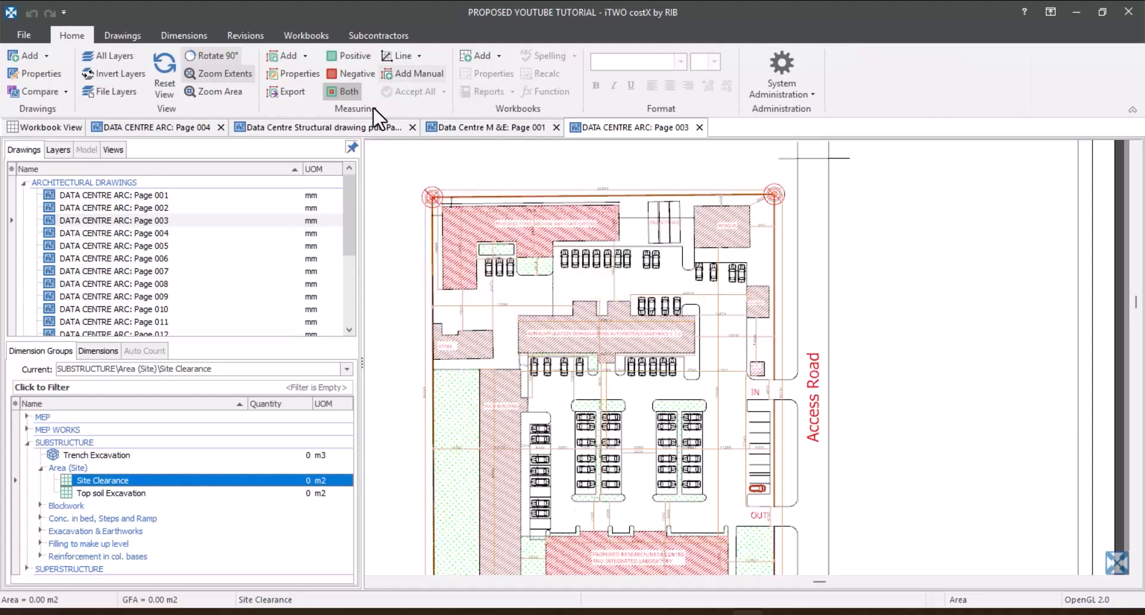
{"action": "left_click", "coordinate": [190, 34]}
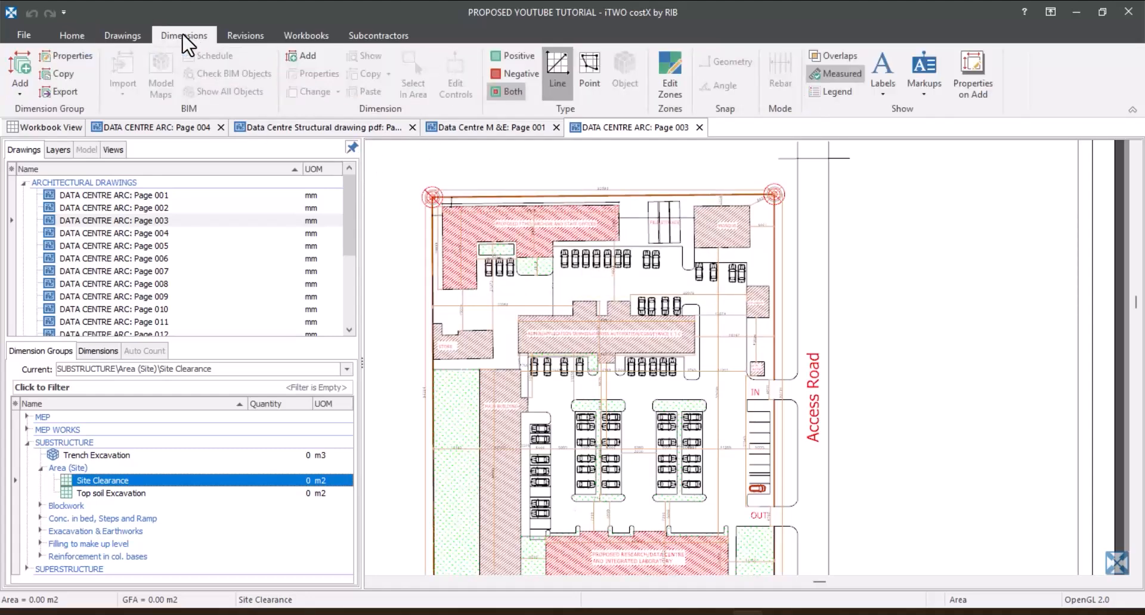
{"action": "left_click", "coordinate": [563, 256]}
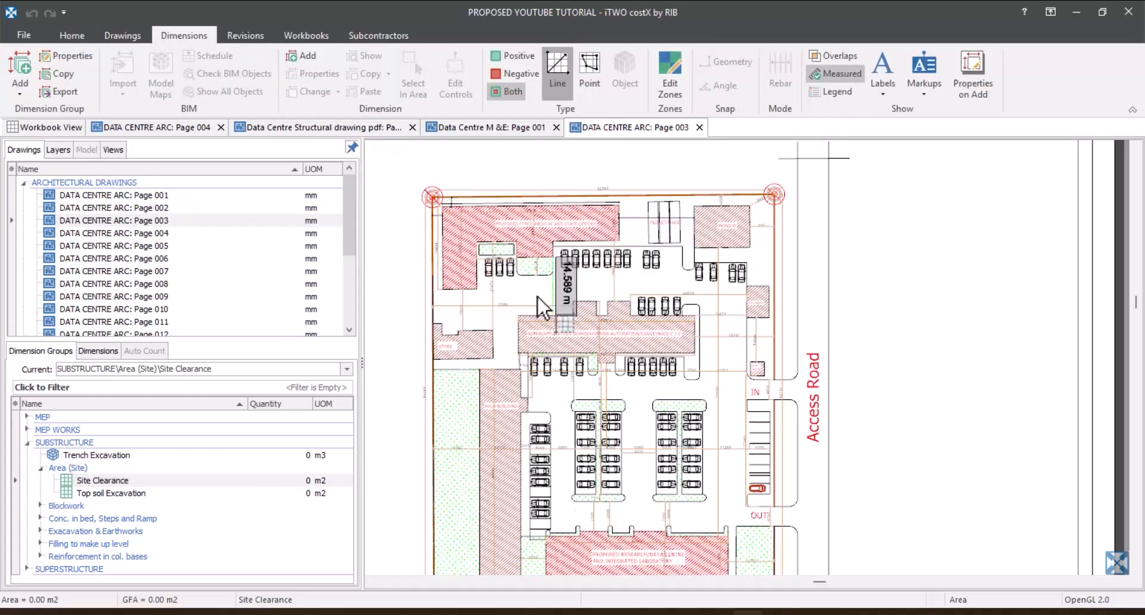
{"action": "key", "text": "Escape"}
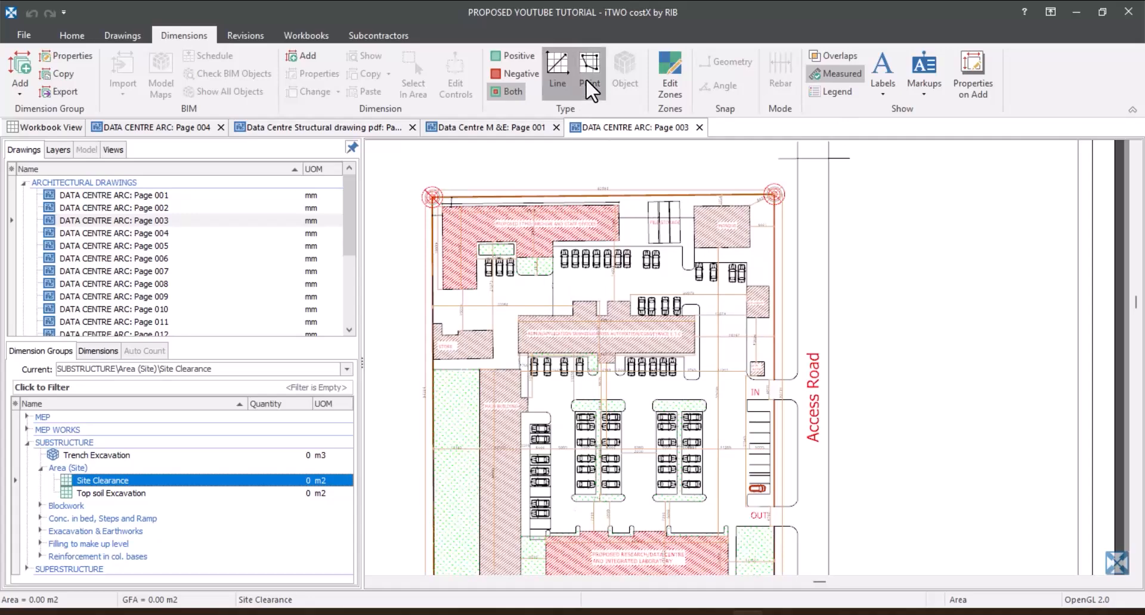
{"action": "left_click", "coordinate": [586, 80]}
Start the Site Clearance area in Line mode from the boundary line above the staff offices and the boundary line along the access road.
{"action": "scroll", "coordinate": [677, 167], "scroll_direction": "up", "scroll_amount": 5}
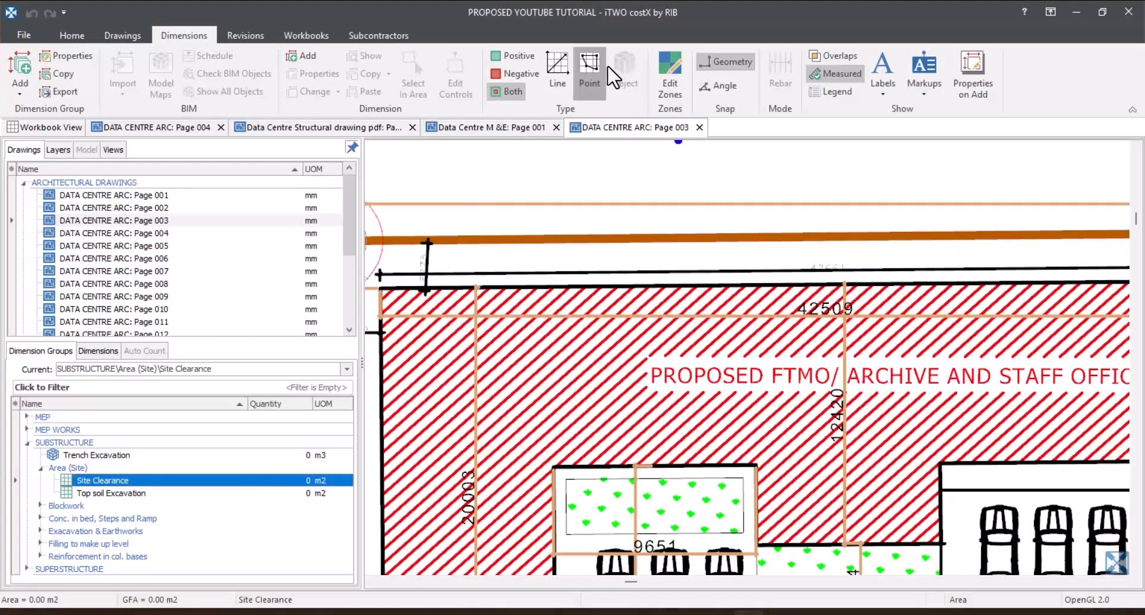
{"action": "left_click", "coordinate": [564, 71]}
{"action": "left_click", "coordinate": [659, 239]}
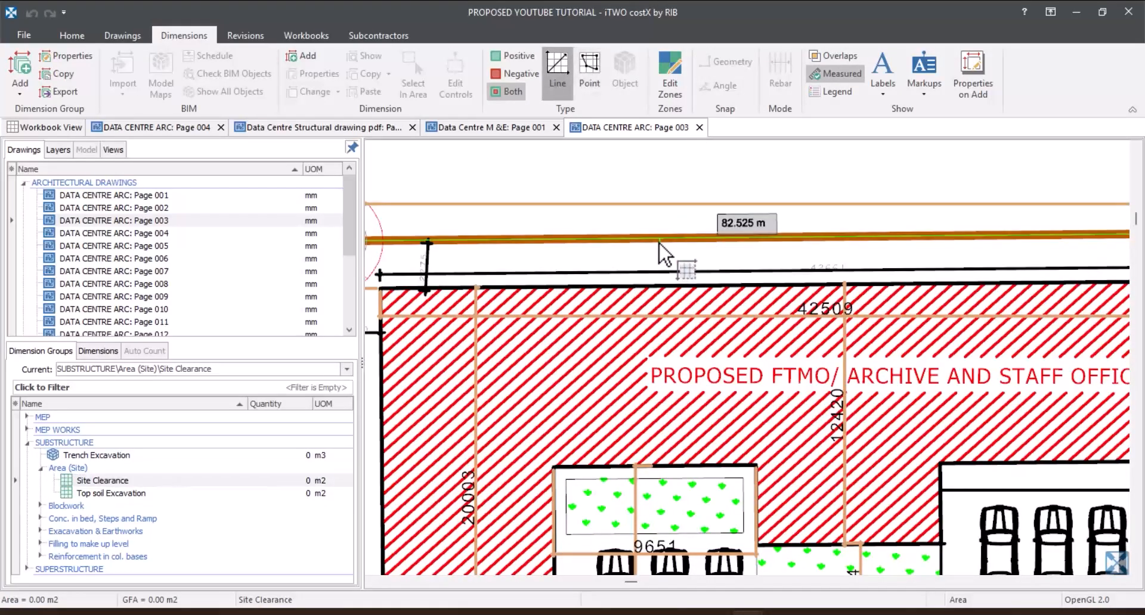
{"action": "scroll", "coordinate": [654, 156], "scroll_direction": "down", "scroll_amount": 5}
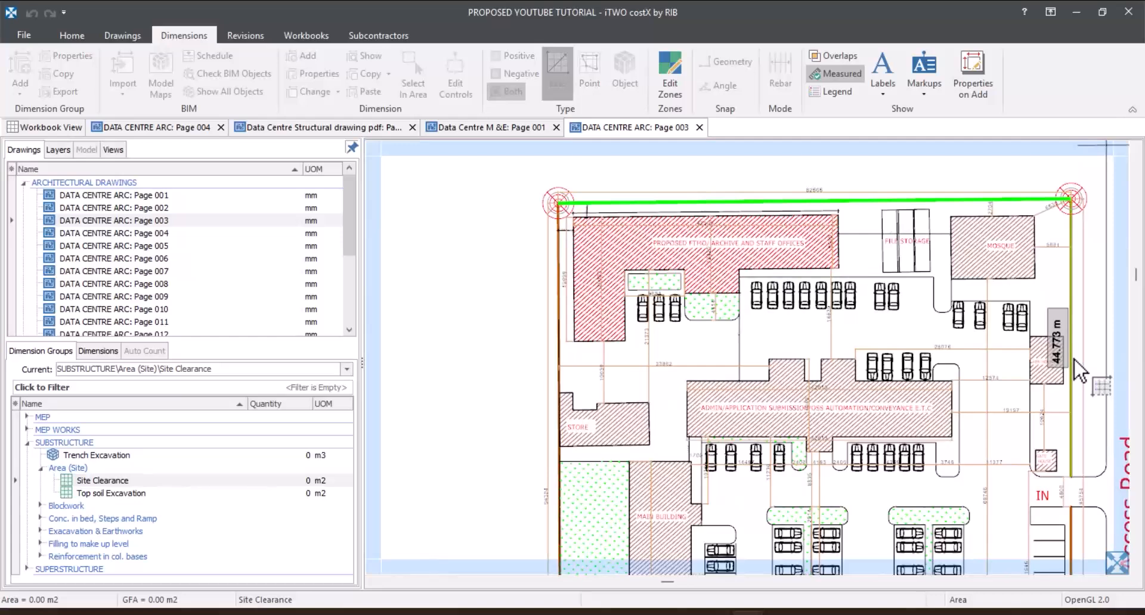
{"action": "left_click", "coordinate": [1073, 361]}
{"action": "scroll", "coordinate": [1072, 251], "scroll_direction": "down", "scroll_amount": 5}
{"action": "scroll", "coordinate": [1066, 382], "scroll_direction": "up", "scroll_amount": 8}
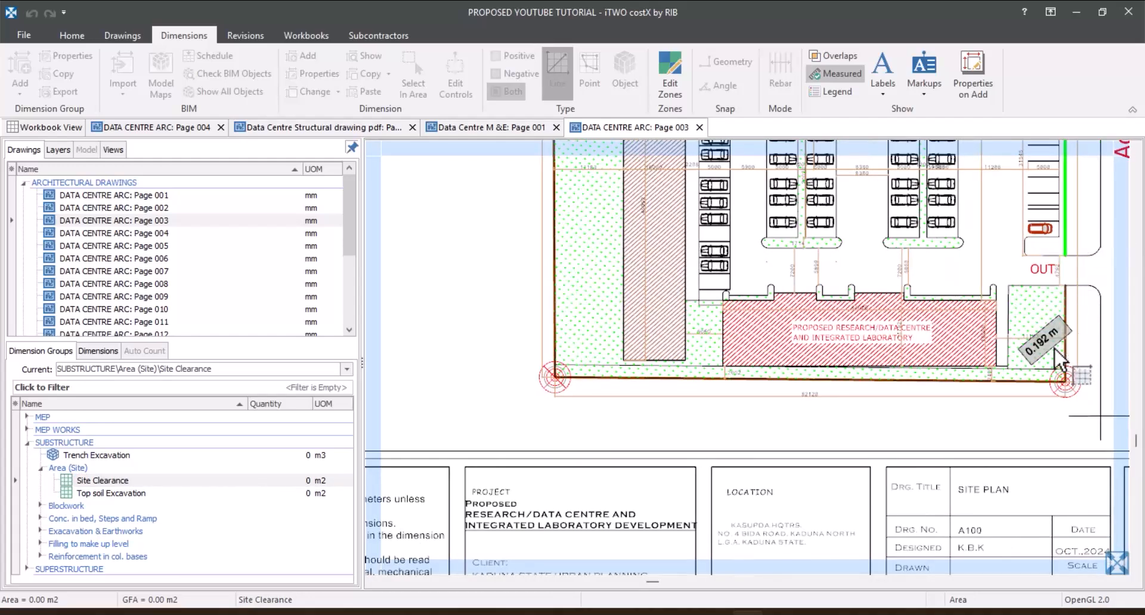
Complete the Site Clearance area through the boundary corners below the Proposed Research/Data Centre block and close it along the boundary opposite the access road.
{"action": "left_click", "coordinate": [1064, 379]}
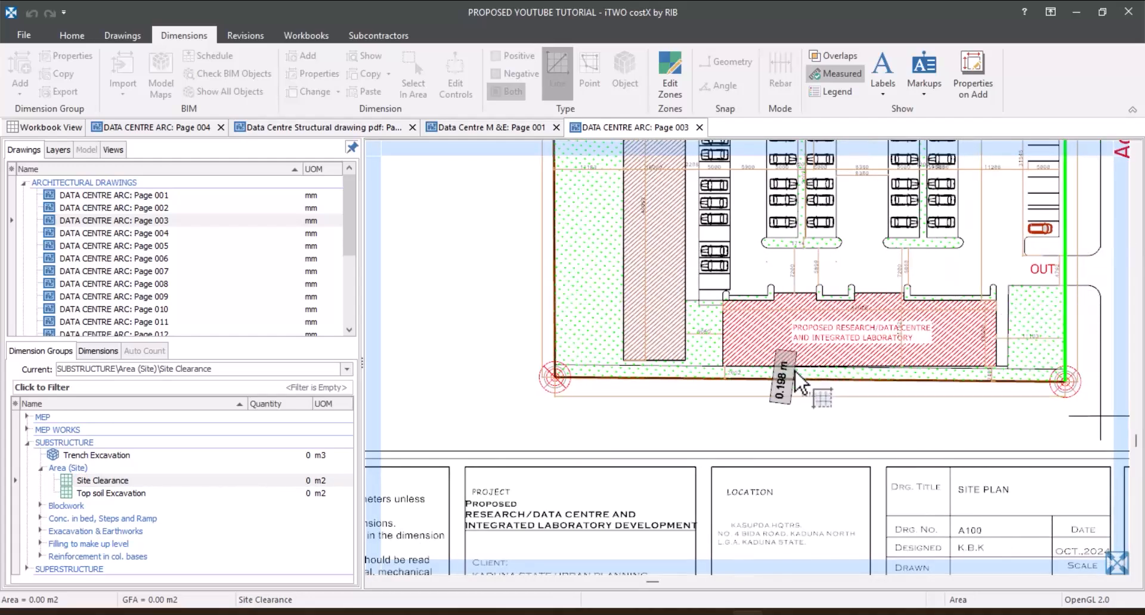
{"action": "left_click", "coordinate": [554, 376]}
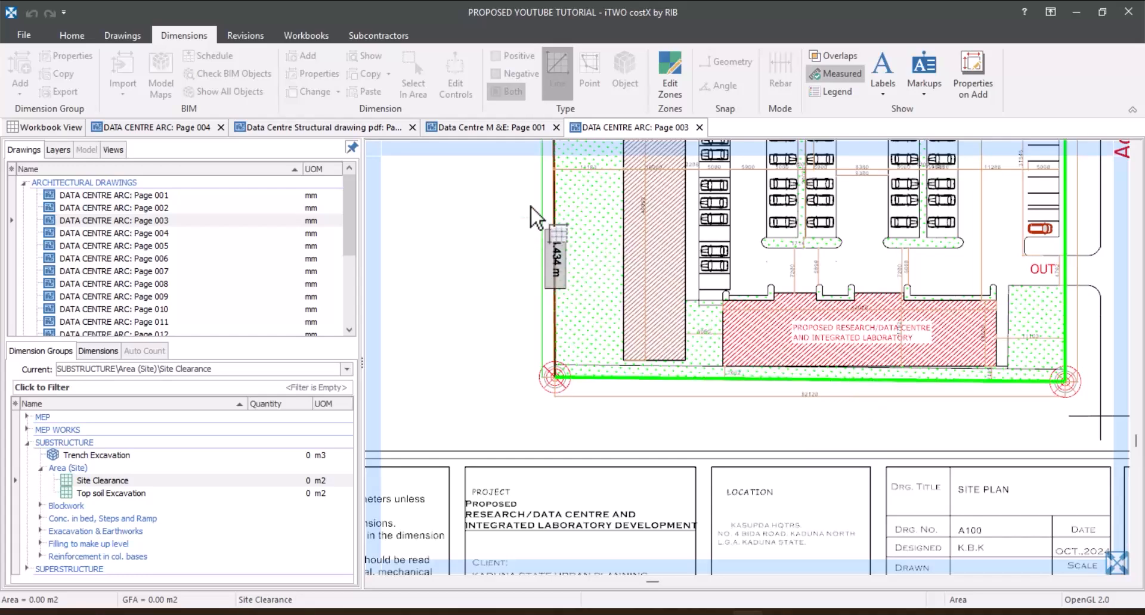
{"action": "scroll", "coordinate": [569, 360], "scroll_direction": "down", "scroll_amount": 4}
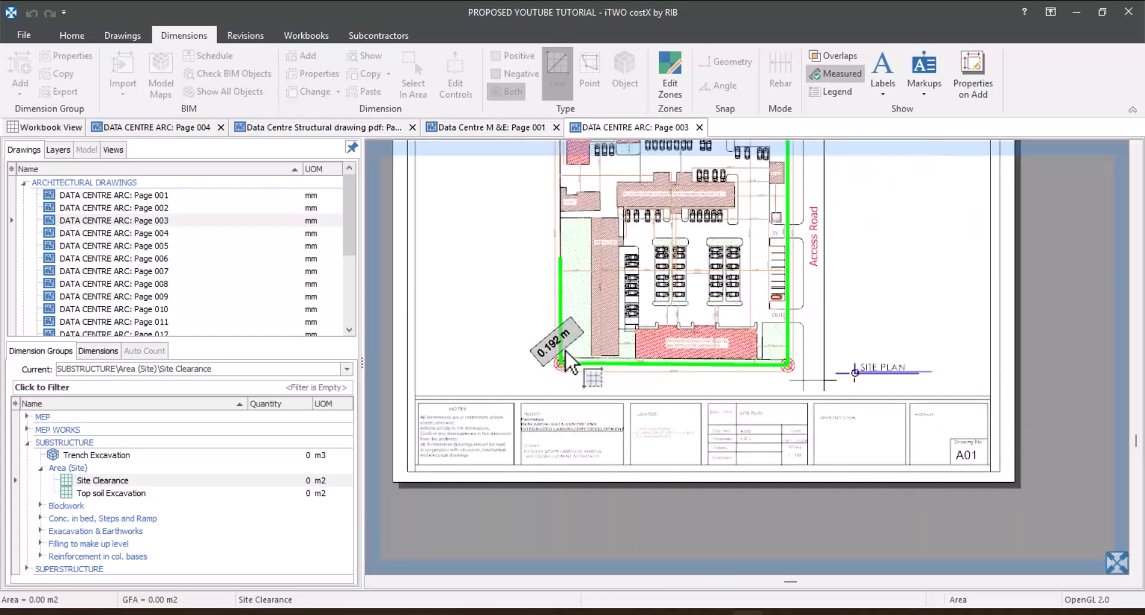
{"action": "scroll", "coordinate": [609, 271], "scroll_direction": "down", "scroll_amount": 6}
{"action": "scroll", "coordinate": [608, 256], "scroll_direction": "up", "scroll_amount": 6}
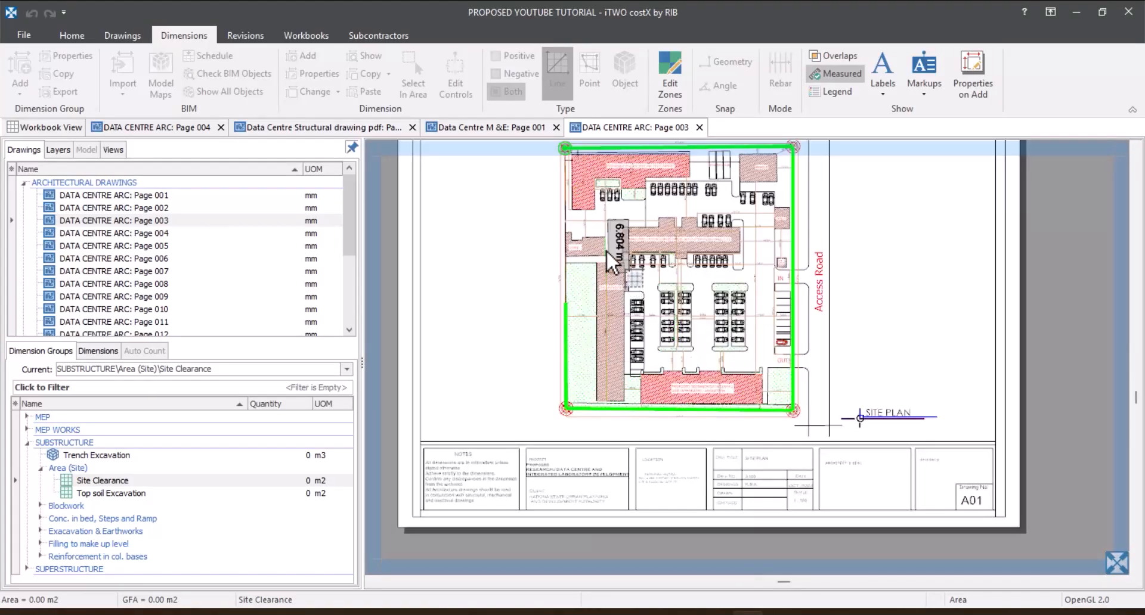
{"action": "key", "text": "Return"}
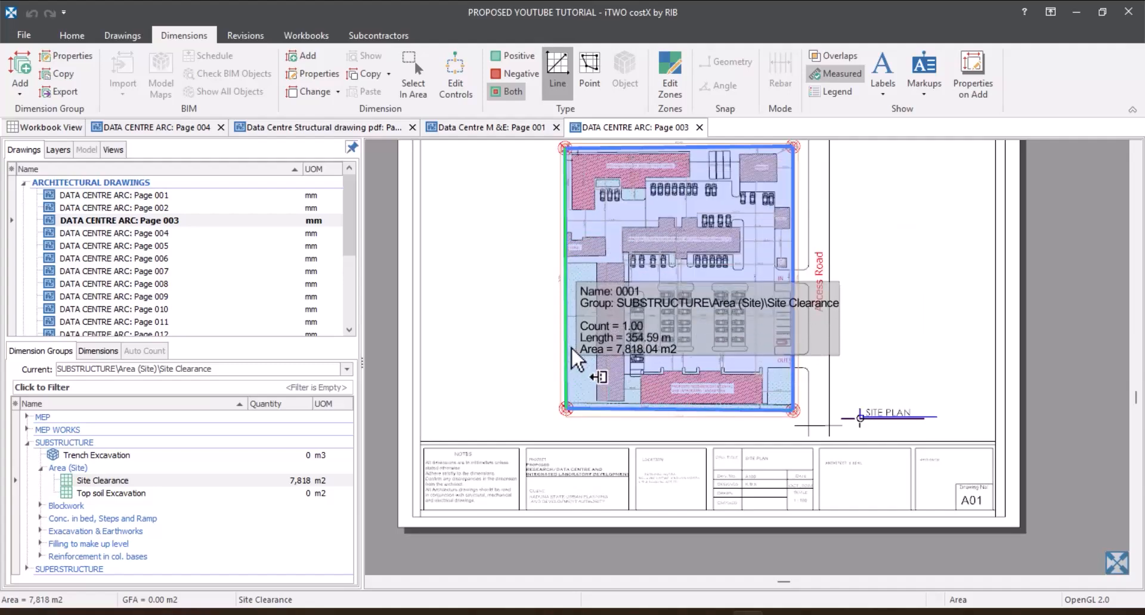
{"action": "left_click", "coordinate": [565, 282]}
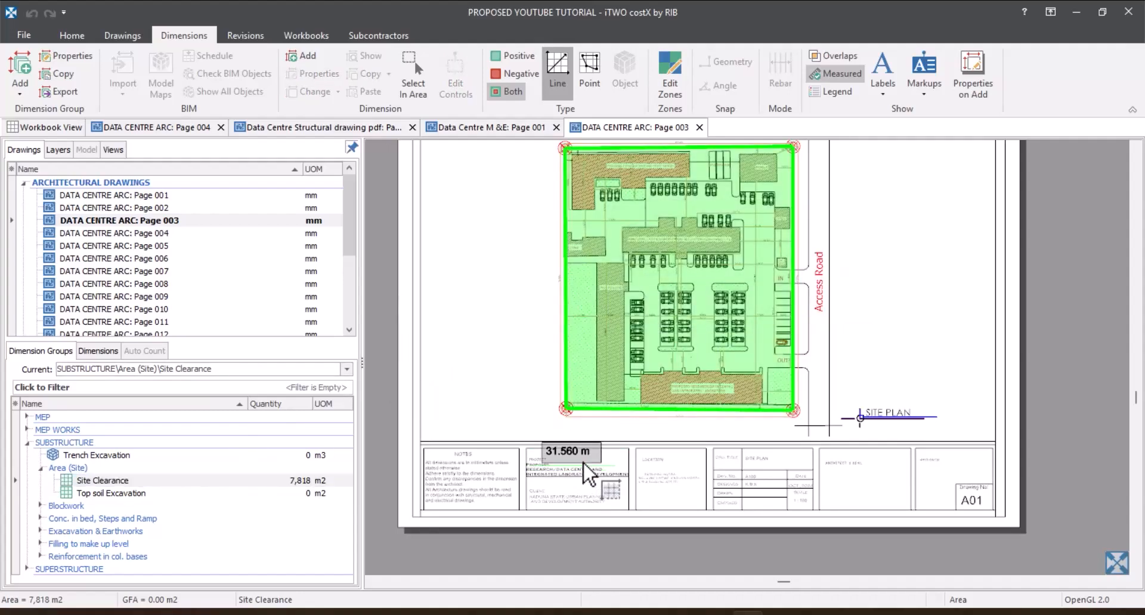
Make Top soil Excavation the current dimension group and expand the Blockwork, Conc. in bed, Steps and Ramp, Exacavation & Earthworks and Filling to make up level folders.
{"action": "left_click", "coordinate": [196, 507]}
{"action": "left_click", "coordinate": [209, 497]}
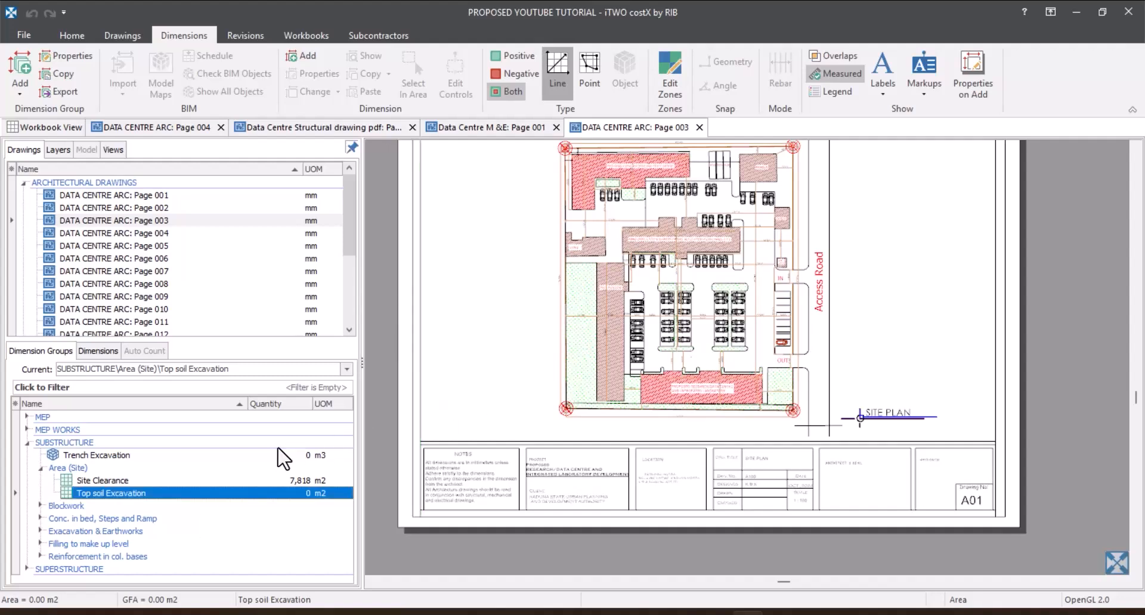
{"action": "left_click", "coordinate": [41, 505]}
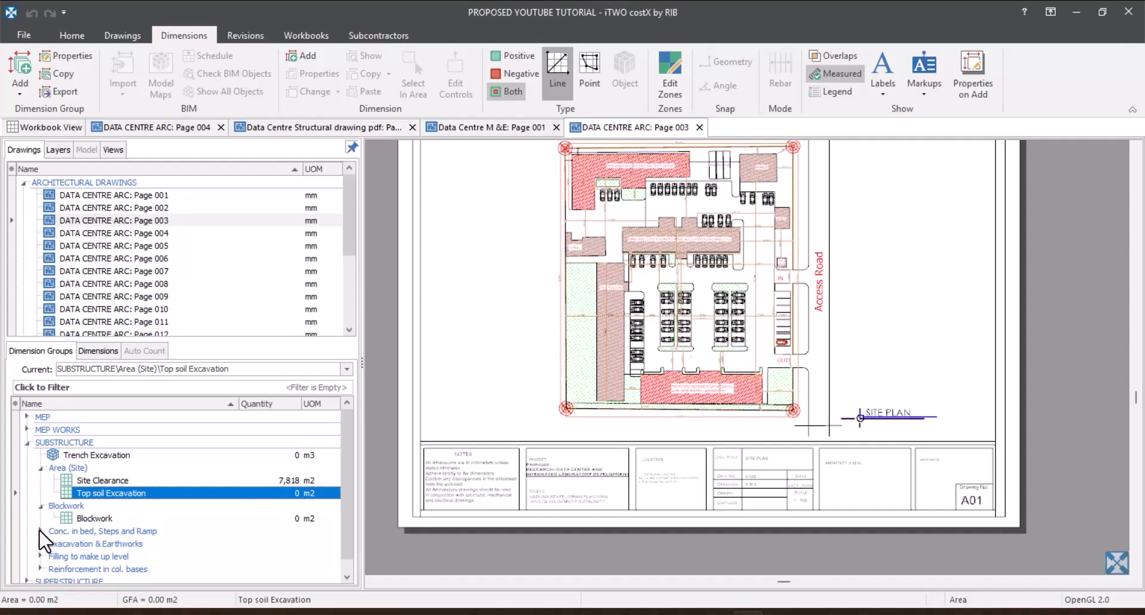
{"action": "left_click", "coordinate": [40, 531]}
{"action": "scroll", "coordinate": [41, 539], "scroll_direction": "down", "scroll_amount": 2}
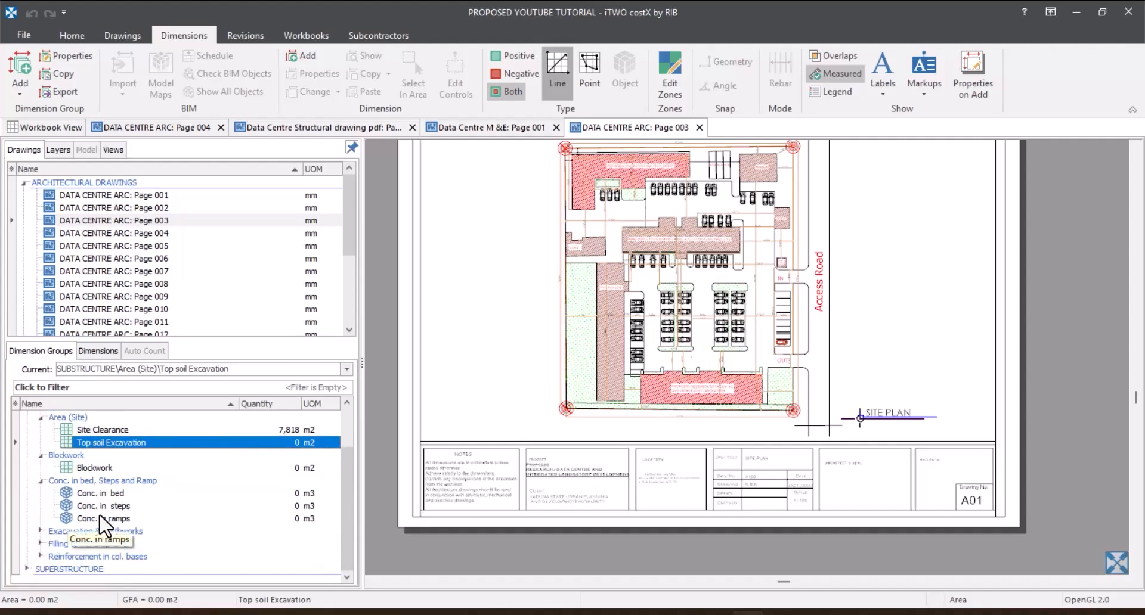
{"action": "left_click", "coordinate": [40, 531]}
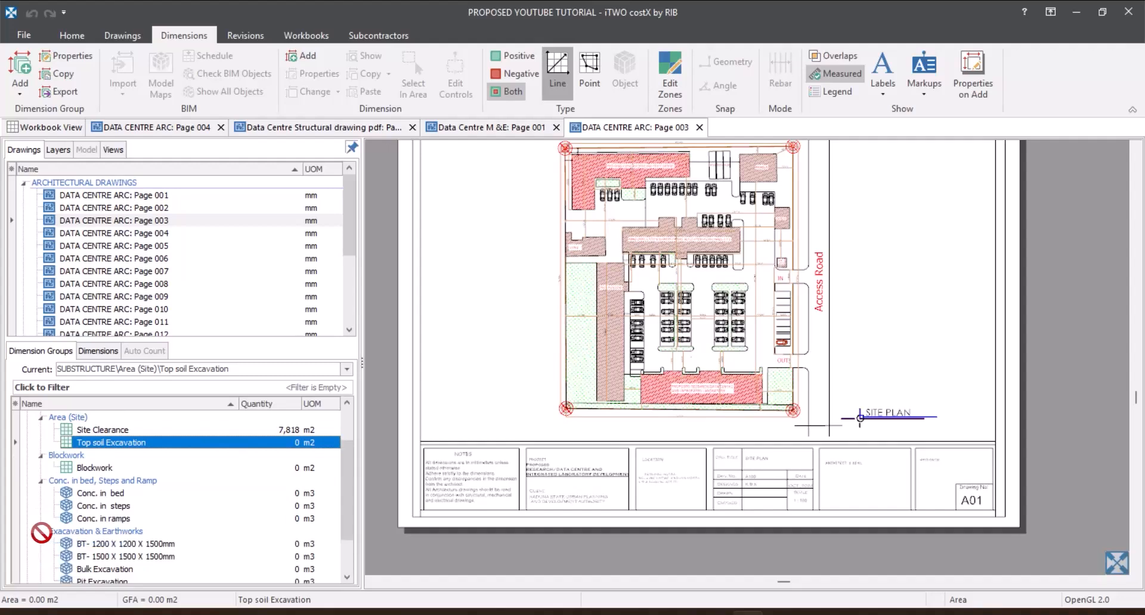
{"action": "scroll", "coordinate": [42, 532], "scroll_direction": "down", "scroll_amount": 2}
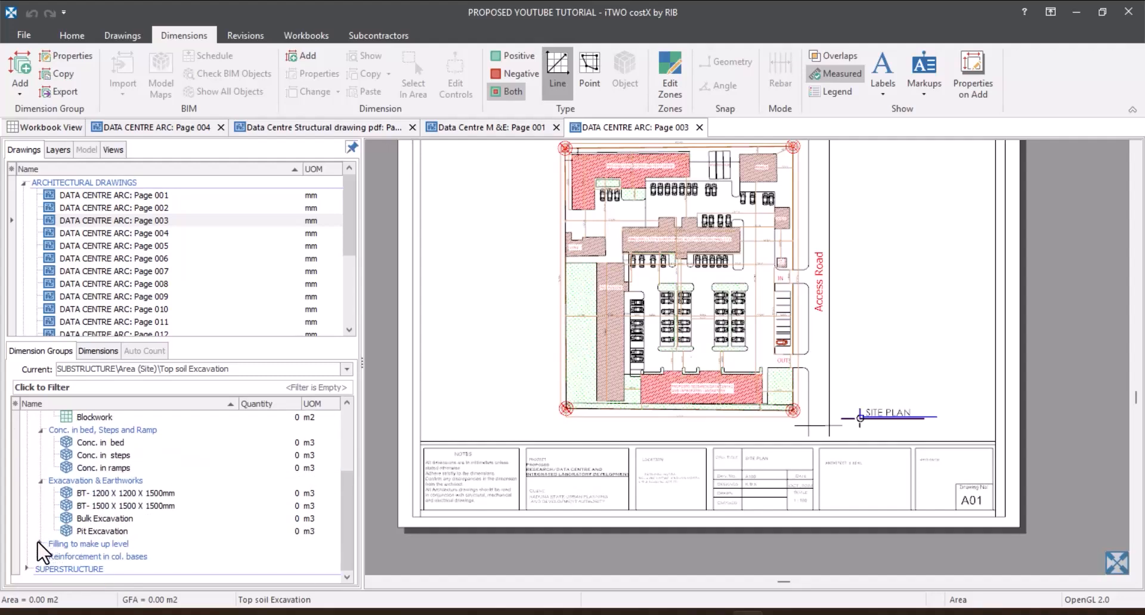
{"action": "left_click", "coordinate": [39, 544]}
{"action": "scroll", "coordinate": [62, 528], "scroll_direction": "down", "scroll_amount": 1}
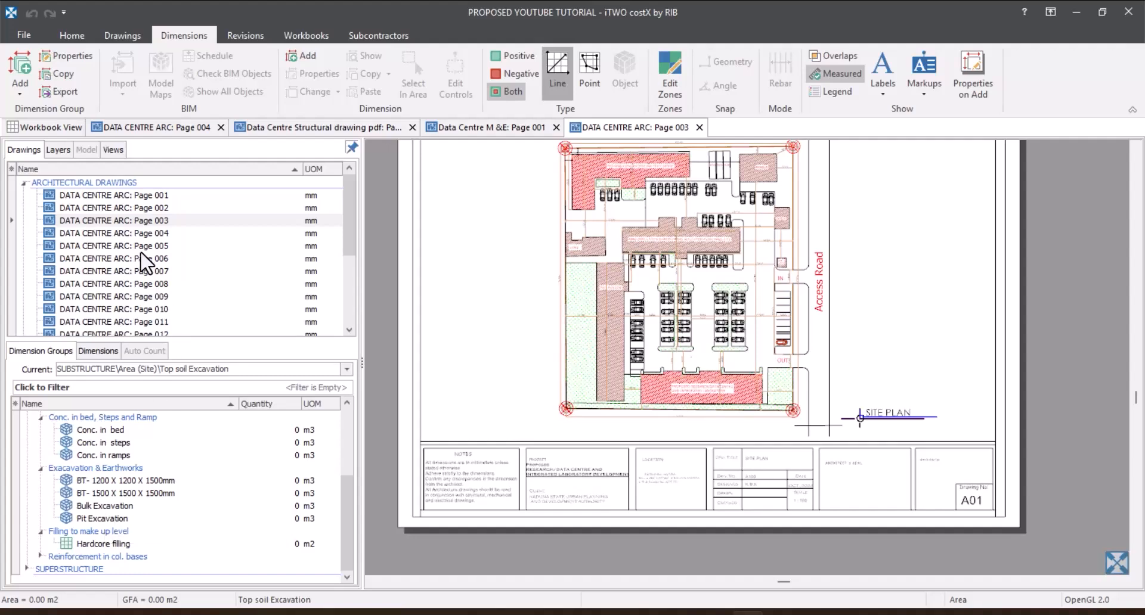
Expand the structural drawings, view the general notes on page 002, and open Data Centre Structural drawing pdf: Page 003.
{"action": "mouse_move", "coordinate": [138, 257]}
{"action": "scroll", "coordinate": [142, 265], "scroll_direction": "down", "scroll_amount": 4}
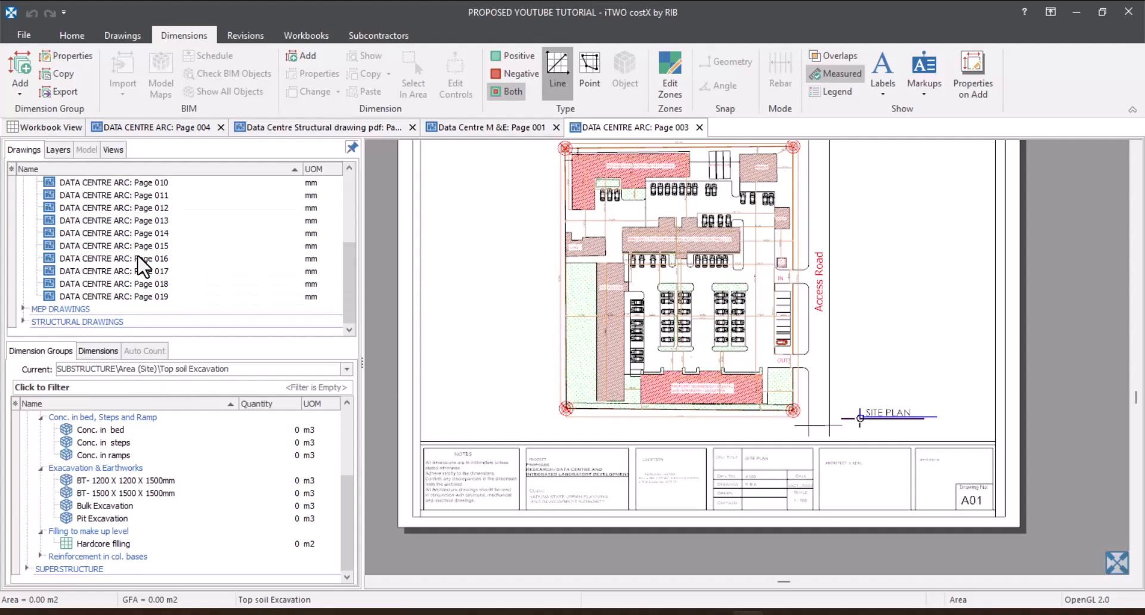
{"action": "left_click", "coordinate": [22, 322]}
{"action": "scroll", "coordinate": [246, 269], "scroll_direction": "down", "scroll_amount": 3}
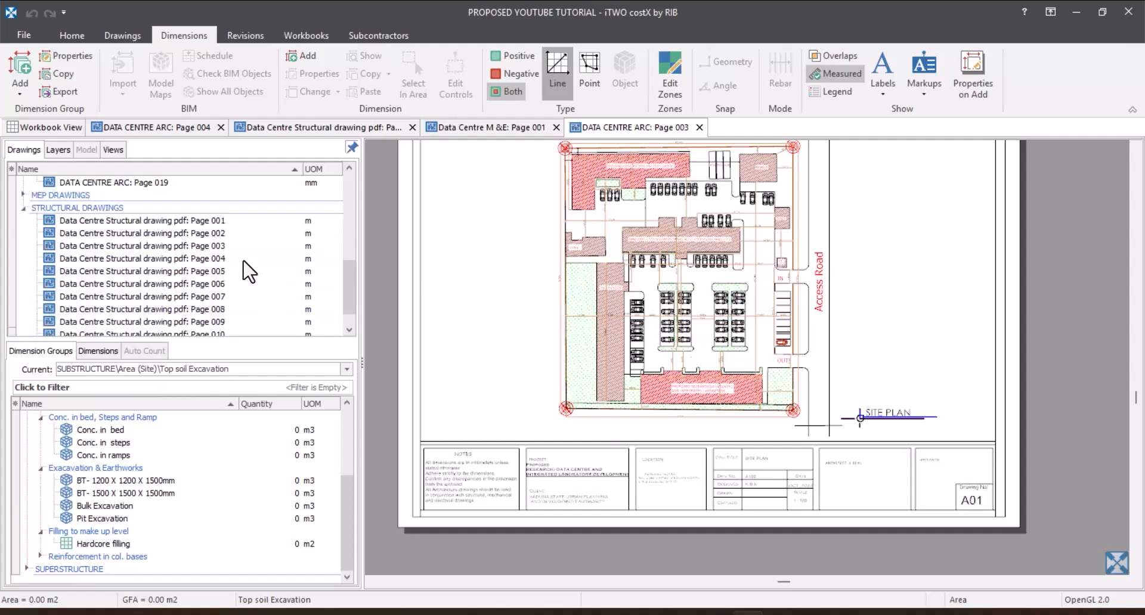
{"action": "scroll", "coordinate": [246, 270], "scroll_direction": "down", "scroll_amount": 1}
{"action": "mouse_move", "coordinate": [245, 270]}
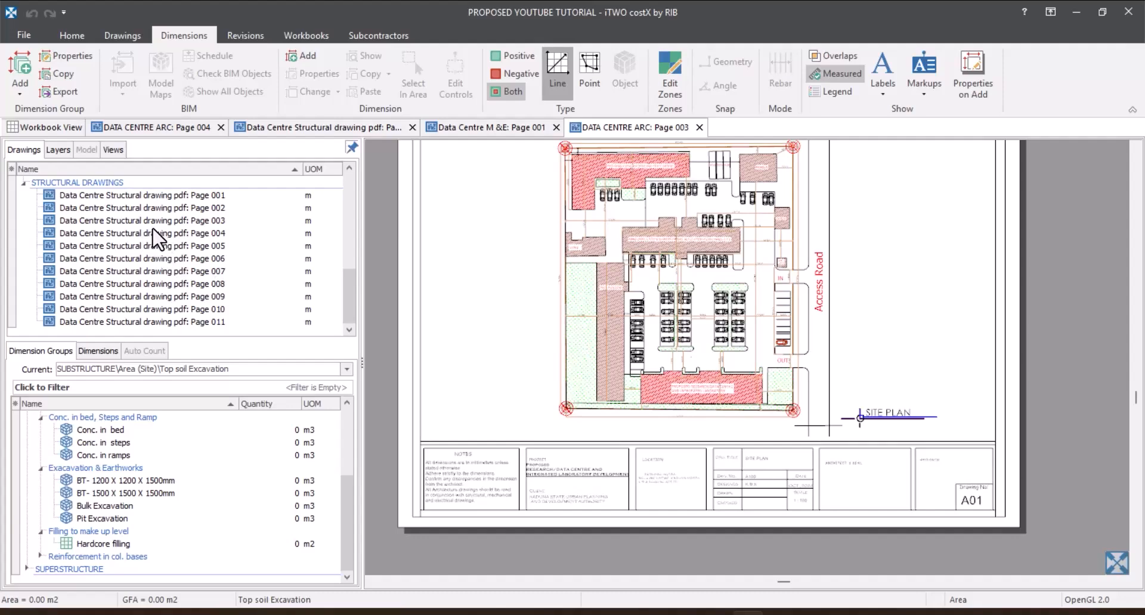
{"action": "left_click", "coordinate": [168, 219]}
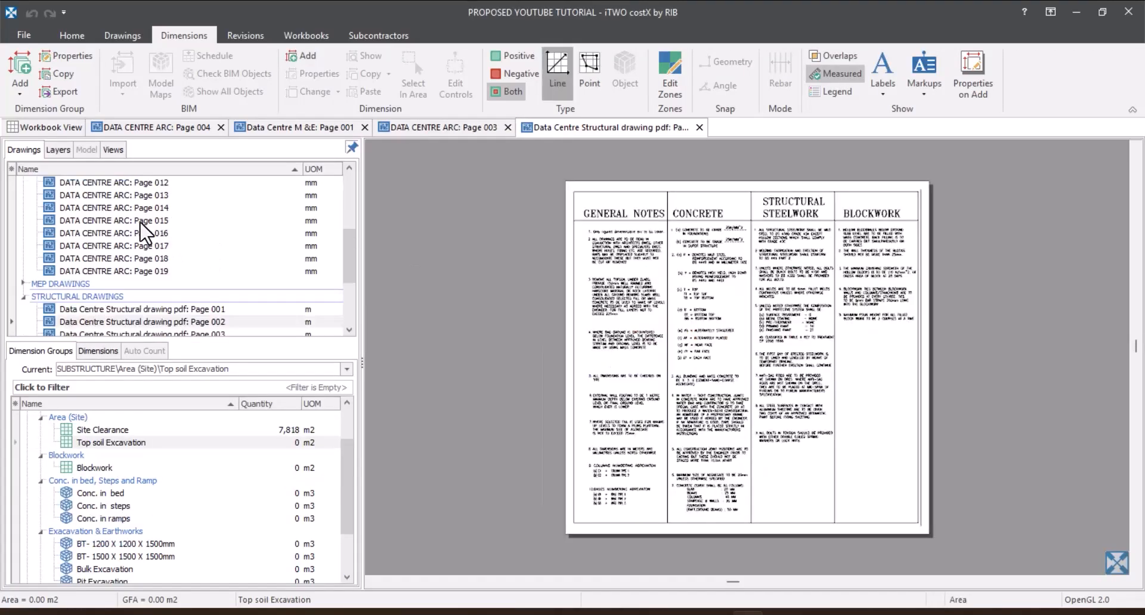
{"action": "double_click", "coordinate": [174, 199]}
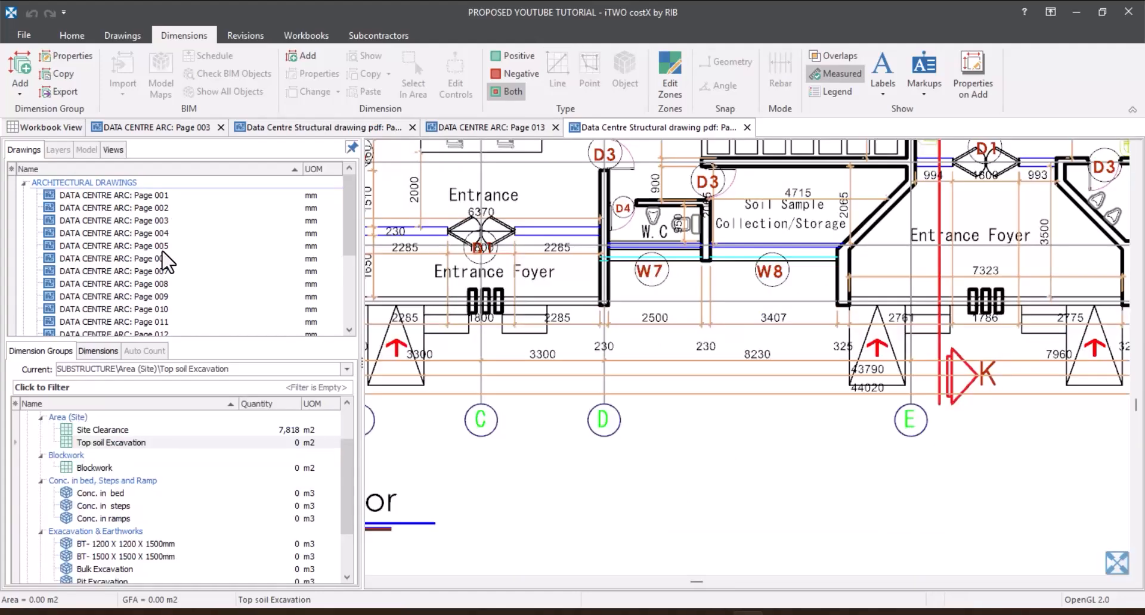
Examine the foundation general arrangement plan, including its column bases, walls and stair areas.
{"action": "scroll", "coordinate": [778, 369], "scroll_direction": "up", "scroll_amount": 5}
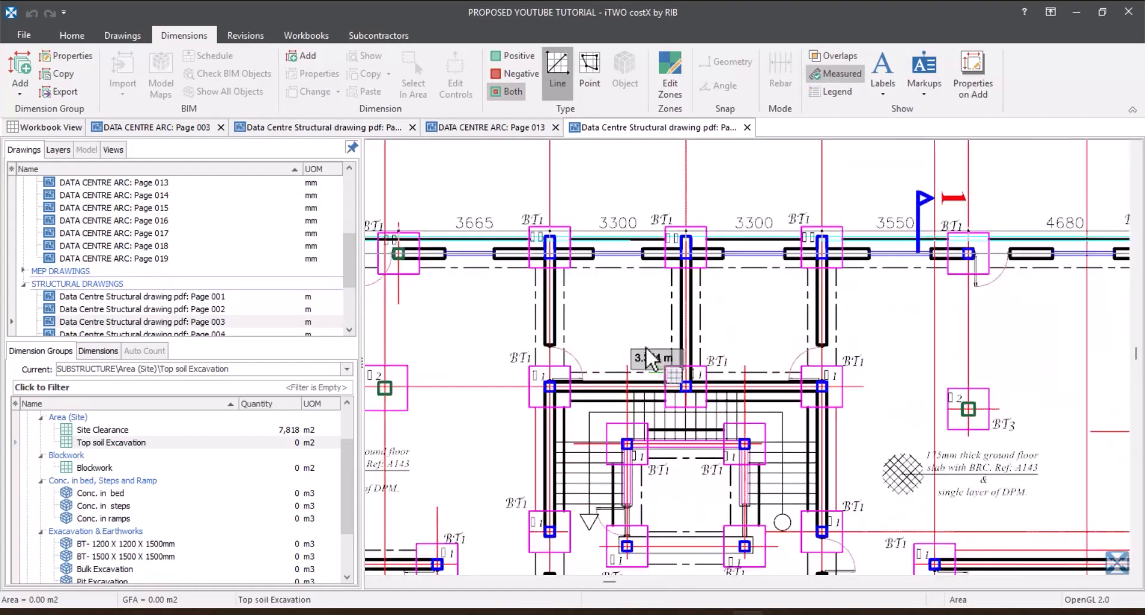
{"action": "scroll", "coordinate": [645, 346], "scroll_direction": "down", "scroll_amount": 2}
{"action": "scroll", "coordinate": [589, 298], "scroll_direction": "down", "scroll_amount": 4}
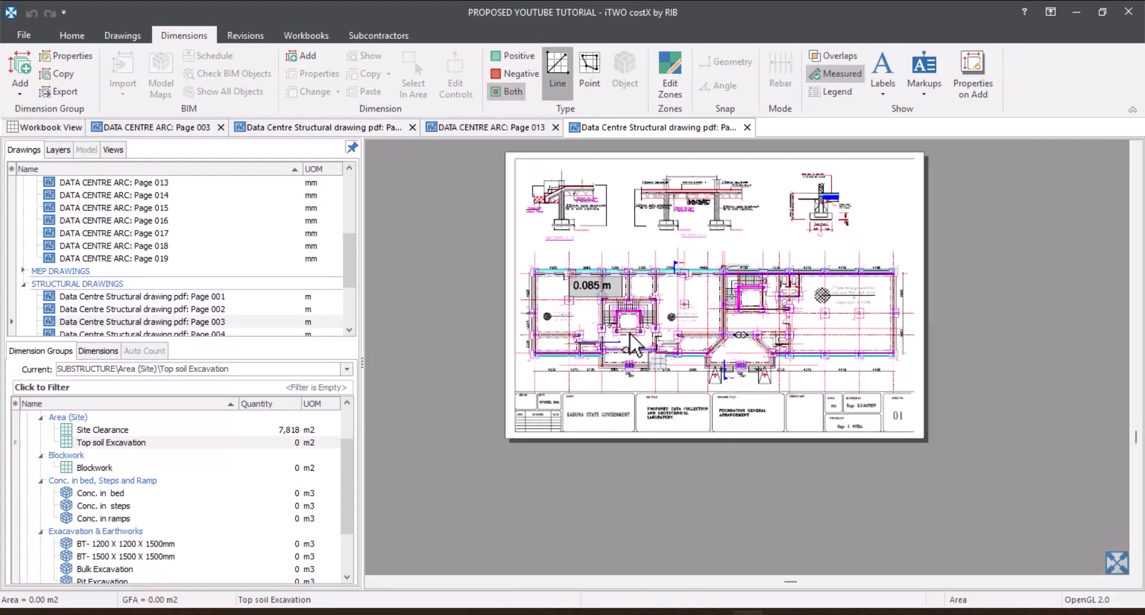
{"action": "scroll", "coordinate": [736, 370], "scroll_direction": "up", "scroll_amount": 4}
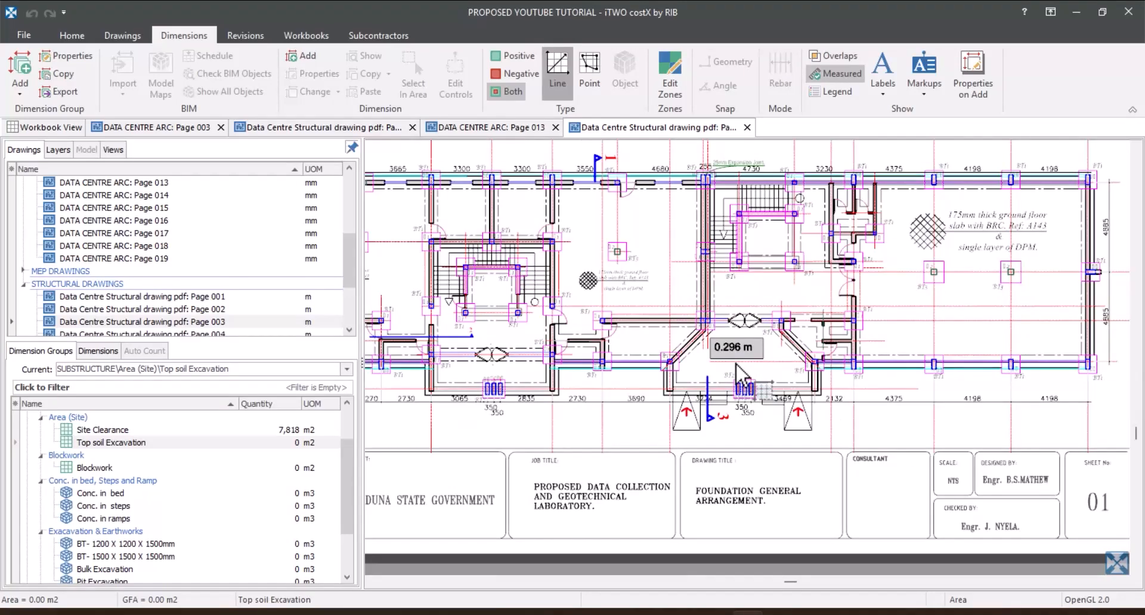
{"action": "scroll", "coordinate": [737, 363], "scroll_direction": "down", "scroll_amount": 5}
{"action": "scroll", "coordinate": [593, 303], "scroll_direction": "up", "scroll_amount": 6}
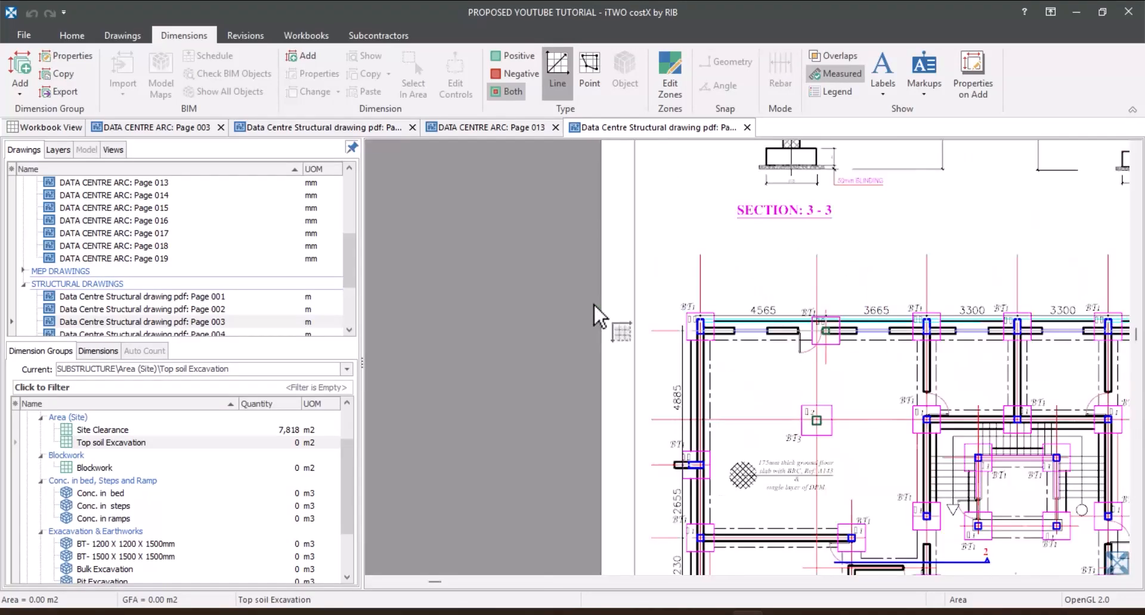
{"action": "scroll", "coordinate": [836, 344], "scroll_direction": "up", "scroll_amount": 2}
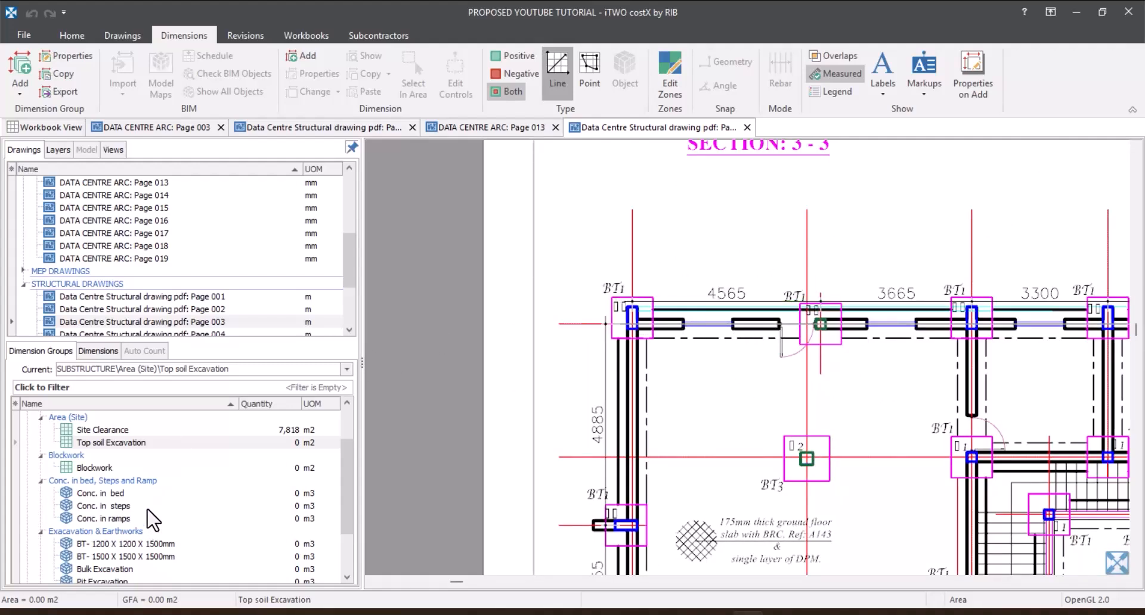
Look through the Exacavation & Earthworks dimension groups: Pit Excavation, Bulk Excavation and BT- 1200 X 1200 X 1500mm.
{"action": "scroll", "coordinate": [152, 520], "scroll_direction": "down", "scroll_amount": 1}
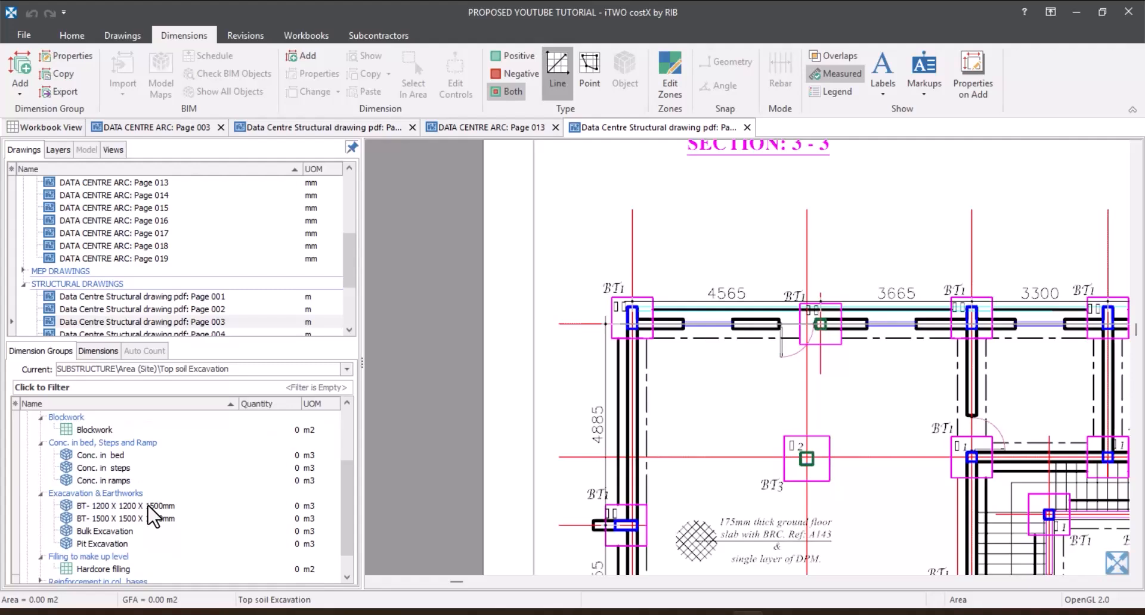
{"action": "left_click", "coordinate": [143, 543]}
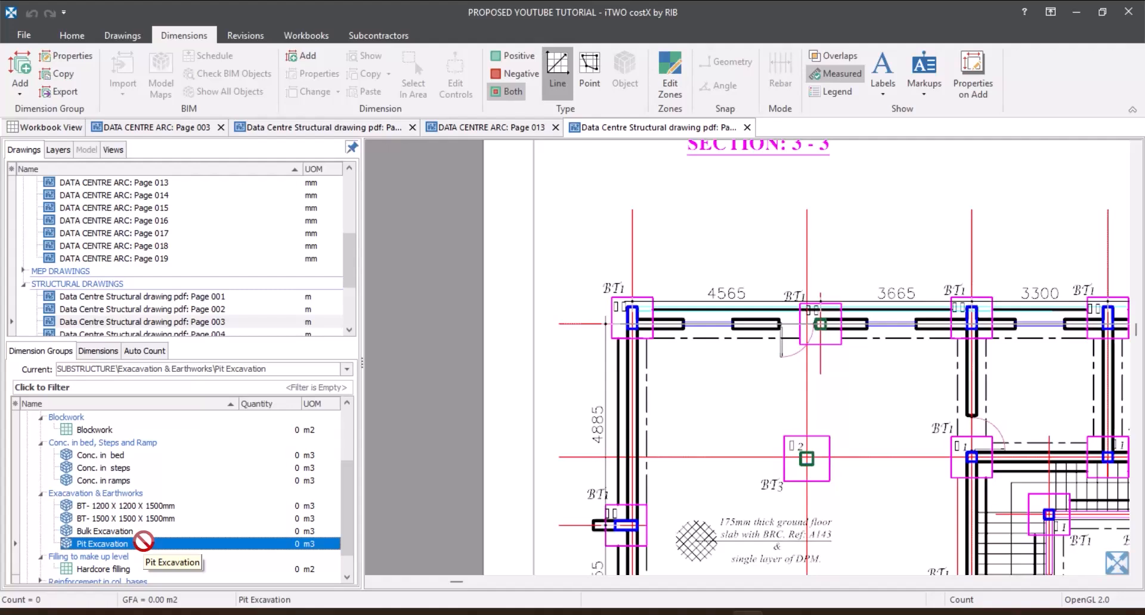
{"action": "left_click", "coordinate": [134, 530]}
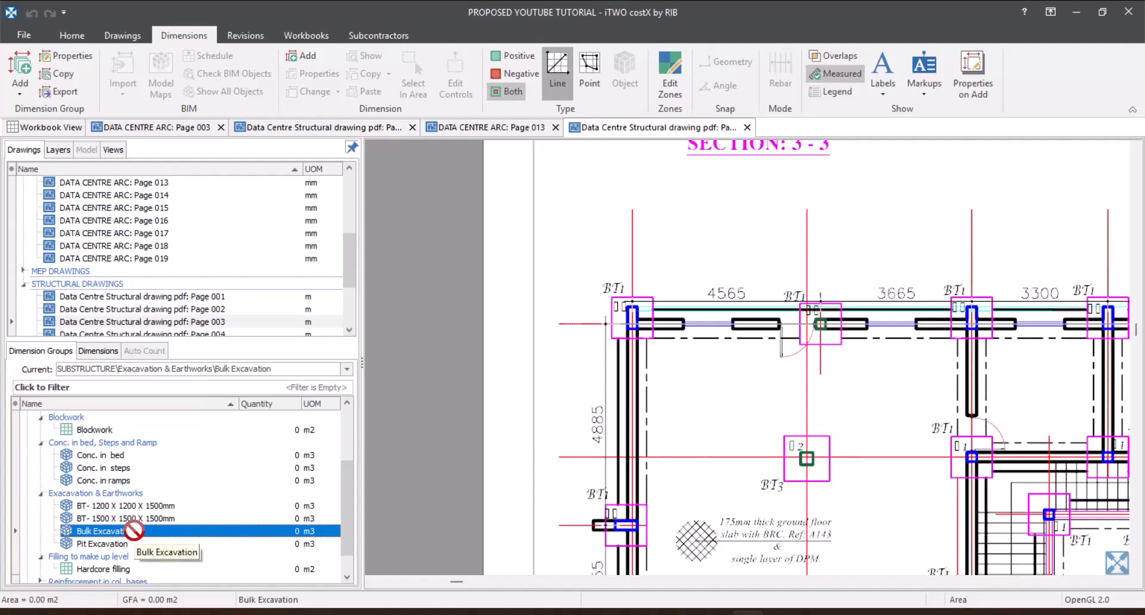
{"action": "left_click", "coordinate": [157, 506]}
{"action": "scroll", "coordinate": [158, 502], "scroll_direction": "down", "scroll_amount": 1}
{"action": "scroll", "coordinate": [164, 514], "scroll_direction": "up", "scroll_amount": 3}
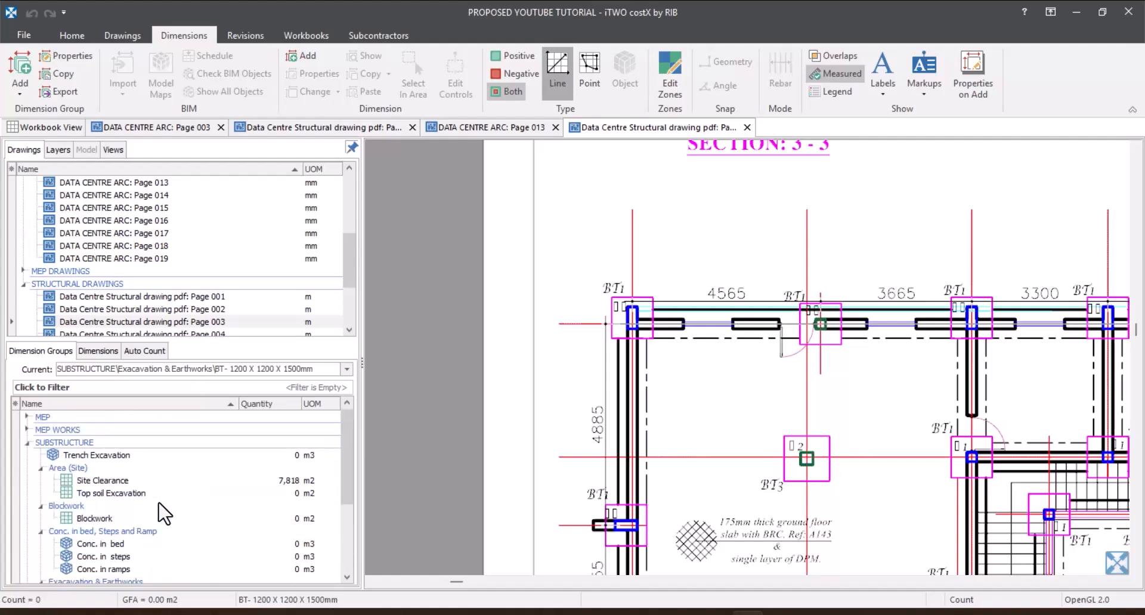
Select the Trench Excavation dimension group, review its properties and custom quantities, and close them without changes.
{"action": "left_click", "coordinate": [140, 455]}
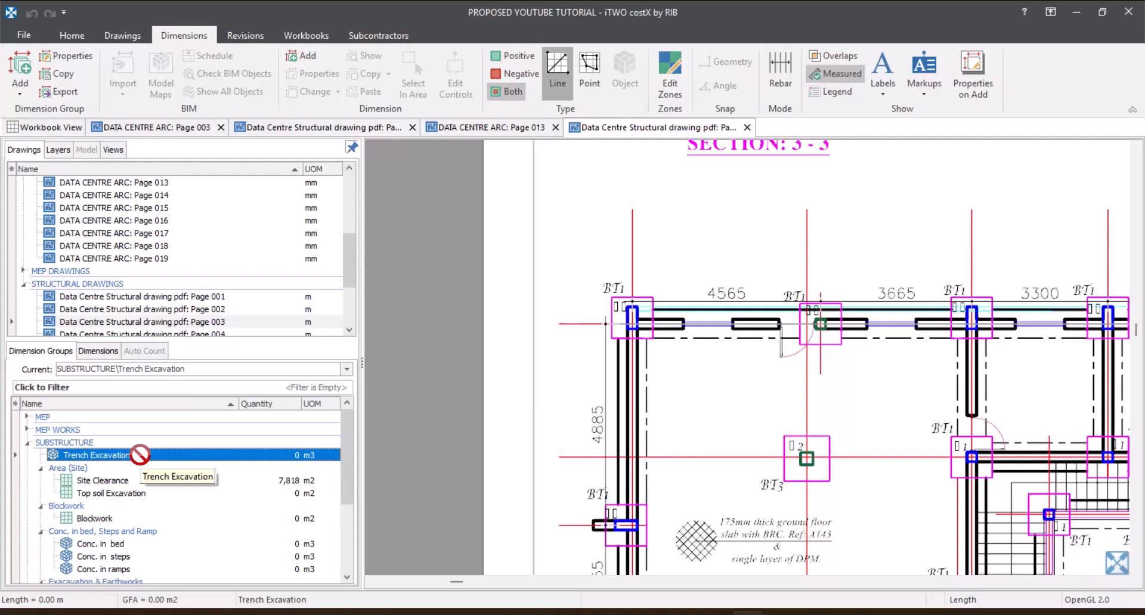
{"action": "left_click", "coordinate": [141, 456]}
{"action": "left_click", "coordinate": [142, 456]}
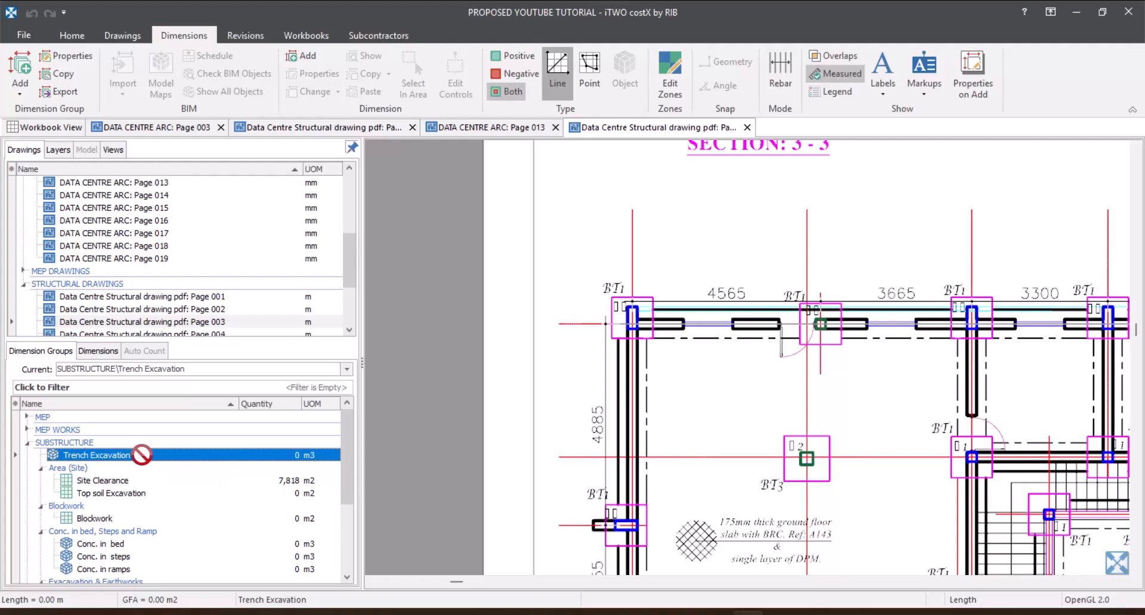
{"action": "double_click", "coordinate": [142, 456]}
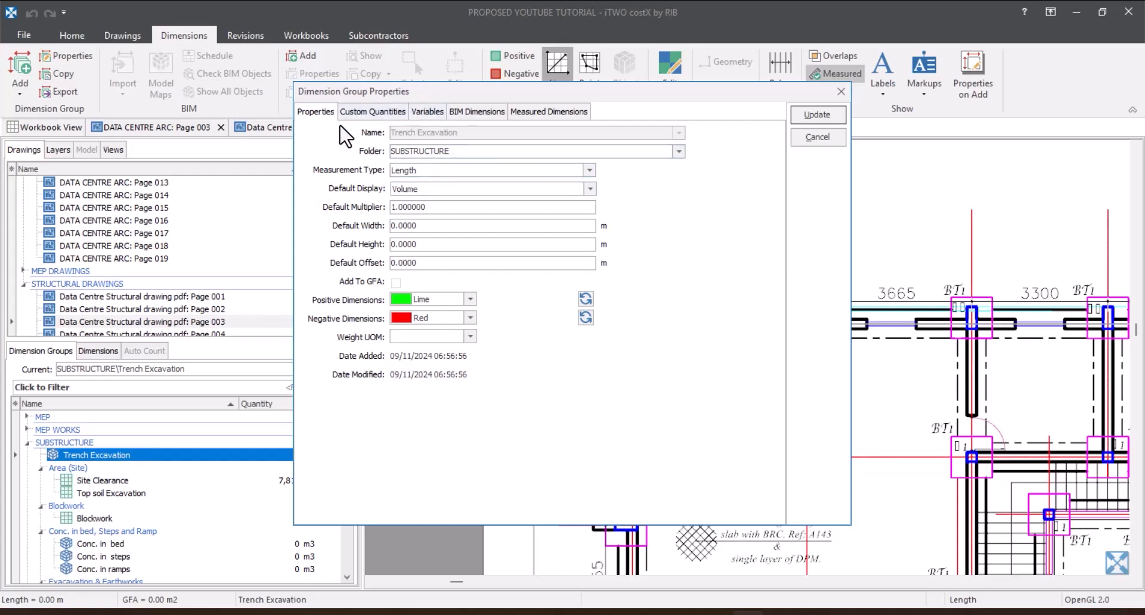
{"action": "left_click", "coordinate": [372, 112]}
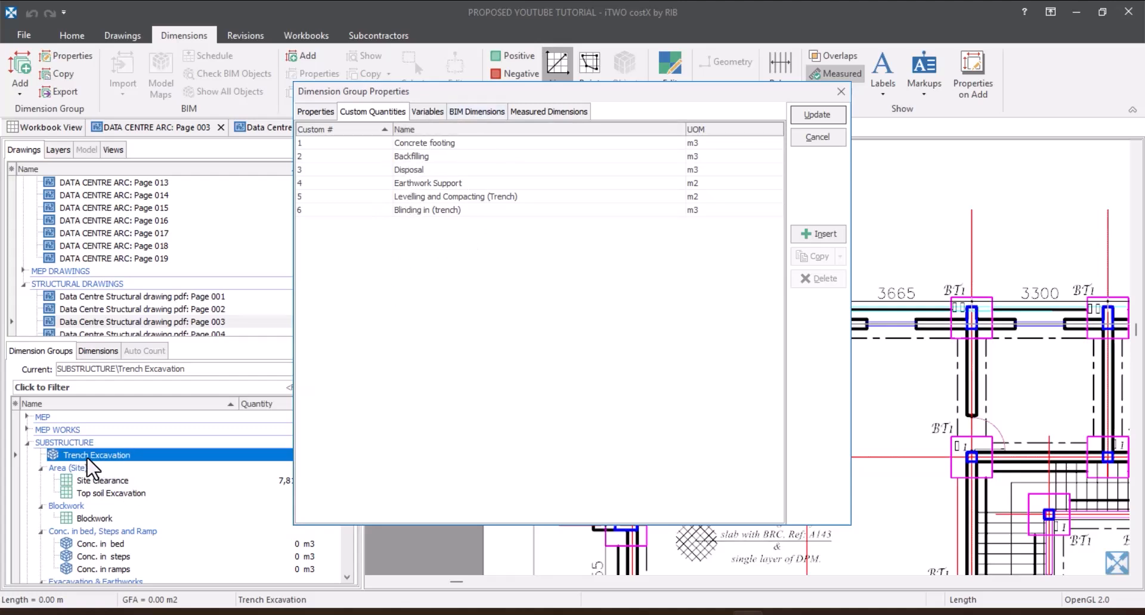
{"action": "left_click", "coordinate": [514, 113]}
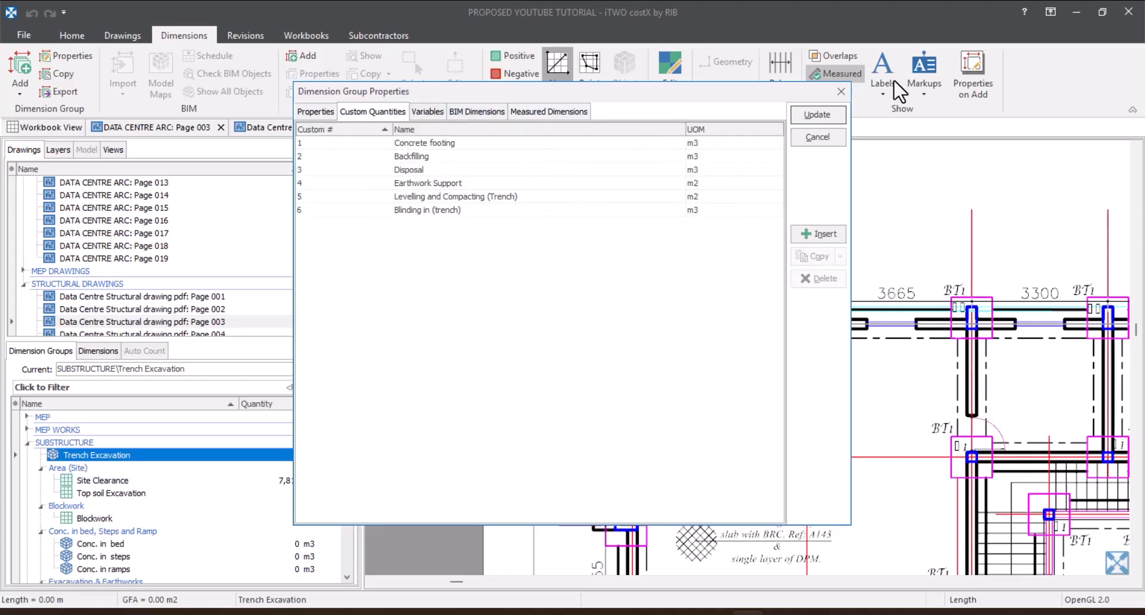
{"action": "left_click", "coordinate": [840, 92]}
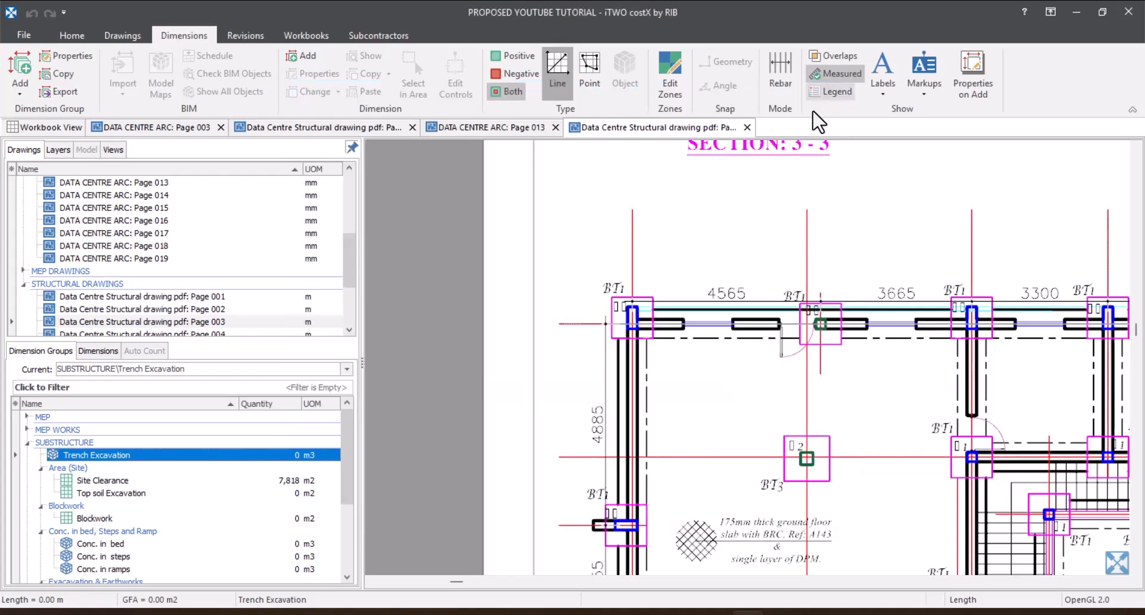
Set the dimension properties to appear on each added dimension and switch the Trench Excavation measuring type to Point.
{"action": "left_click", "coordinate": [967, 77]}
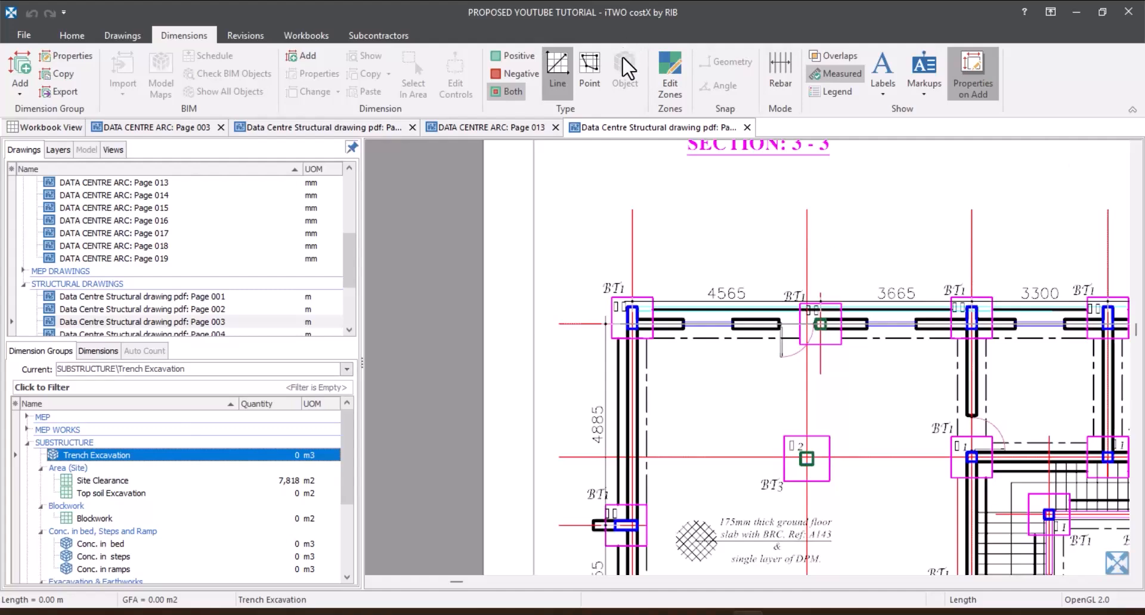
{"action": "left_click", "coordinate": [583, 80]}
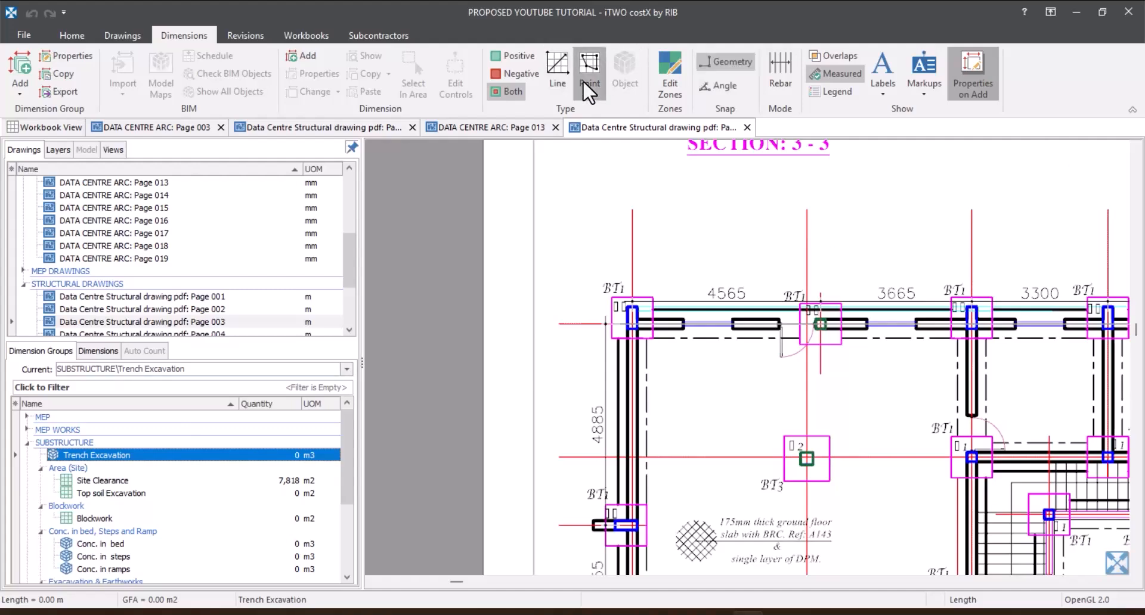
{"action": "left_click", "coordinate": [653, 320]}
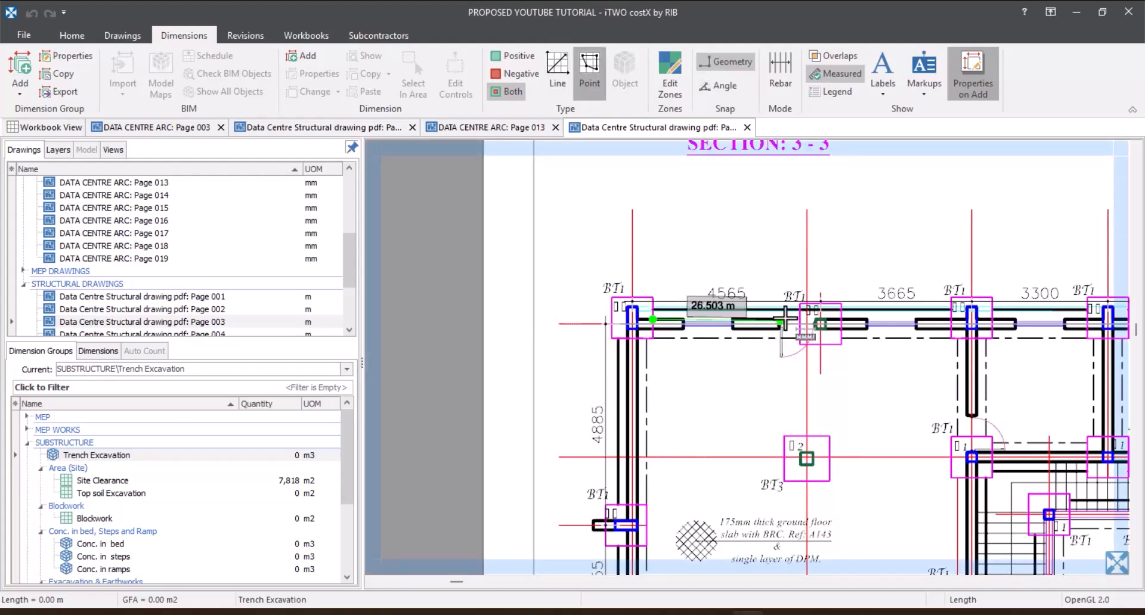
{"action": "scroll", "coordinate": [805, 323], "scroll_direction": "up", "scroll_amount": 2}
{"action": "scroll", "coordinate": [805, 323], "scroll_direction": "up", "scroll_amount": 1}
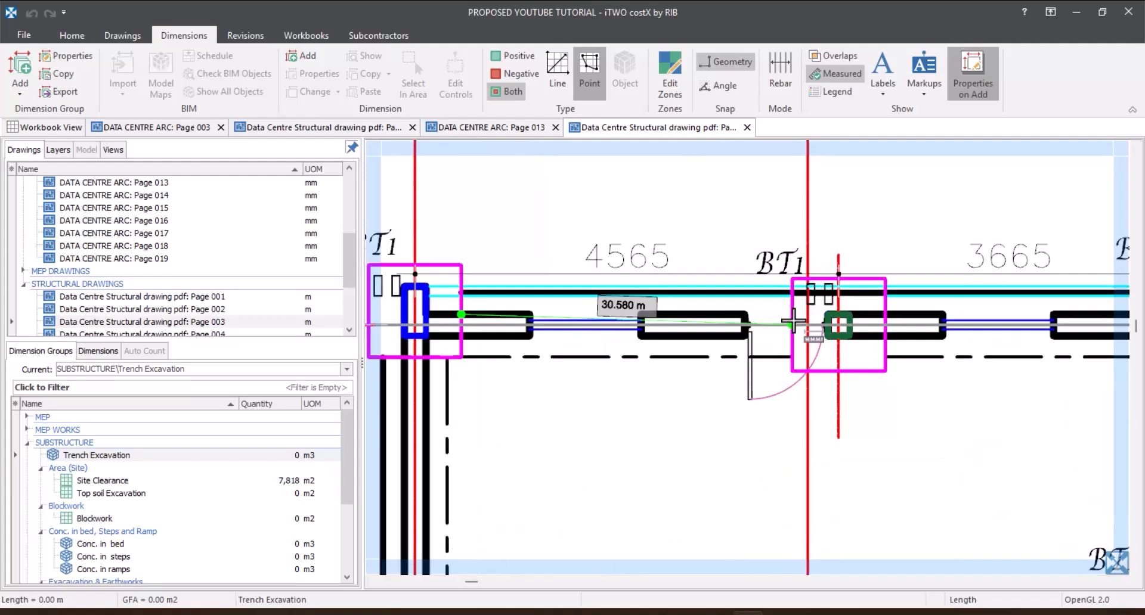
{"action": "scroll", "coordinate": [796, 310], "scroll_direction": "up", "scroll_amount": 3}
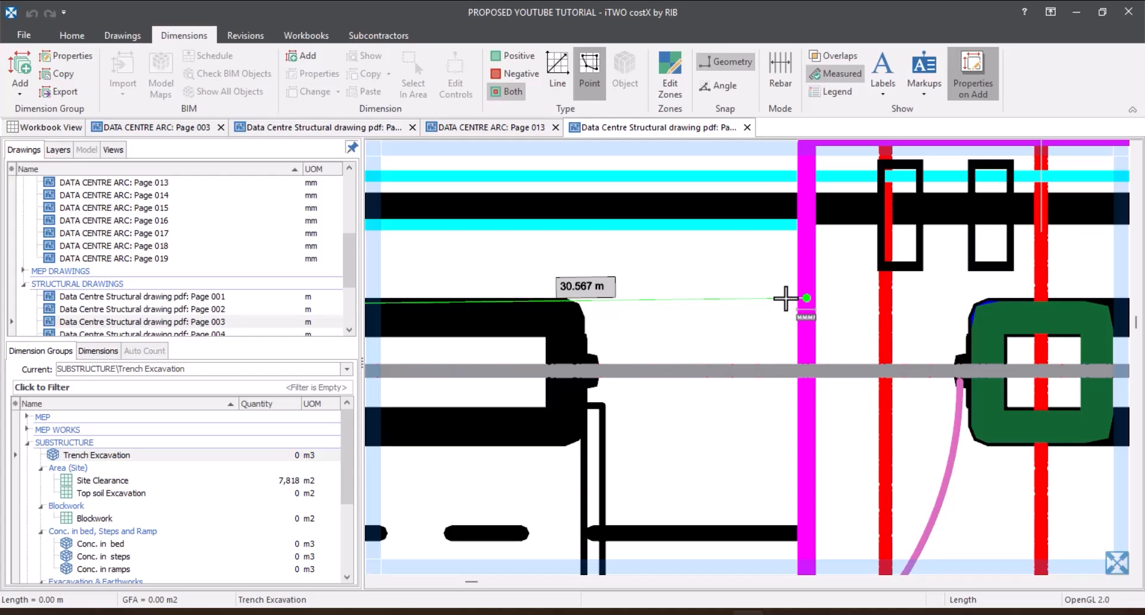
{"action": "left_click", "coordinate": [785, 299]}
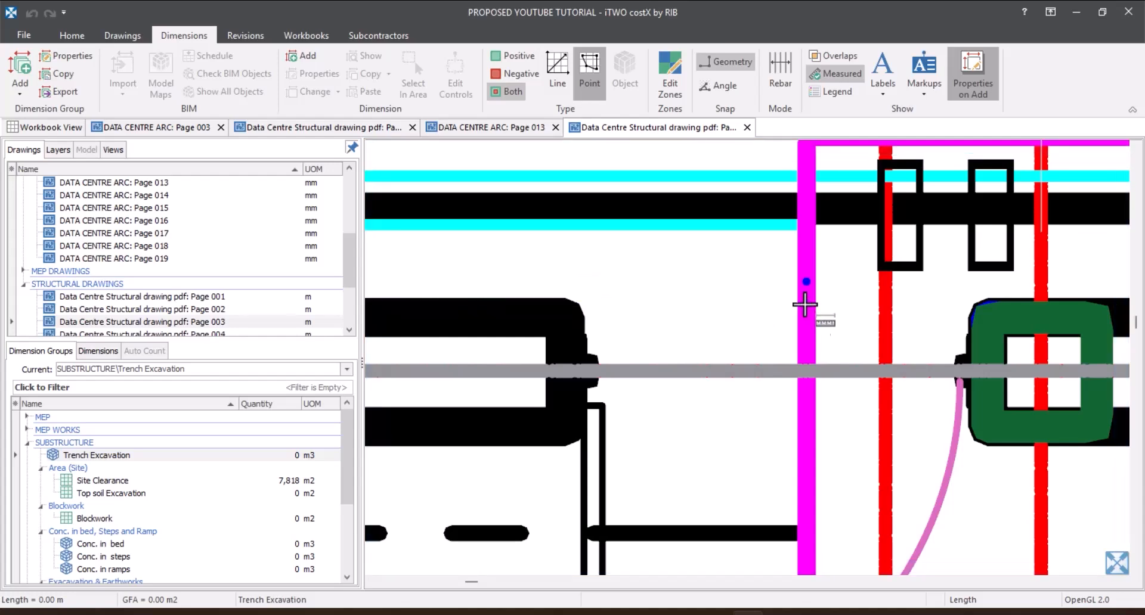
{"action": "scroll", "coordinate": [757, 325], "scroll_direction": "down", "scroll_amount": 6}
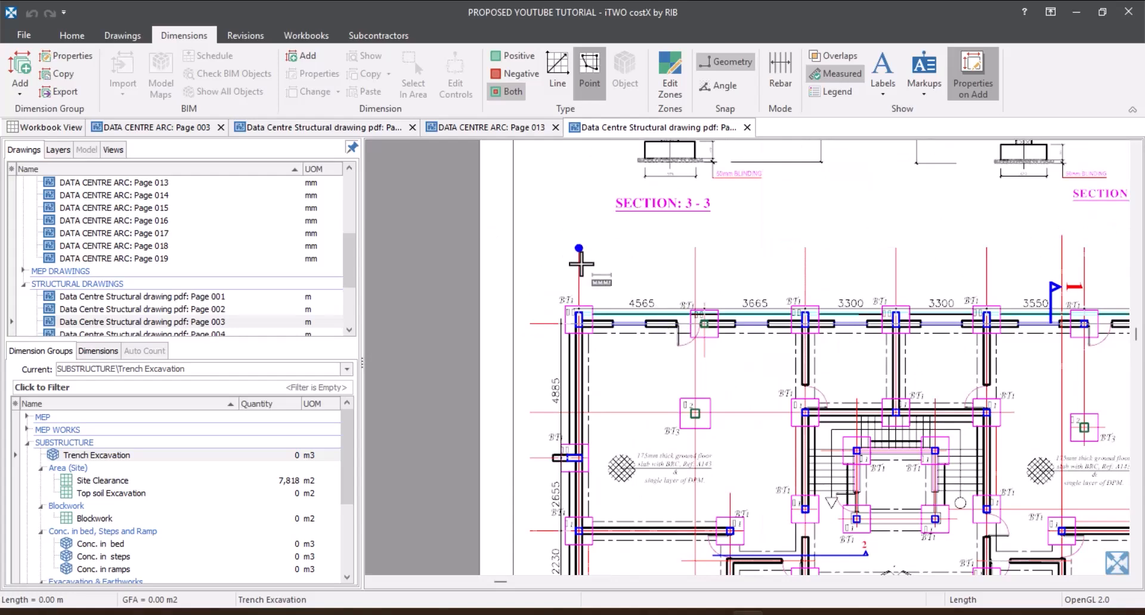
Start calibrating the X axis of the foundation plan by picking both ends of the 4565 dimension line above the upper wall.
{"action": "scroll", "coordinate": [572, 250], "scroll_direction": "up", "scroll_amount": 4}
{"action": "left_click", "coordinate": [113, 32]}
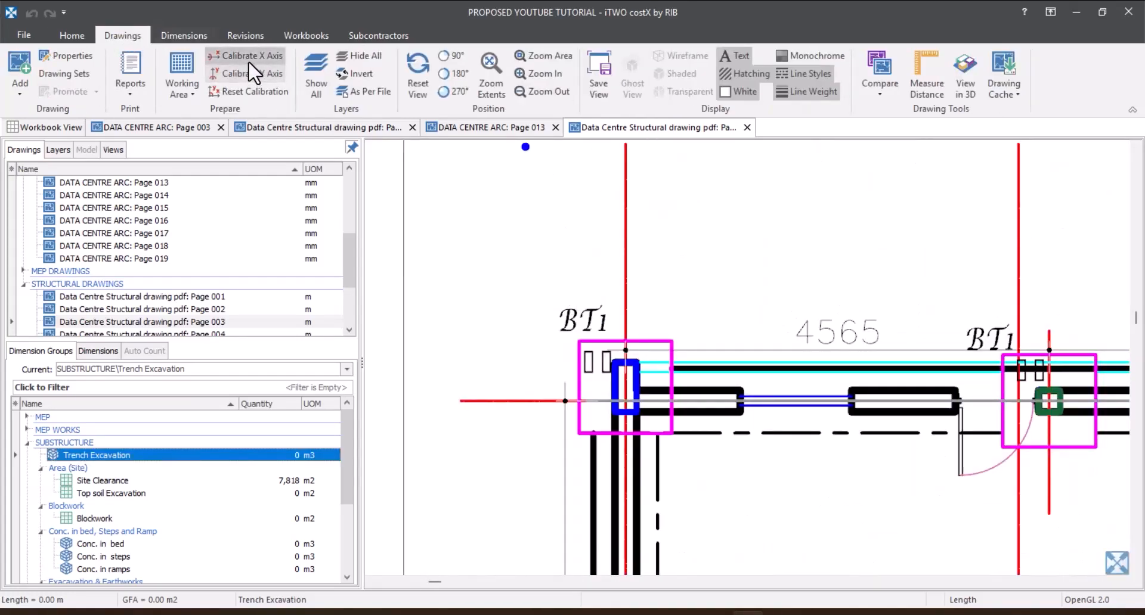
{"action": "scroll", "coordinate": [245, 95], "scroll_direction": "down", "scroll_amount": 2}
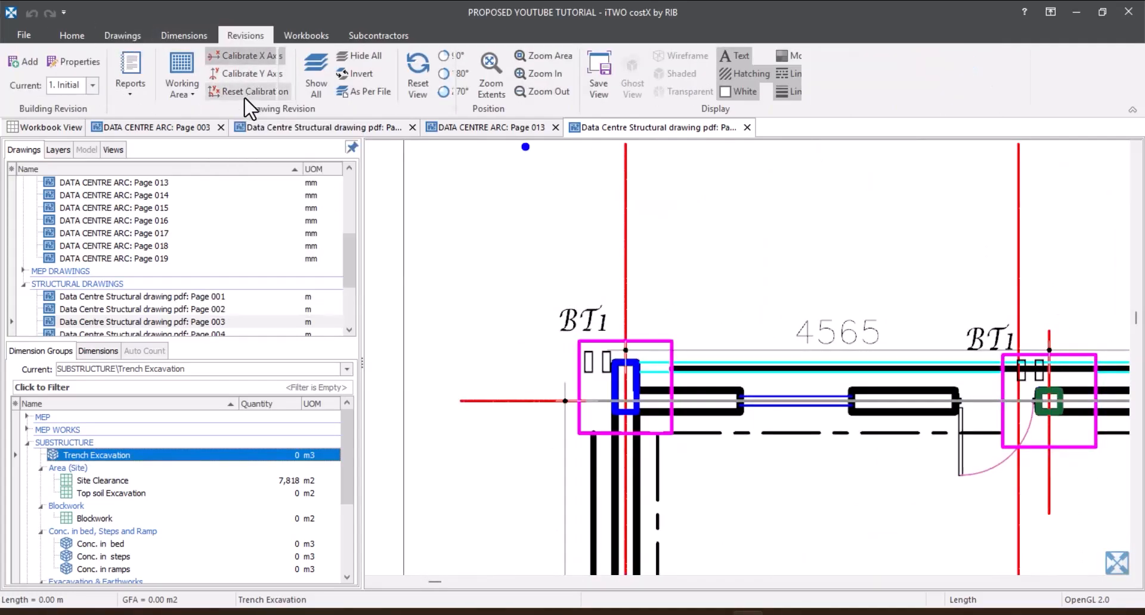
{"action": "left_click", "coordinate": [169, 39]}
{"action": "left_click", "coordinate": [140, 39]}
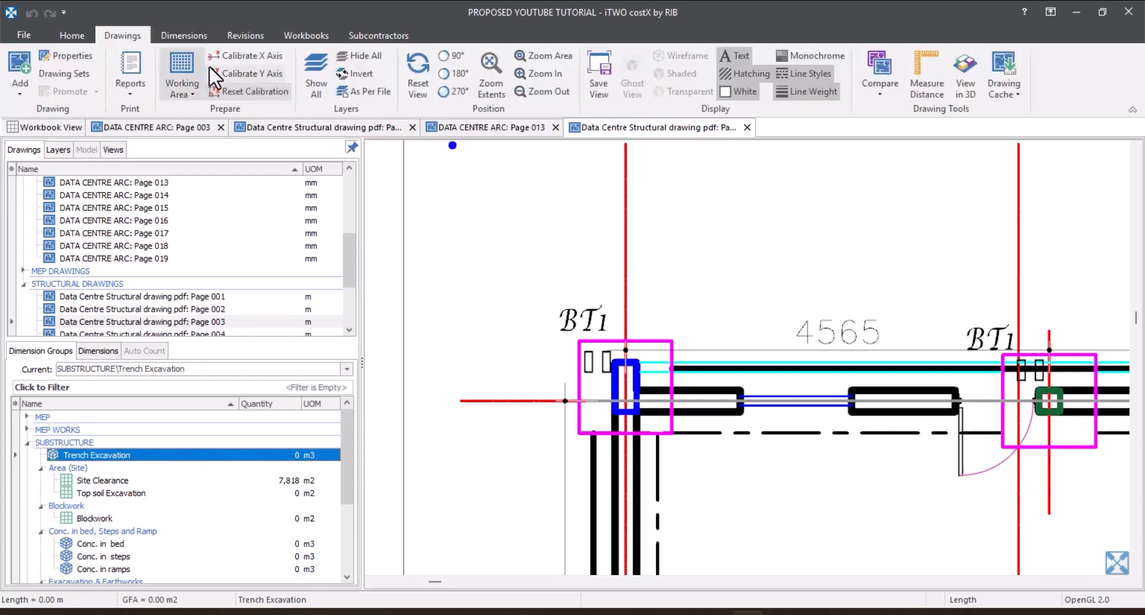
{"action": "left_click", "coordinate": [250, 61]}
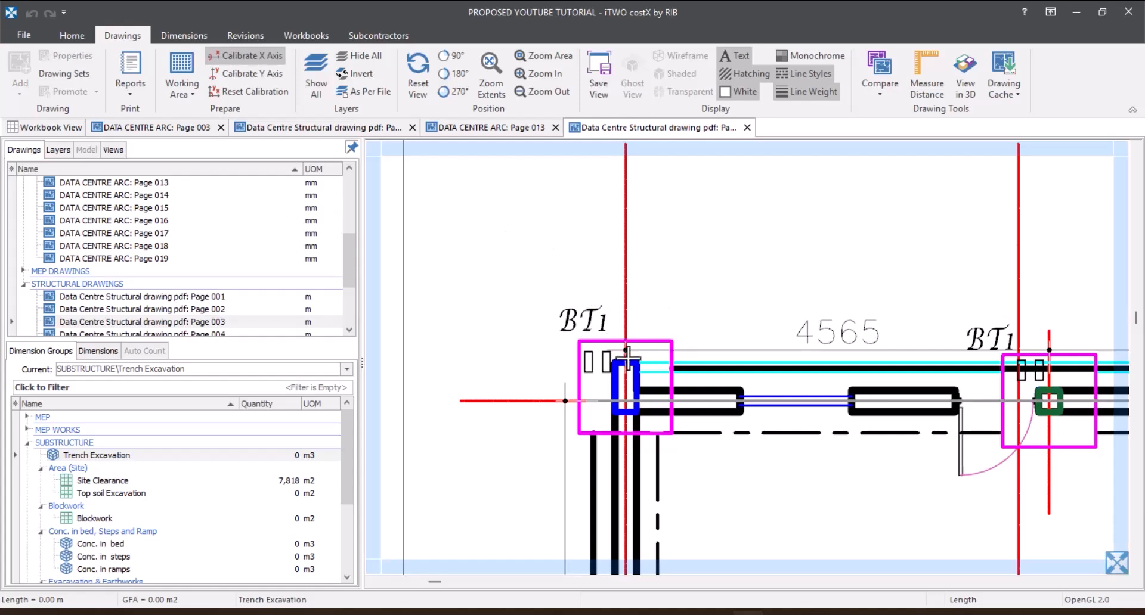
{"action": "scroll", "coordinate": [624, 350], "scroll_direction": "up", "scroll_amount": 5}
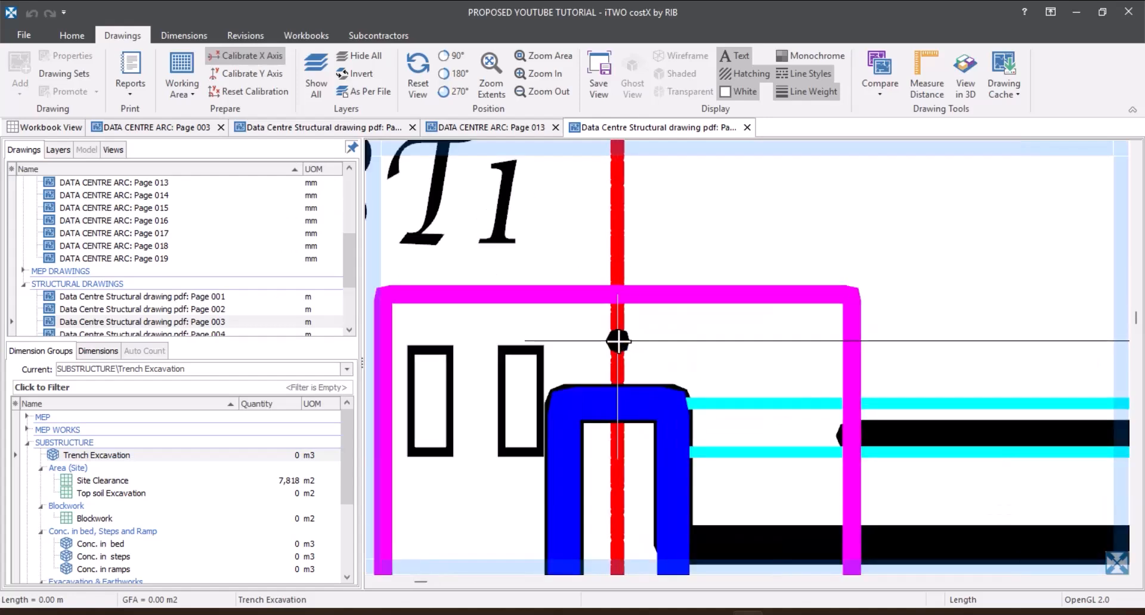
{"action": "left_click", "coordinate": [618, 341]}
{"action": "scroll", "coordinate": [587, 339], "scroll_direction": "down", "scroll_amount": 5}
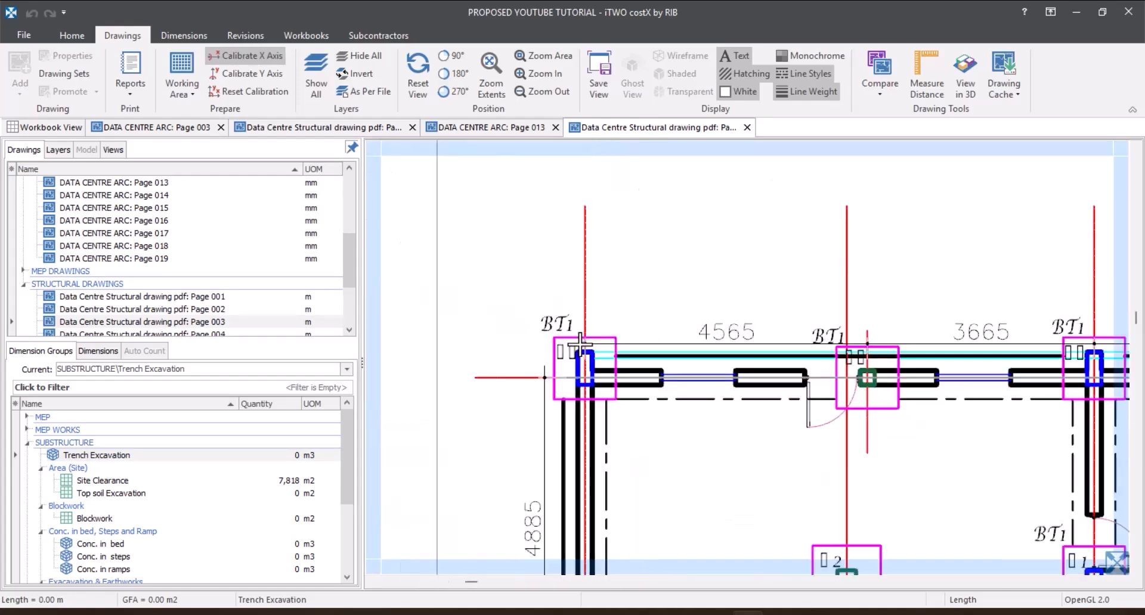
{"action": "scroll", "coordinate": [743, 345], "scroll_direction": "up", "scroll_amount": 5}
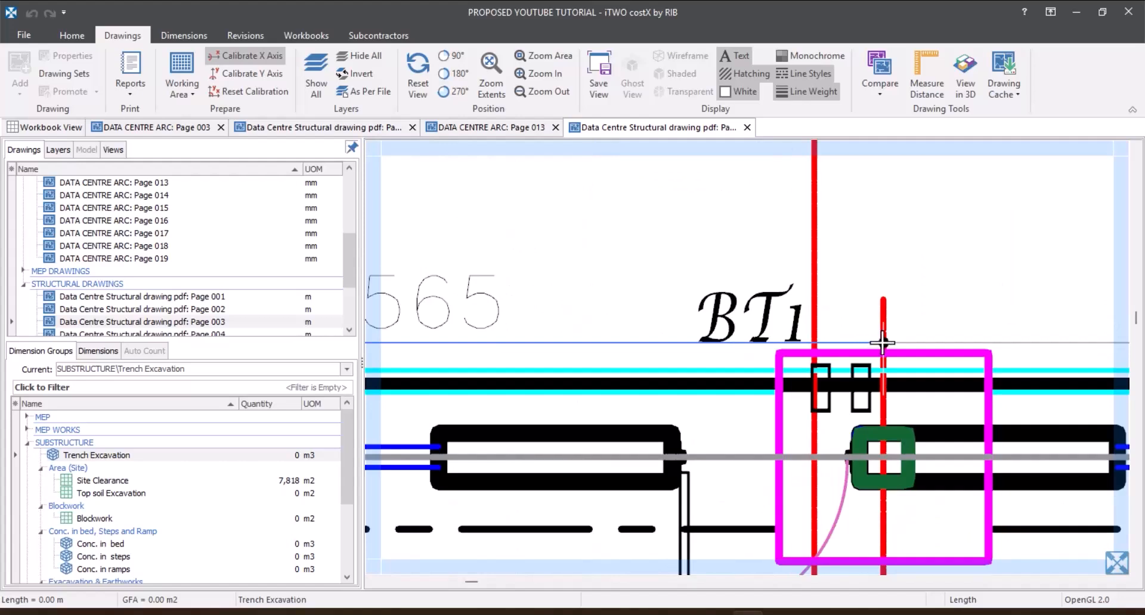
{"action": "left_click", "coordinate": [882, 343]}
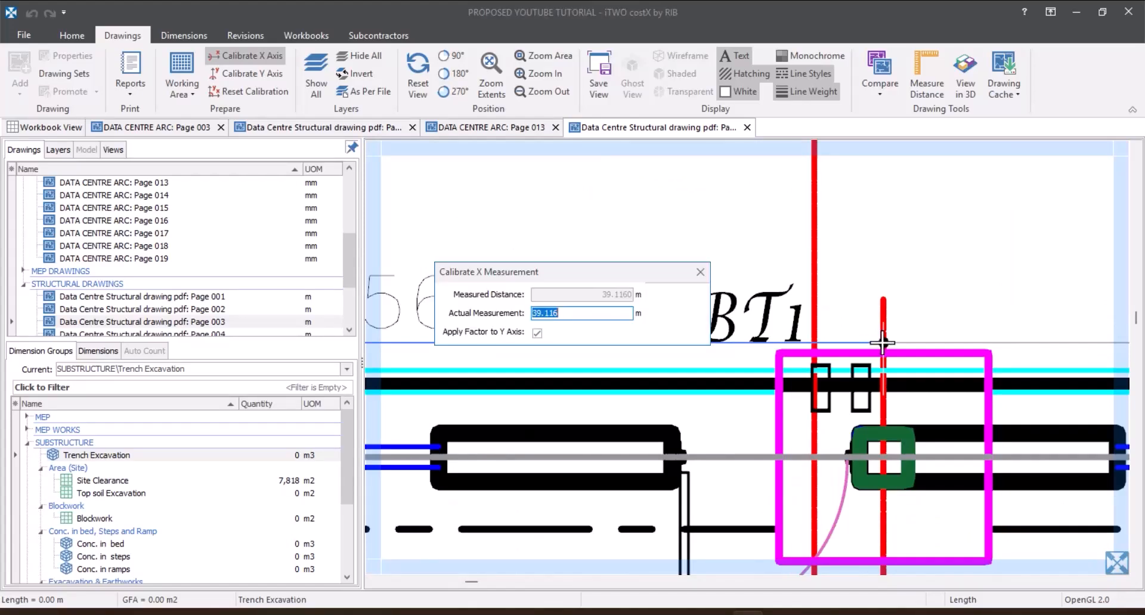
Set the calibration's actual measurement to 4565, keeping the factor applied to the Y axis.
{"action": "left_click_drag", "start_coordinate": [583, 280], "coordinate": [685, 295]}
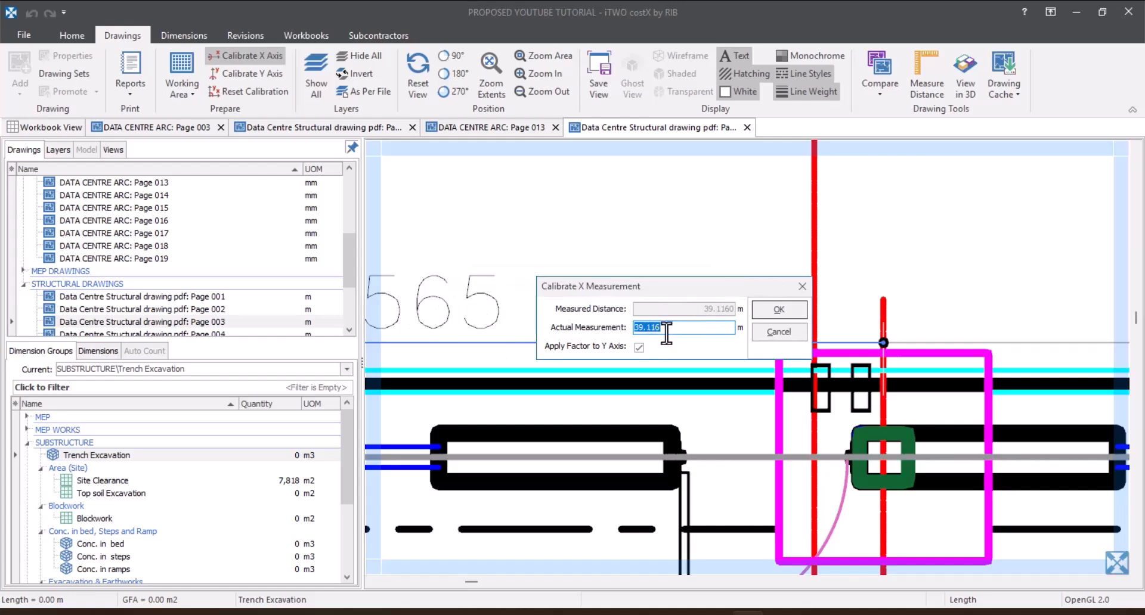
{"action": "type", "text": "45"}
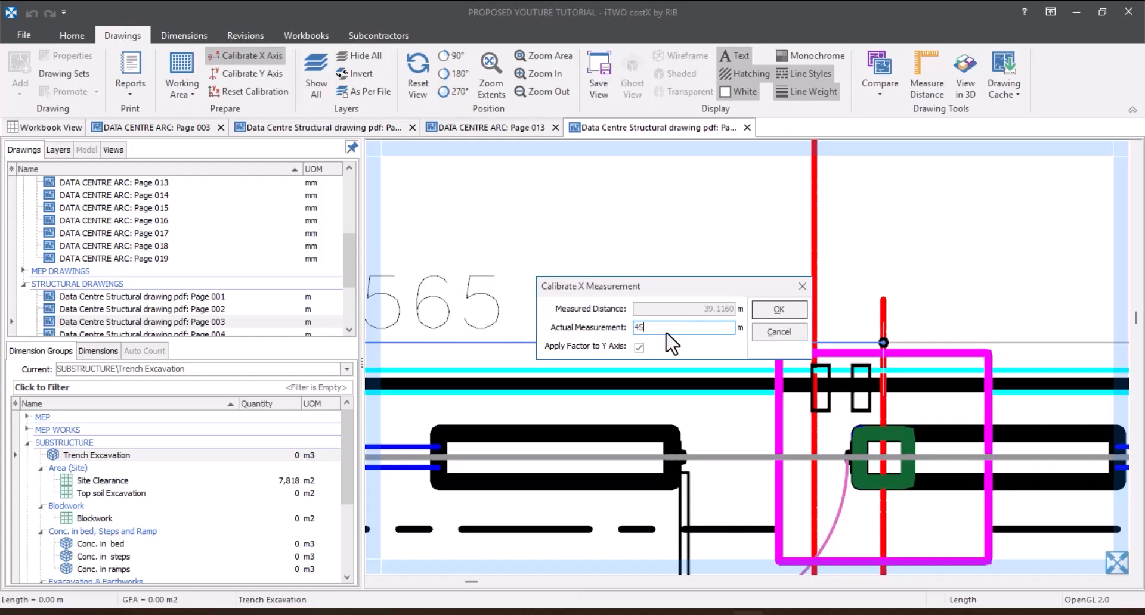
{"action": "type", "text": "65"}
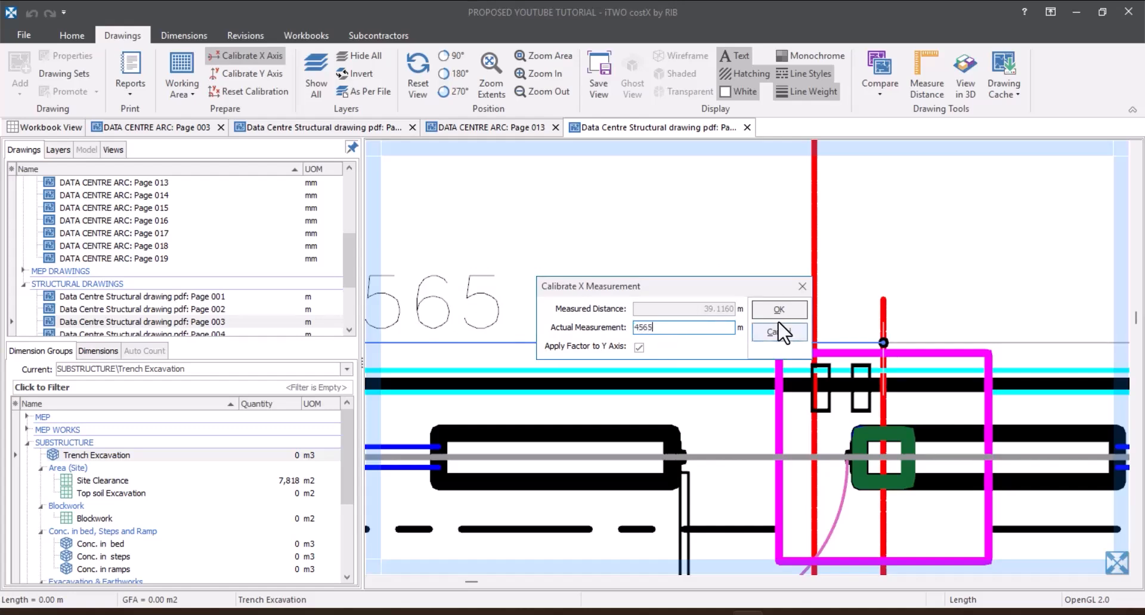
{"action": "left_click", "coordinate": [779, 311]}
Measure a Trench Excavation length along the upper wall between the facing edges of the first two BT1 bases, in the 4565 bay.
{"action": "scroll", "coordinate": [698, 325], "scroll_direction": "down", "scroll_amount": 8}
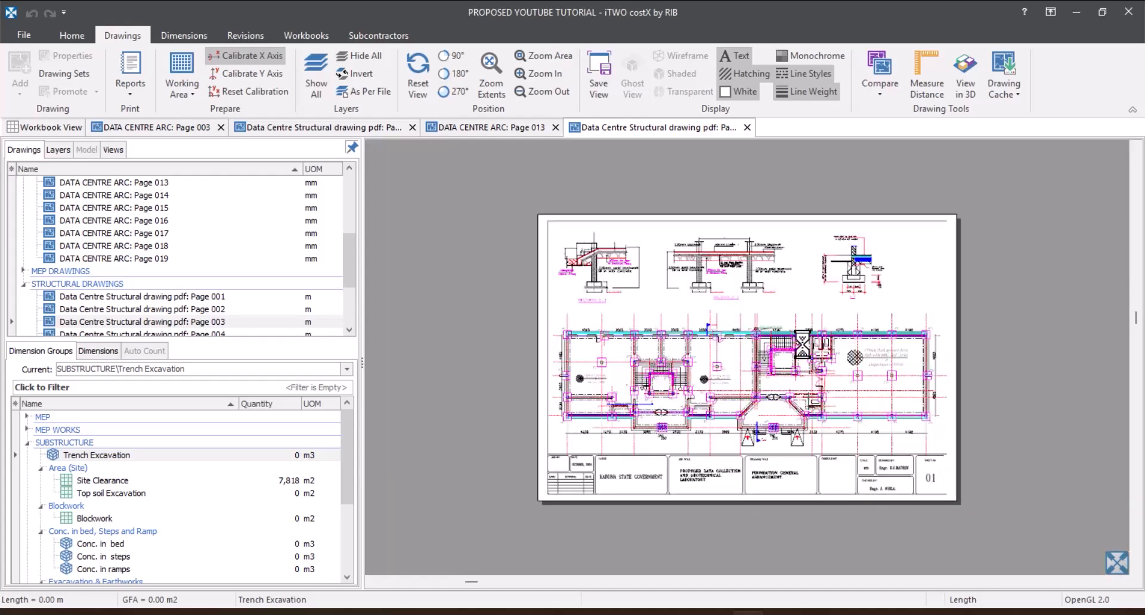
{"action": "scroll", "coordinate": [609, 327], "scroll_direction": "up", "scroll_amount": 6}
{"action": "scroll", "coordinate": [741, 257], "scroll_direction": "down", "scroll_amount": 3}
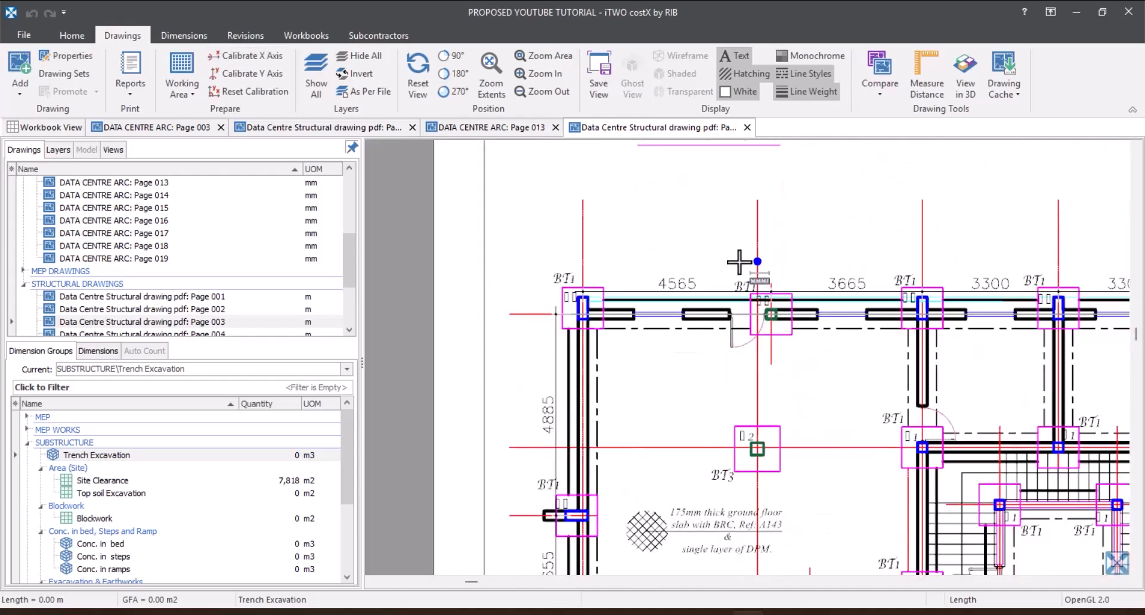
{"action": "scroll", "coordinate": [628, 273], "scroll_direction": "up", "scroll_amount": 3}
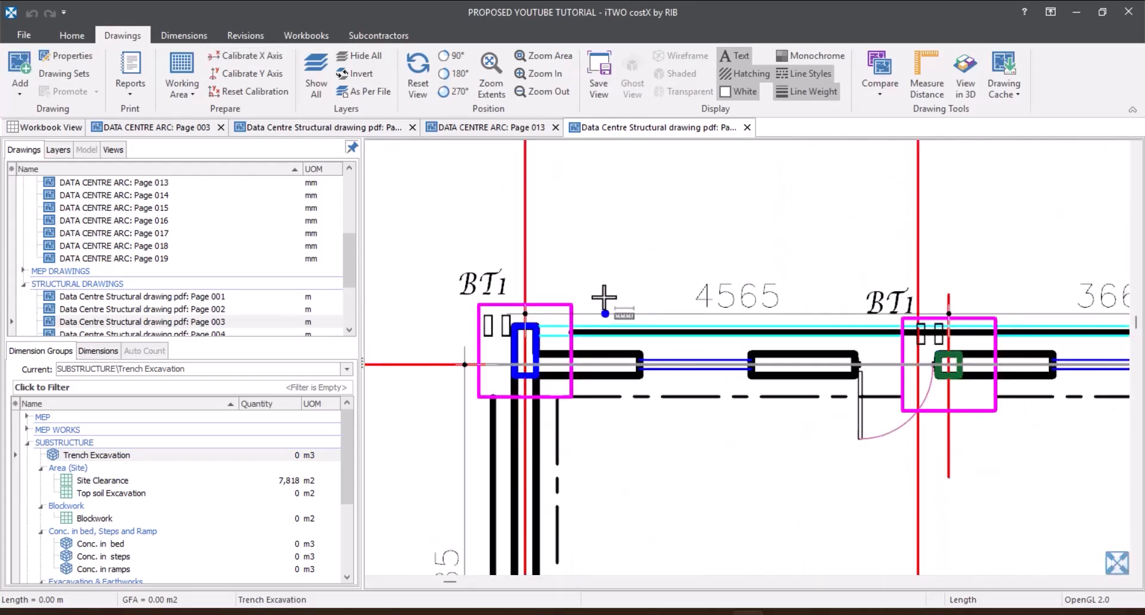
{"action": "left_click", "coordinate": [148, 456]}
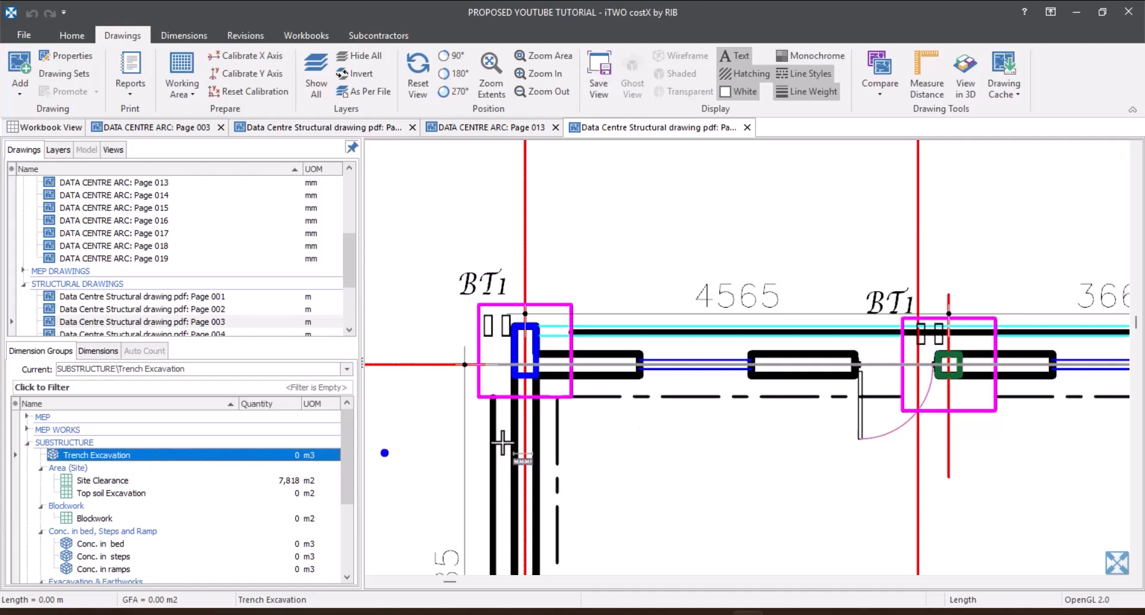
{"action": "left_click", "coordinate": [574, 356]}
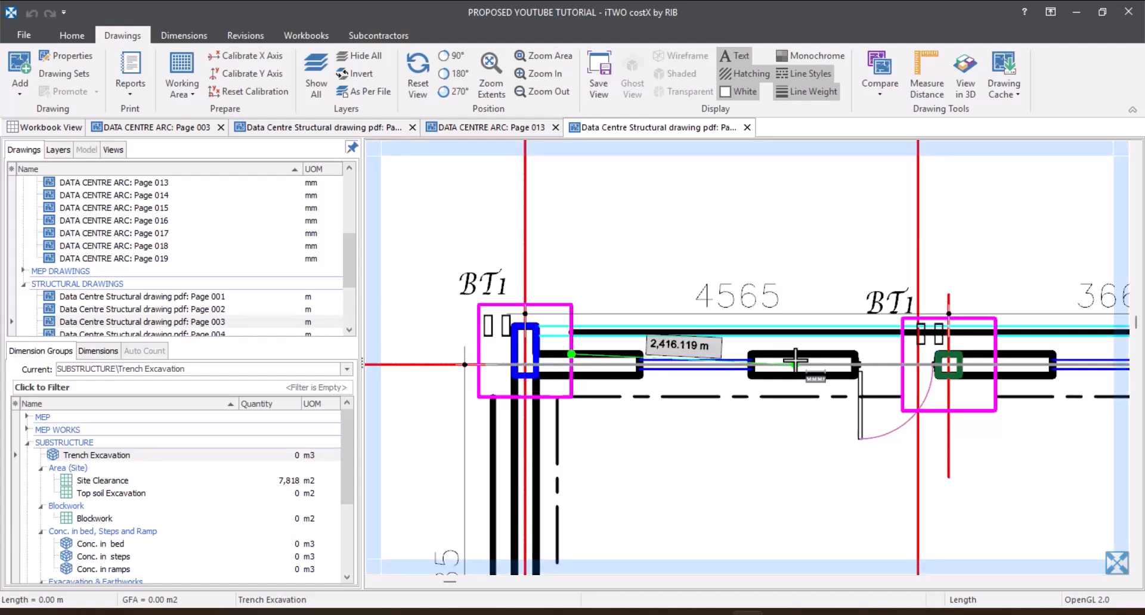
{"action": "scroll", "coordinate": [909, 349], "scroll_direction": "up", "scroll_amount": 3}
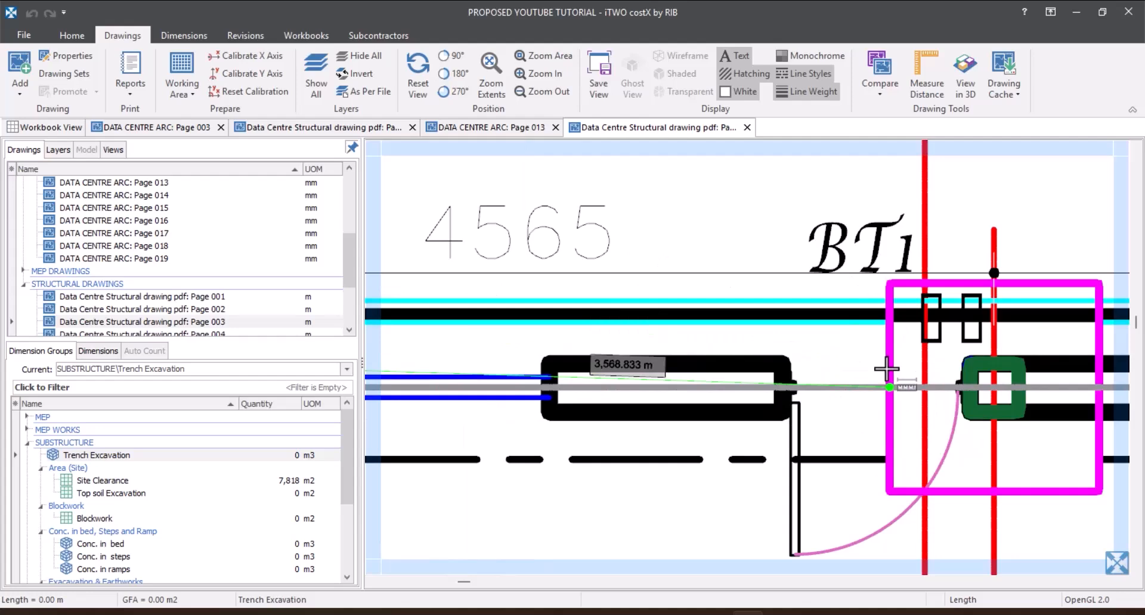
{"action": "scroll", "coordinate": [888, 357], "scroll_direction": "up", "scroll_amount": 3}
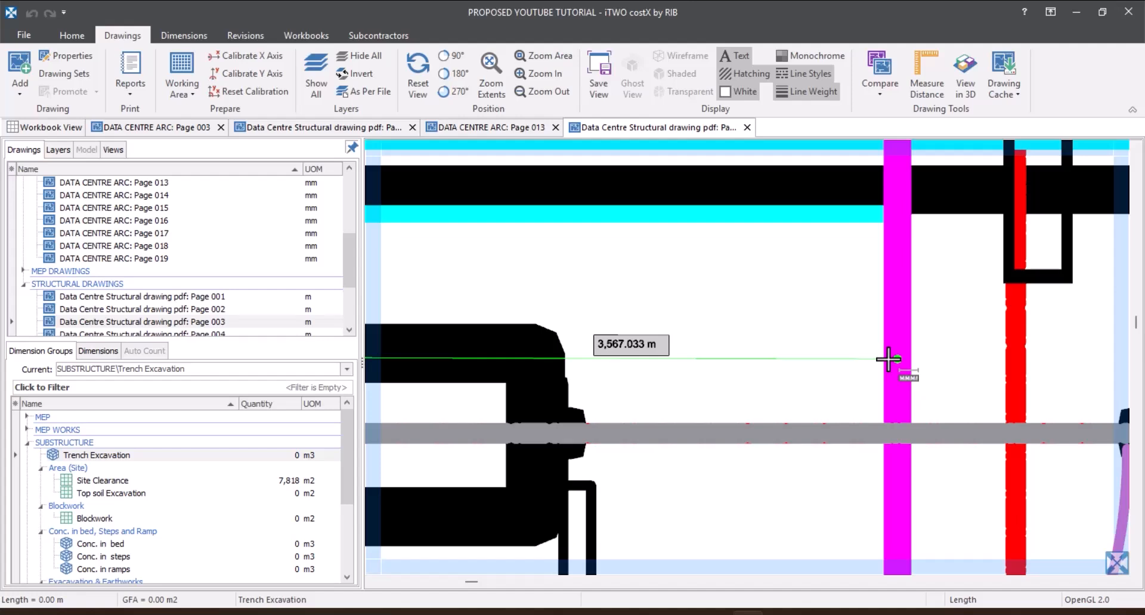
{"action": "double_click", "coordinate": [889, 359]}
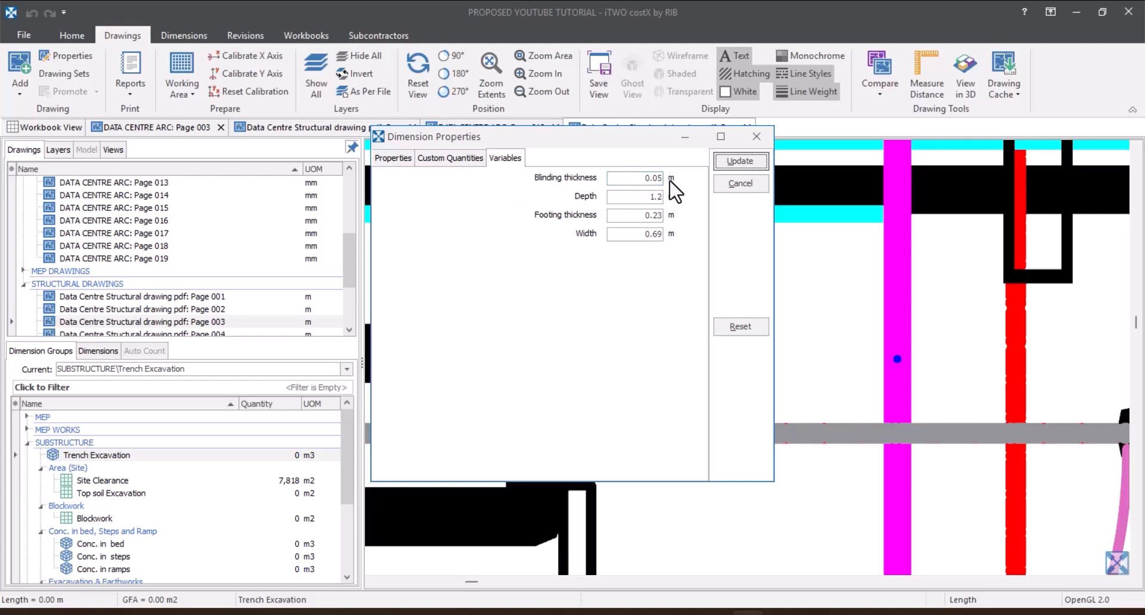
Check the trench dimension's blinding thickness, depth, footing thickness and width variables, and accept them.
{"action": "left_click", "coordinate": [646, 197]}
{"action": "left_click", "coordinate": [655, 216]}
{"action": "left_click", "coordinate": [649, 236]}
{"action": "left_click", "coordinate": [635, 196]}
{"action": "left_click", "coordinate": [738, 160]}
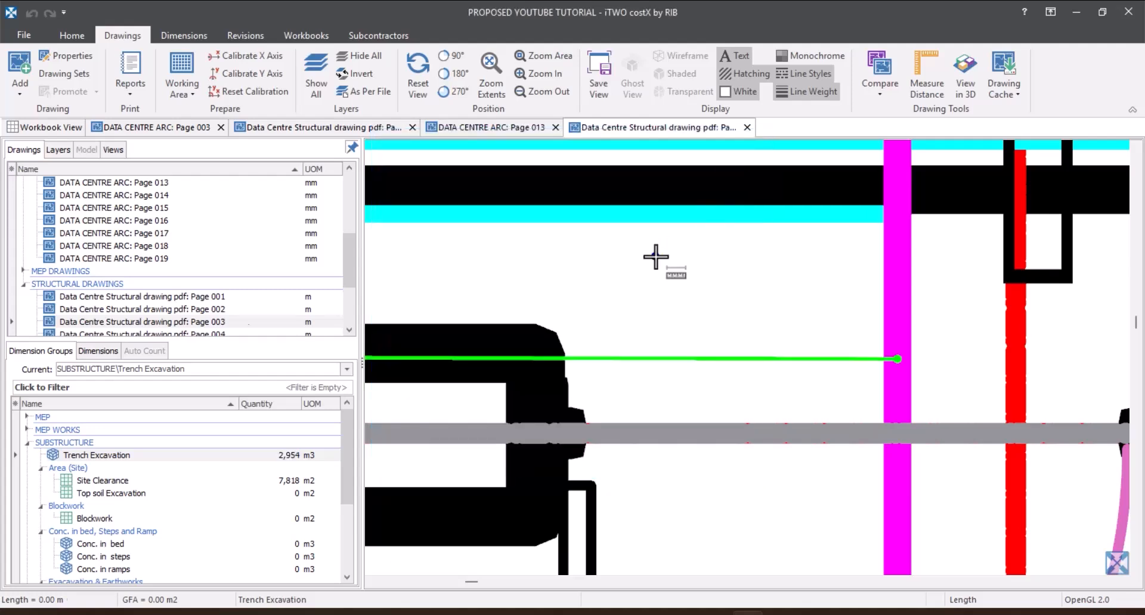
Turn off Properties on Add so that new dimensions are added without showing their properties.
{"action": "scroll", "coordinate": [653, 255], "scroll_direction": "down", "scroll_amount": 3}
{"action": "scroll", "coordinate": [706, 322], "scroll_direction": "down", "scroll_amount": 2}
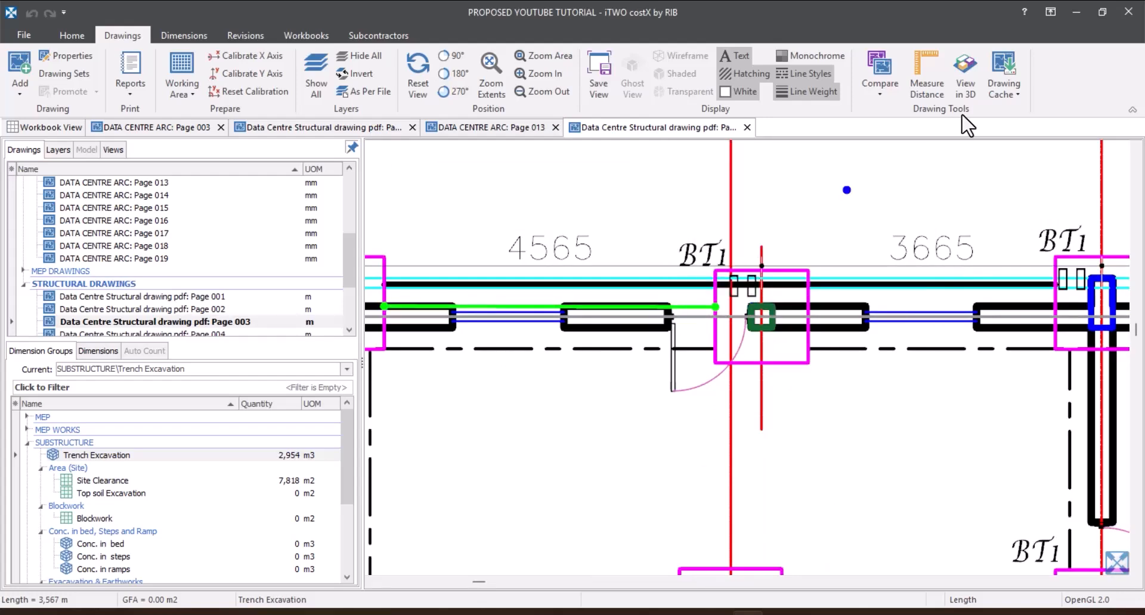
{"action": "left_click", "coordinate": [76, 34]}
{"action": "left_click", "coordinate": [203, 34]}
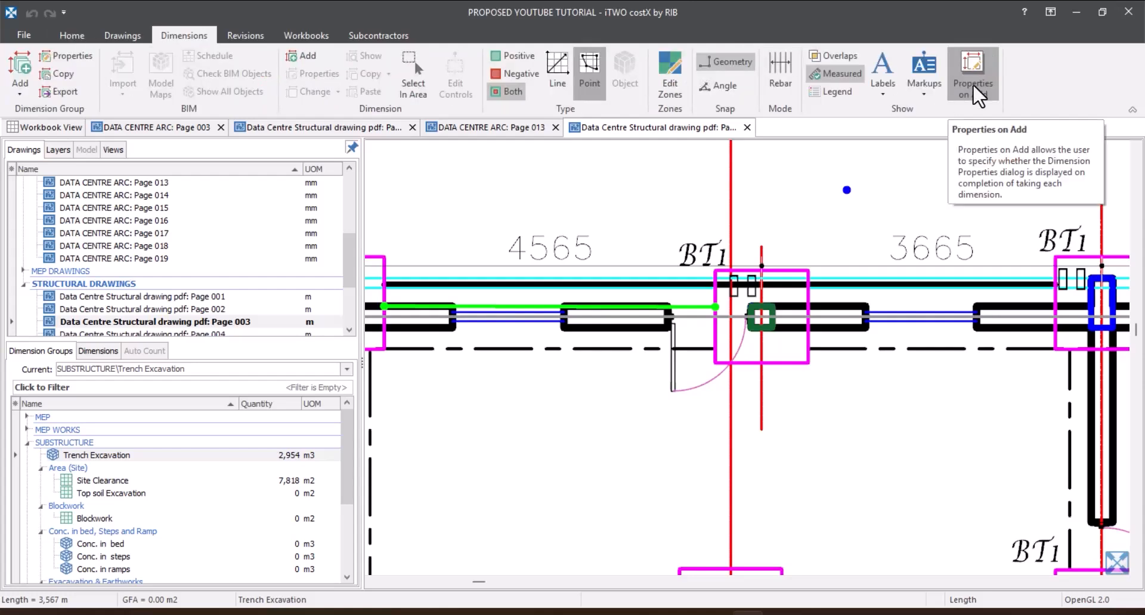
{"action": "left_click", "coordinate": [972, 84]}
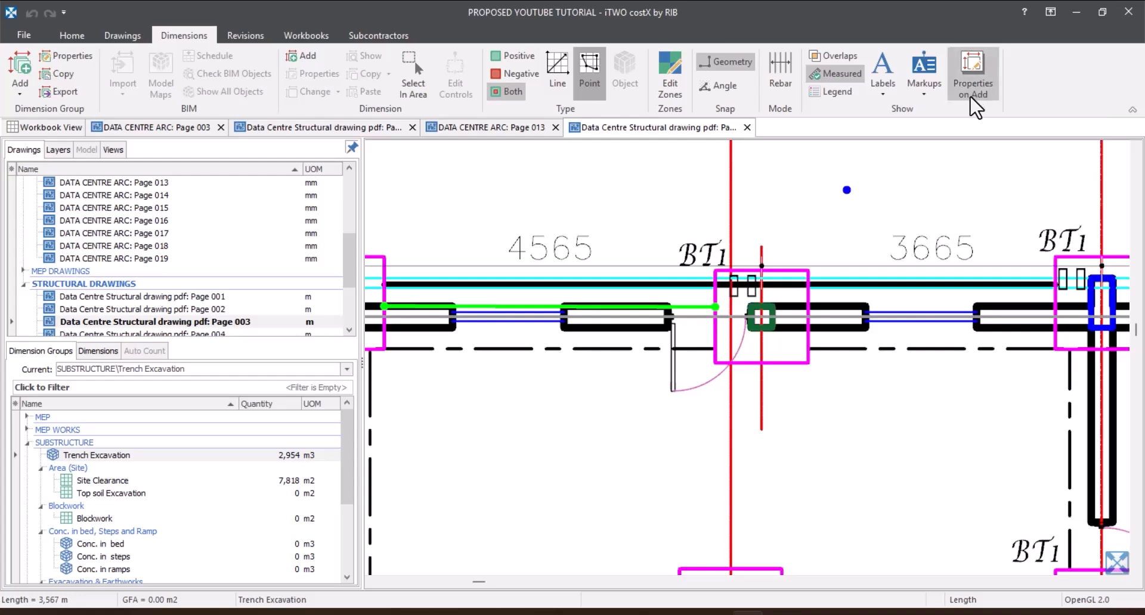
Measure the trench length along the upper wall between the second and third BT1 bases, in the 3665 bay.
{"action": "scroll", "coordinate": [818, 319], "scroll_direction": "up", "scroll_amount": 2}
{"action": "scroll", "coordinate": [818, 319], "scroll_direction": "up", "scroll_amount": 1}
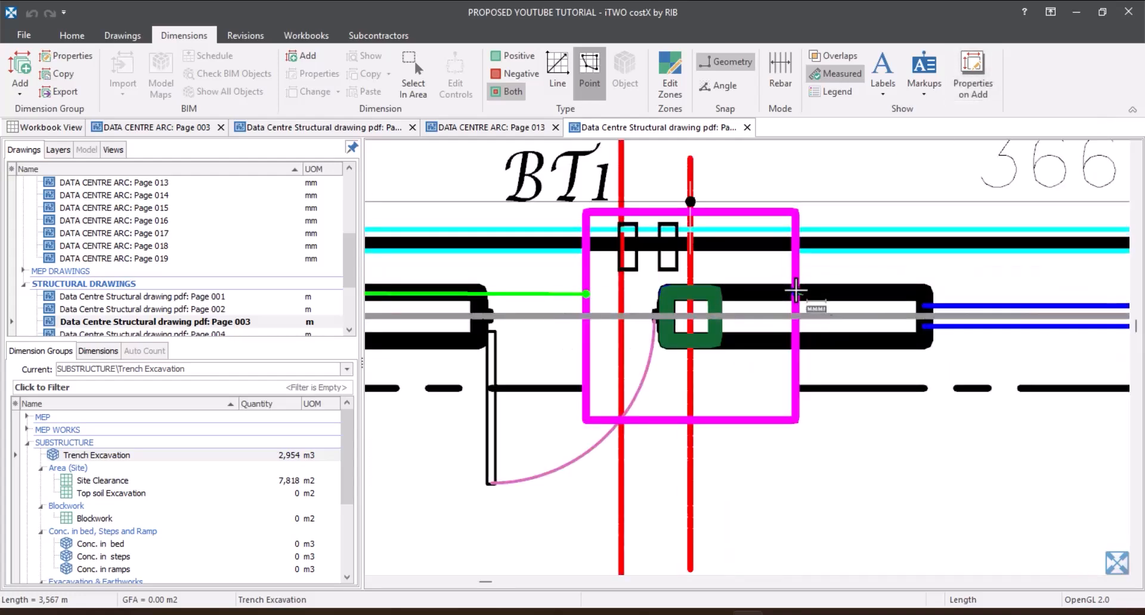
{"action": "left_click", "coordinate": [796, 292]}
{"action": "scroll", "coordinate": [795, 292], "scroll_direction": "down", "scroll_amount": 3}
{"action": "scroll", "coordinate": [951, 281], "scroll_direction": "up", "scroll_amount": 1}
{"action": "scroll", "coordinate": [944, 281], "scroll_direction": "up", "scroll_amount": 3}
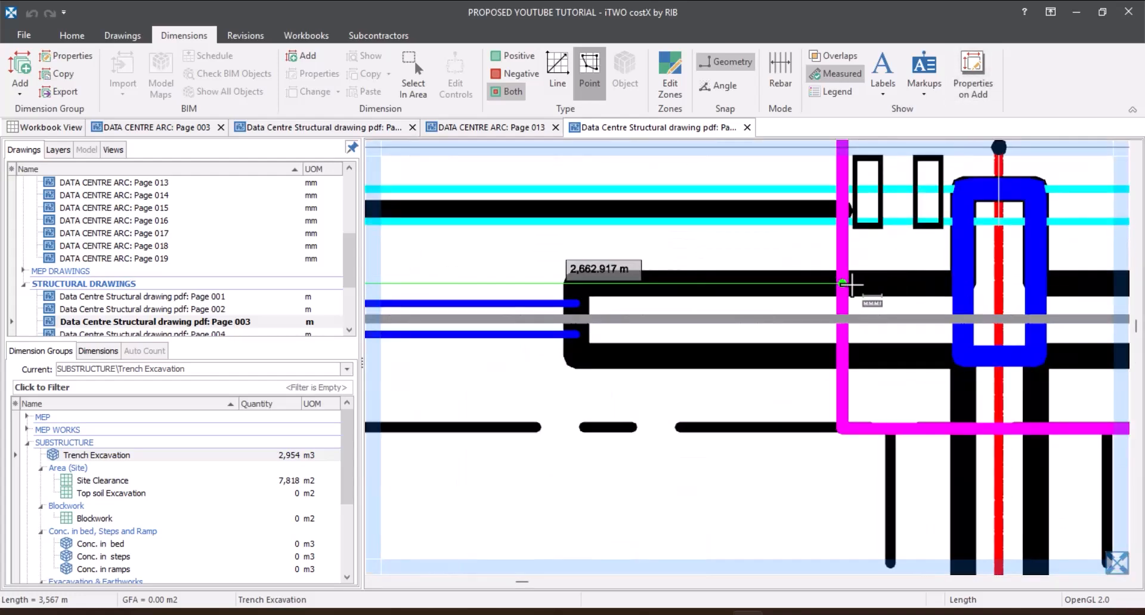
{"action": "left_click", "coordinate": [844, 284]}
{"action": "right_click", "coordinate": [842, 283]}
Measure the trench length along the upper wall between the third and fourth BT1 bases, in the first 3300 bay.
{"action": "scroll", "coordinate": [739, 283], "scroll_direction": "down", "scroll_amount": 2}
{"action": "left_click", "coordinate": [923, 284]}
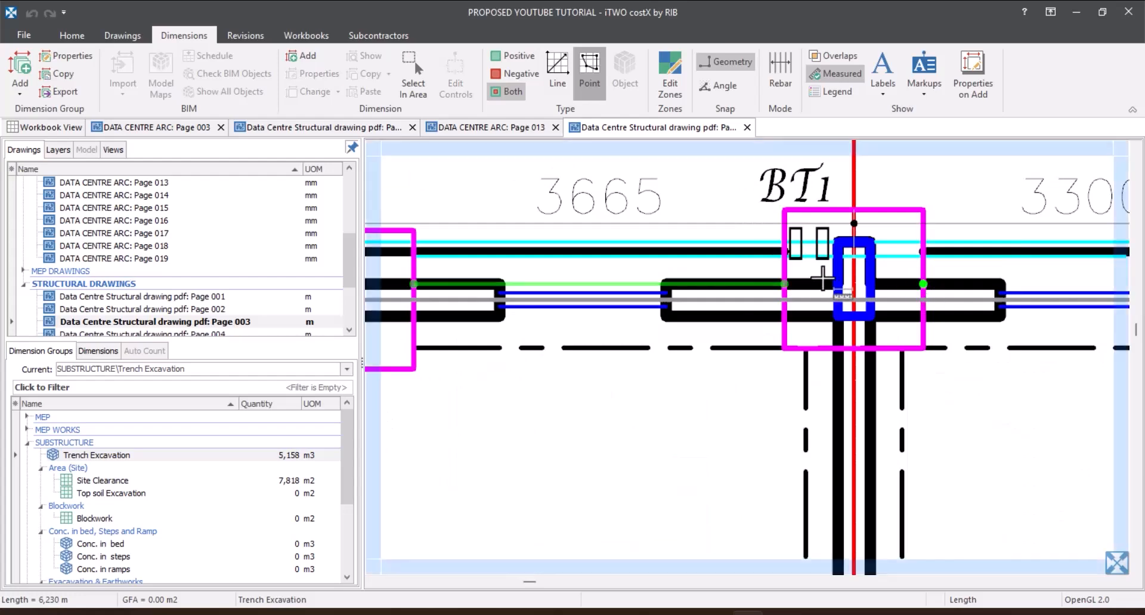
{"action": "scroll", "coordinate": [769, 281], "scroll_direction": "down", "scroll_amount": 3}
{"action": "scroll", "coordinate": [939, 280], "scroll_direction": "up", "scroll_amount": 4}
{"action": "left_click", "coordinate": [790, 285]}
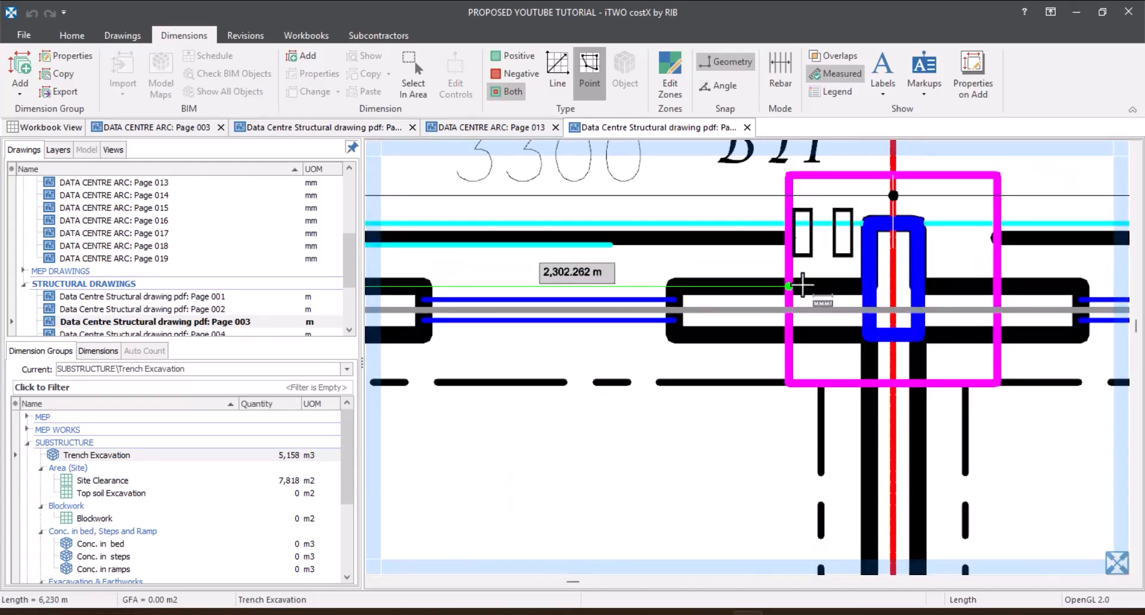
{"action": "right_click", "coordinate": [790, 285]}
Measure the trench length along the upper wall between the fourth and fifth BT1 bases, in the second 3300 bay.
{"action": "scroll", "coordinate": [790, 285], "scroll_direction": "down", "scroll_amount": 3}
{"action": "left_click", "coordinate": [846, 279]}
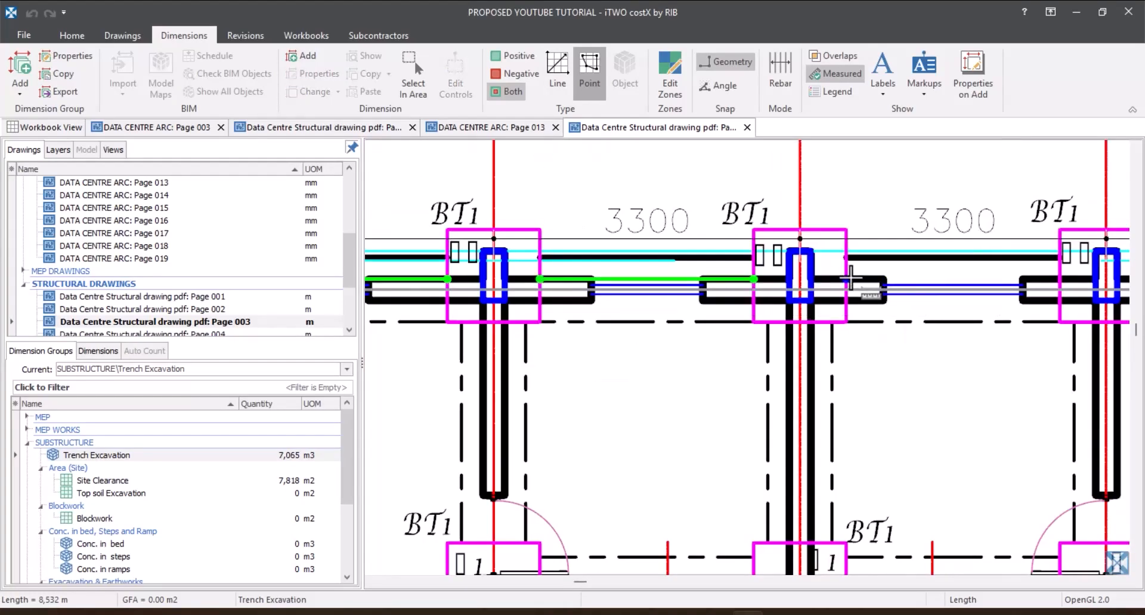
{"action": "left_click", "coordinate": [1060, 277]}
{"action": "right_click", "coordinate": [1059, 277]}
Measure the trench length along the upper wall between the BT1 bases of the 3550 bay.
{"action": "scroll", "coordinate": [1067, 275], "scroll_direction": "down", "scroll_amount": 3}
{"action": "scroll", "coordinate": [1073, 273], "scroll_direction": "up", "scroll_amount": 4}
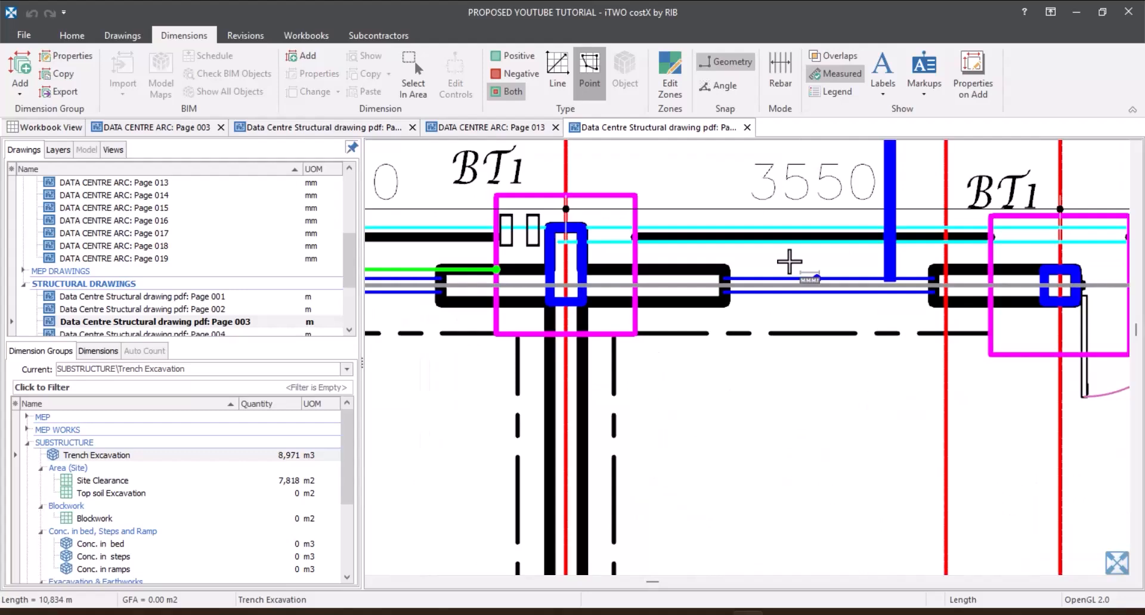
{"action": "left_click", "coordinate": [650, 279]}
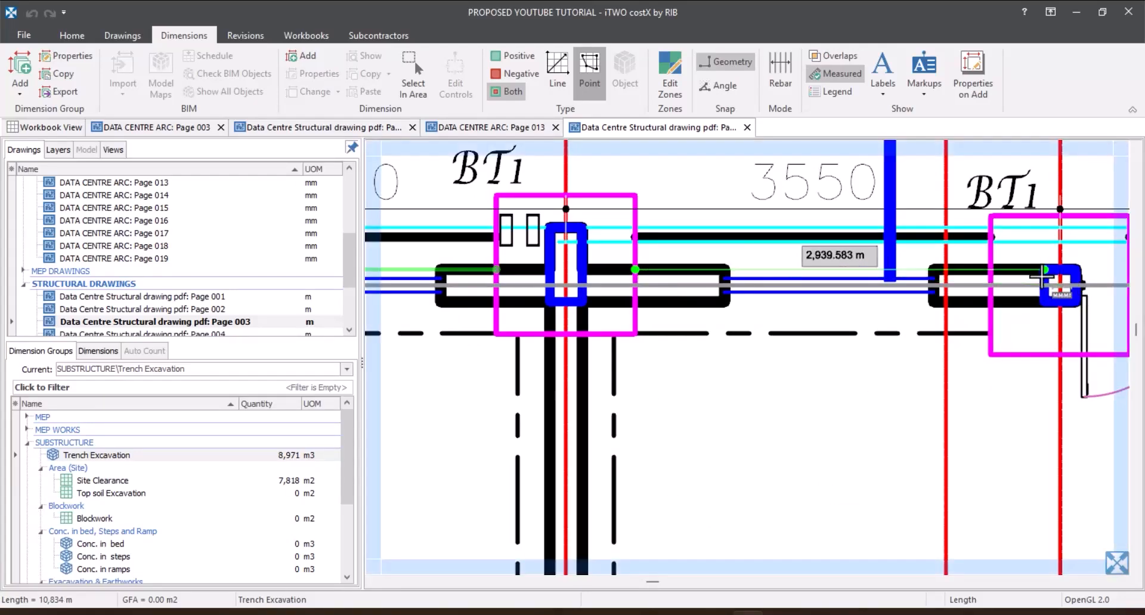
{"action": "left_click", "coordinate": [977, 262]}
{"action": "right_click", "coordinate": [976, 262]}
Measure the trench length along the upper wall across the 4680 bay, up to the base at the expansion joint.
{"action": "scroll", "coordinate": [977, 262], "scroll_direction": "down", "scroll_amount": 3}
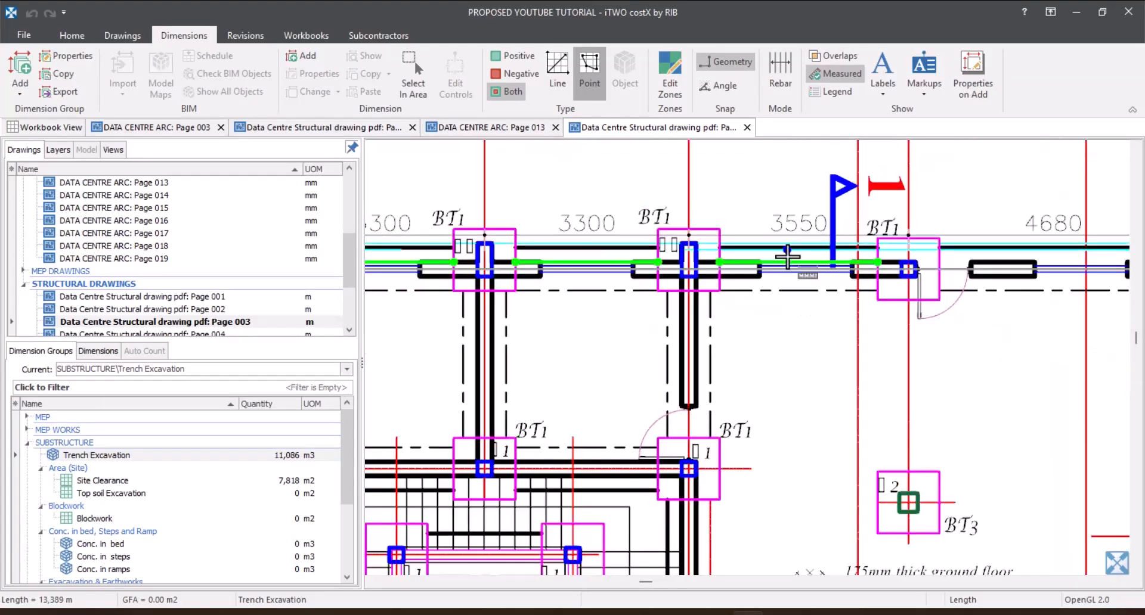
{"action": "scroll", "coordinate": [882, 255], "scroll_direction": "up", "scroll_amount": 2}
{"action": "left_click", "coordinate": [970, 268]}
{"action": "scroll", "coordinate": [970, 269], "scroll_direction": "down", "scroll_amount": 4}
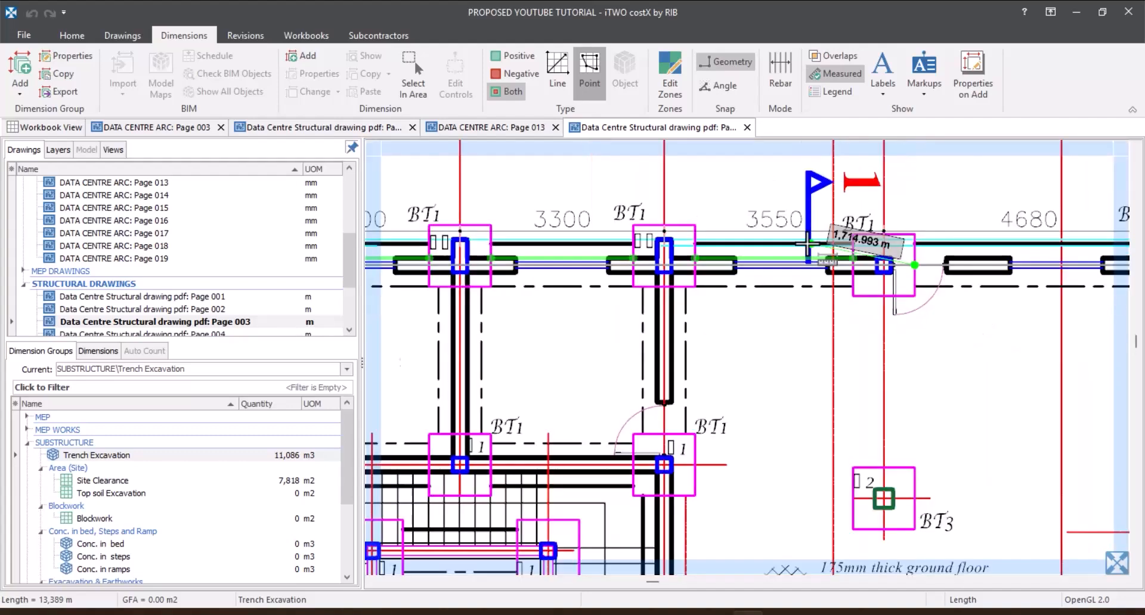
{"action": "scroll", "coordinate": [964, 226], "scroll_direction": "up", "scroll_amount": 3}
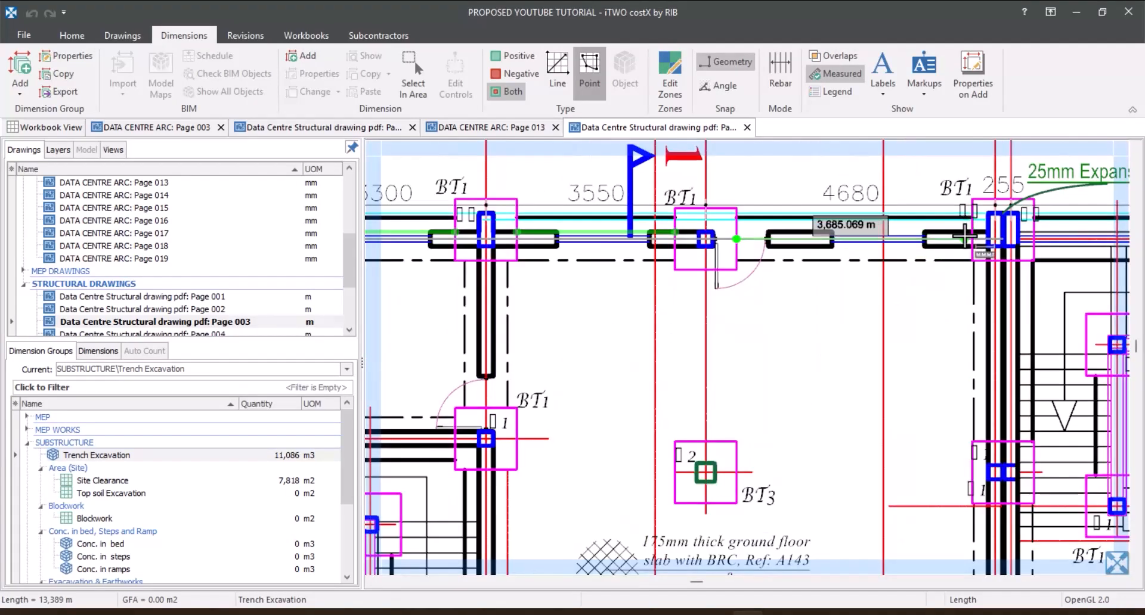
{"action": "right_click", "coordinate": [964, 226]}
Measure the trench length along the upper wall in the 4730 bay, from the expansion joint base to the next BT1 base.
{"action": "scroll", "coordinate": [765, 233], "scroll_direction": "down", "scroll_amount": 4}
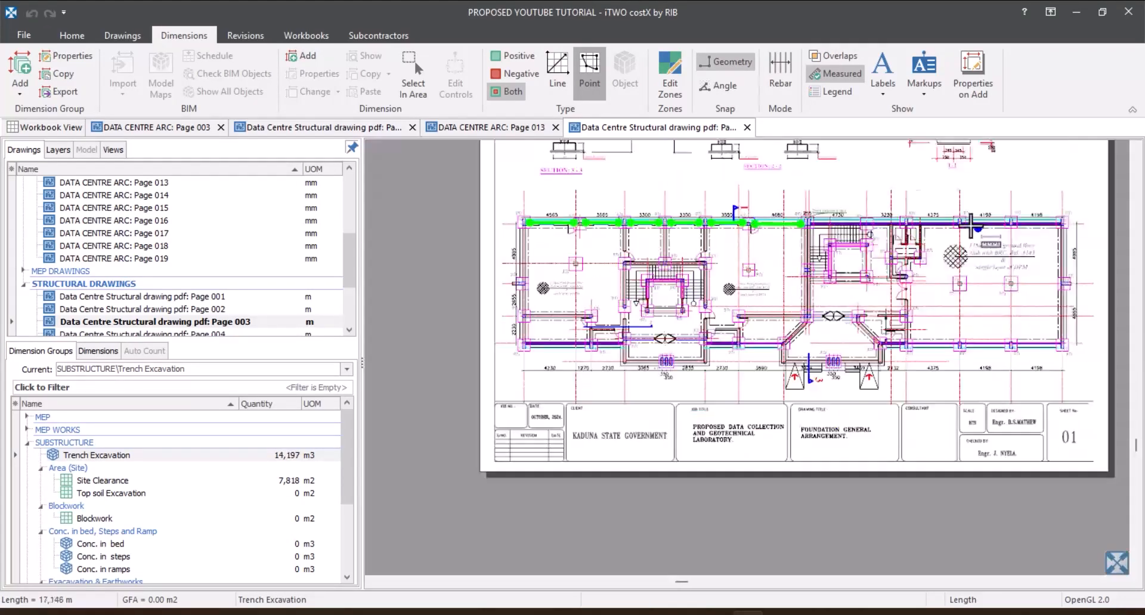
{"action": "scroll", "coordinate": [705, 225], "scroll_direction": "up", "scroll_amount": 3}
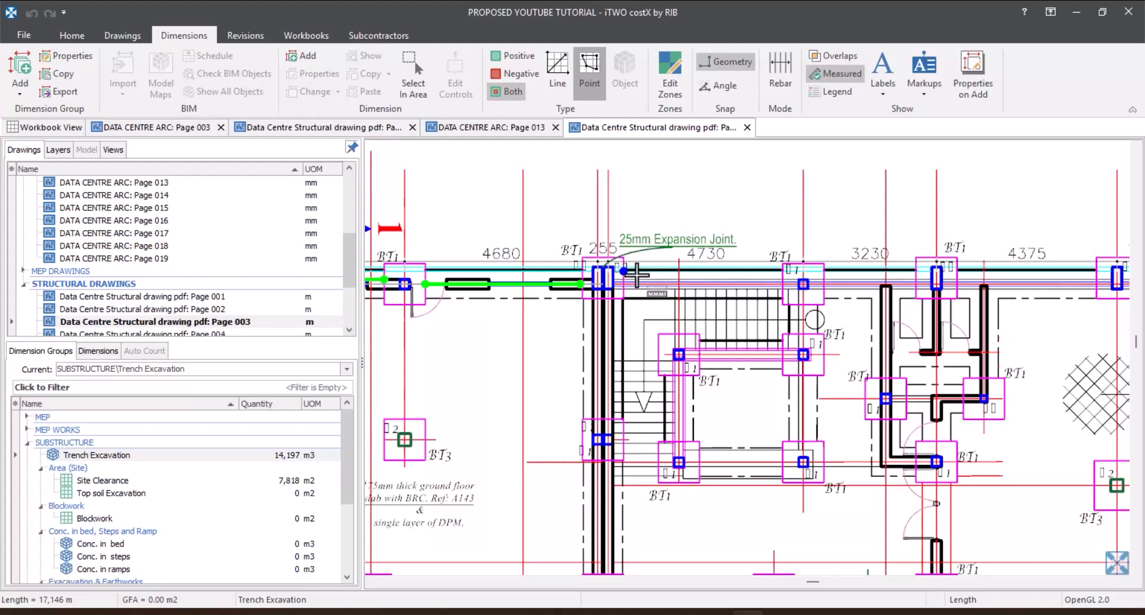
{"action": "left_click", "coordinate": [615, 283]}
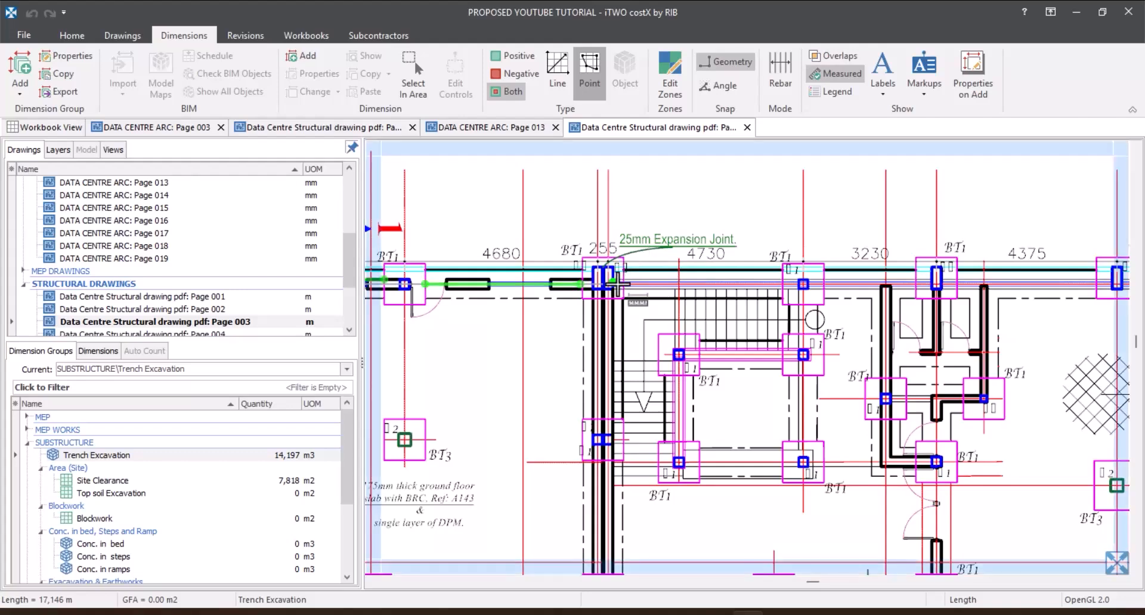
{"action": "double_click", "coordinate": [778, 281]}
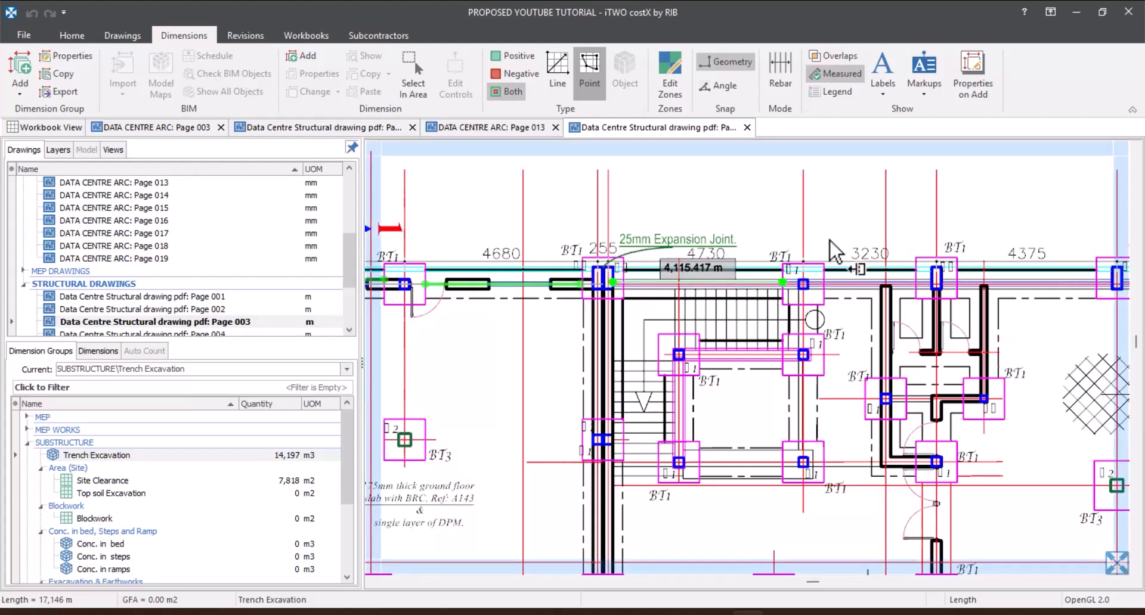
Measure the trench length along the lower wall from the BT1 base after the 1270 bay to the lower-left corner base.
{"action": "scroll", "coordinate": [835, 230], "scroll_direction": "down", "scroll_amount": 2}
{"action": "scroll", "coordinate": [805, 251], "scroll_direction": "down", "scroll_amount": 3}
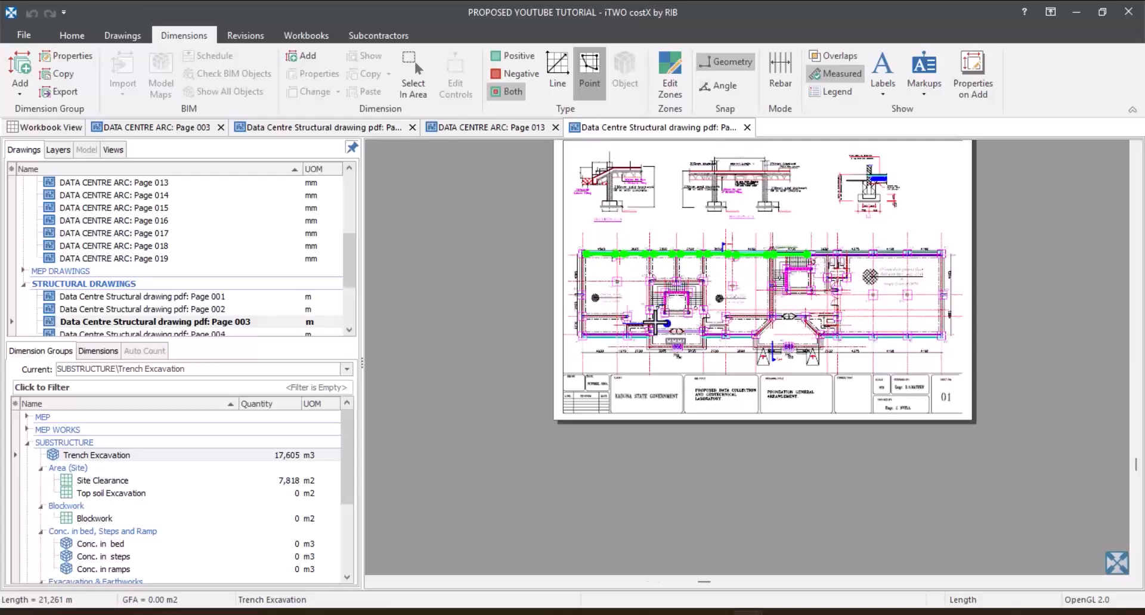
{"action": "scroll", "coordinate": [657, 322], "scroll_direction": "up", "scroll_amount": 5}
{"action": "left_click", "coordinate": [471, 388]}
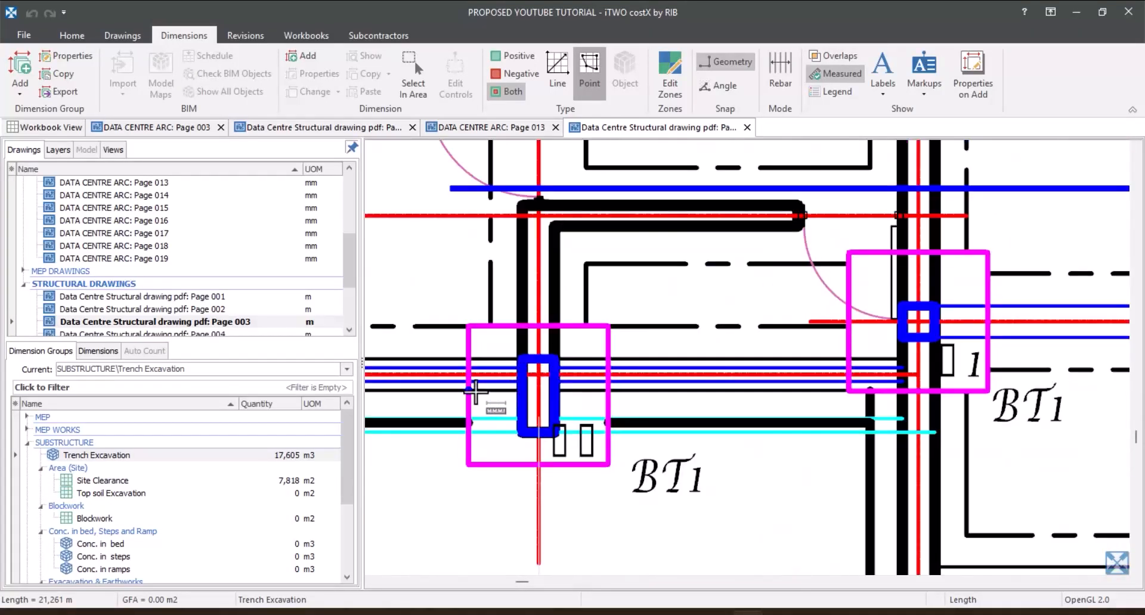
{"action": "scroll", "coordinate": [480, 386], "scroll_direction": "down", "scroll_amount": 5}
{"action": "scroll", "coordinate": [479, 385], "scroll_direction": "up", "scroll_amount": 5}
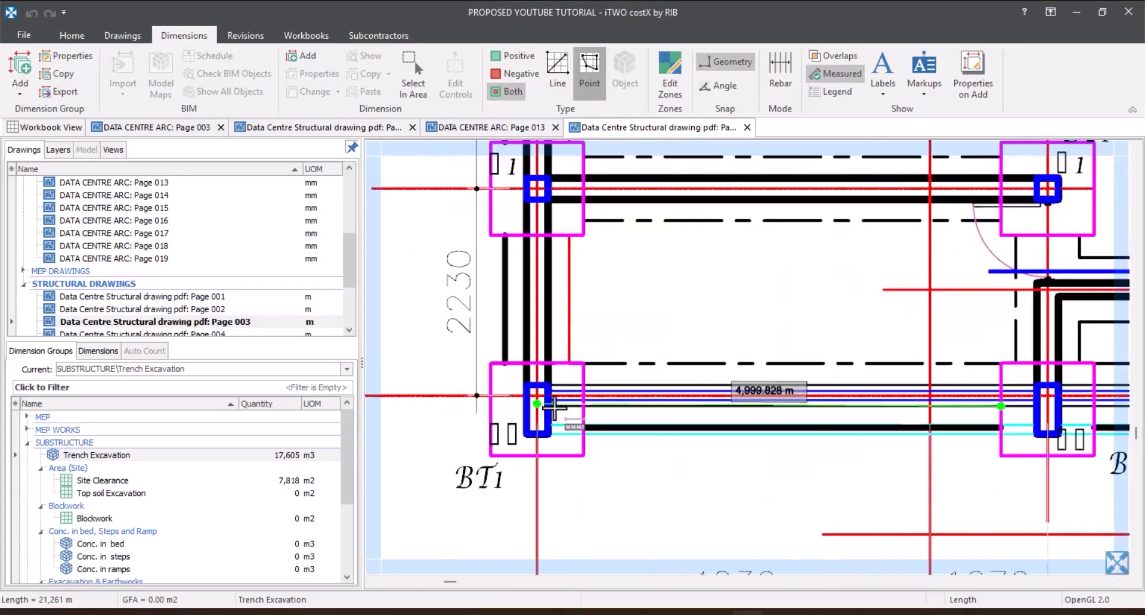
{"action": "right_click", "coordinate": [580, 407]}
Measure the trench length along the left end wall between the two BT1 bases of the 2230 bay.
{"action": "scroll", "coordinate": [604, 353], "scroll_direction": "down", "scroll_amount": 4}
{"action": "scroll", "coordinate": [568, 275], "scroll_direction": "up", "scroll_amount": 5}
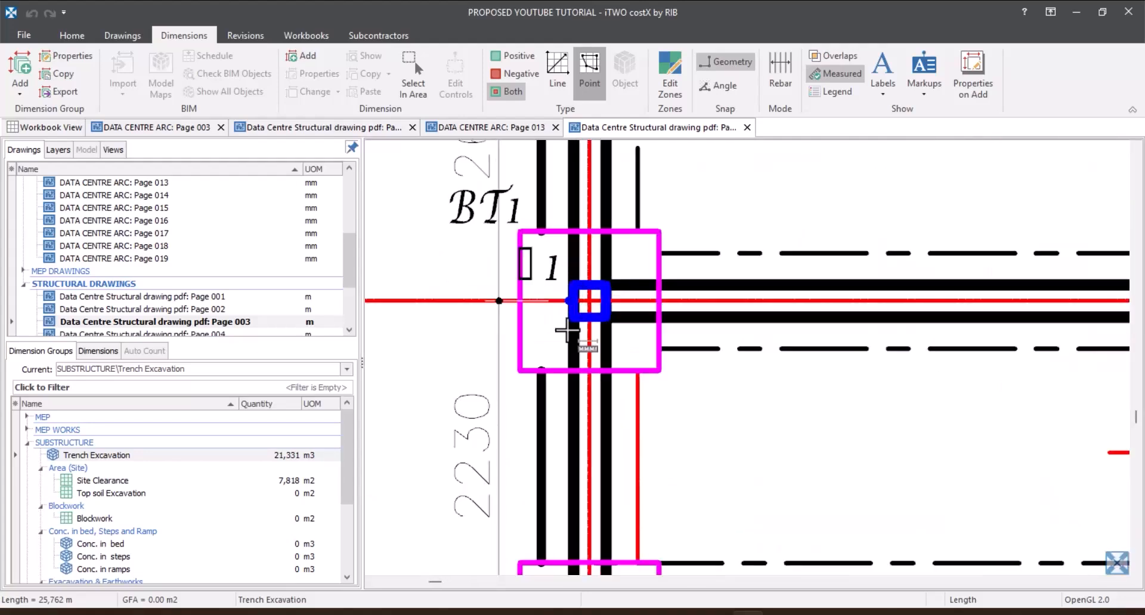
{"action": "left_click", "coordinate": [589, 370]}
{"action": "scroll", "coordinate": [638, 294], "scroll_direction": "down", "scroll_amount": 5}
{"action": "scroll", "coordinate": [635, 370], "scroll_direction": "up", "scroll_amount": 3}
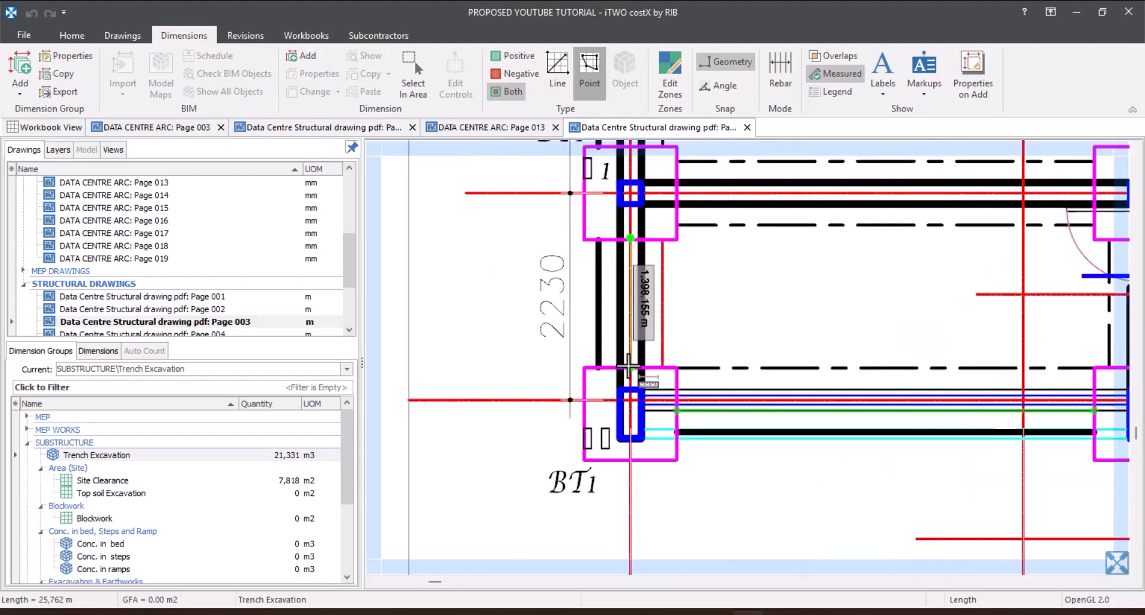
{"action": "left_click", "coordinate": [629, 369]}
{"action": "right_click", "coordinate": [633, 353]}
{"action": "scroll", "coordinate": [630, 292], "scroll_direction": "down", "scroll_amount": 5}
{"action": "scroll", "coordinate": [637, 260], "scroll_direction": "up", "scroll_amount": 2}
{"action": "scroll", "coordinate": [637, 261], "scroll_direction": "down", "scroll_amount": 6}
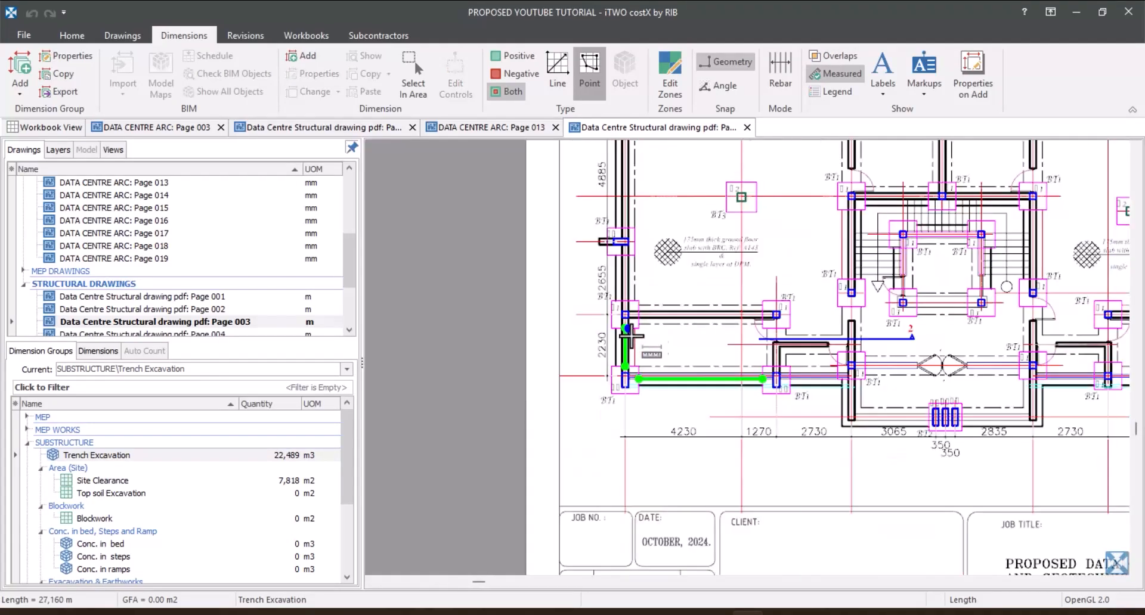
{"action": "scroll", "coordinate": [850, 231], "scroll_direction": "up", "scroll_amount": 5}
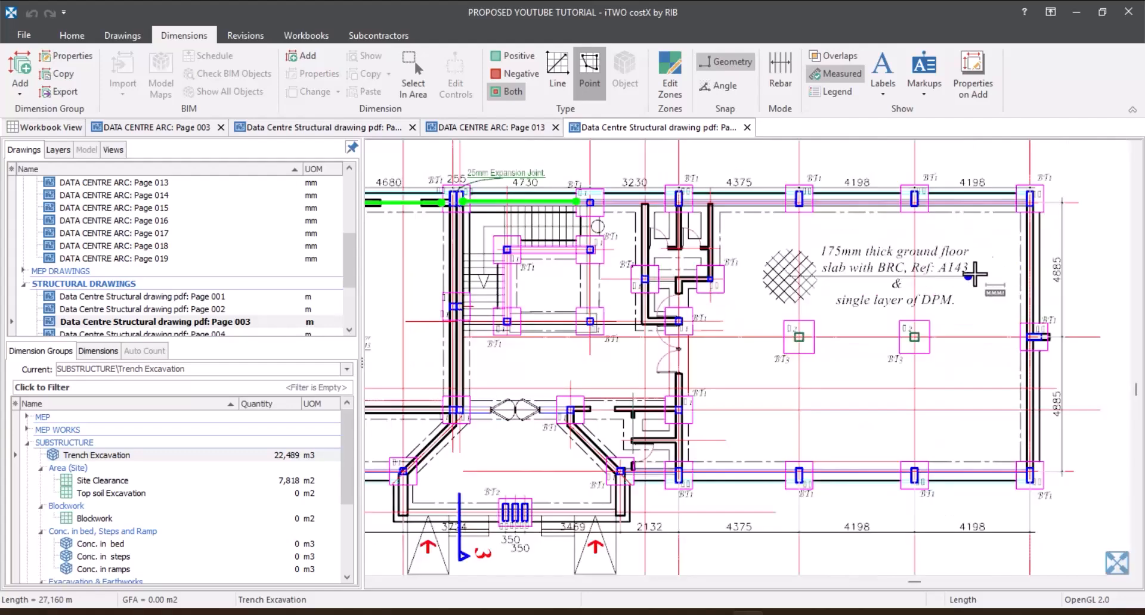
{"action": "right_click", "coordinate": [951, 276]}
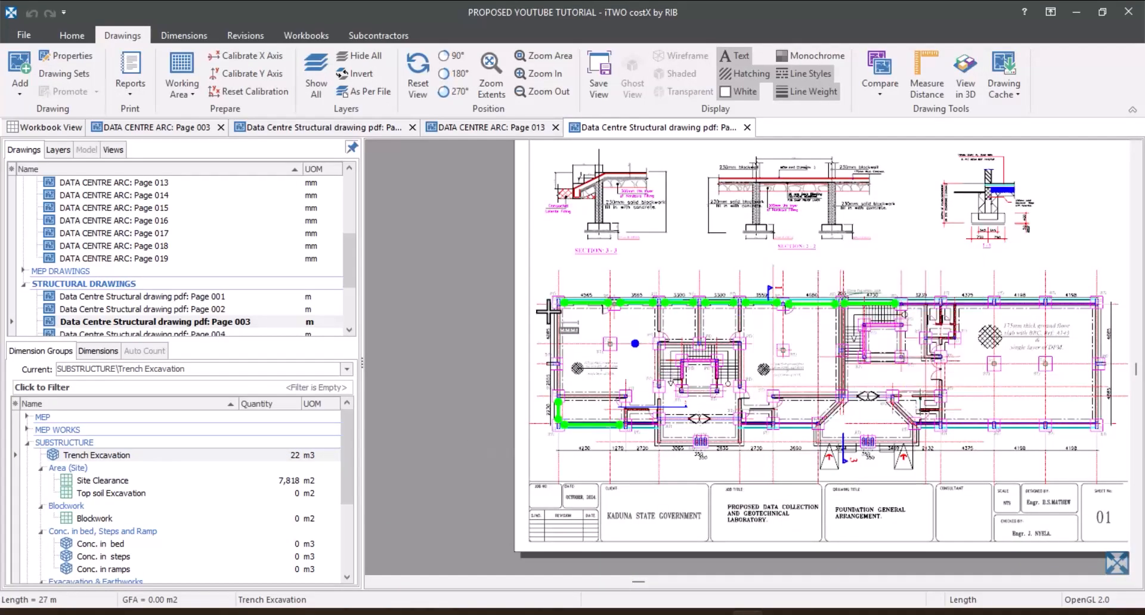
Measure the trench length along the lower wall between the BT1 bases of the first 2730 bay.
{"action": "scroll", "coordinate": [548, 311], "scroll_direction": "up", "scroll_amount": 4}
{"action": "scroll", "coordinate": [738, 295], "scroll_direction": "down", "scroll_amount": 3}
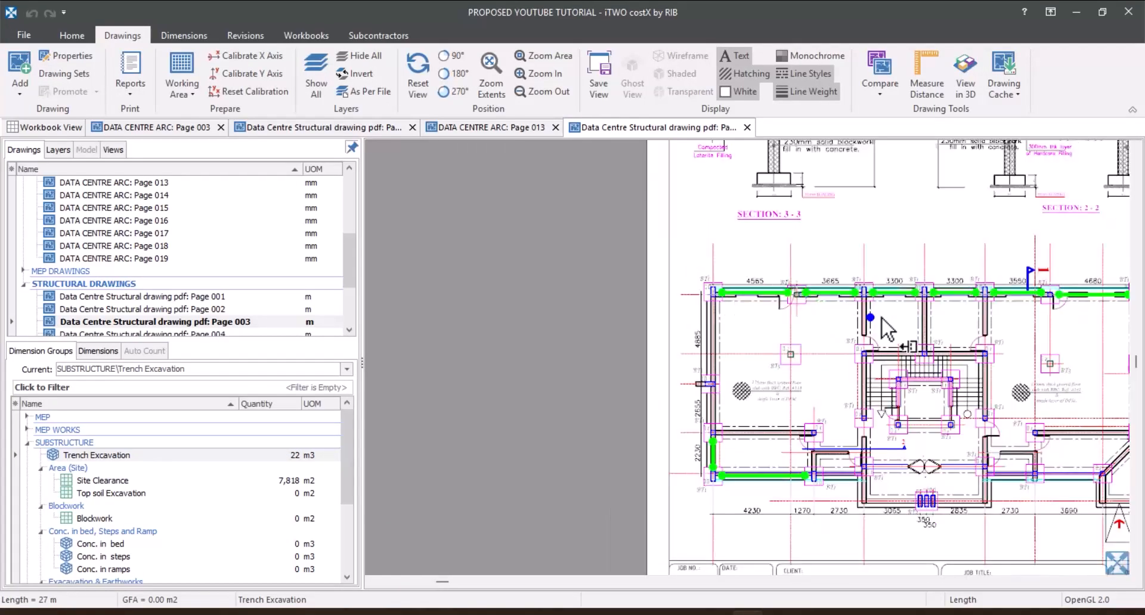
{"action": "scroll", "coordinate": [882, 325], "scroll_direction": "up", "scroll_amount": 3}
{"action": "scroll", "coordinate": [587, 257], "scroll_direction": "down", "scroll_amount": 3}
{"action": "scroll", "coordinate": [638, 417], "scroll_direction": "up", "scroll_amount": 2}
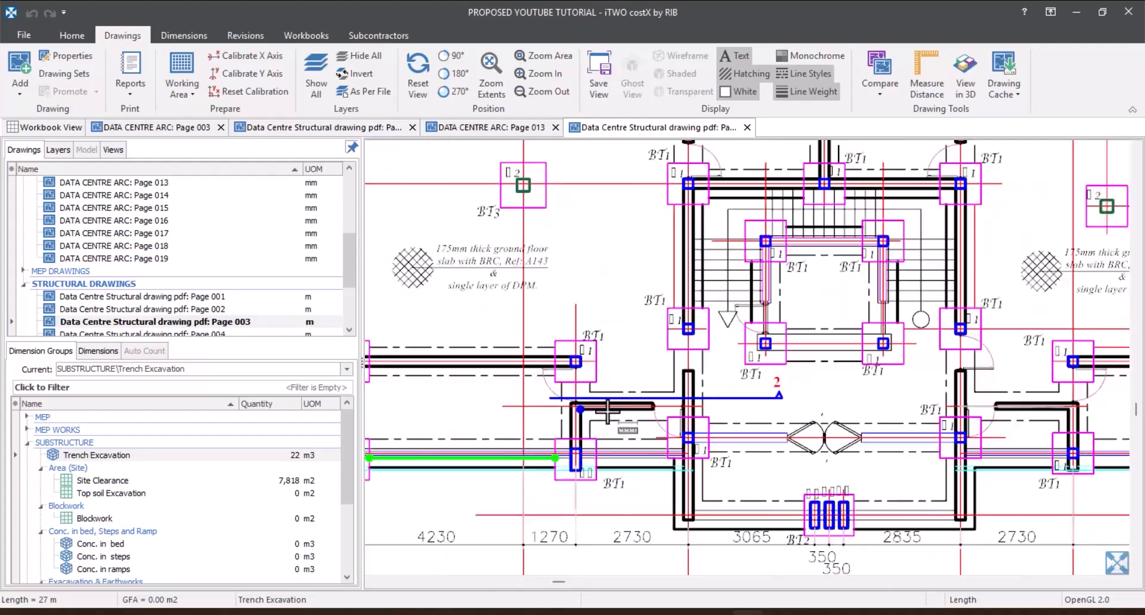
{"action": "scroll", "coordinate": [605, 447], "scroll_direction": "up", "scroll_amount": 2}
{"action": "left_click", "coordinate": [565, 477]}
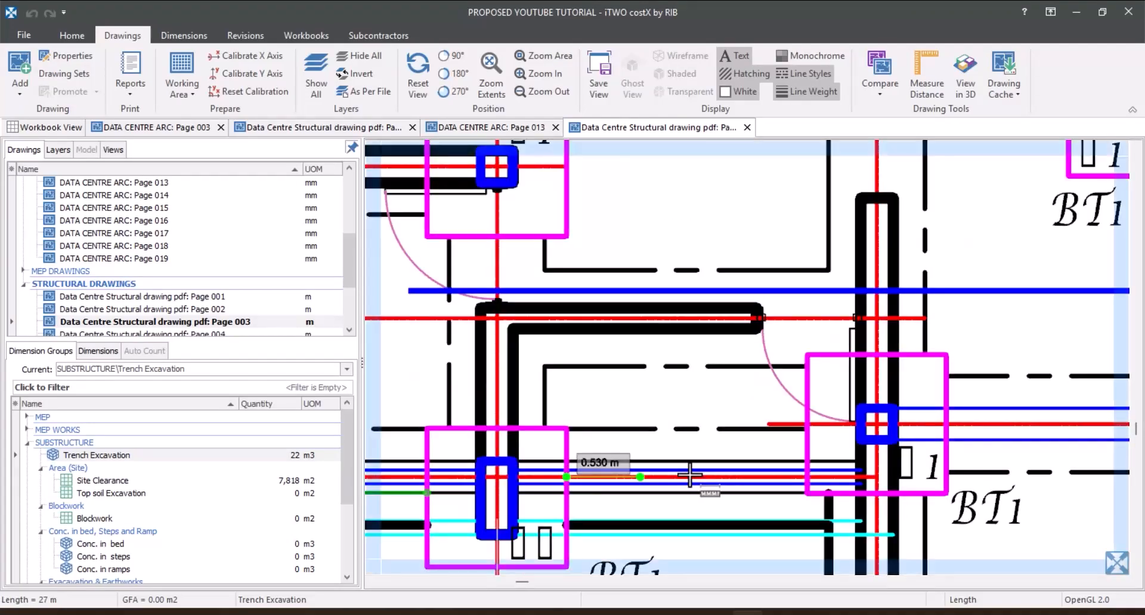
{"action": "left_click", "coordinate": [810, 477]}
Measure the trench length along the lower wall between the BT1 bases of the second 2730 bay.
{"action": "scroll", "coordinate": [810, 477], "scroll_direction": "down", "scroll_amount": 3}
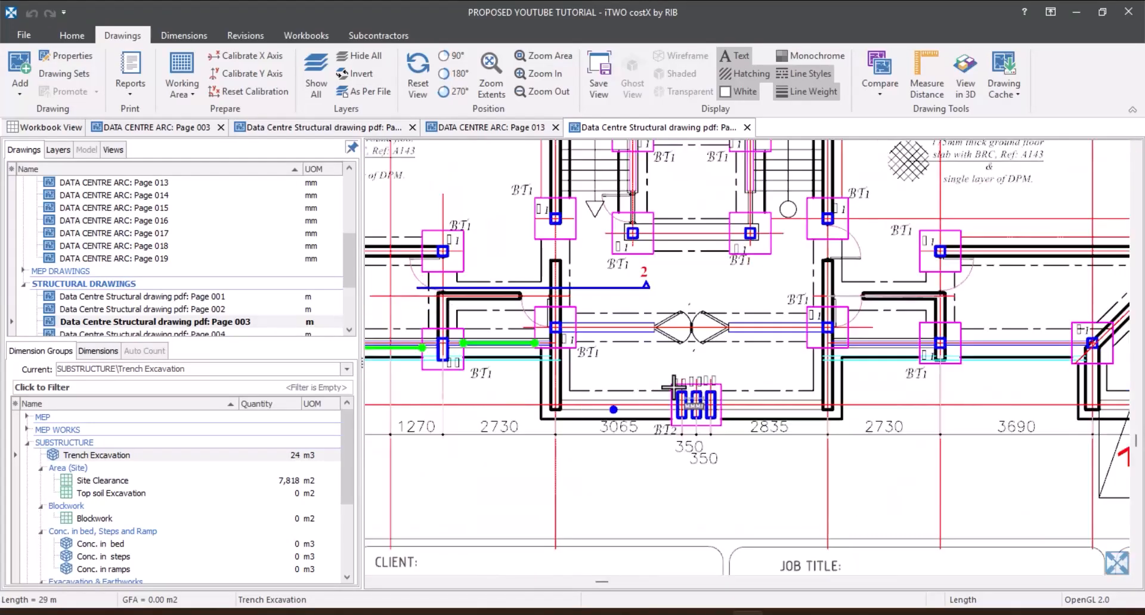
{"action": "scroll", "coordinate": [951, 320], "scroll_direction": "up", "scroll_amount": 2}
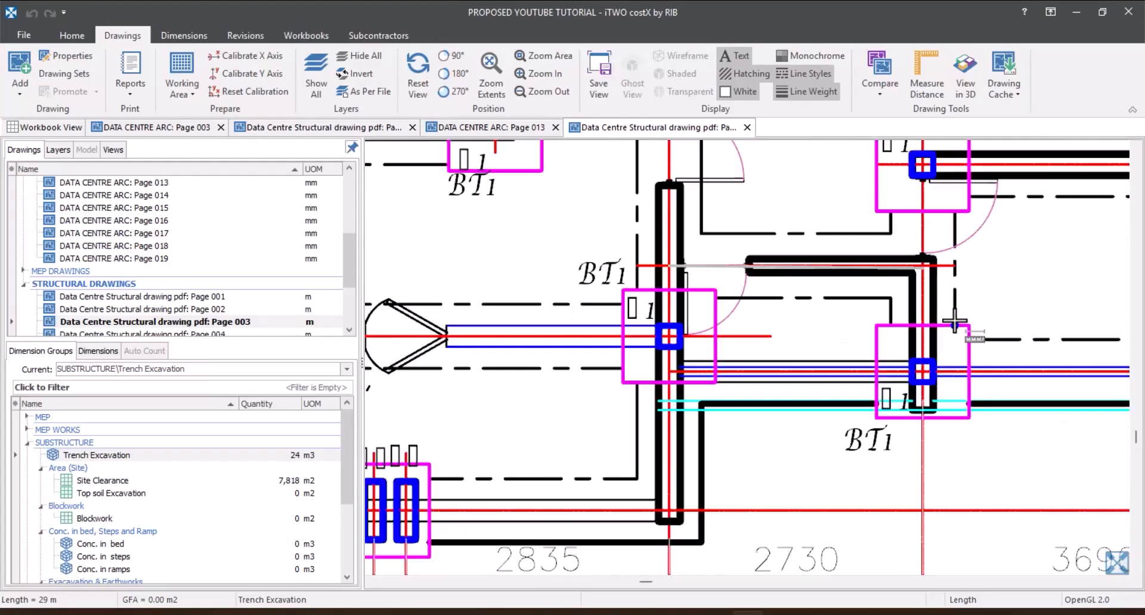
{"action": "left_click", "coordinate": [708, 366]}
Measure the trench length along the lower wall between the BT1 bases of the 3690 bay.
{"action": "scroll", "coordinate": [708, 366], "scroll_direction": "down", "scroll_amount": 3}
{"action": "scroll", "coordinate": [809, 370], "scroll_direction": "up", "scroll_amount": 2}
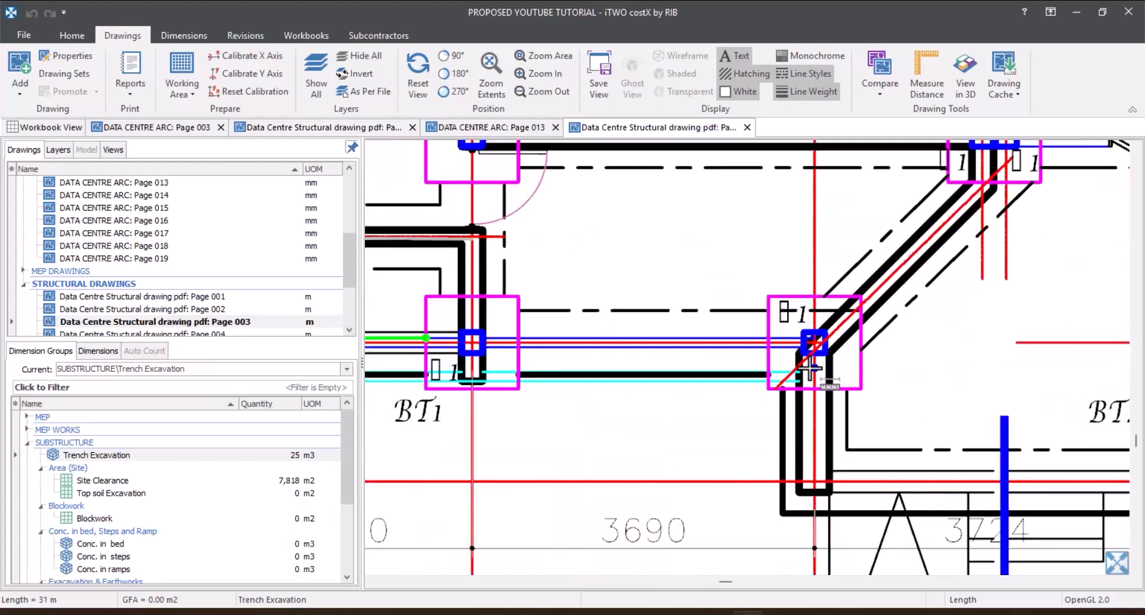
{"action": "scroll", "coordinate": [809, 369], "scroll_direction": "up", "scroll_amount": 1}
{"action": "left_click", "coordinate": [746, 340]}
{"action": "scroll", "coordinate": [746, 339], "scroll_direction": "down", "scroll_amount": 2}
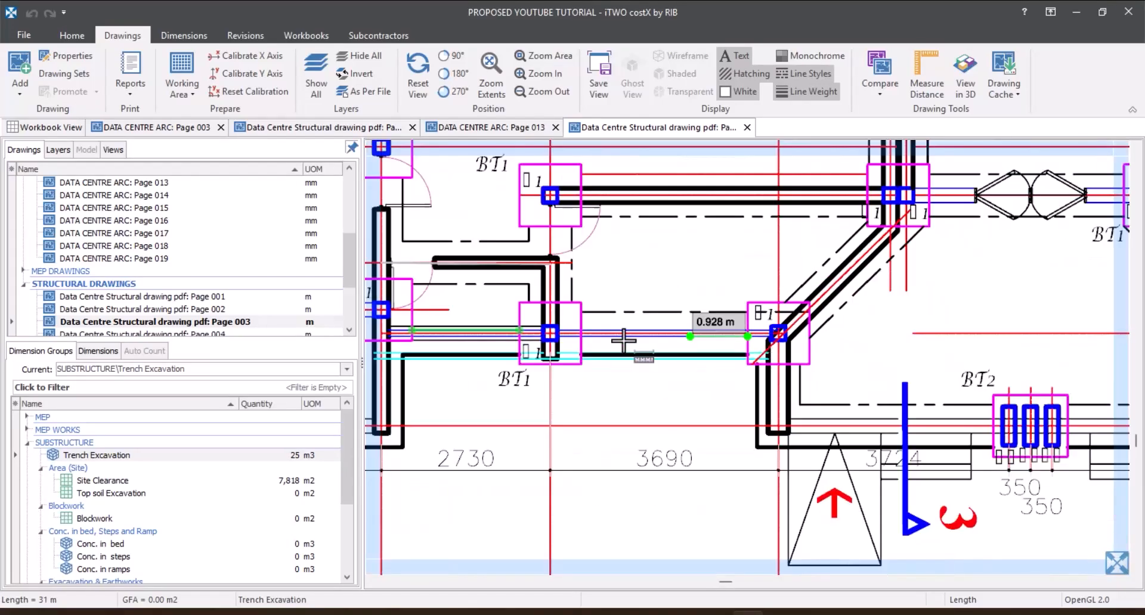
{"action": "left_click", "coordinate": [593, 341]}
Measure the trench length along the upper wall between the BT1 bases of the first 4198 bay.
{"action": "scroll", "coordinate": [594, 341], "scroll_direction": "down", "scroll_amount": 3}
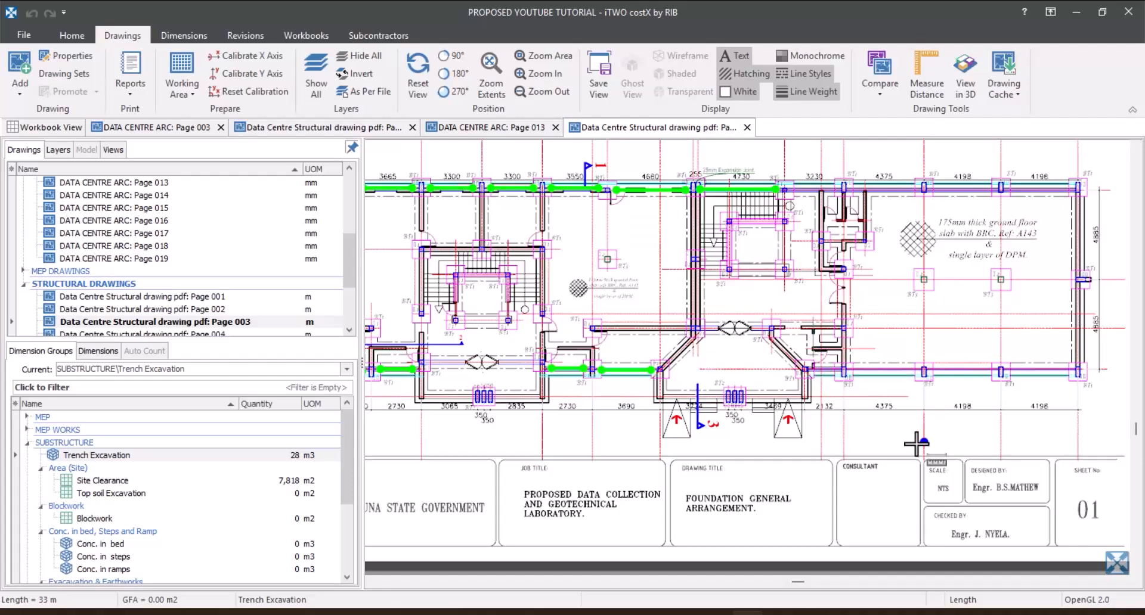
{"action": "scroll", "coordinate": [926, 181], "scroll_direction": "up", "scroll_amount": 3}
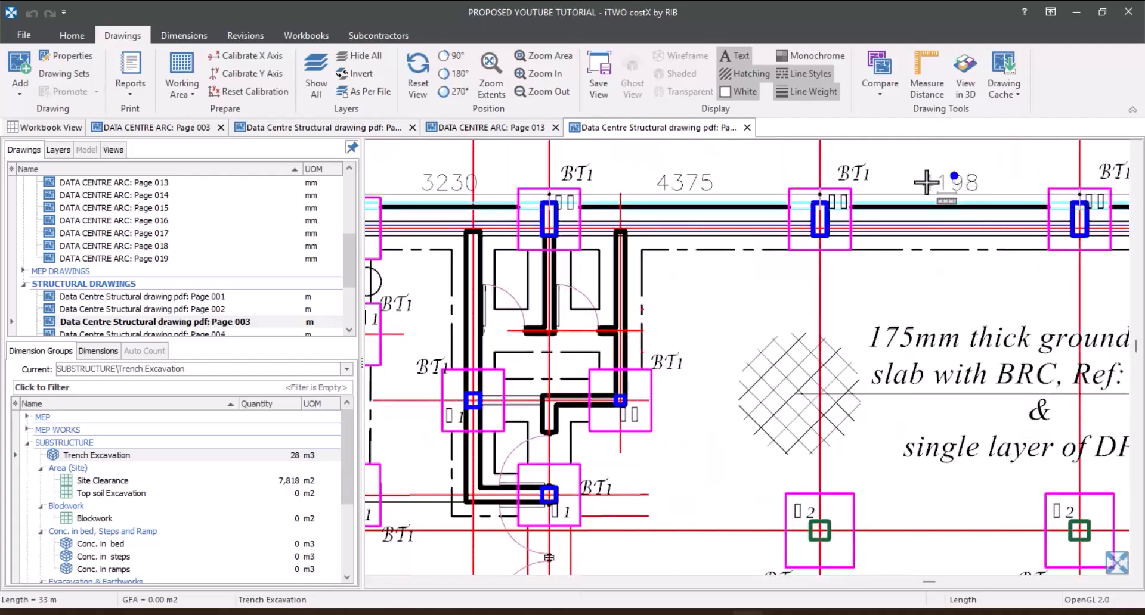
{"action": "left_click", "coordinate": [850, 221]}
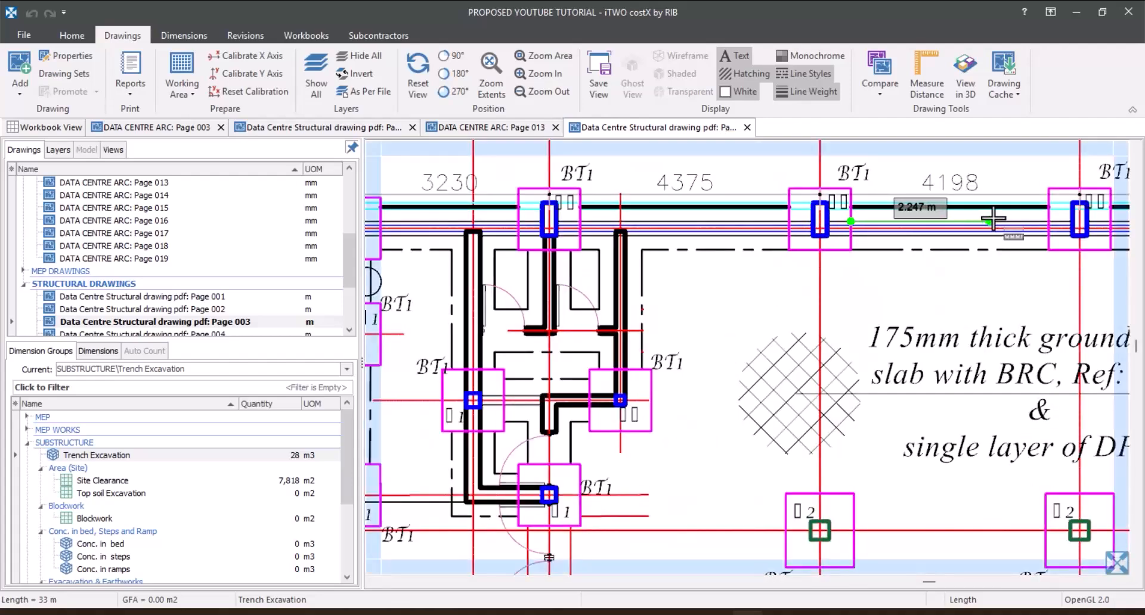
{"action": "left_click", "coordinate": [1048, 221]}
{"action": "scroll", "coordinate": [979, 223], "scroll_direction": "down", "scroll_amount": 2}
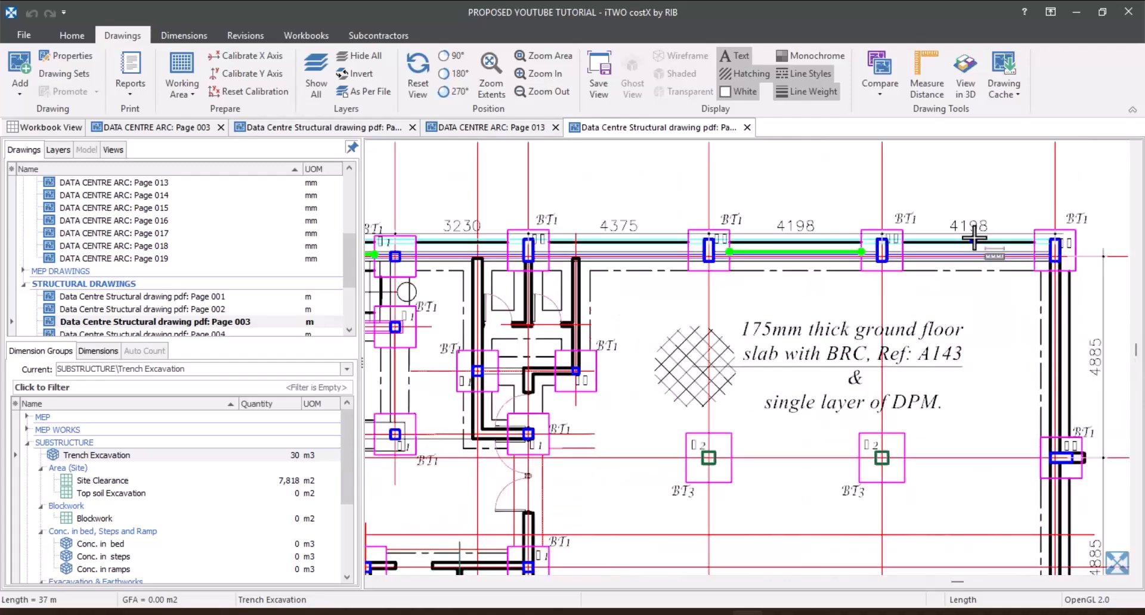
Measure the trench length along the upper wall in the last 4198 bay, ending at the upper-right corner base.
{"action": "scroll", "coordinate": [973, 238], "scroll_direction": "up", "scroll_amount": 2}
{"action": "left_click", "coordinate": [813, 271]}
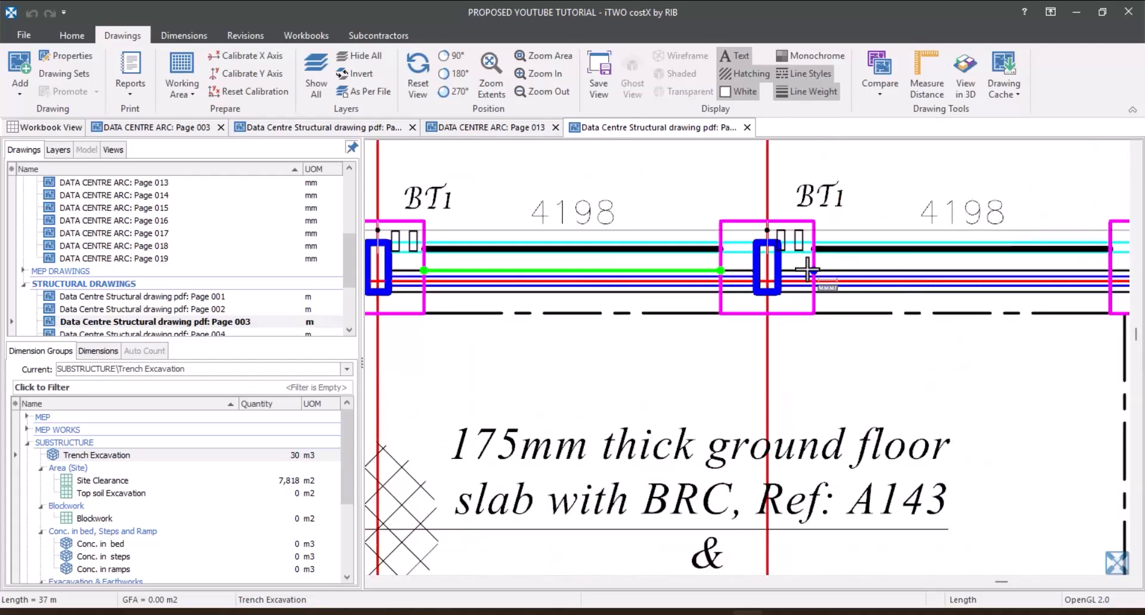
{"action": "left_click", "coordinate": [1110, 270]}
Measure the trench length along the right end wall in the upper 4885 bay, from the corner base to the middle BT1 base.
{"action": "scroll", "coordinate": [1110, 271], "scroll_direction": "down", "scroll_amount": 2}
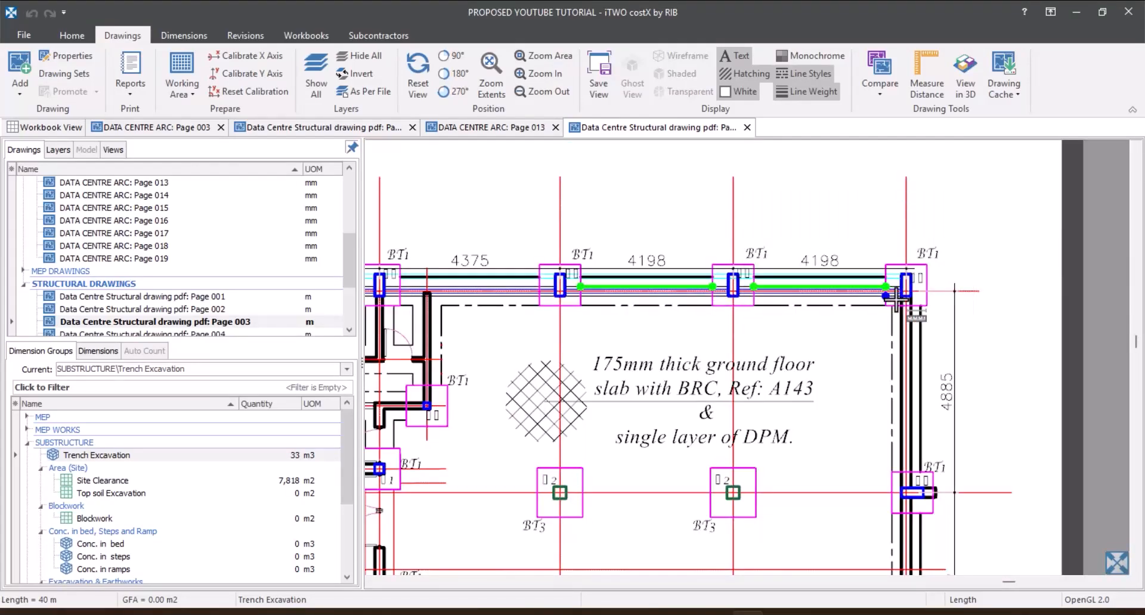
{"action": "left_click", "coordinate": [920, 306]}
{"action": "scroll", "coordinate": [921, 316], "scroll_direction": "down", "scroll_amount": 2}
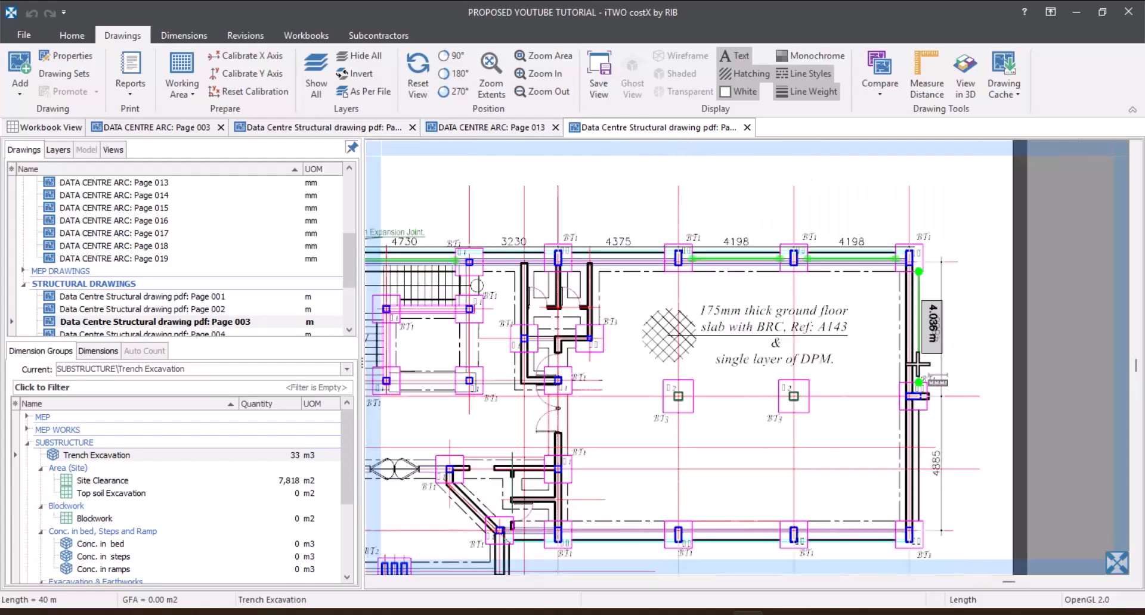
{"action": "scroll", "coordinate": [917, 364], "scroll_direction": "up", "scroll_amount": 2}
{"action": "left_click", "coordinate": [919, 382]}
Turn on Properties on Add so that new trench dimensions show their properties.
{"action": "scroll", "coordinate": [919, 382], "scroll_direction": "down", "scroll_amount": 3}
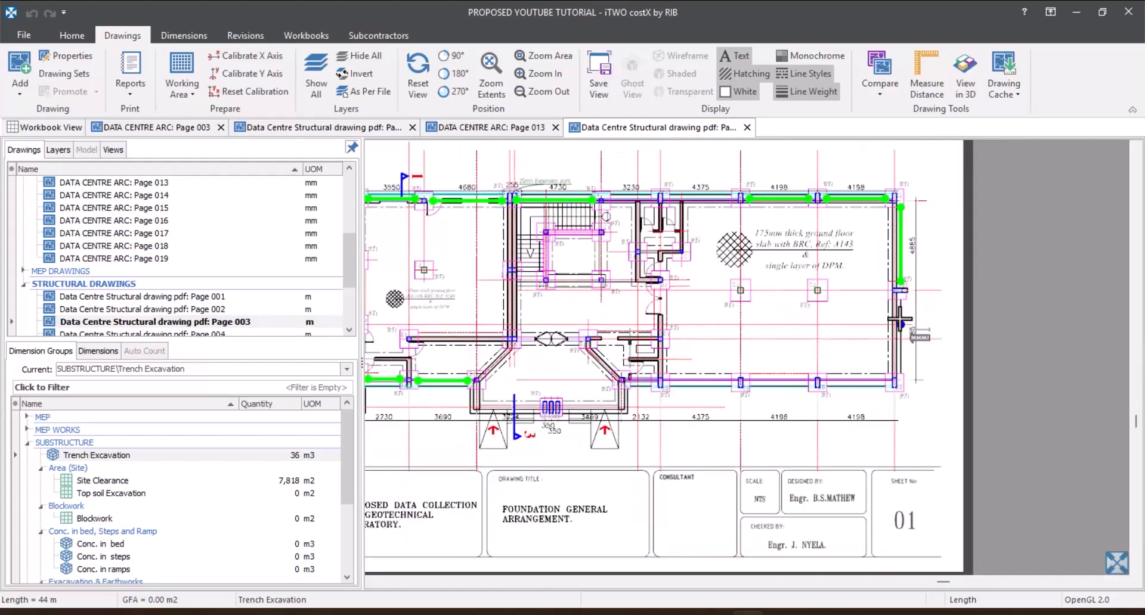
{"action": "scroll", "coordinate": [900, 320], "scroll_direction": "up", "scroll_amount": 2}
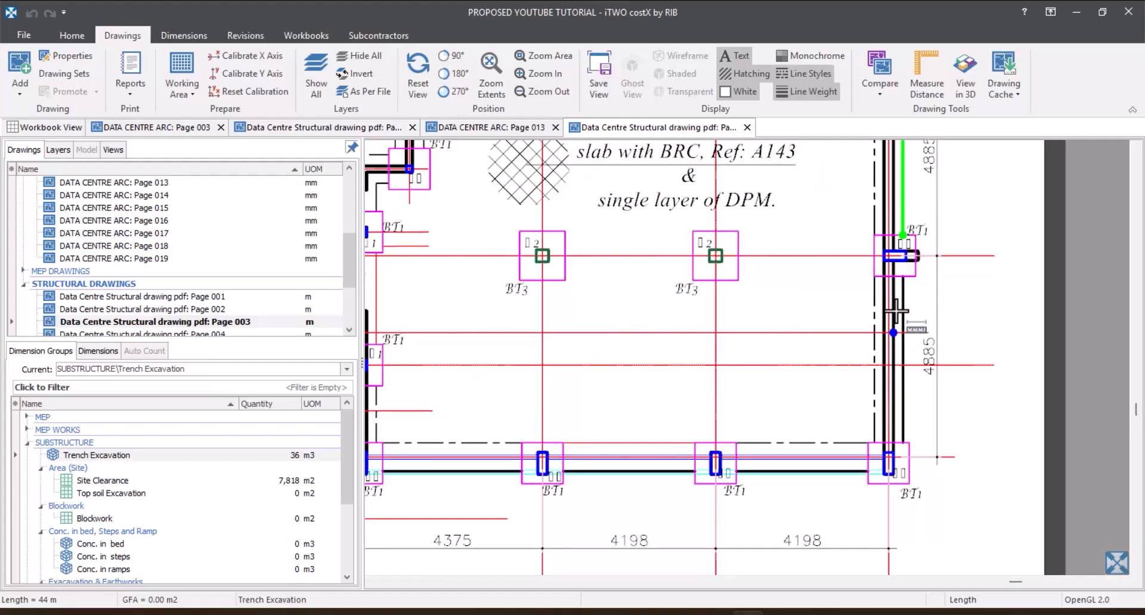
{"action": "left_click", "coordinate": [173, 36]}
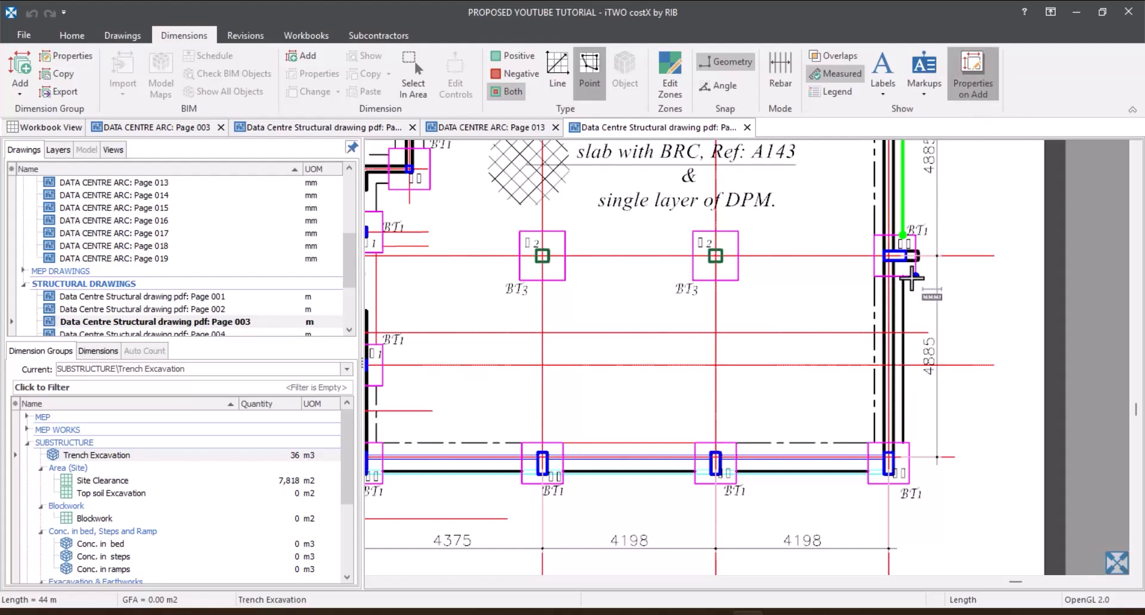
Measure the trench length along the right end wall in the lower 4885 bay between its BT1 bases, overriding its depth variable.
{"action": "left_click", "coordinate": [903, 276]}
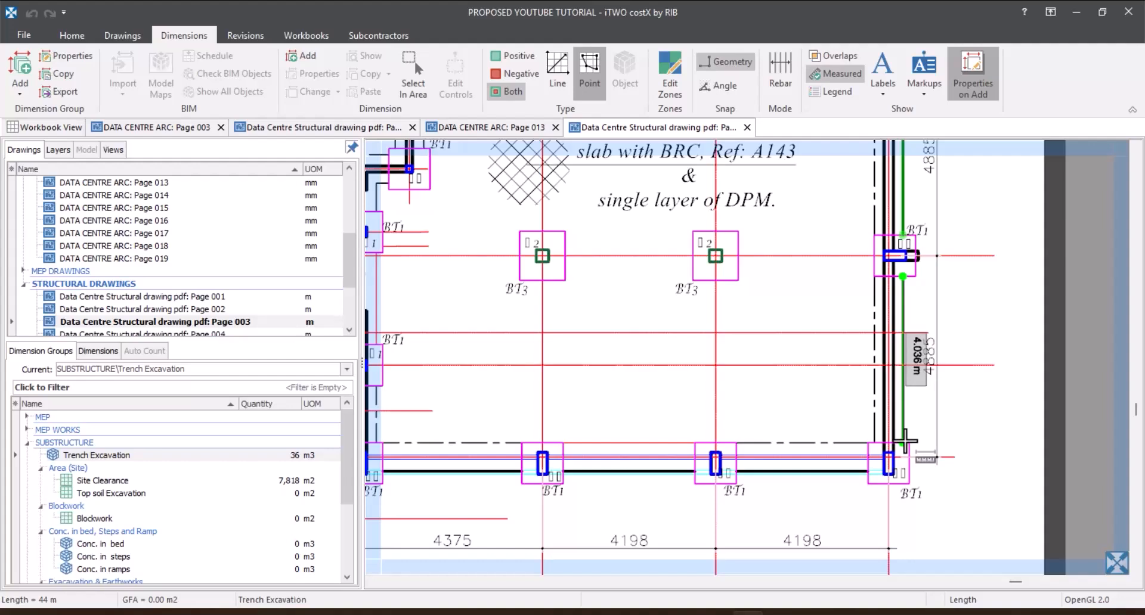
{"action": "double_click", "coordinate": [903, 442]}
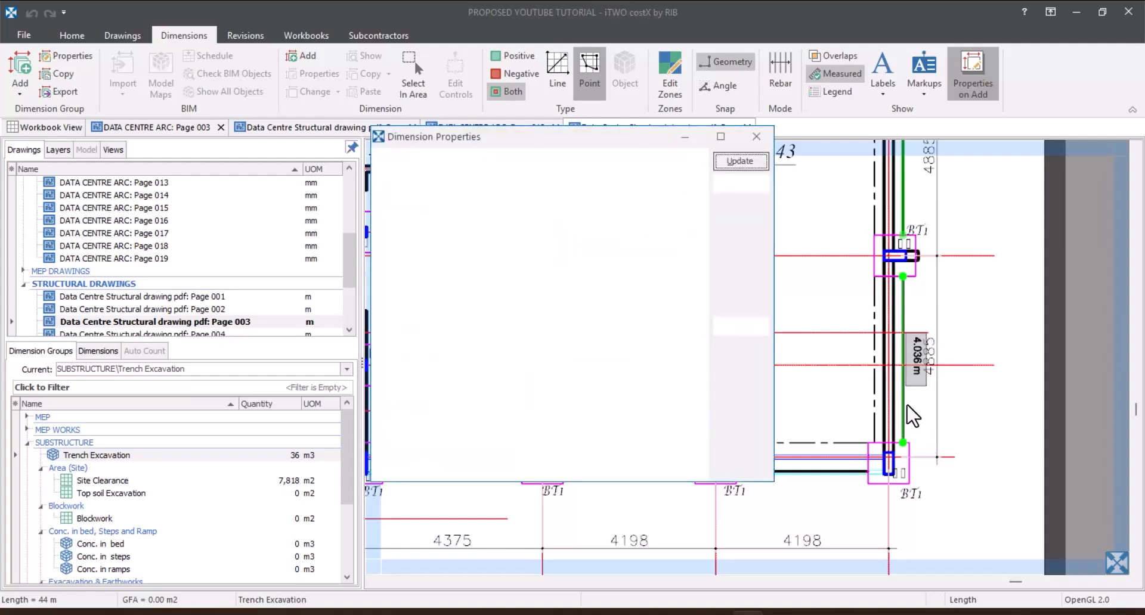
{"action": "left_click", "coordinate": [654, 197]}
{"action": "left_click_drag", "start_coordinate": [655, 202], "coordinate": [611, 226]}
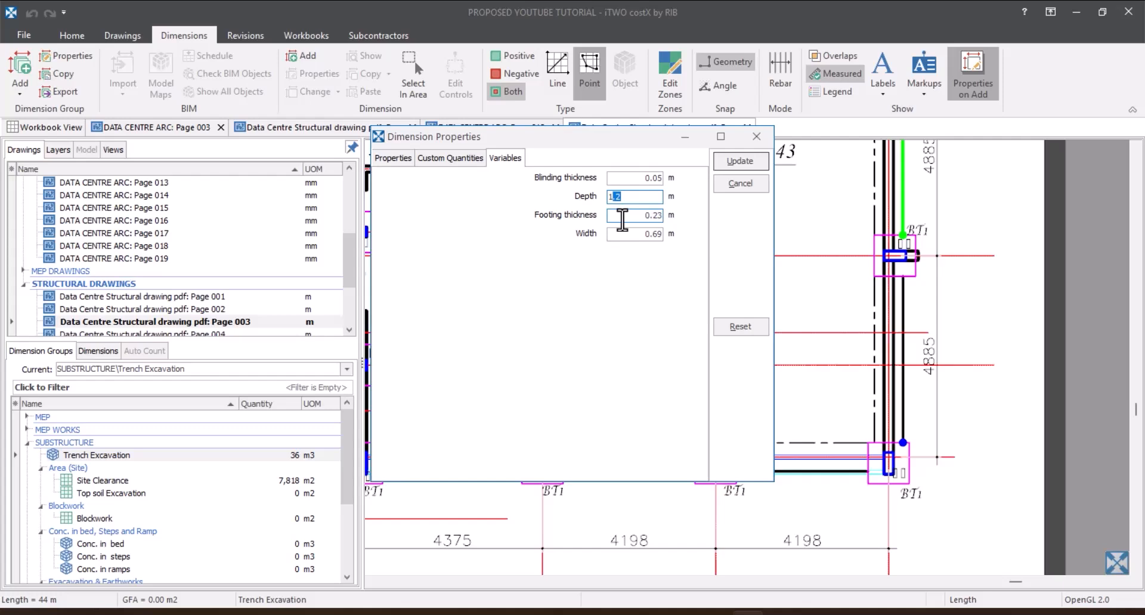
{"action": "left_click", "coordinate": [742, 163]}
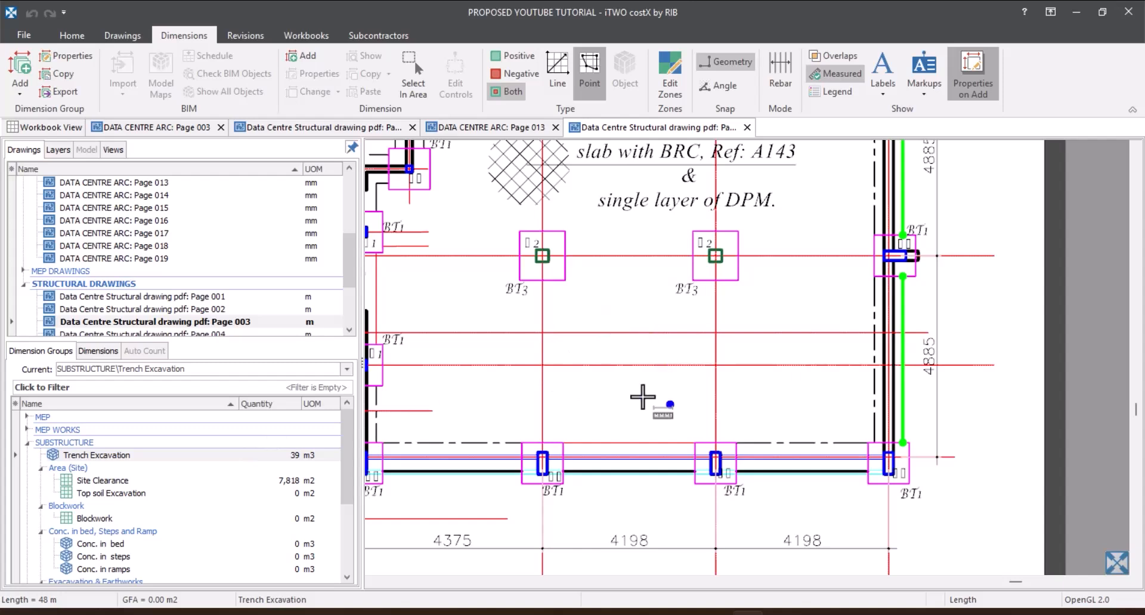
Review the individual Trench Excavation dimensions and their derived quantities, adjusting the column widths, and return to the dimension groups list.
{"action": "left_click", "coordinate": [111, 352]}
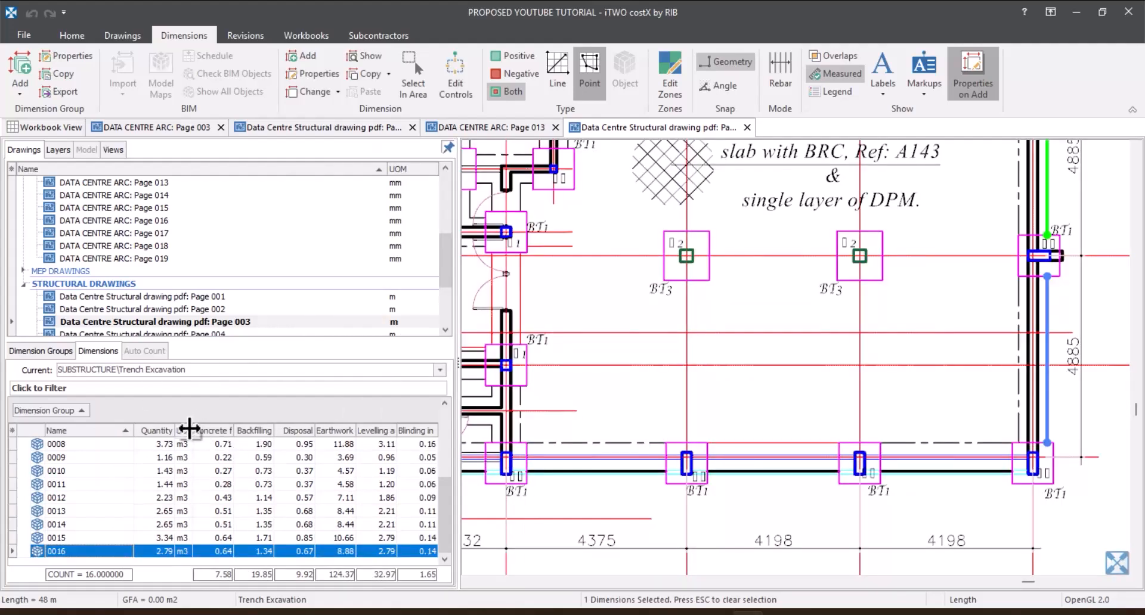
{"action": "left_click_drag", "start_coordinate": [191, 427], "coordinate": [209, 428]}
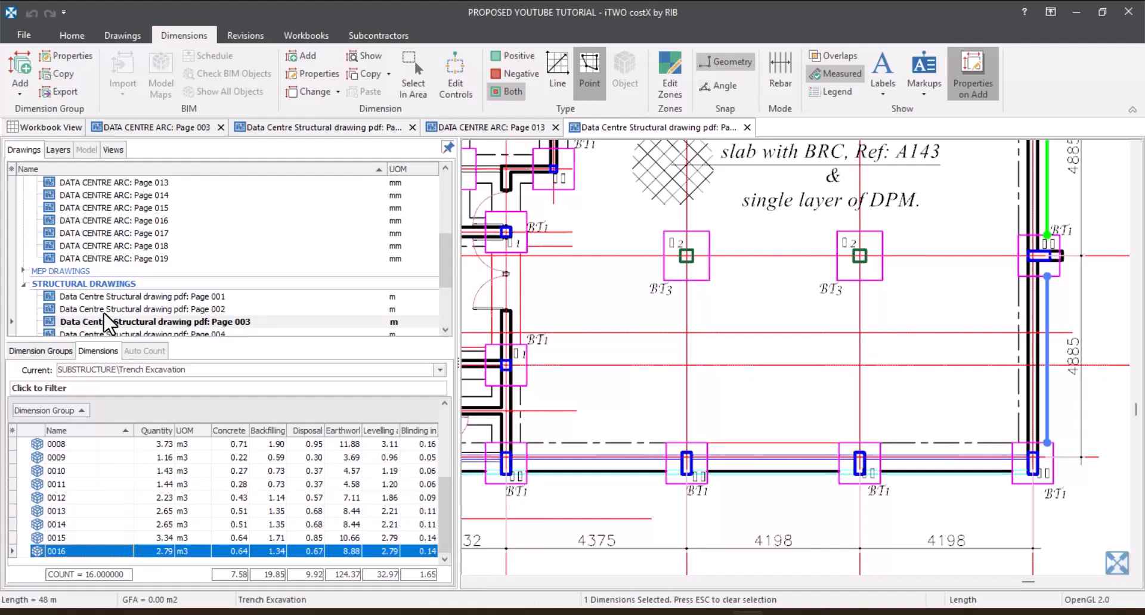
{"action": "left_click", "coordinate": [67, 353]}
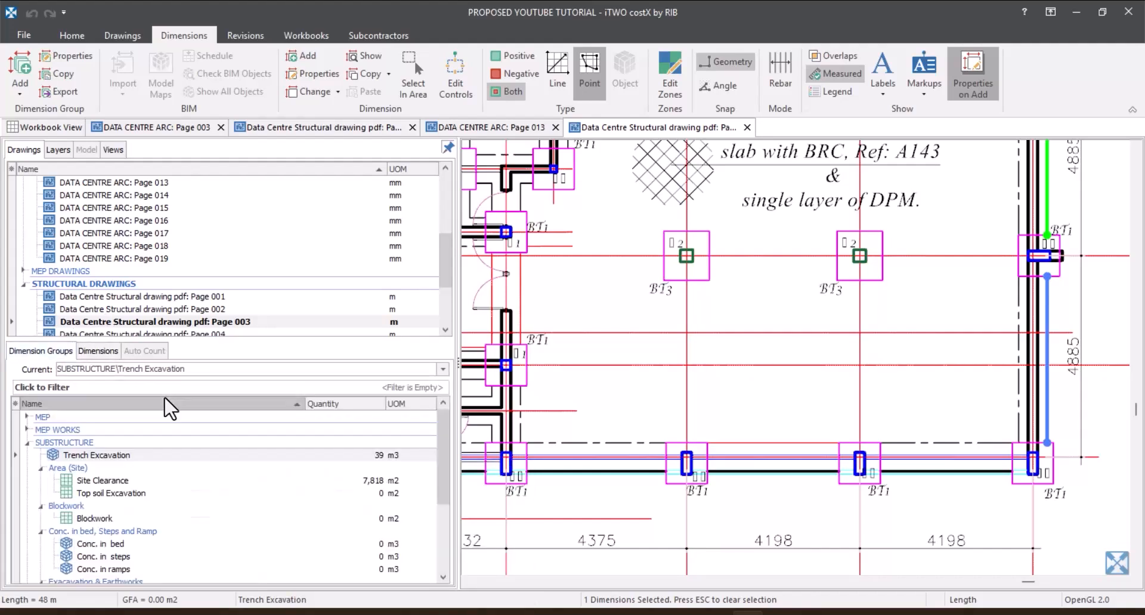
{"action": "mouse_move", "coordinate": [173, 468]}
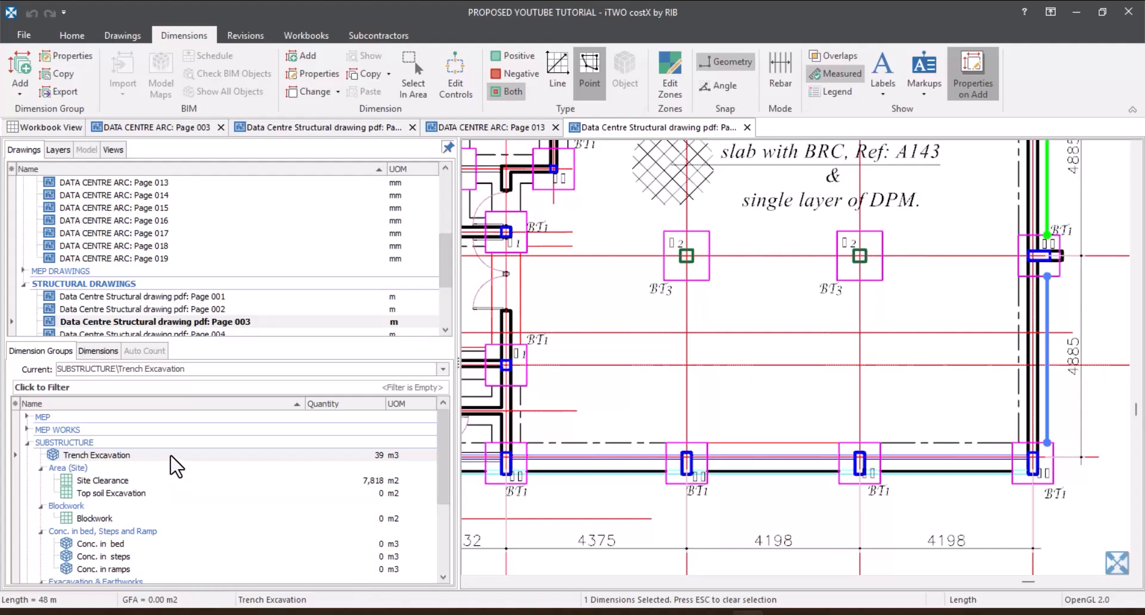
{"action": "left_click_drag", "start_coordinate": [171, 457], "coordinate": [176, 463]}
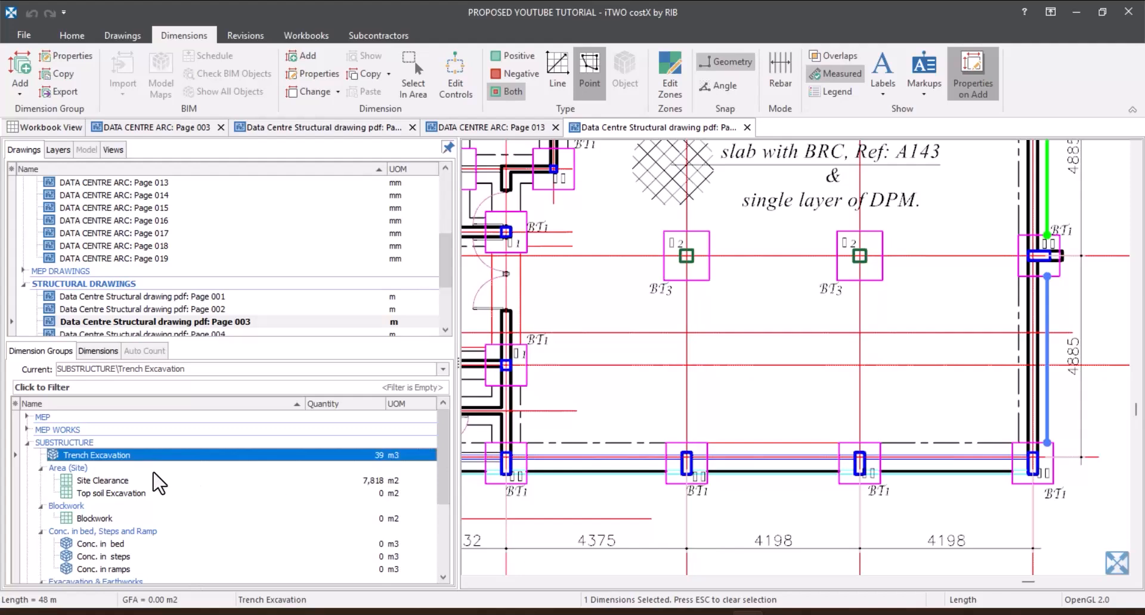
Make BT- 1200 X 1200 X 1500mm under Excavation & Earthworks the current dimension group.
{"action": "scroll", "coordinate": [186, 507], "scroll_direction": "down", "scroll_amount": 1}
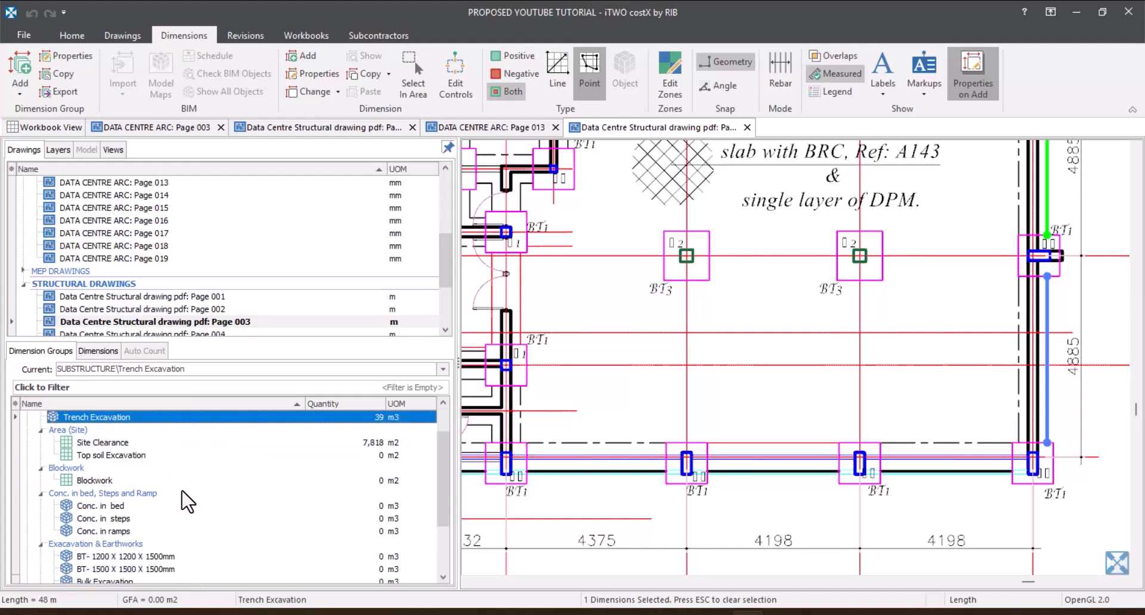
{"action": "scroll", "coordinate": [189, 498], "scroll_direction": "down", "scroll_amount": 2}
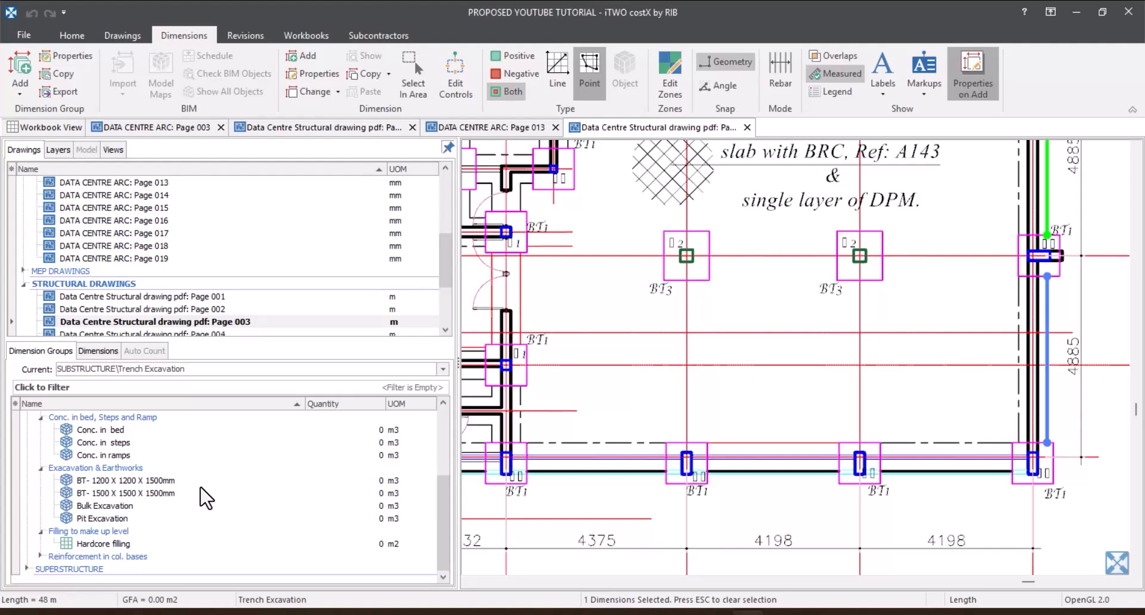
{"action": "left_click", "coordinate": [178, 480]}
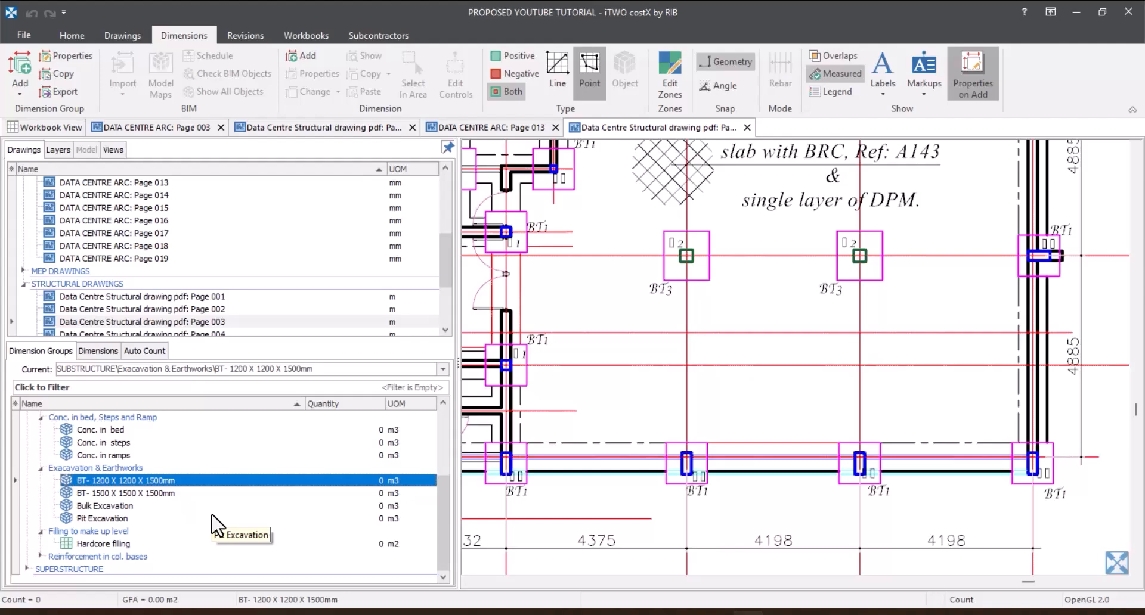
Open structural drawing Page 004 and examine the plan sizes and sections of base types B.T.1, B.T.2 and B.T.3.
{"action": "scroll", "coordinate": [691, 349], "scroll_direction": "down", "scroll_amount": 4}
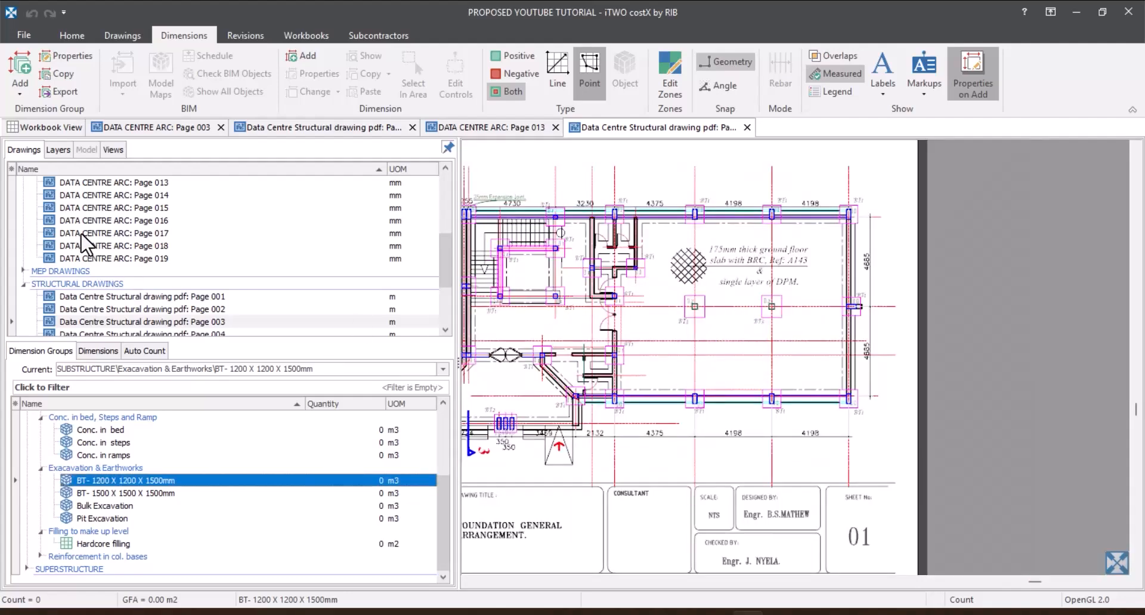
{"action": "scroll", "coordinate": [219, 281], "scroll_direction": "down", "scroll_amount": 3}
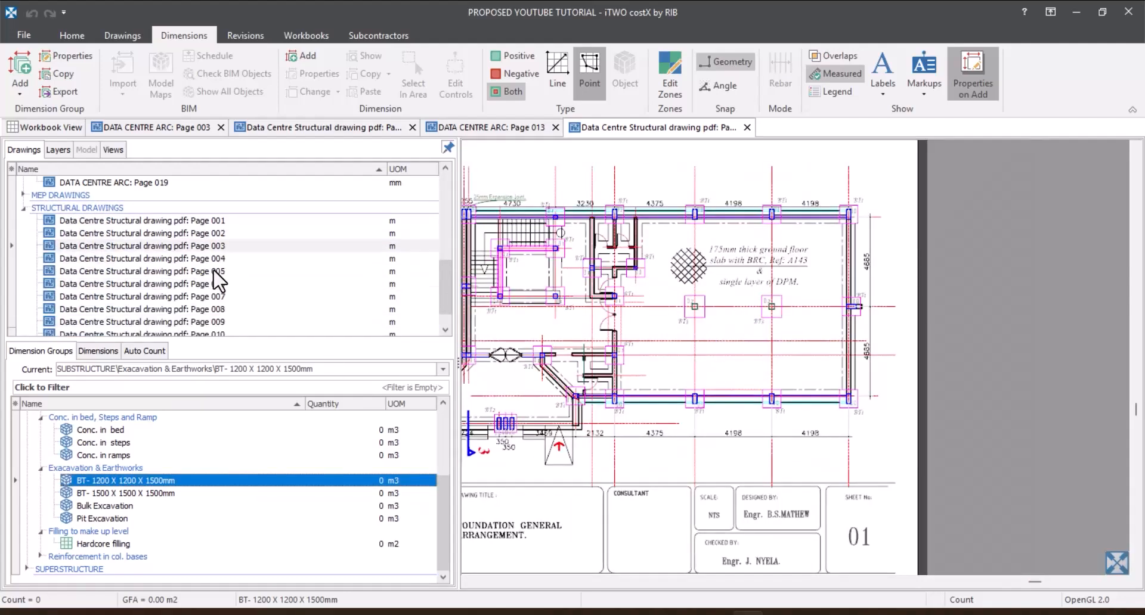
{"action": "double_click", "coordinate": [219, 271]}
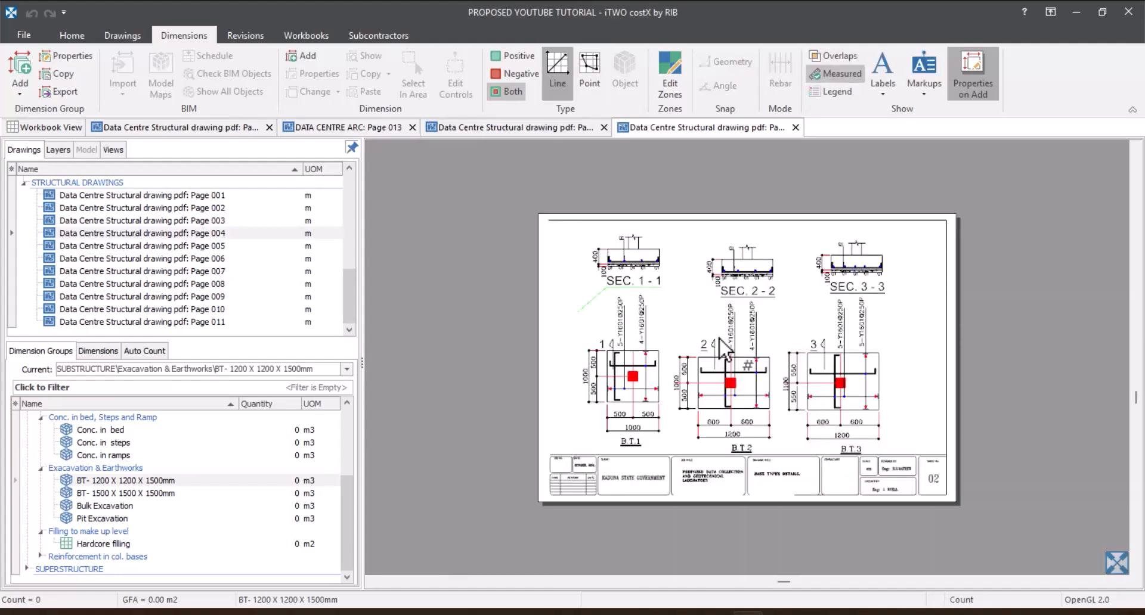
{"action": "scroll", "coordinate": [721, 397], "scroll_direction": "up", "scroll_amount": 2}
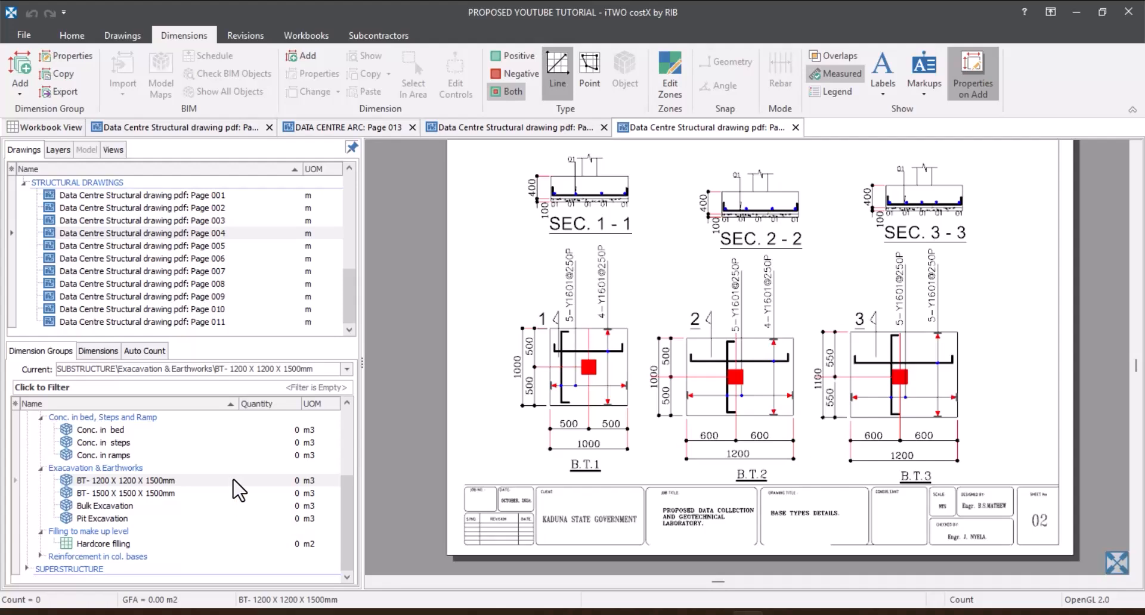
Return to structural drawing Page 003 and inspect the BT1 and BT3 column bases on the foundation plan.
{"action": "double_click", "coordinate": [206, 222]}
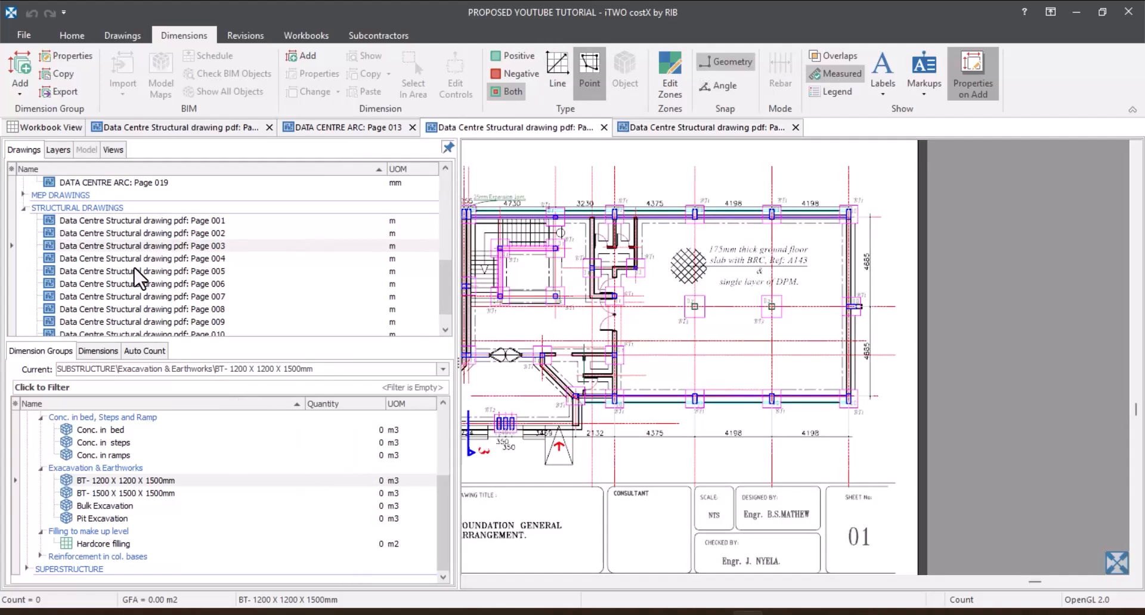
{"action": "scroll", "coordinate": [683, 322], "scroll_direction": "up", "scroll_amount": 5}
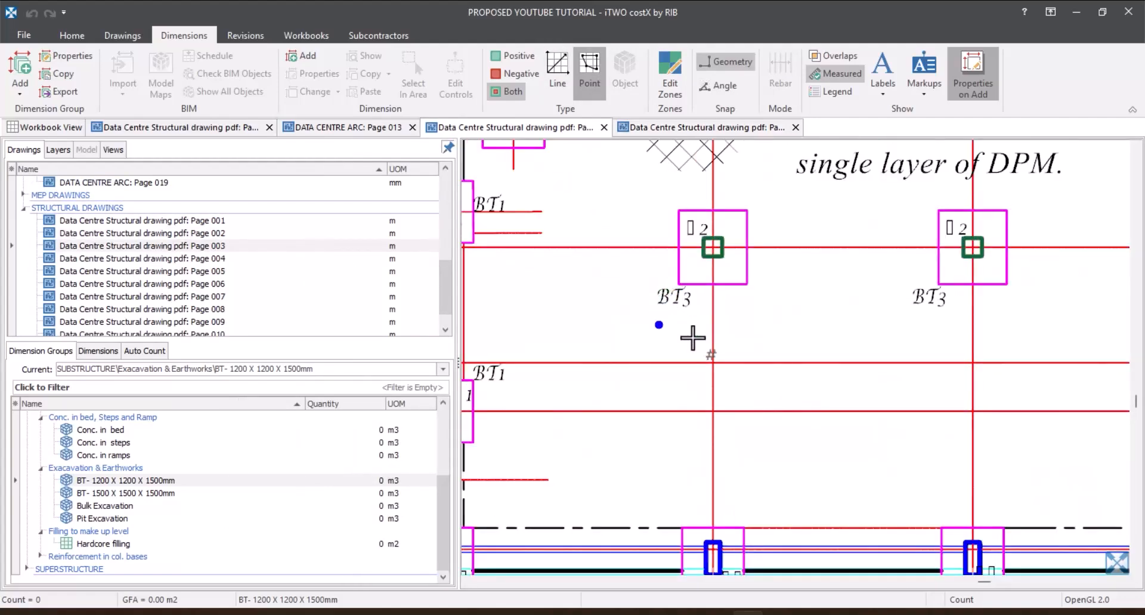
{"action": "scroll", "coordinate": [693, 334], "scroll_direction": "down", "scroll_amount": 5}
{"action": "scroll", "coordinate": [581, 280], "scroll_direction": "up", "scroll_amount": 4}
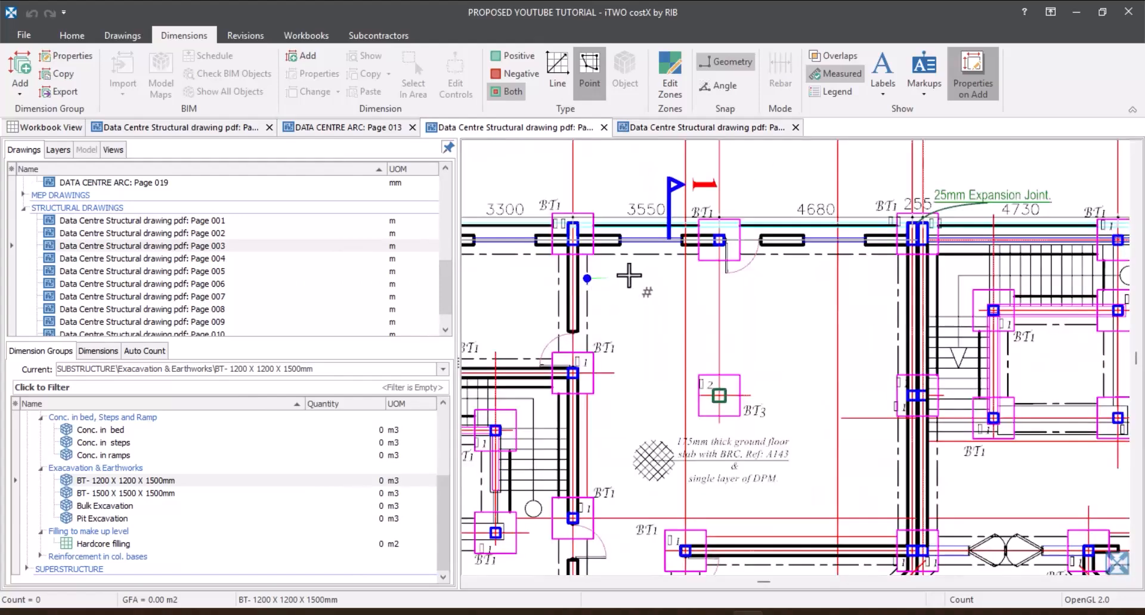
{"action": "scroll", "coordinate": [647, 259], "scroll_direction": "down", "scroll_amount": 2}
{"action": "scroll", "coordinate": [609, 323], "scroll_direction": "up", "scroll_amount": 4}
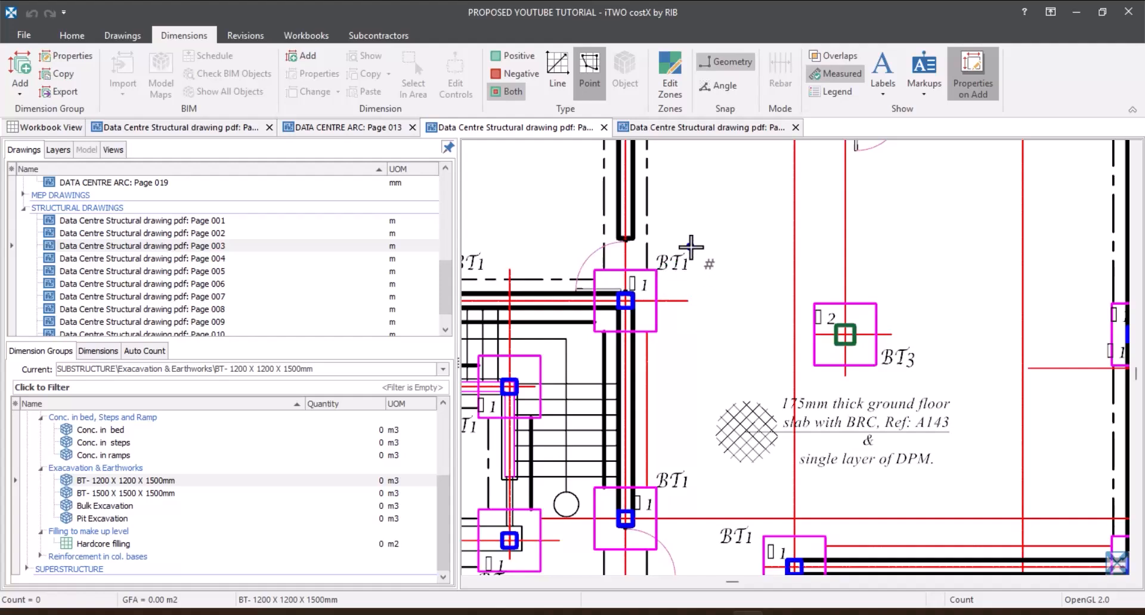
Copy the BT- 1200 X 1200 X 1500mm dimension group as BT- 1000 X 1000 X 1500mm in the same folder.
{"action": "right_click", "coordinate": [180, 482]}
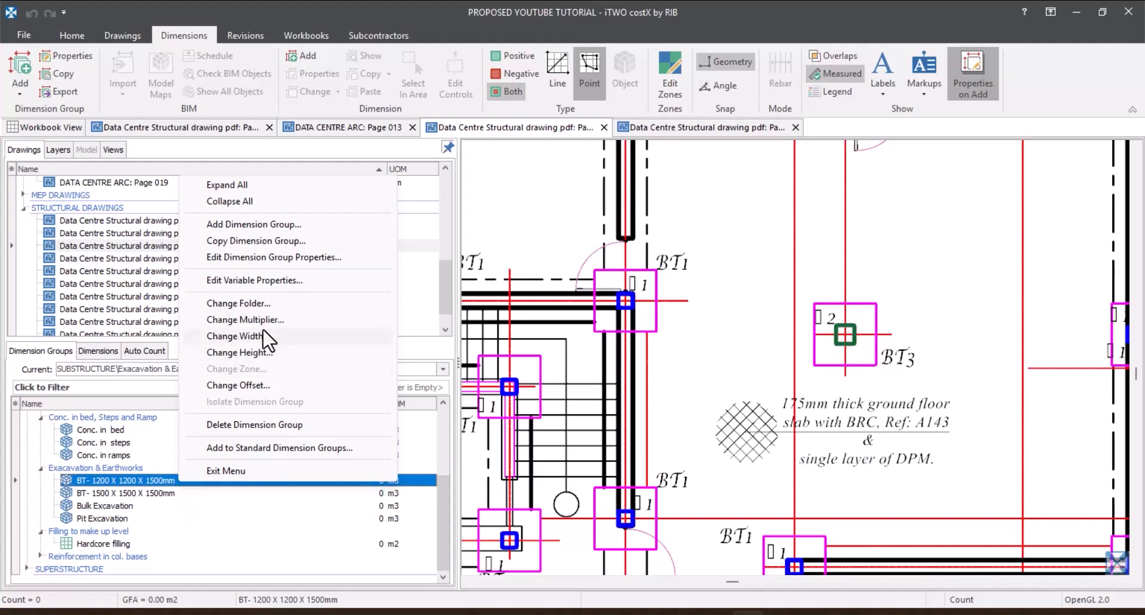
{"action": "left_click", "coordinate": [282, 241]}
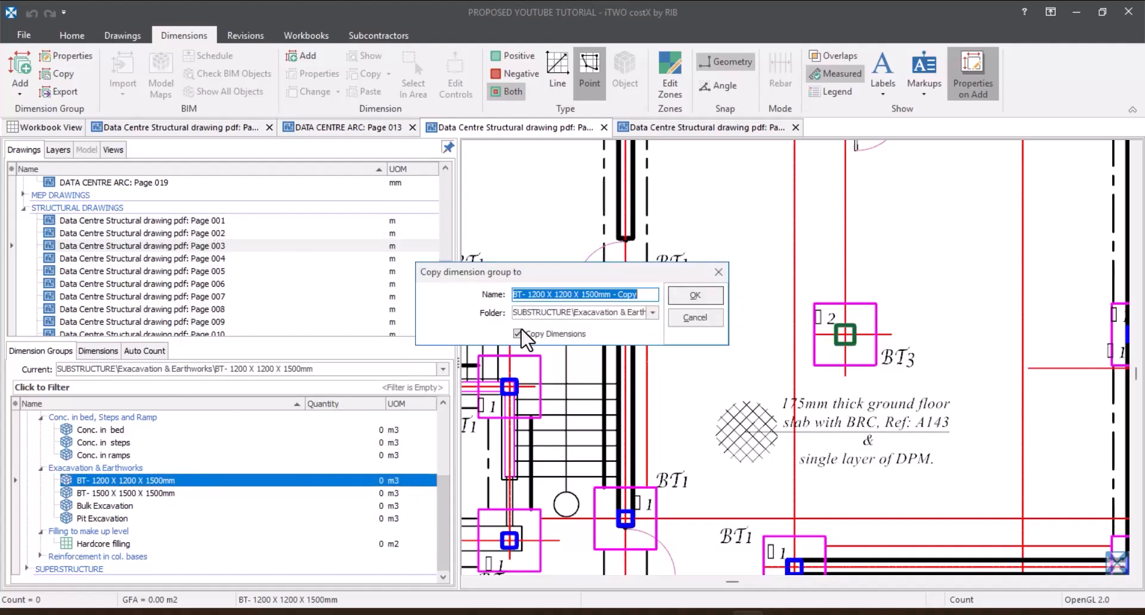
{"action": "left_click", "coordinate": [642, 295]}
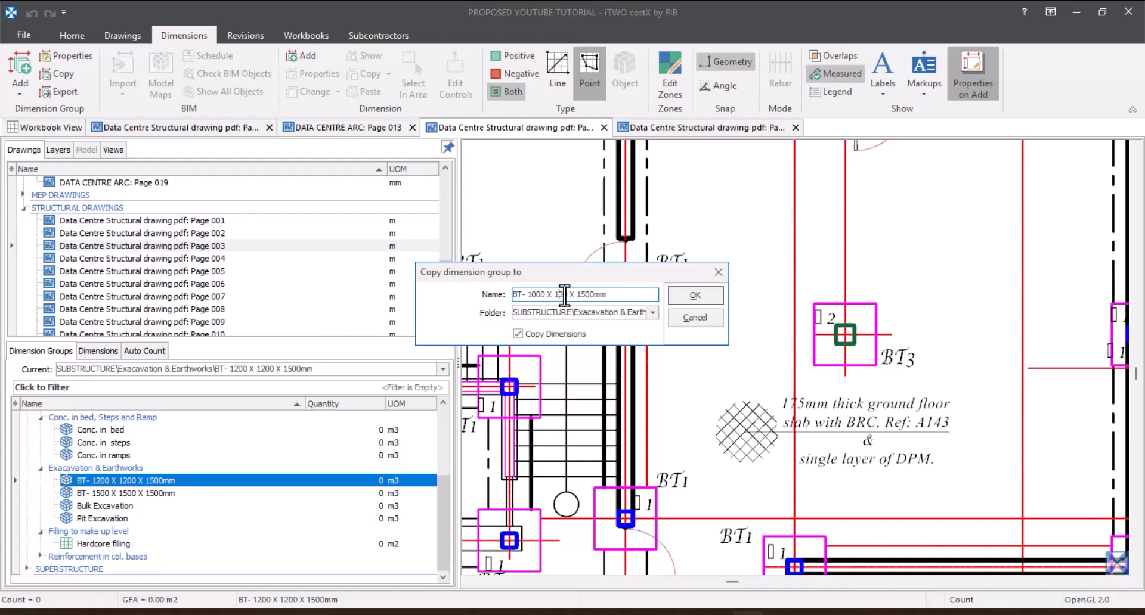
{"action": "left_click", "coordinate": [684, 293]}
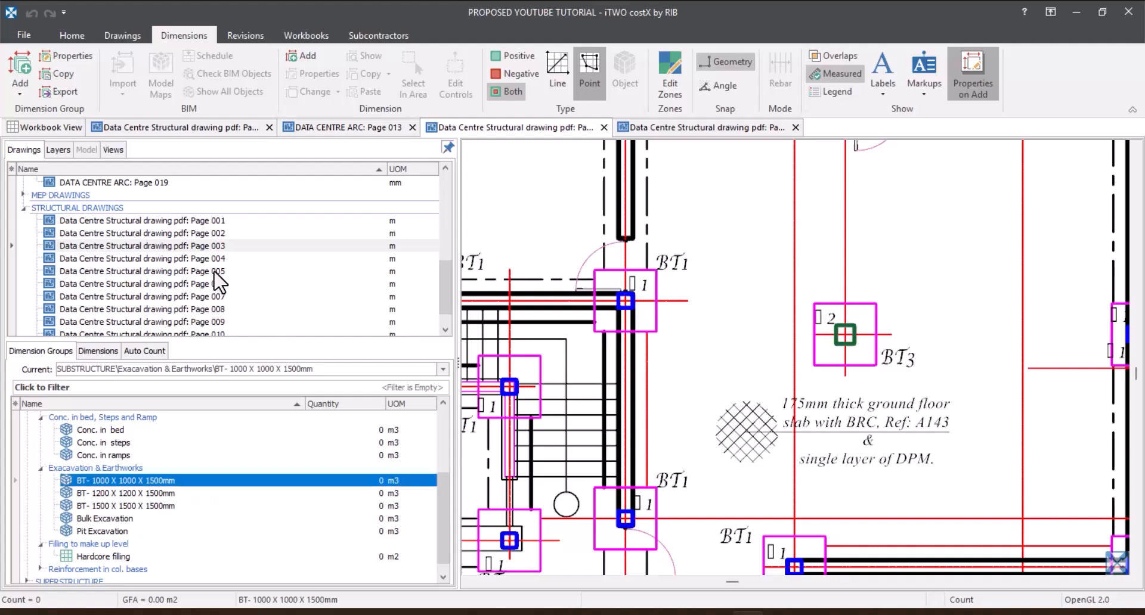
Recheck the B.T.1 base size on structural drawing Page 004 and reopen the Page 003 foundation plan.
{"action": "double_click", "coordinate": [217, 263]}
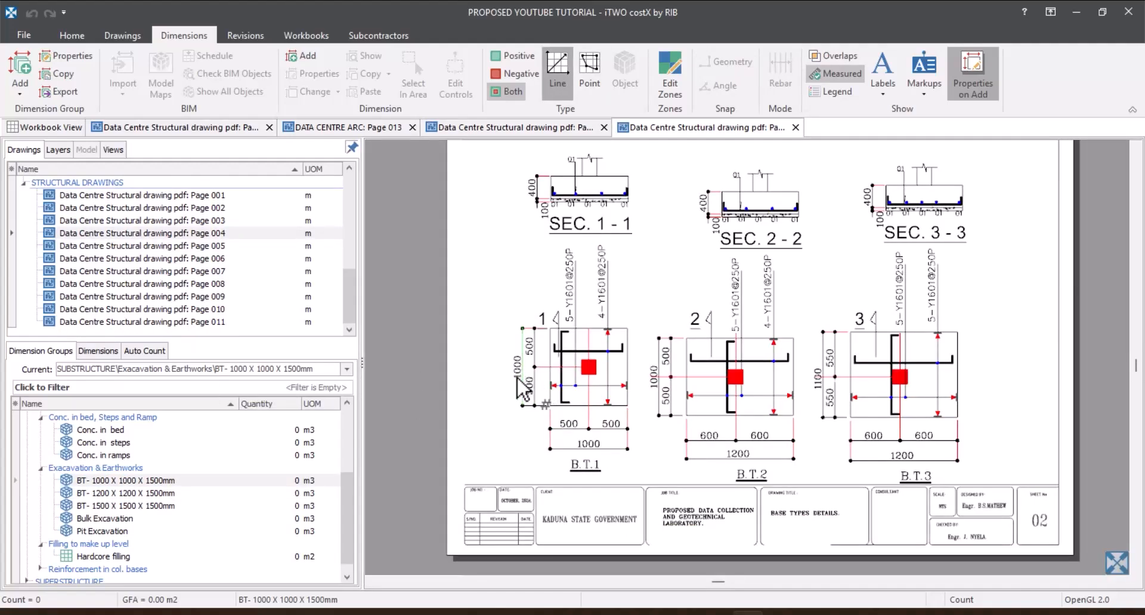
{"action": "left_click", "coordinate": [149, 482]}
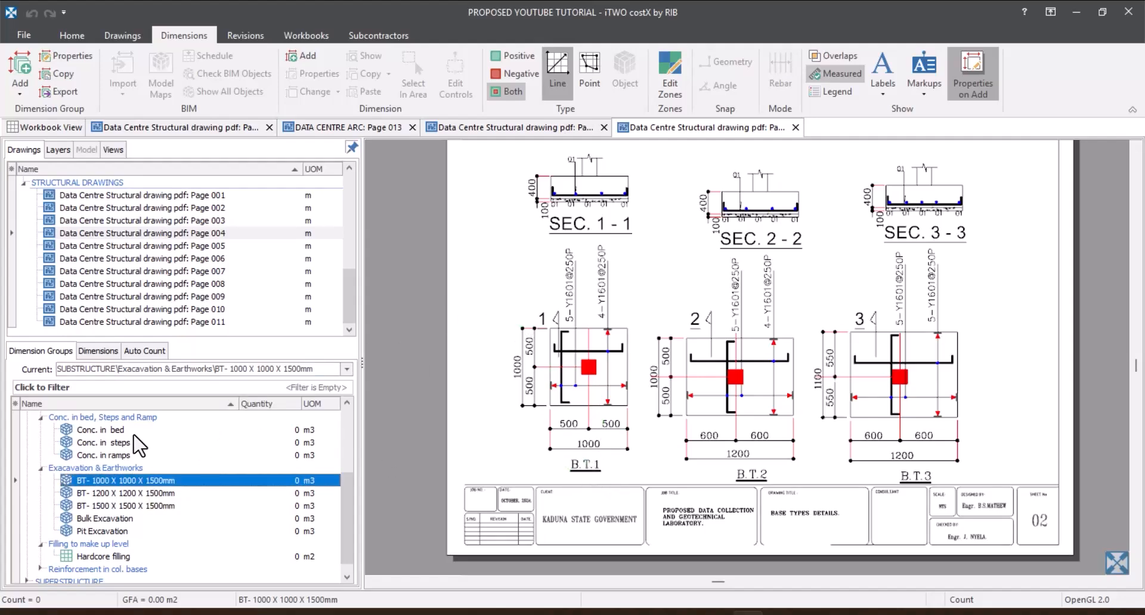
{"action": "double_click", "coordinate": [207, 224]}
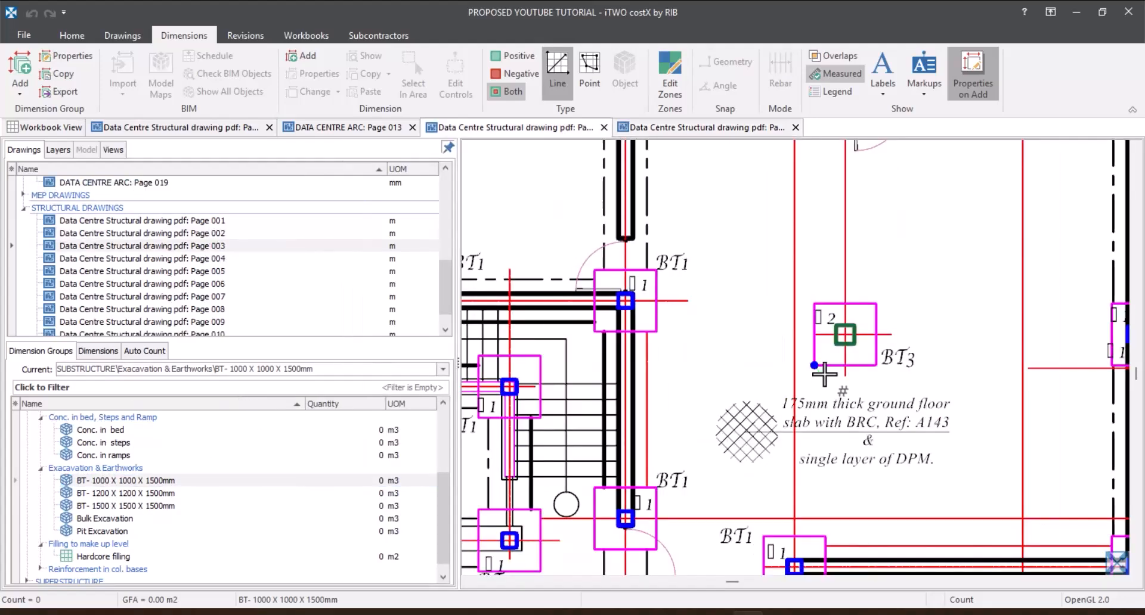
Examine the base type labels across the foundation plan to find a clear BT1 label beside its column base.
{"action": "scroll", "coordinate": [823, 360], "scroll_direction": "down", "scroll_amount": 5}
{"action": "scroll", "coordinate": [536, 346], "scroll_direction": "up", "scroll_amount": 3}
{"action": "scroll", "coordinate": [513, 340], "scroll_direction": "down", "scroll_amount": 3}
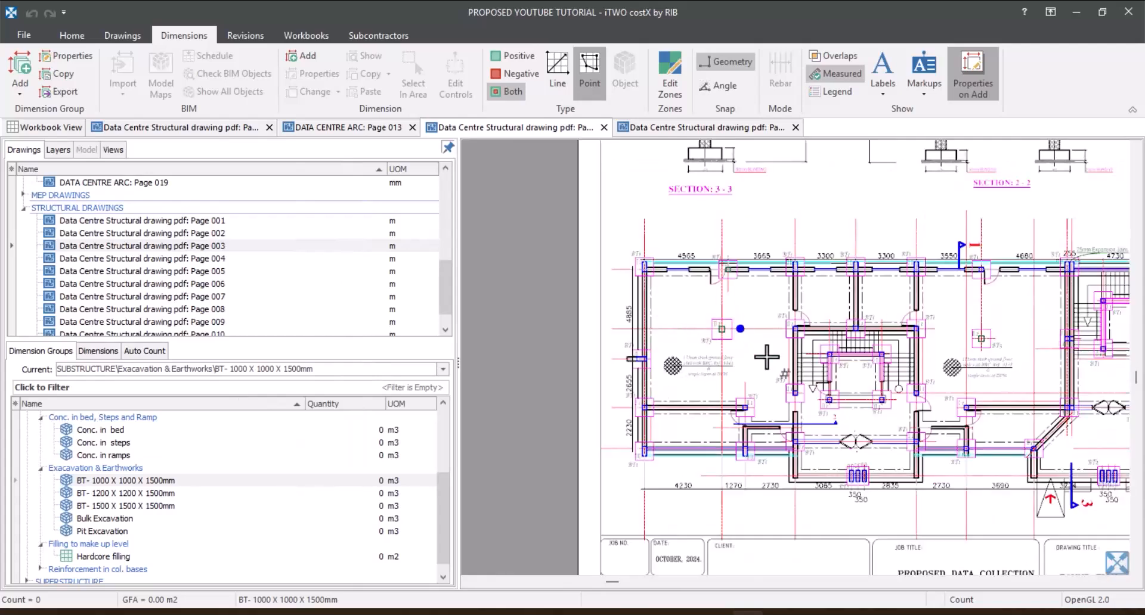
{"action": "scroll", "coordinate": [675, 357], "scroll_direction": "up", "scroll_amount": 3}
{"action": "scroll", "coordinate": [769, 278], "scroll_direction": "up", "scroll_amount": 1}
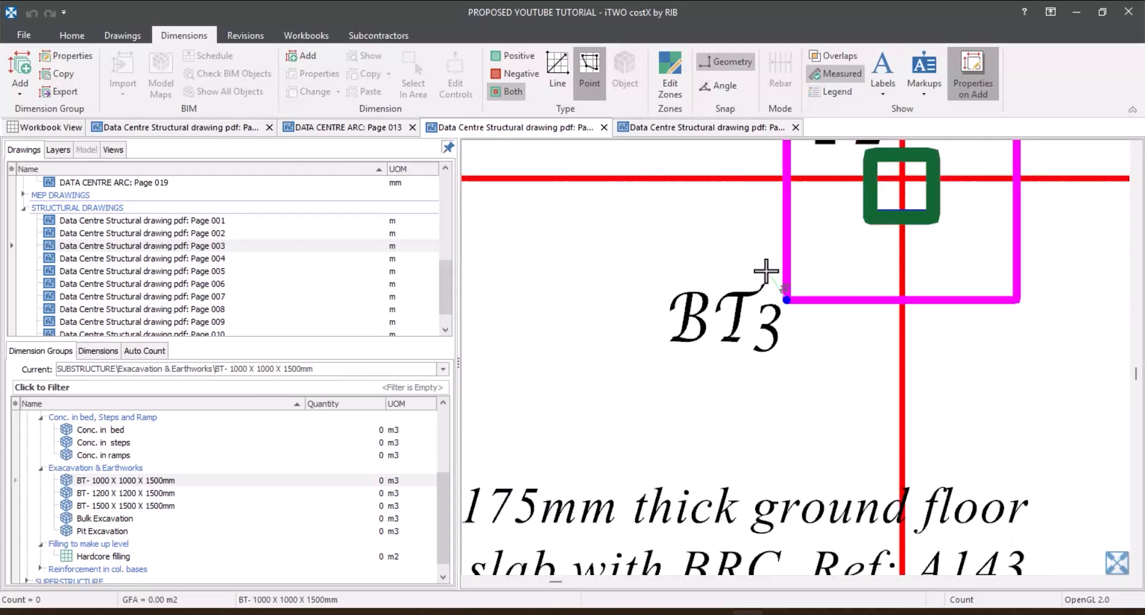
{"action": "scroll", "coordinate": [759, 274], "scroll_direction": "down", "scroll_amount": 2}
{"action": "scroll", "coordinate": [865, 263], "scroll_direction": "up", "scroll_amount": 1}
{"action": "scroll", "coordinate": [838, 249], "scroll_direction": "down", "scroll_amount": 2}
{"action": "scroll", "coordinate": [805, 286], "scroll_direction": "up", "scroll_amount": 2}
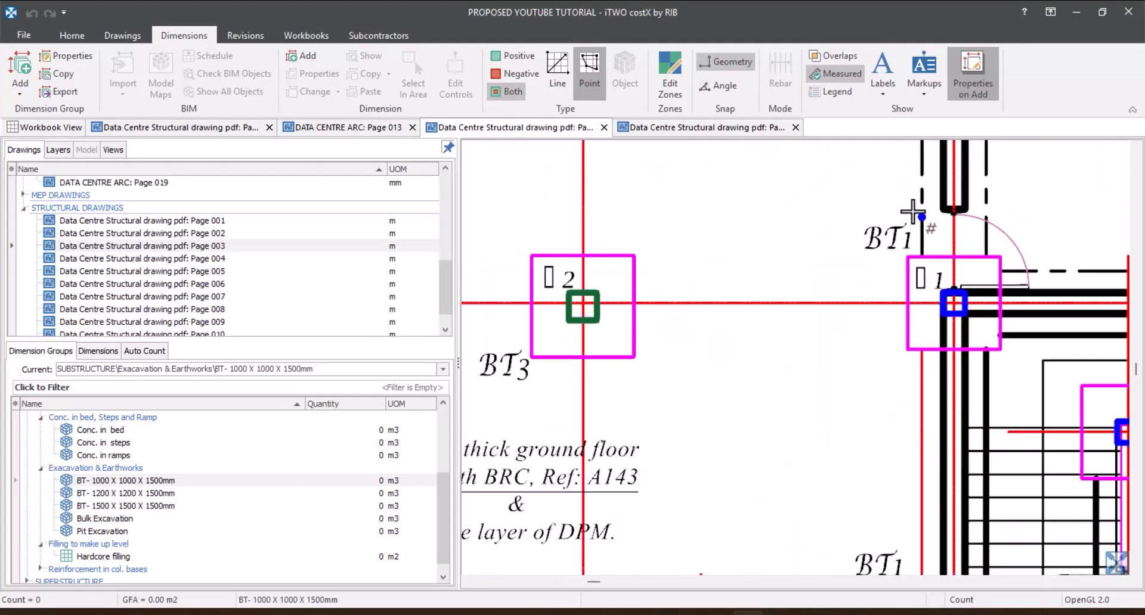
Capture a BT1 label from the foundation plan as the Auto Count search image for BT- 1000 X 1000 X 1500mm.
{"action": "left_click", "coordinate": [145, 351]}
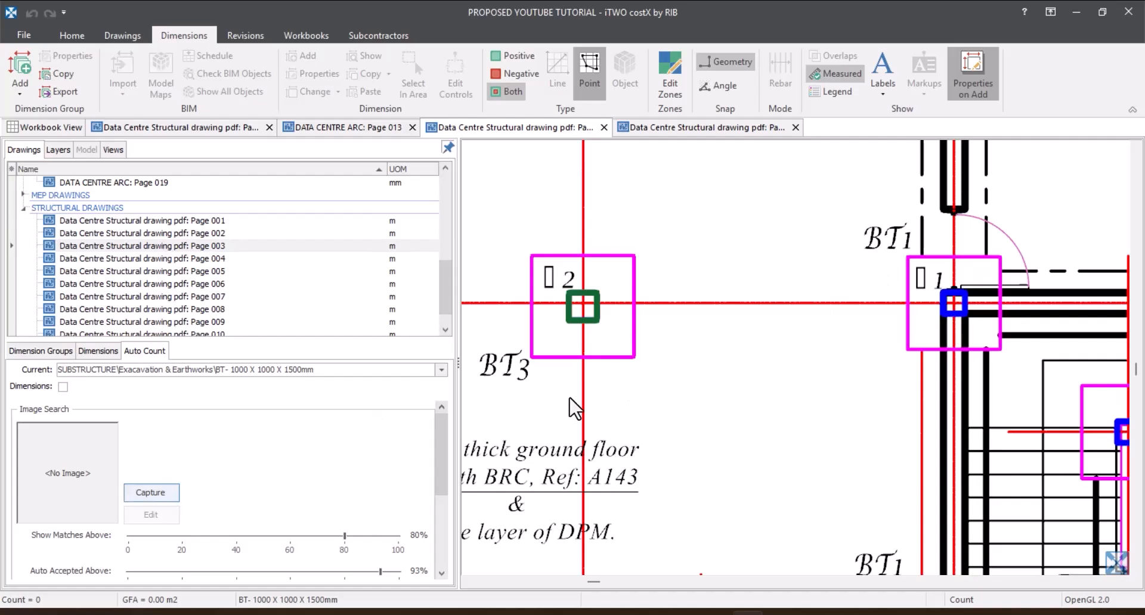
{"action": "left_click", "coordinate": [146, 493]}
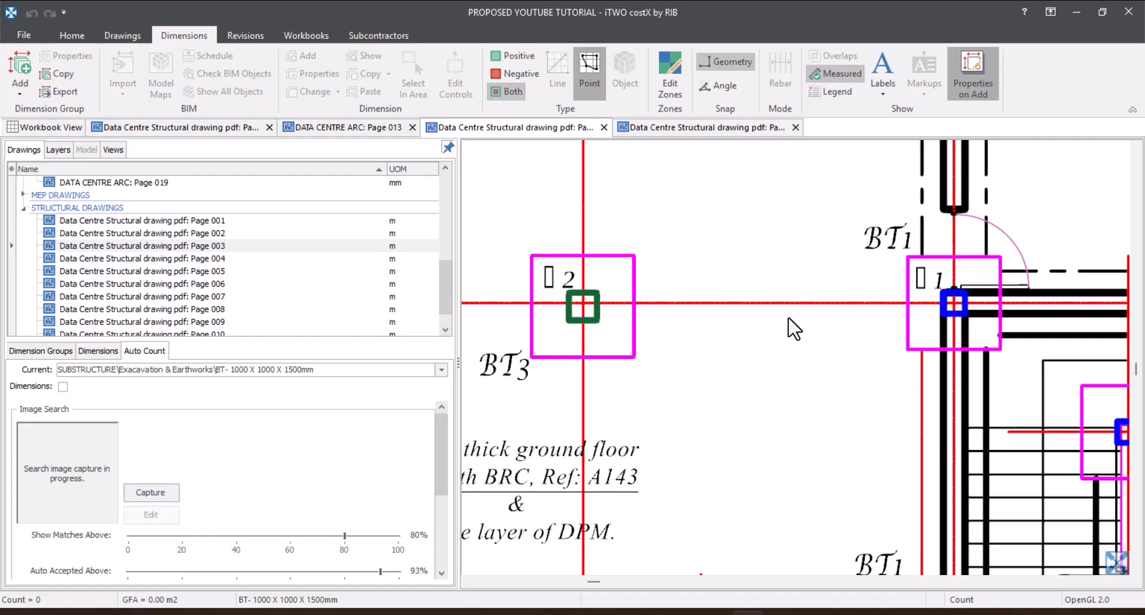
{"action": "scroll", "coordinate": [921, 238], "scroll_direction": "up", "scroll_amount": 3}
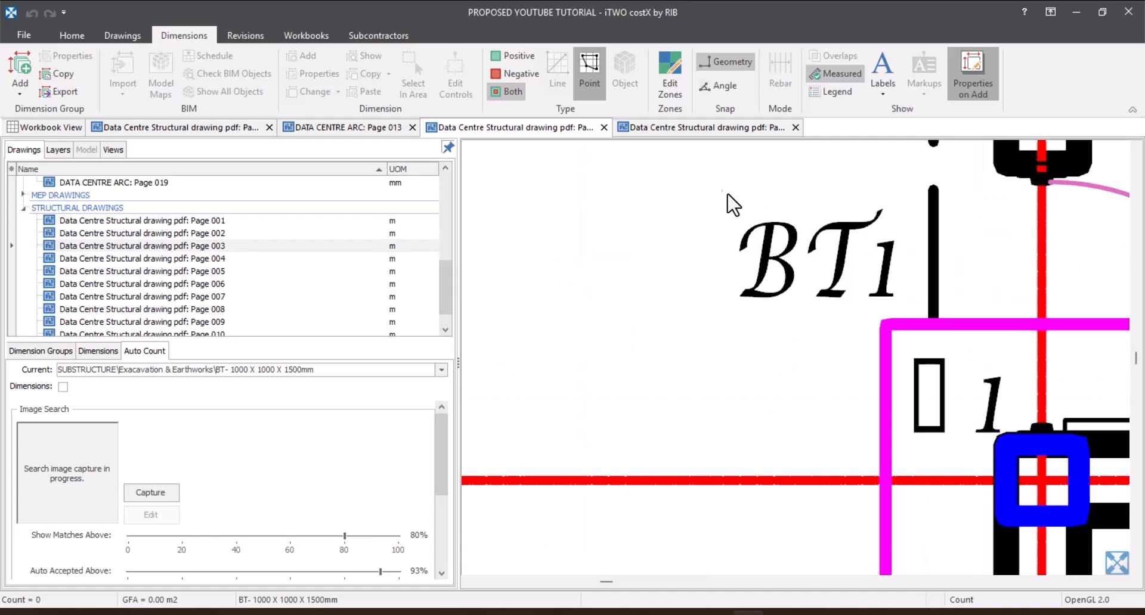
{"action": "left_click_drag", "start_coordinate": [721, 191], "coordinate": [911, 313]}
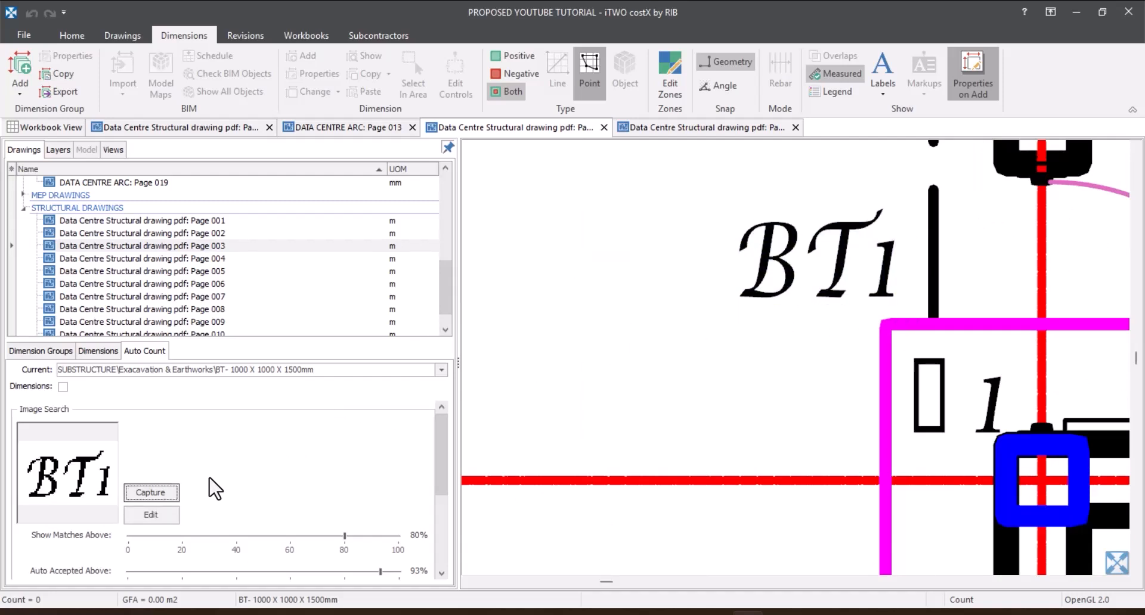
{"action": "left_click_drag", "start_coordinate": [445, 455], "coordinate": [447, 496]}
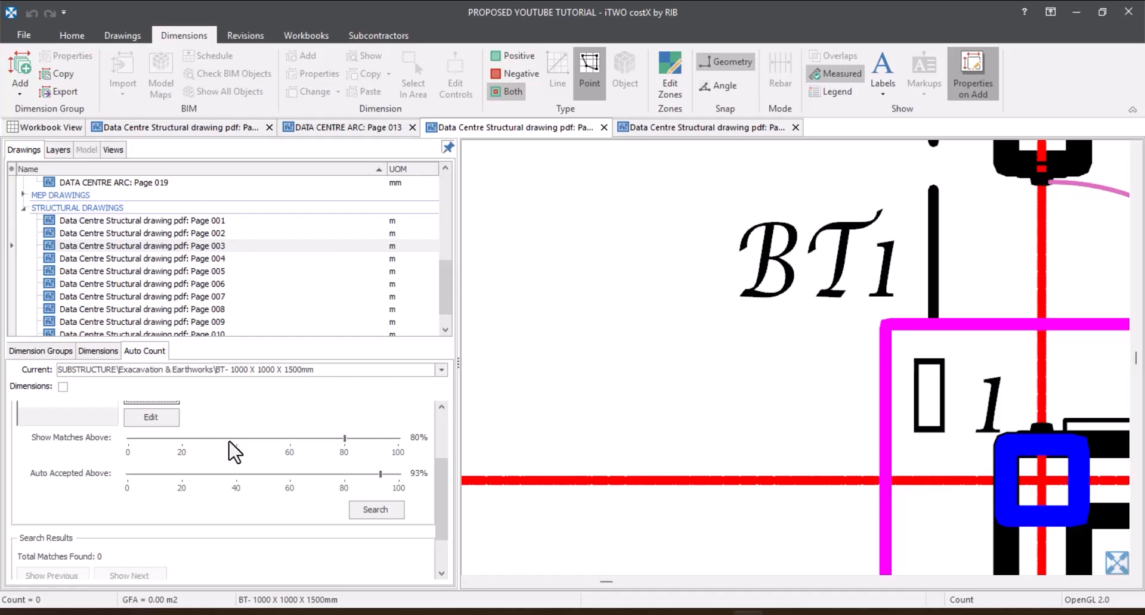
Run the Auto Count search for the captured BT1 label, with Show Matches Above at 80% and Auto Accepted Above at 93%.
{"action": "scroll", "coordinate": [355, 465], "scroll_direction": "up", "scroll_amount": 1}
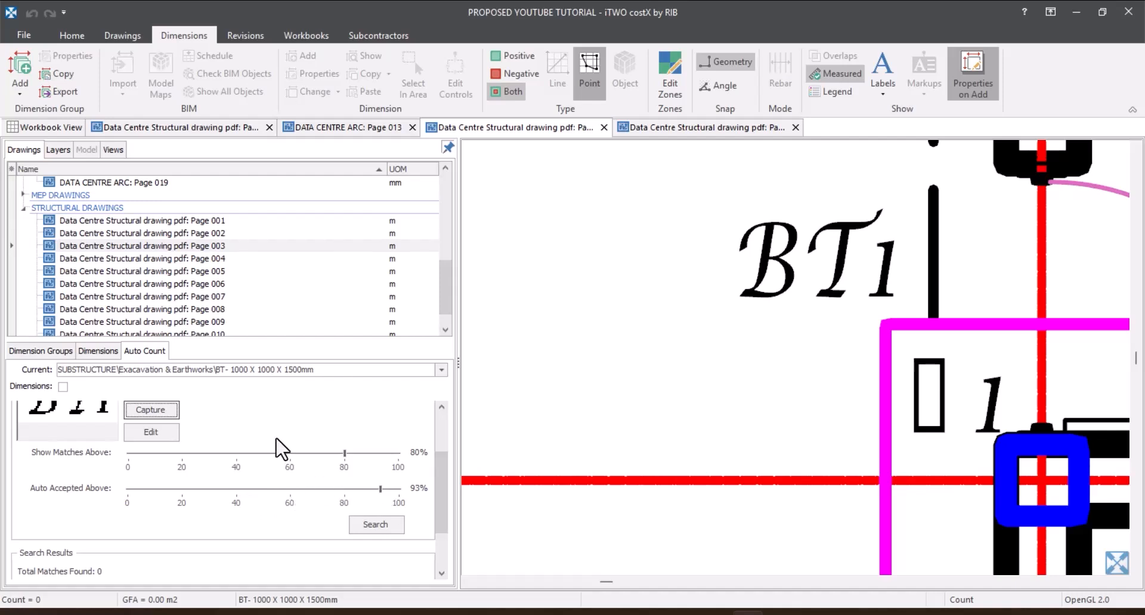
{"action": "left_click", "coordinate": [395, 529]}
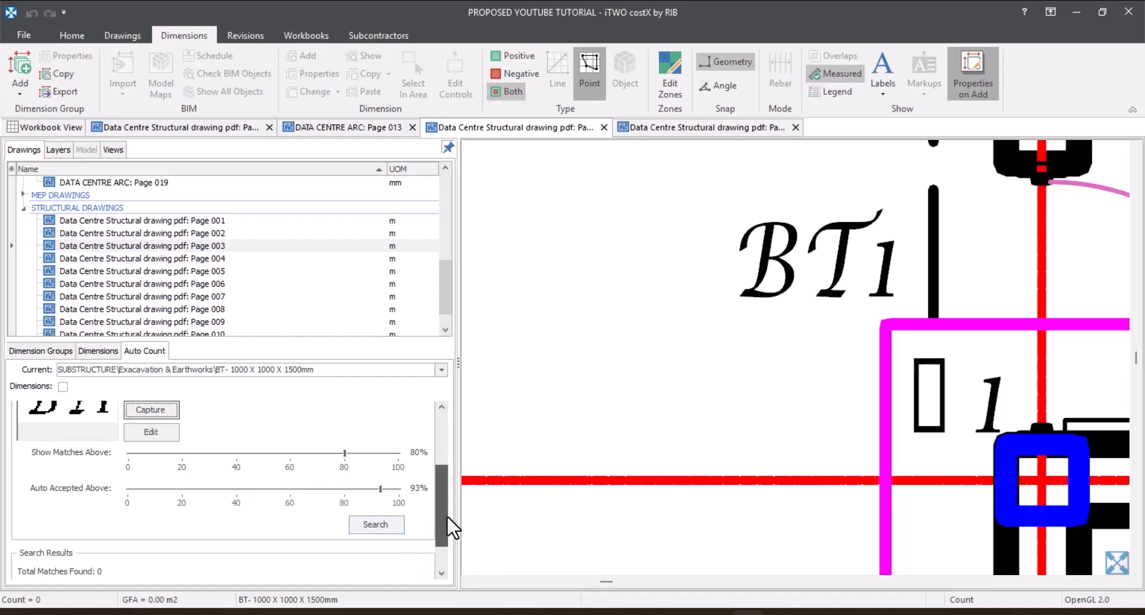
{"action": "left_click_drag", "start_coordinate": [451, 527], "coordinate": [439, 541]}
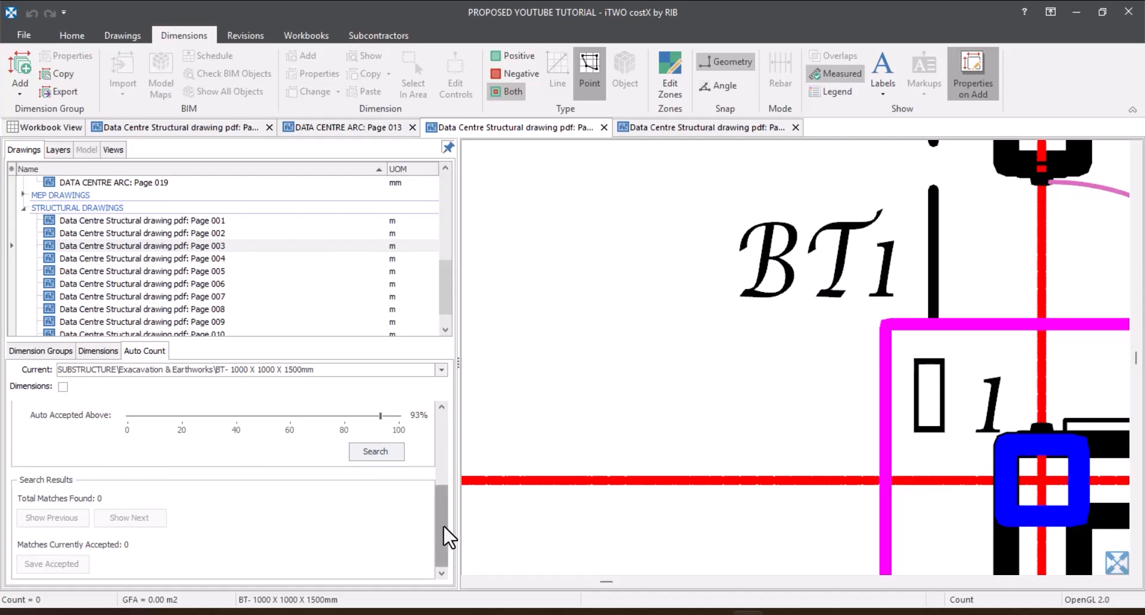
{"action": "left_click_drag", "start_coordinate": [442, 524], "coordinate": [435, 507]}
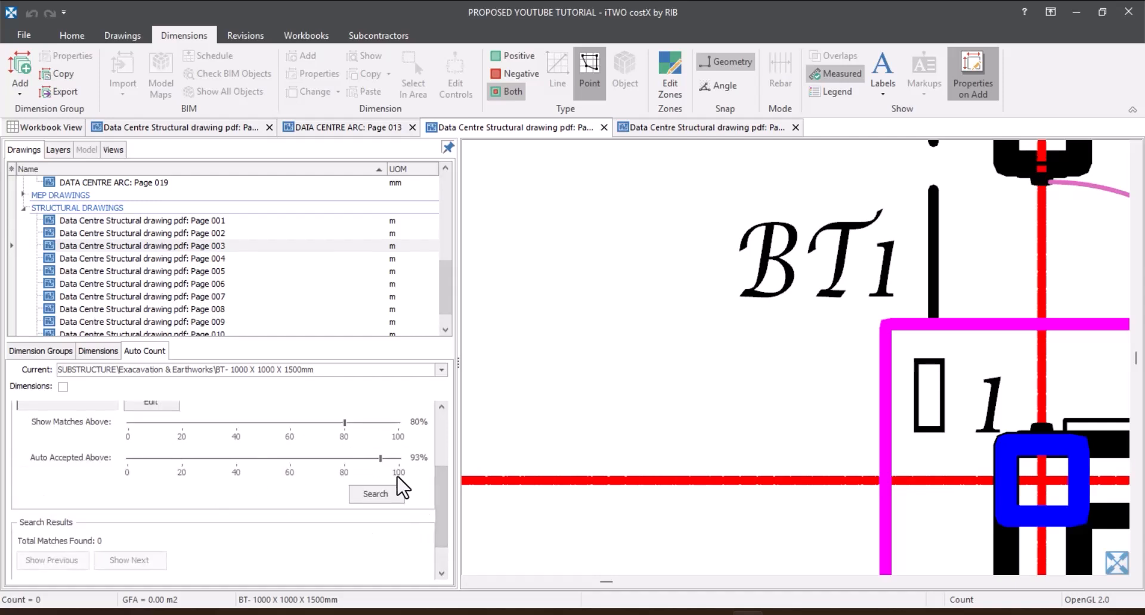
{"action": "left_click", "coordinate": [366, 498]}
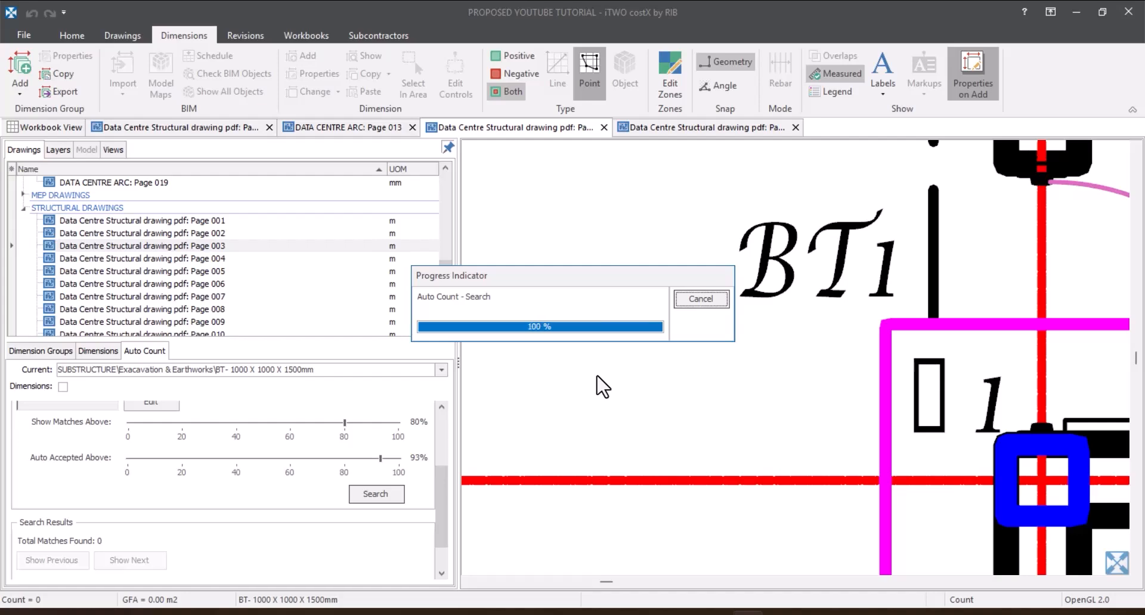
Examine the highlighted BT1 matches across the foundation plan to compare accepted, unaccepted and missed labels.
{"action": "scroll", "coordinate": [816, 323], "scroll_direction": "down", "scroll_amount": 5}
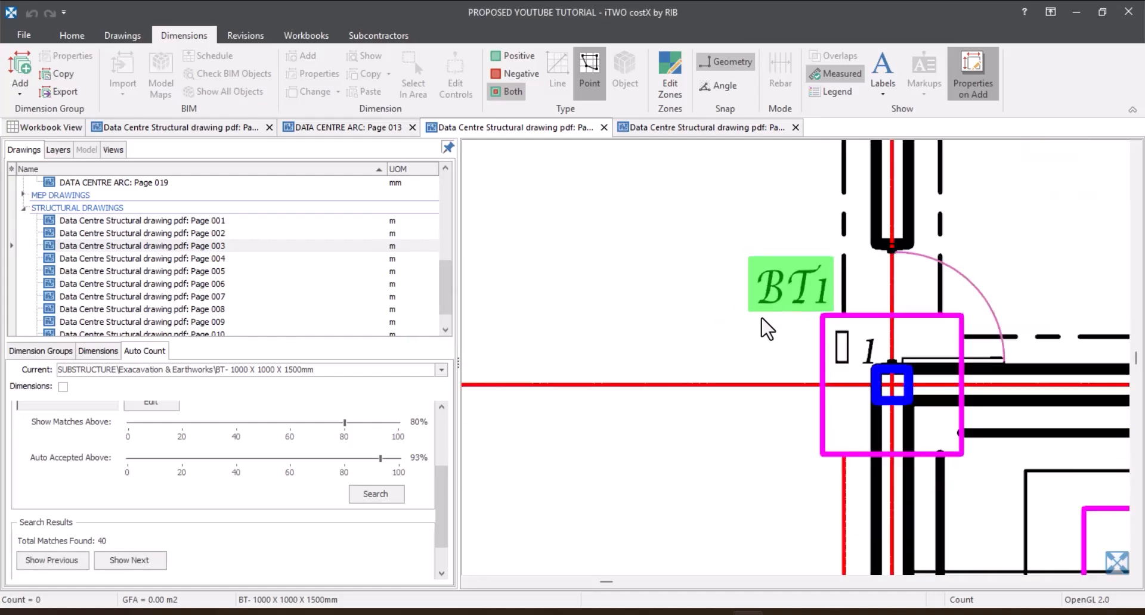
{"action": "scroll", "coordinate": [814, 358], "scroll_direction": "up", "scroll_amount": 4}
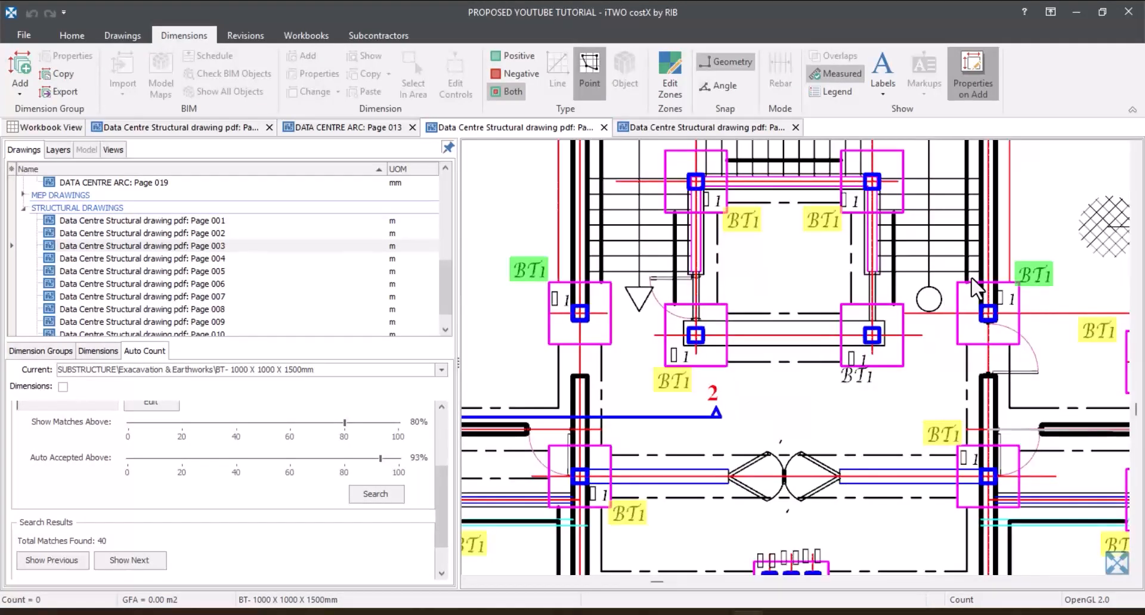
{"action": "scroll", "coordinate": [733, 332], "scroll_direction": "down", "scroll_amount": 3}
{"action": "scroll", "coordinate": [853, 391], "scroll_direction": "up", "scroll_amount": 5}
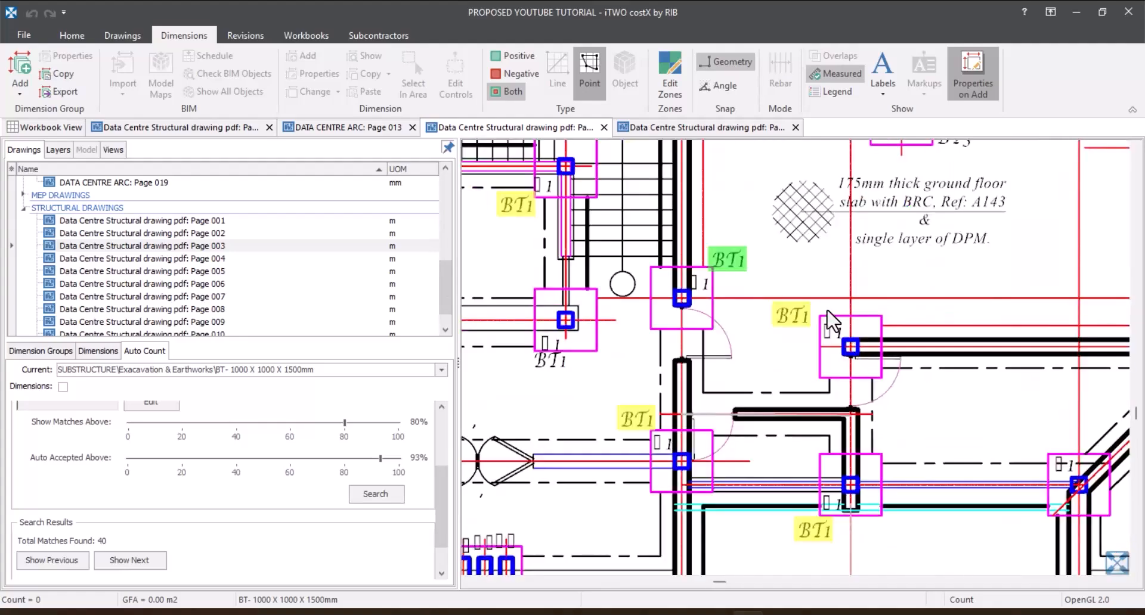
{"action": "scroll", "coordinate": [840, 310], "scroll_direction": "down", "scroll_amount": 3}
{"action": "scroll", "coordinate": [841, 310], "scroll_direction": "down", "scroll_amount": 3}
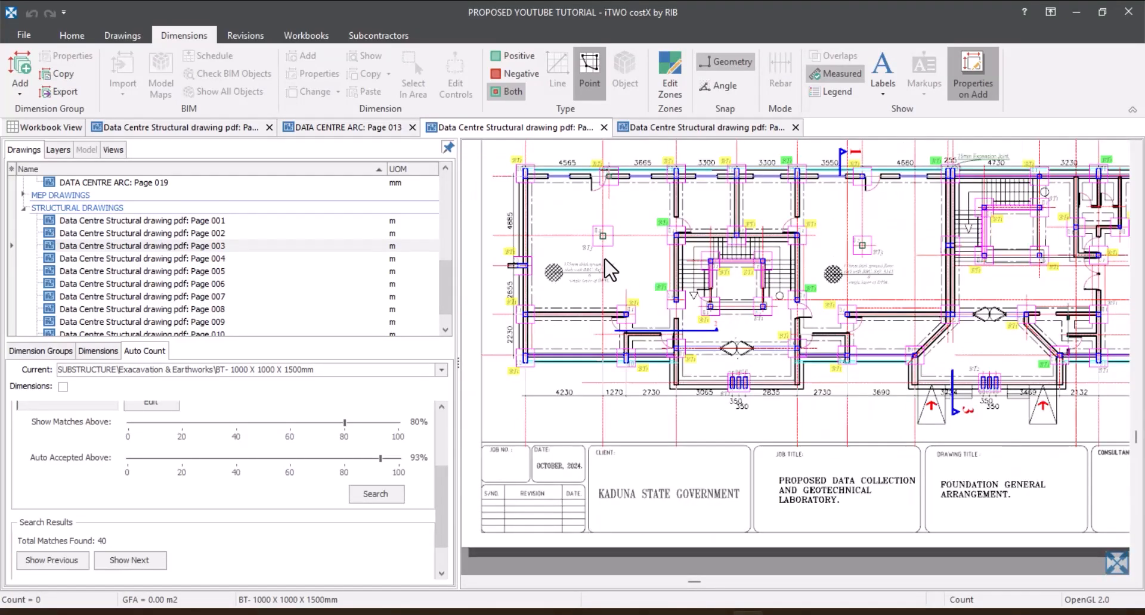
{"action": "scroll", "coordinate": [707, 145], "scroll_direction": "up", "scroll_amount": 5}
{"action": "scroll", "coordinate": [697, 191], "scroll_direction": "down", "scroll_amount": 5}
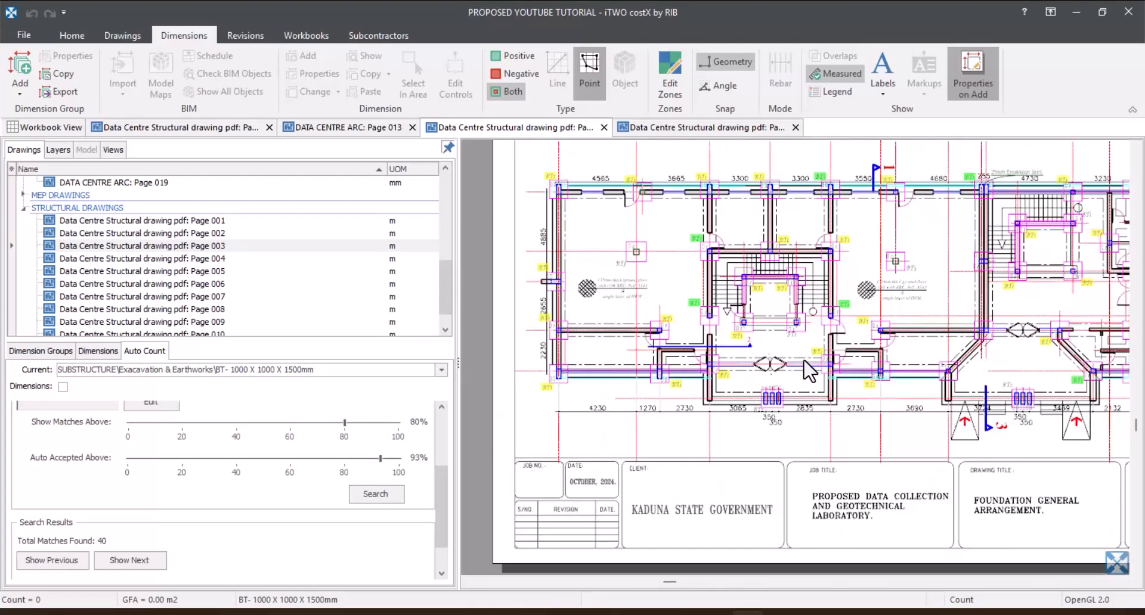
{"action": "scroll", "coordinate": [802, 369], "scroll_direction": "up", "scroll_amount": 5}
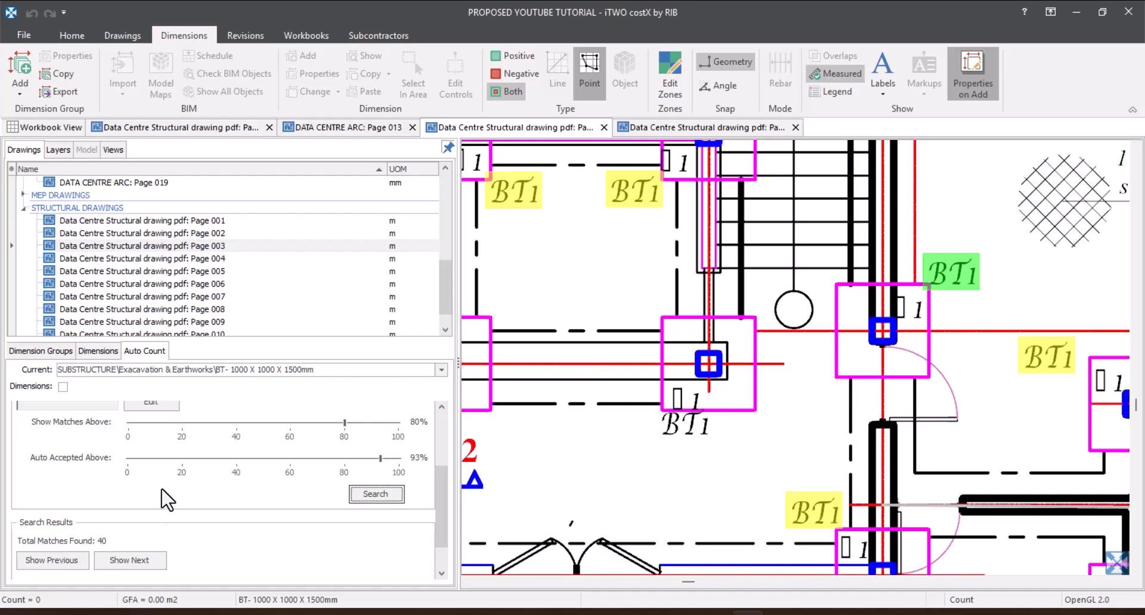
Accept the two unaccepted BT1 matches beside the column bases just outside the staircase and check the accepted total.
{"action": "scroll", "coordinate": [441, 508], "scroll_direction": "down", "scroll_amount": 1}
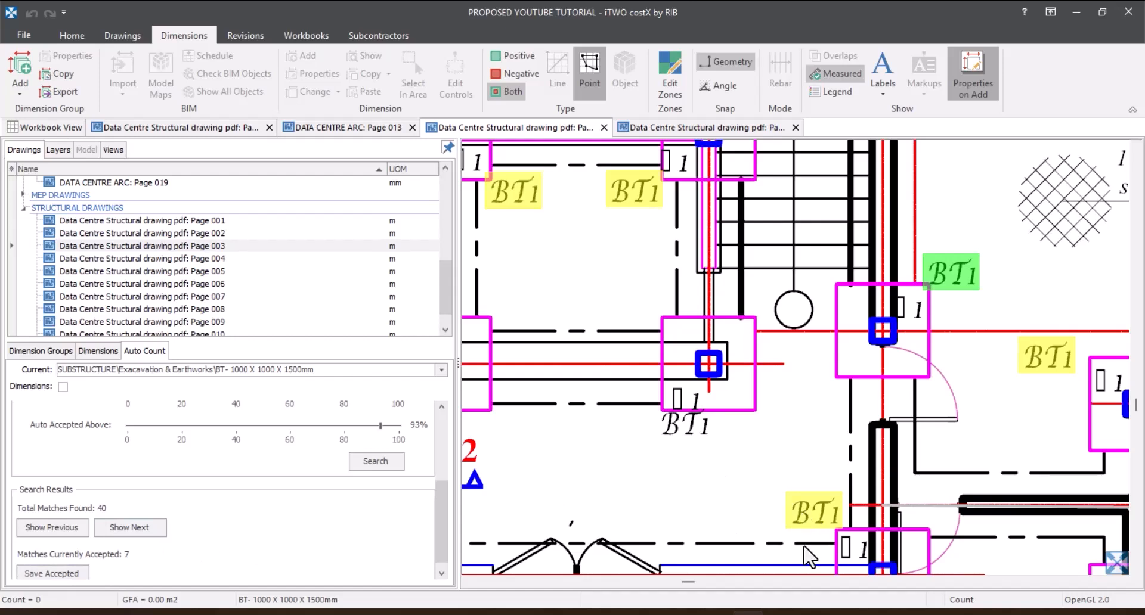
{"action": "left_click", "coordinate": [808, 507]}
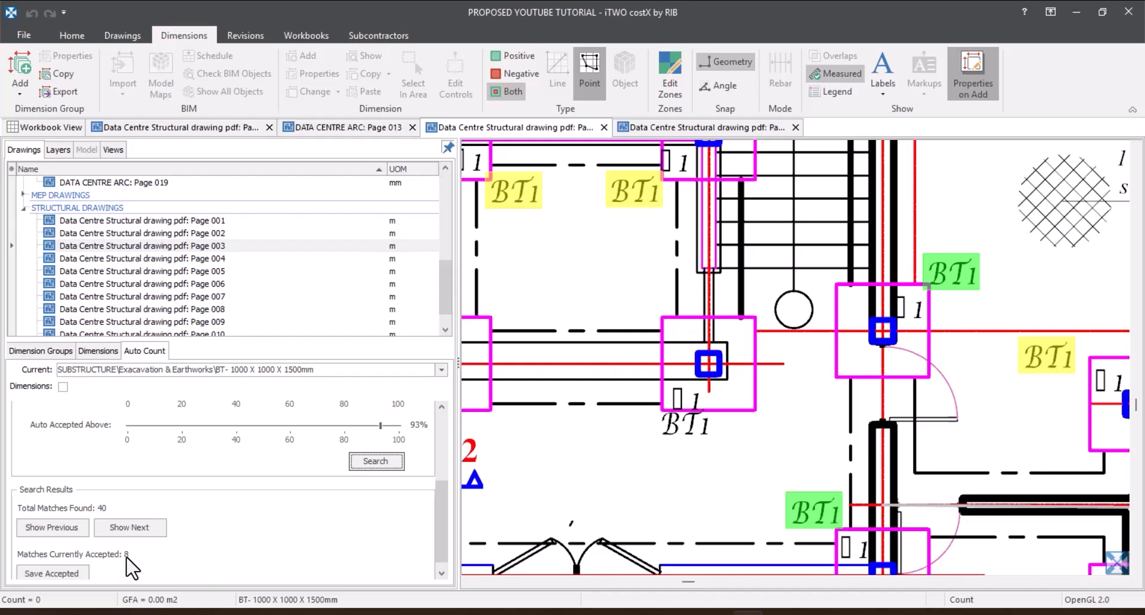
{"action": "left_click", "coordinate": [1030, 365]}
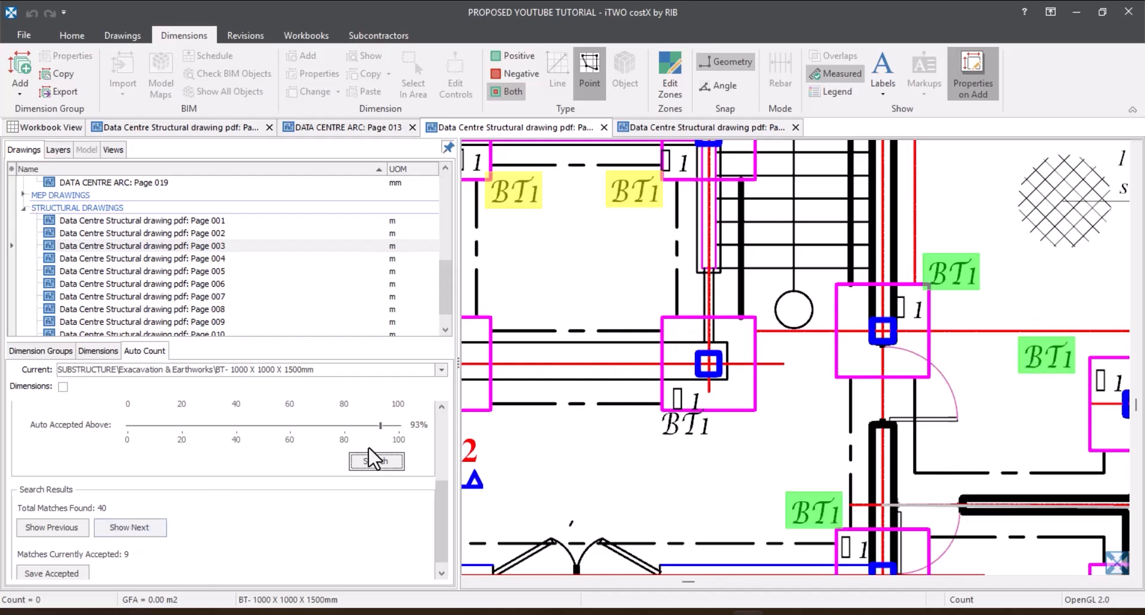
{"action": "scroll", "coordinate": [648, 343], "scroll_direction": "down", "scroll_amount": 3}
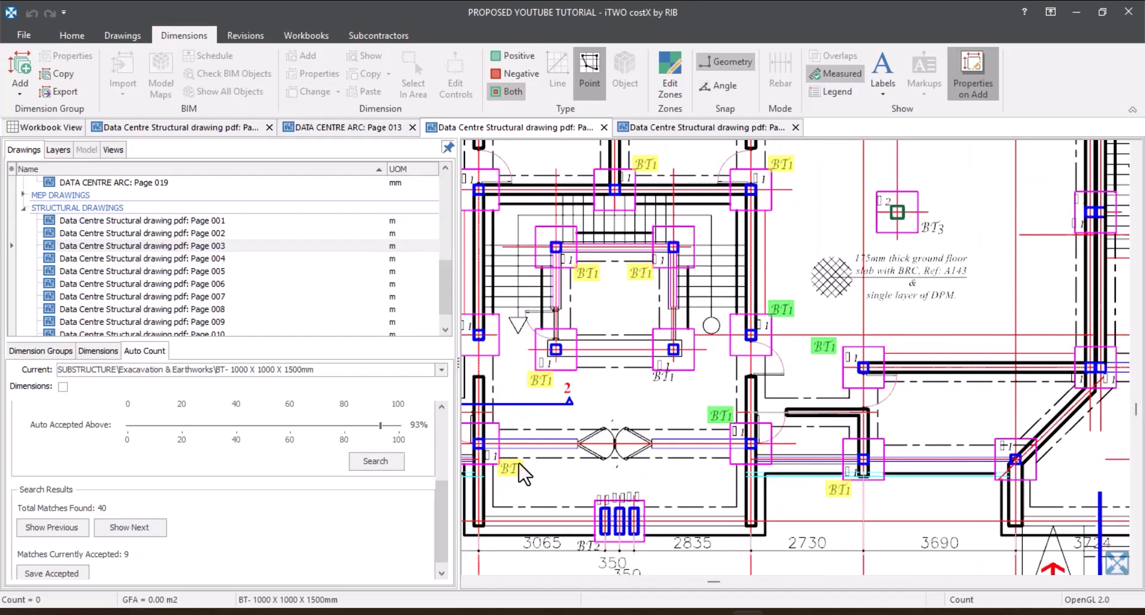
Accept the BT1 match at the stair core's upper-left column base and lower the auto-accept threshold to 88%.
{"action": "left_click_drag", "start_coordinate": [436, 509], "coordinate": [442, 486]}
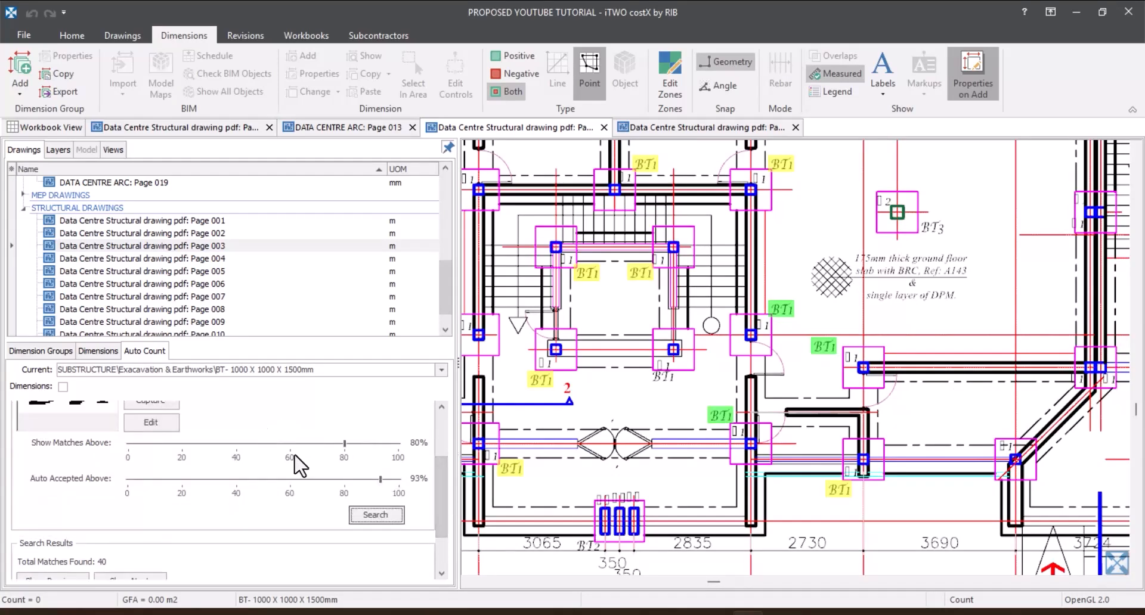
{"action": "left_click_drag", "start_coordinate": [343, 447], "coordinate": [342, 445]}
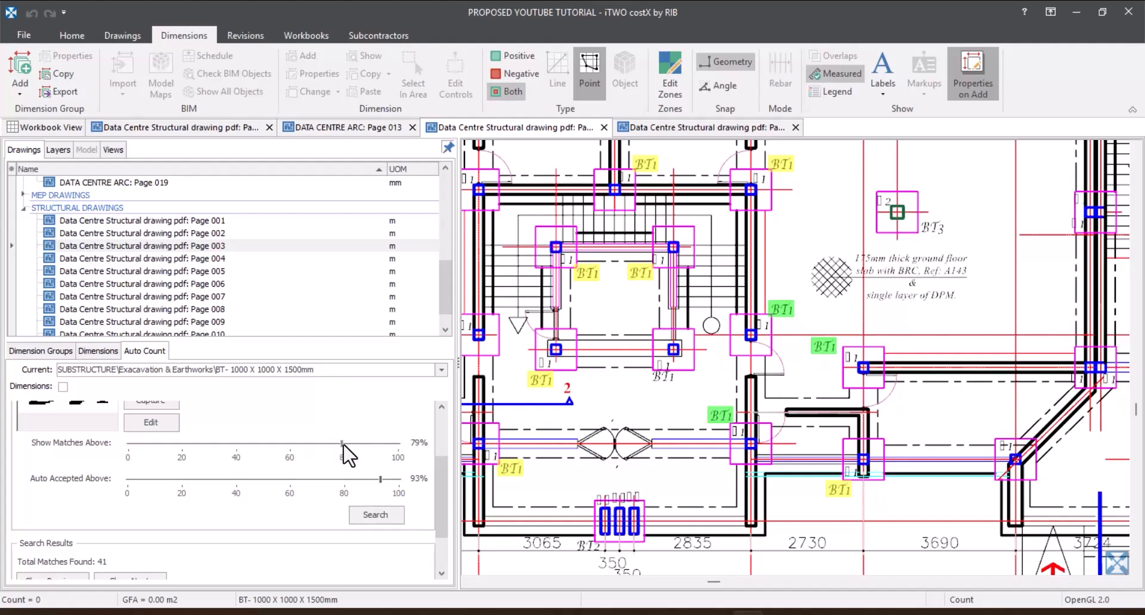
{"action": "left_click_drag", "start_coordinate": [343, 446], "coordinate": [347, 446]}
{"action": "left_click", "coordinate": [588, 273]}
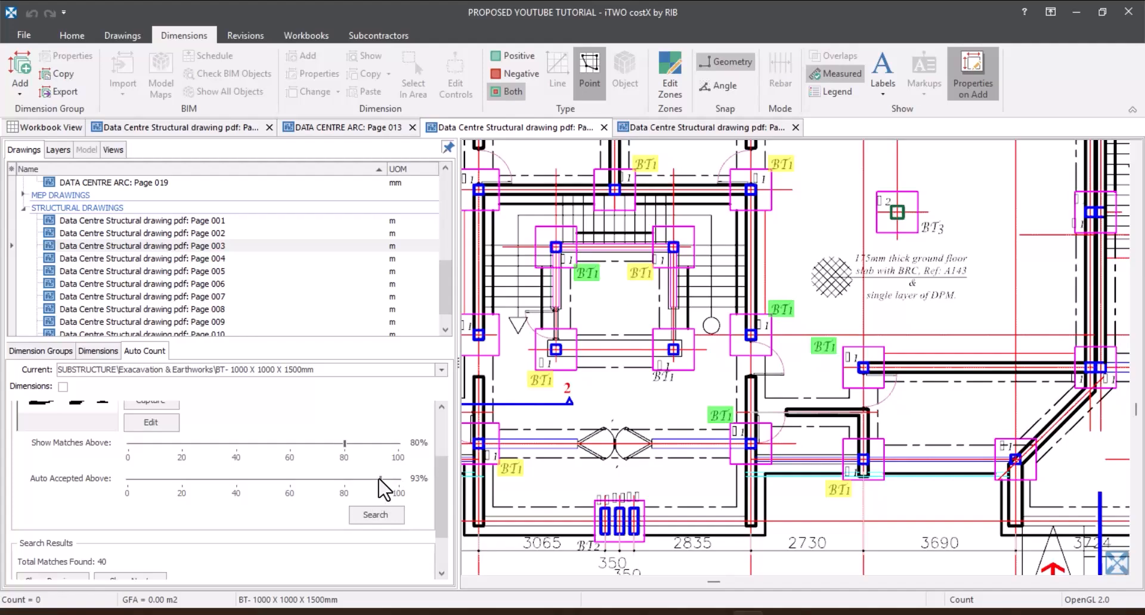
{"action": "left_click_drag", "start_coordinate": [375, 480], "coordinate": [366, 479]}
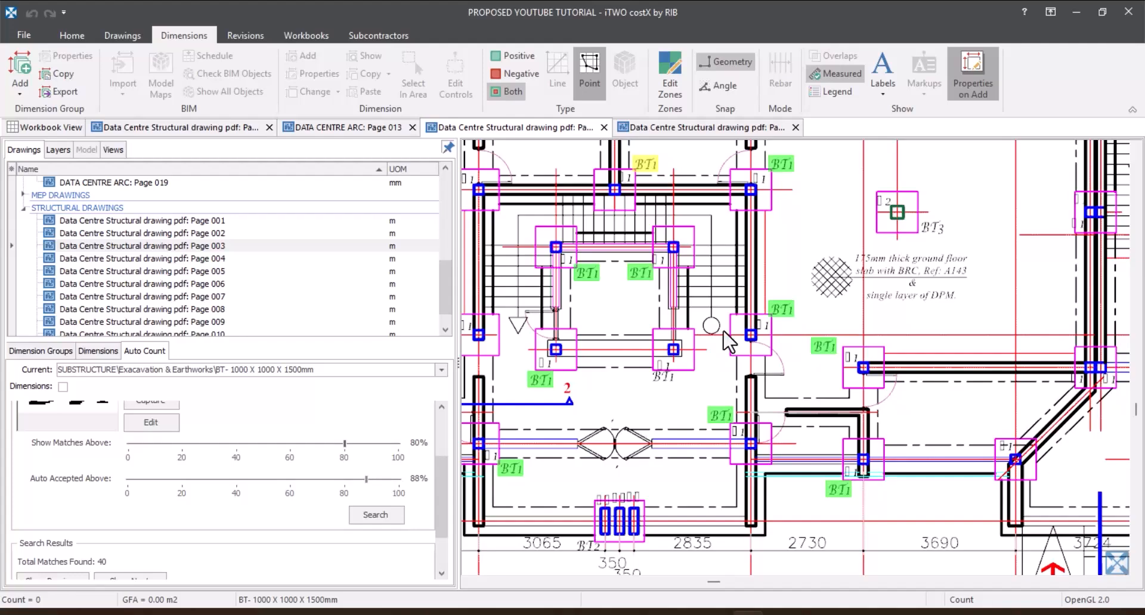
Lower the auto-accept threshold to 81% to accept the BT1 matches along the upper wall.
{"action": "scroll", "coordinate": [724, 394], "scroll_direction": "down", "scroll_amount": 3}
{"action": "scroll", "coordinate": [666, 209], "scroll_direction": "up", "scroll_amount": 5}
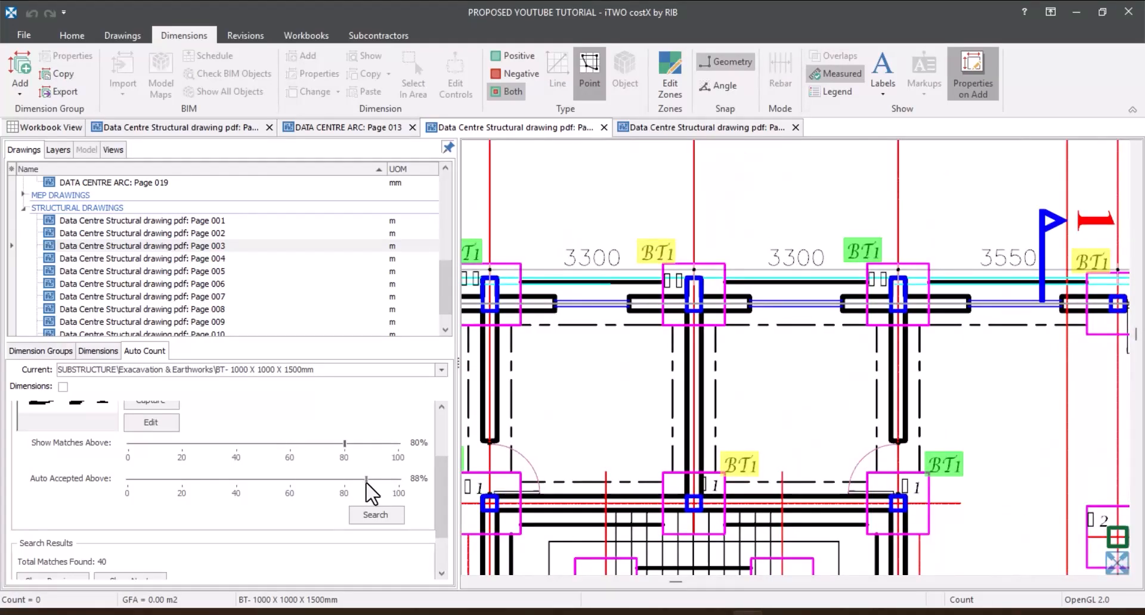
{"action": "left_click_drag", "start_coordinate": [365, 484], "coordinate": [348, 486]}
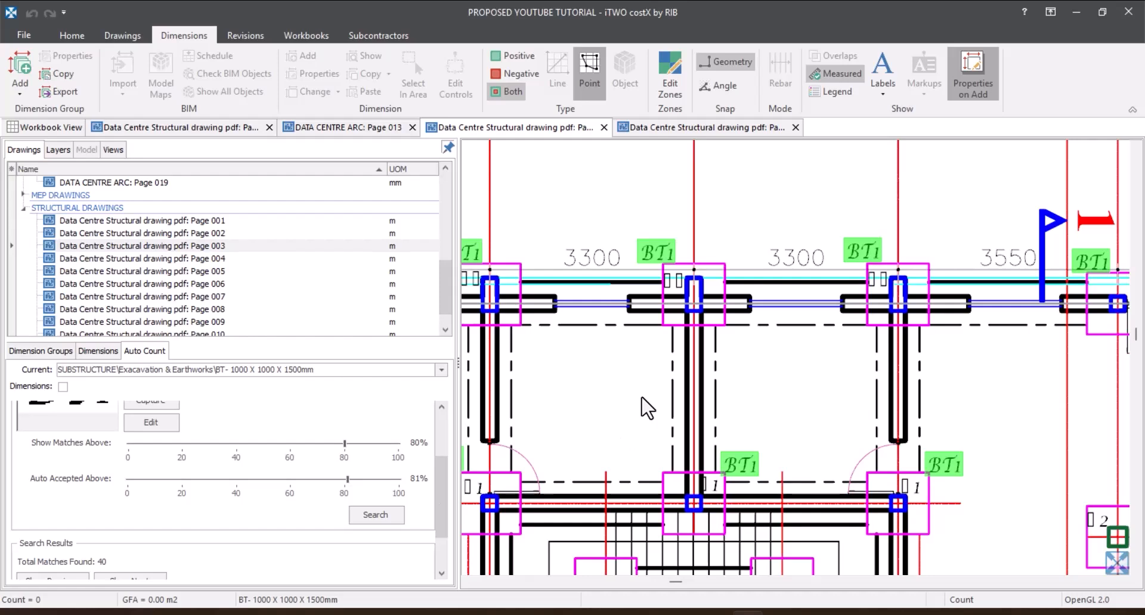
{"action": "scroll", "coordinate": [632, 372], "scroll_direction": "down", "scroll_amount": 5}
{"action": "scroll", "coordinate": [753, 361], "scroll_direction": "up", "scroll_amount": 4}
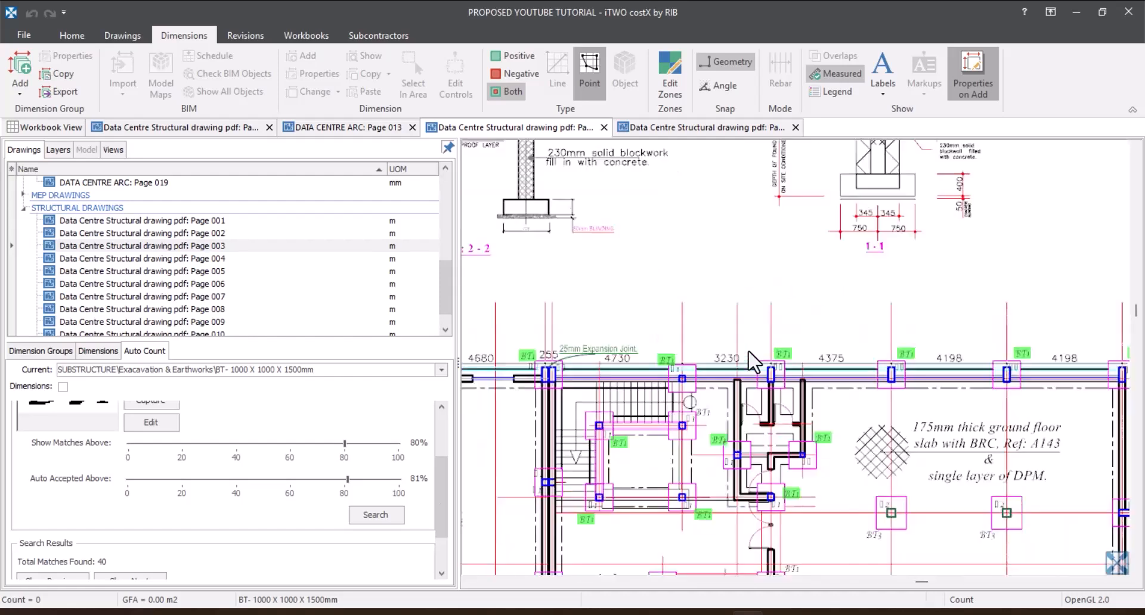
Accept the BT1 match between the two 4198 bays on the right hall's lower wall and check for missed labels nearby.
{"action": "scroll", "coordinate": [733, 320], "scroll_direction": "down", "scroll_amount": 3}
{"action": "scroll", "coordinate": [784, 440], "scroll_direction": "up", "scroll_amount": 3}
{"action": "scroll", "coordinate": [992, 575], "scroll_direction": "up", "scroll_amount": 2}
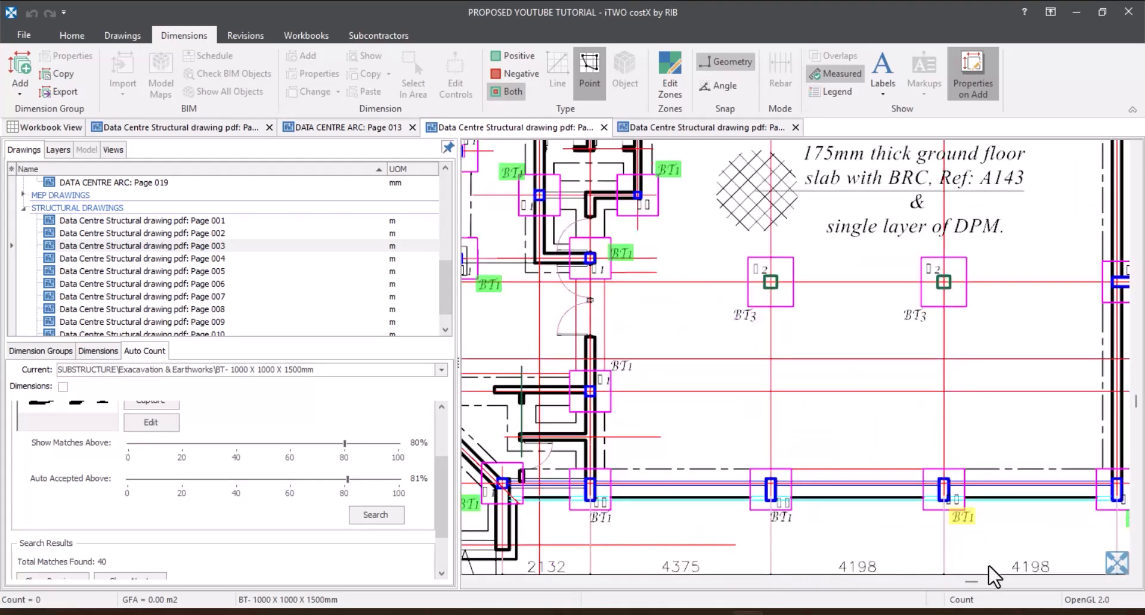
{"action": "scroll", "coordinate": [993, 575], "scroll_direction": "up", "scroll_amount": 2}
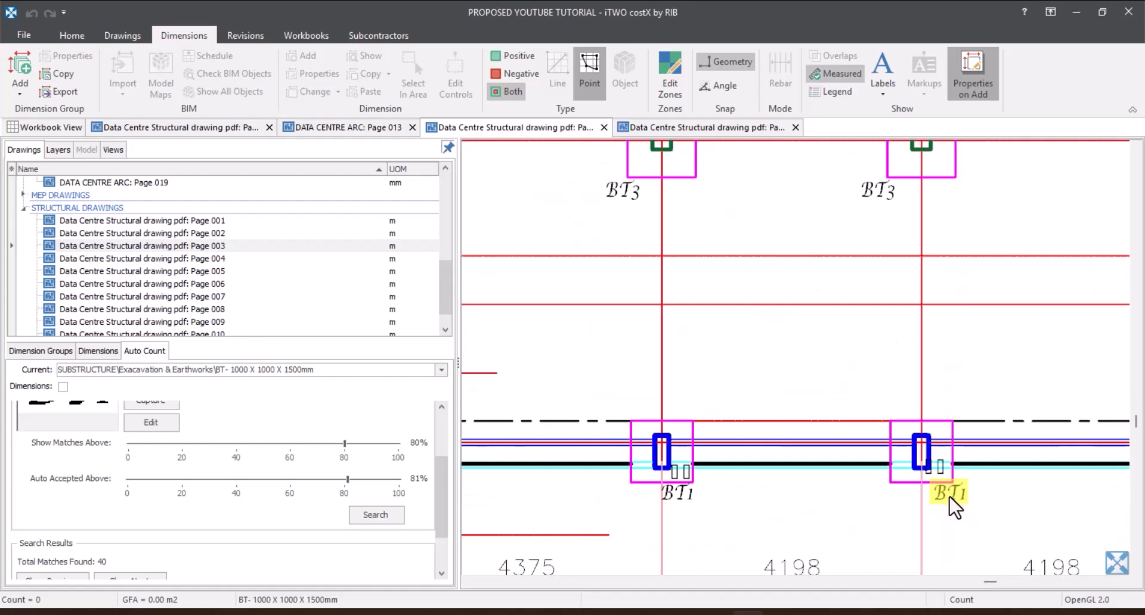
{"action": "left_click", "coordinate": [948, 498]}
{"action": "scroll", "coordinate": [805, 412], "scroll_direction": "down", "scroll_amount": 3}
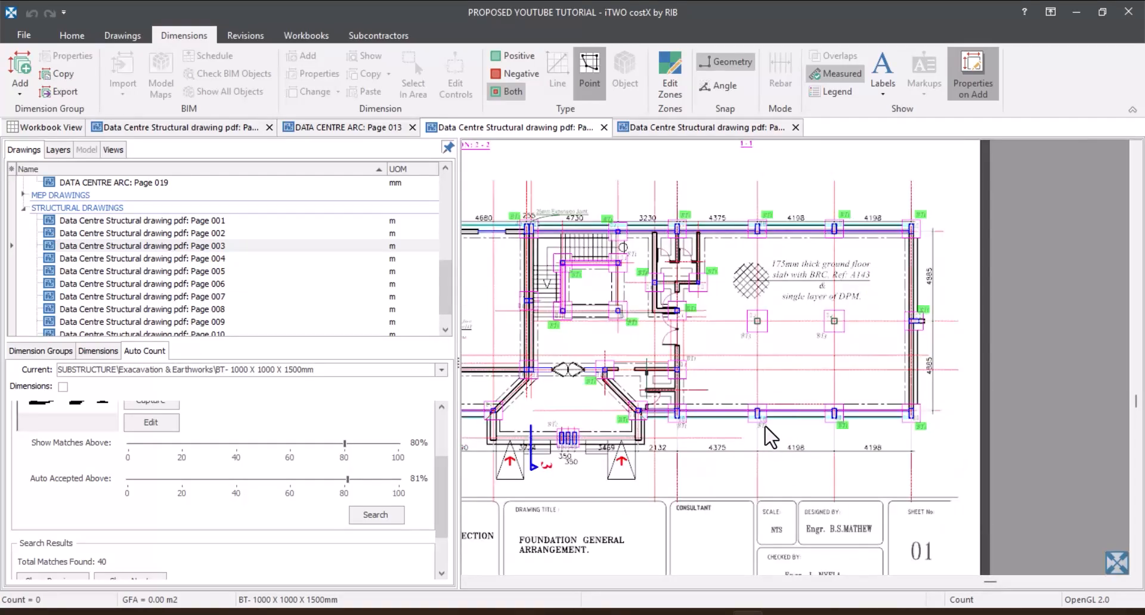
{"action": "scroll", "coordinate": [739, 441], "scroll_direction": "up", "scroll_amount": 3}
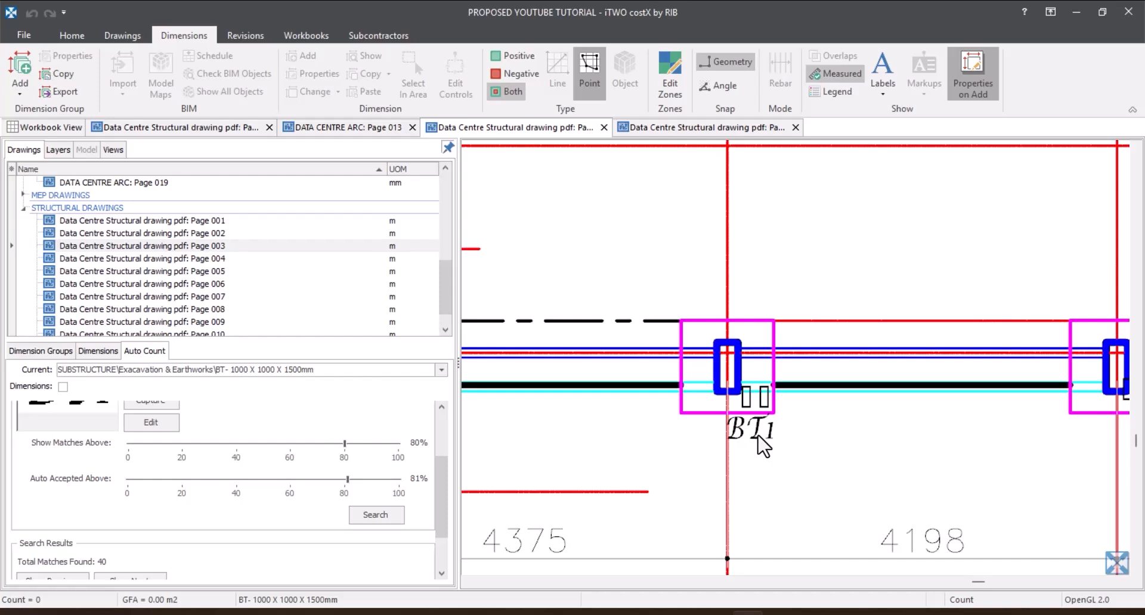
{"action": "scroll", "coordinate": [742, 435], "scroll_direction": "down", "scroll_amount": 3}
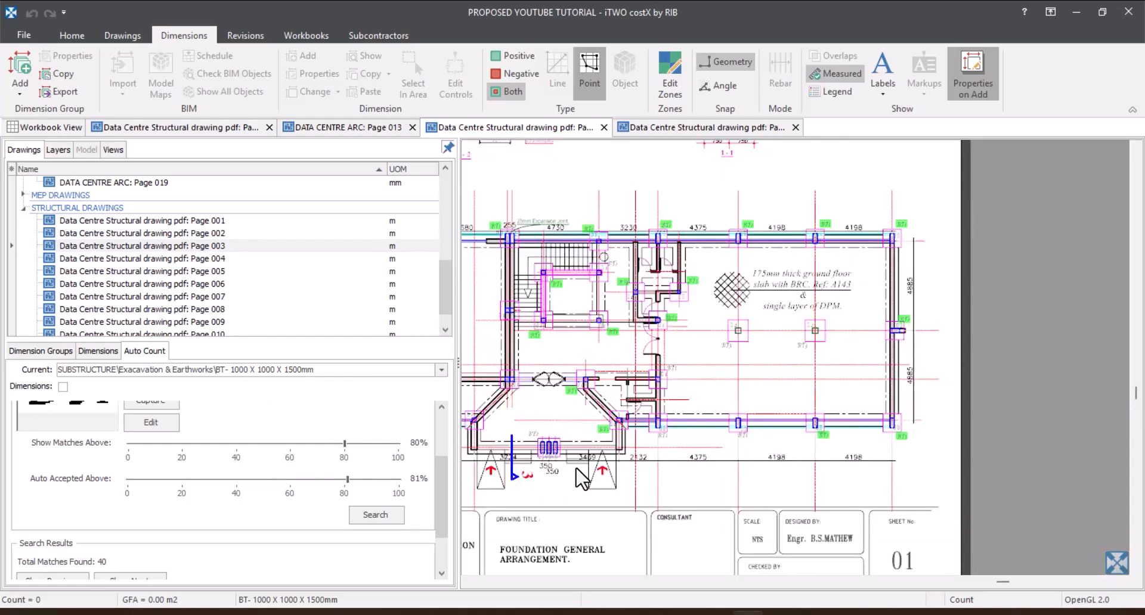
Lower both the show-matches and auto-accept thresholds to 69% and check the BT1 labels in the building's right wing.
{"action": "mouse_move", "coordinate": [346, 444]}
{"action": "left_mouse_down"}
{"action": "mouse_move", "coordinate": [357, 445]}
{"action": "mouse_move", "coordinate": [324, 445]}
{"action": "left_mouse_up"}
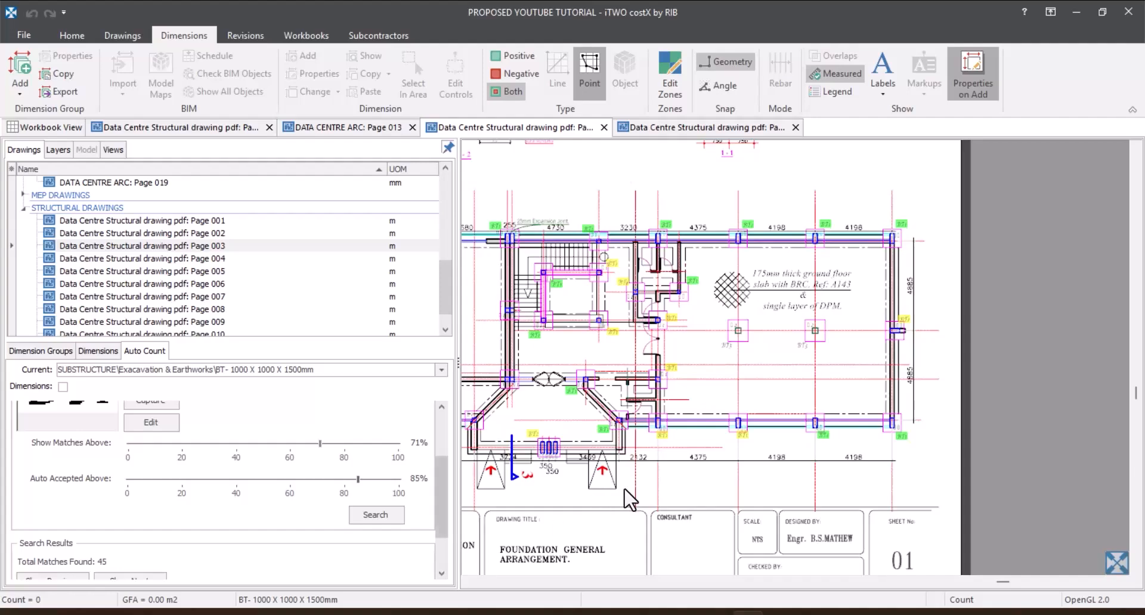
{"action": "scroll", "coordinate": [727, 443], "scroll_direction": "up", "scroll_amount": 3}
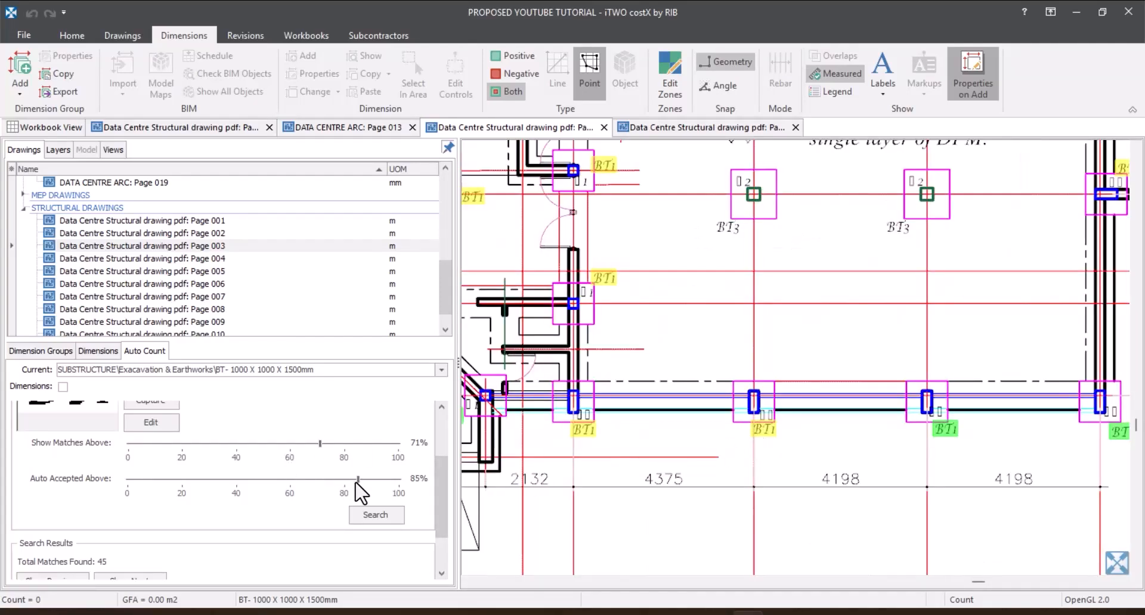
{"action": "left_click_drag", "start_coordinate": [358, 481], "coordinate": [318, 489]}
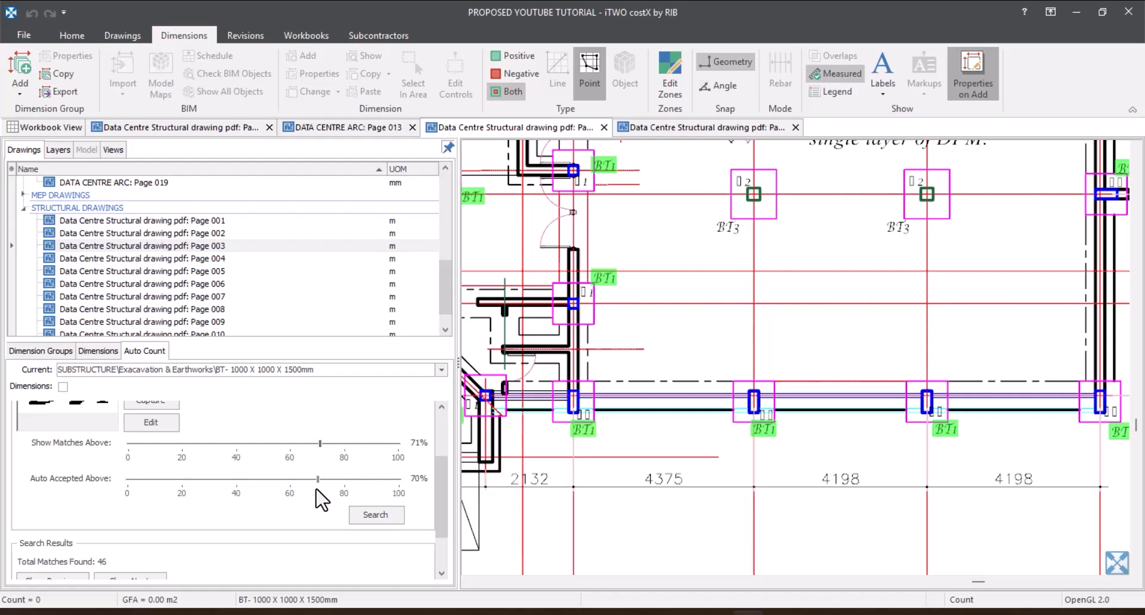
{"action": "scroll", "coordinate": [728, 440], "scroll_direction": "down", "scroll_amount": 3}
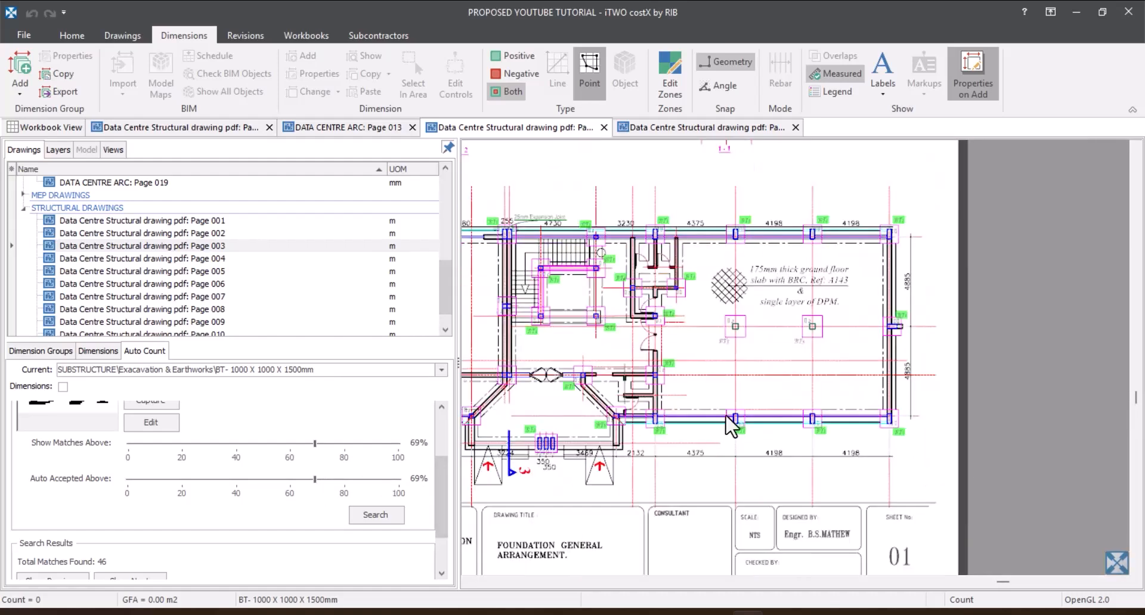
{"action": "scroll", "coordinate": [641, 216], "scroll_direction": "down", "scroll_amount": 2}
{"action": "scroll", "coordinate": [640, 218], "scroll_direction": "up", "scroll_amount": 5}
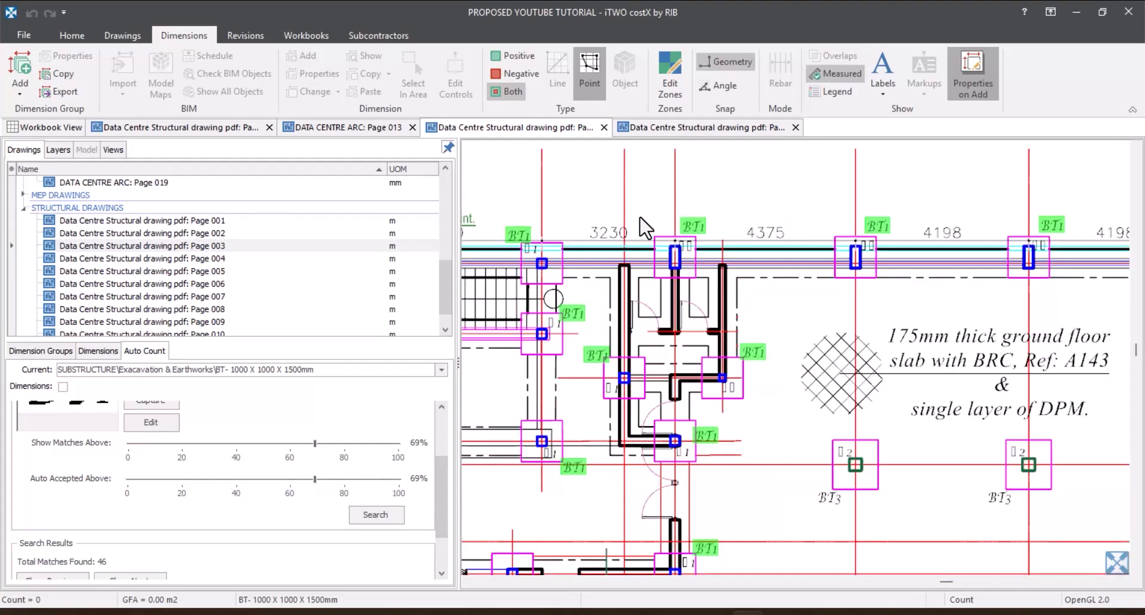
{"action": "scroll", "coordinate": [642, 227], "scroll_direction": "down", "scroll_amount": 3}
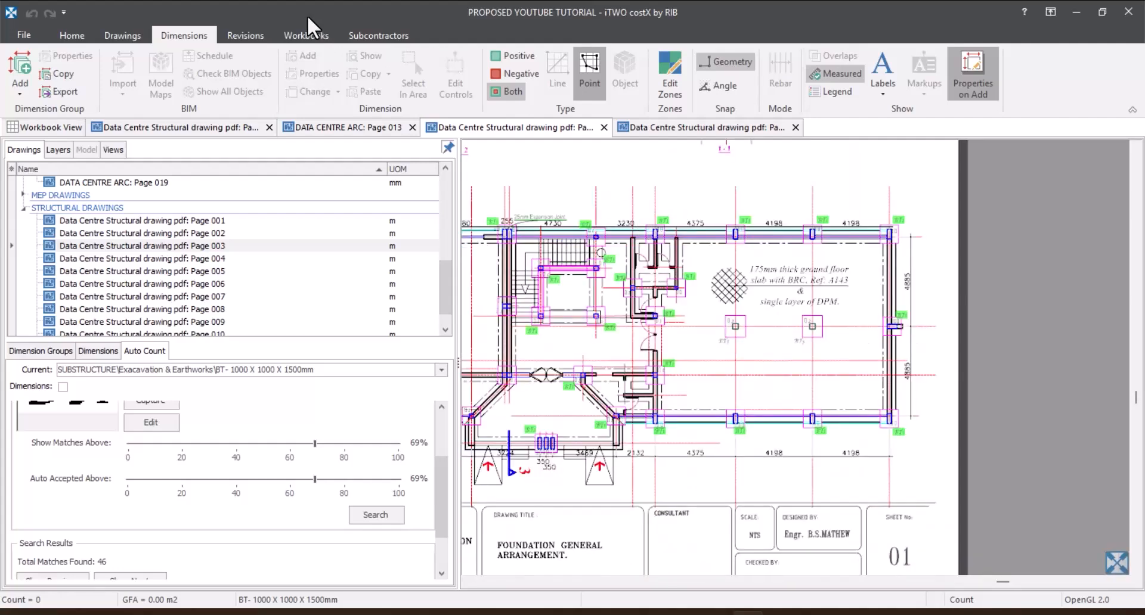
{"action": "left_click", "coordinate": [242, 29]}
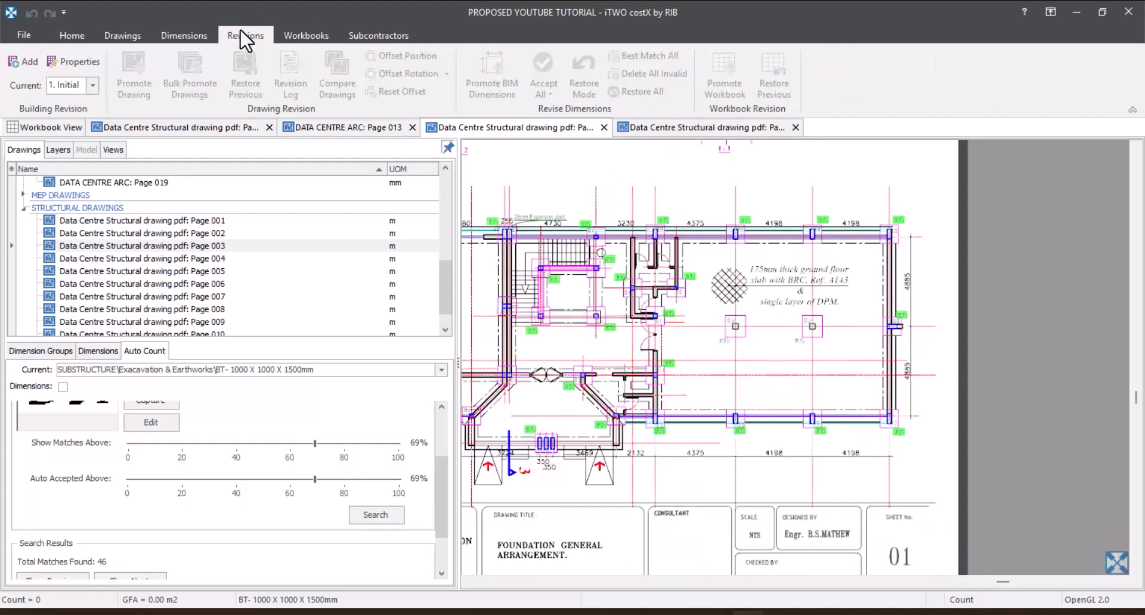
{"action": "left_click", "coordinate": [110, 32]}
{"action": "left_click", "coordinate": [80, 33]}
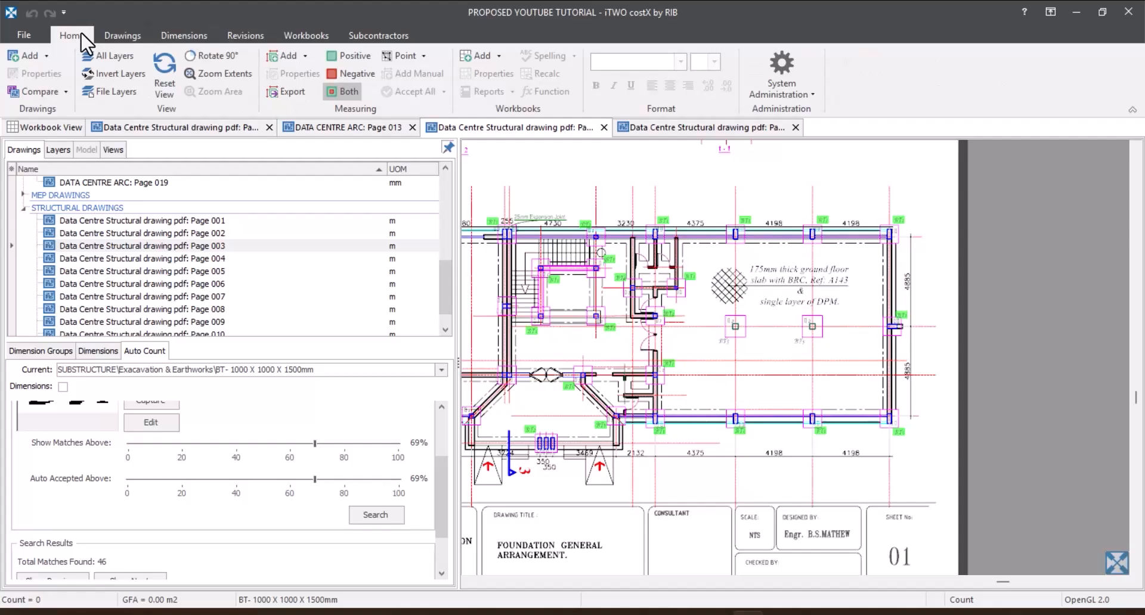
Reject the BT3 label wrongly matched as BT1 beside the isolated column base in the middle hall.
{"action": "left_click", "coordinate": [121, 33]}
{"action": "left_click", "coordinate": [207, 34]}
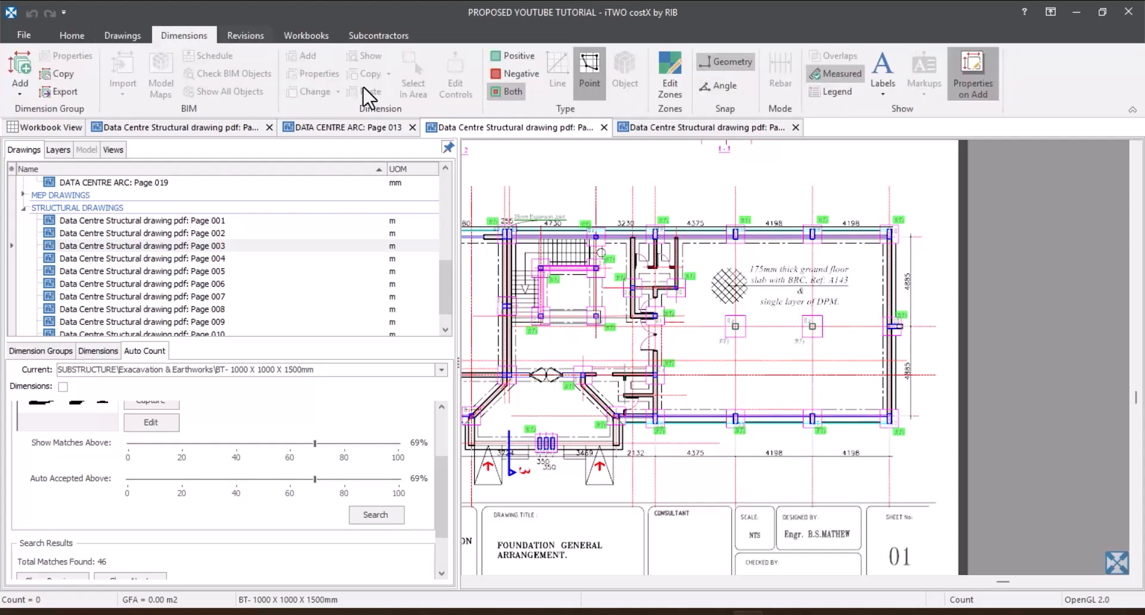
{"action": "scroll", "coordinate": [838, 257], "scroll_direction": "up", "scroll_amount": 3}
{"action": "scroll", "coordinate": [608, 294], "scroll_direction": "down", "scroll_amount": 5}
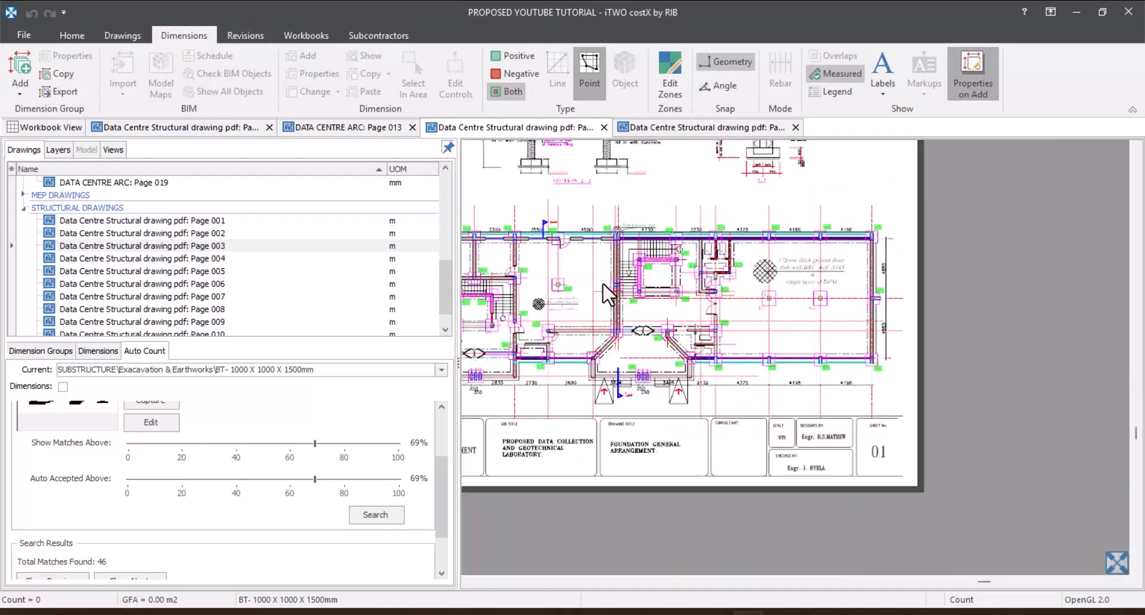
{"action": "scroll", "coordinate": [608, 293], "scroll_direction": "up", "scroll_amount": 3}
{"action": "scroll", "coordinate": [847, 238], "scroll_direction": "up", "scroll_amount": 4}
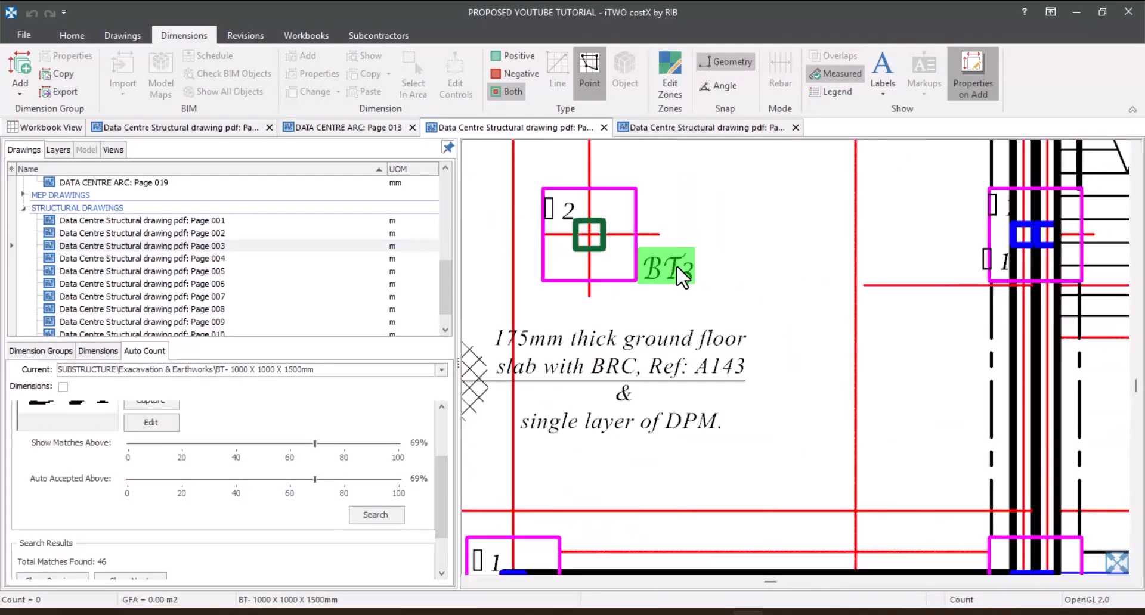
{"action": "left_click", "coordinate": [679, 276]}
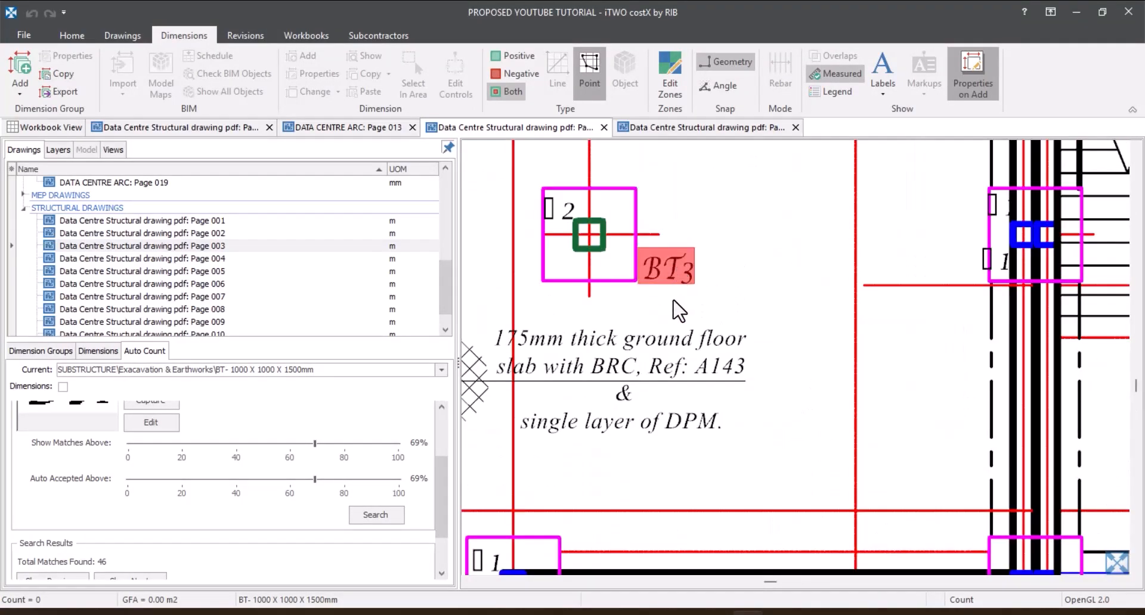
Check the BT1 matches across the building's left wing, left stair core and middle hall for missed or wrong labels.
{"action": "scroll", "coordinate": [676, 307], "scroll_direction": "down", "scroll_amount": 5}
{"action": "scroll", "coordinate": [623, 349], "scroll_direction": "up", "scroll_amount": 3}
{"action": "scroll", "coordinate": [590, 298], "scroll_direction": "down", "scroll_amount": 5}
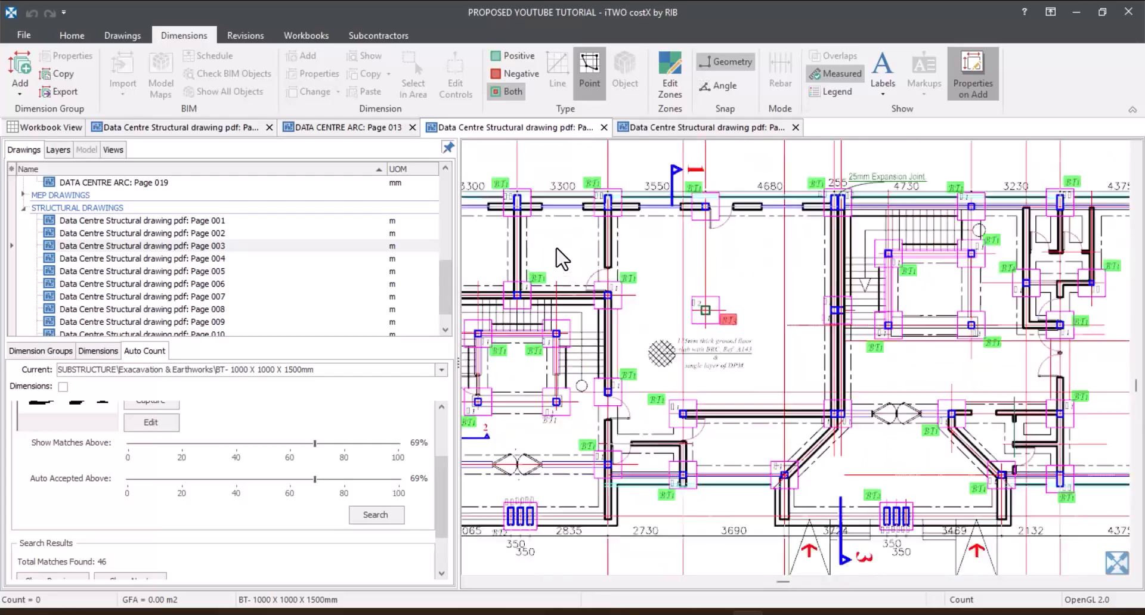
{"action": "scroll", "coordinate": [826, 281], "scroll_direction": "up", "scroll_amount": 3}
{"action": "scroll", "coordinate": [547, 177], "scroll_direction": "down", "scroll_amount": 4}
{"action": "scroll", "coordinate": [501, 262], "scroll_direction": "up", "scroll_amount": 3}
{"action": "scroll", "coordinate": [543, 245], "scroll_direction": "down", "scroll_amount": 5}
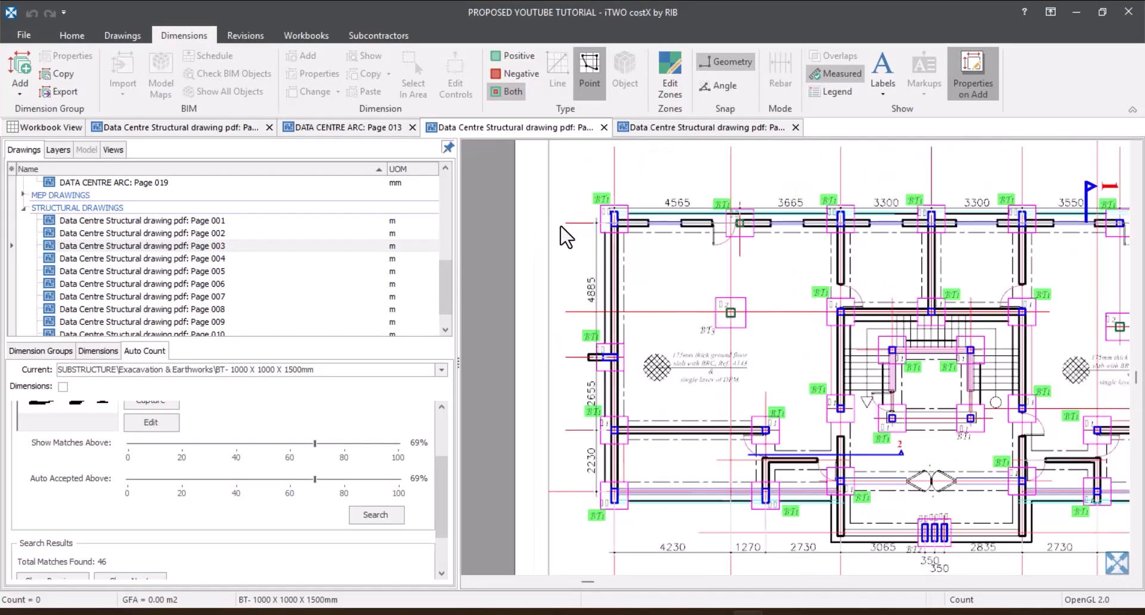
{"action": "scroll", "coordinate": [605, 426], "scroll_direction": "up", "scroll_amount": 3}
{"action": "scroll", "coordinate": [602, 424], "scroll_direction": "down", "scroll_amount": 3}
{"action": "scroll", "coordinate": [769, 357], "scroll_direction": "up", "scroll_amount": 3}
{"action": "scroll", "coordinate": [769, 356], "scroll_direction": "down", "scroll_amount": 5}
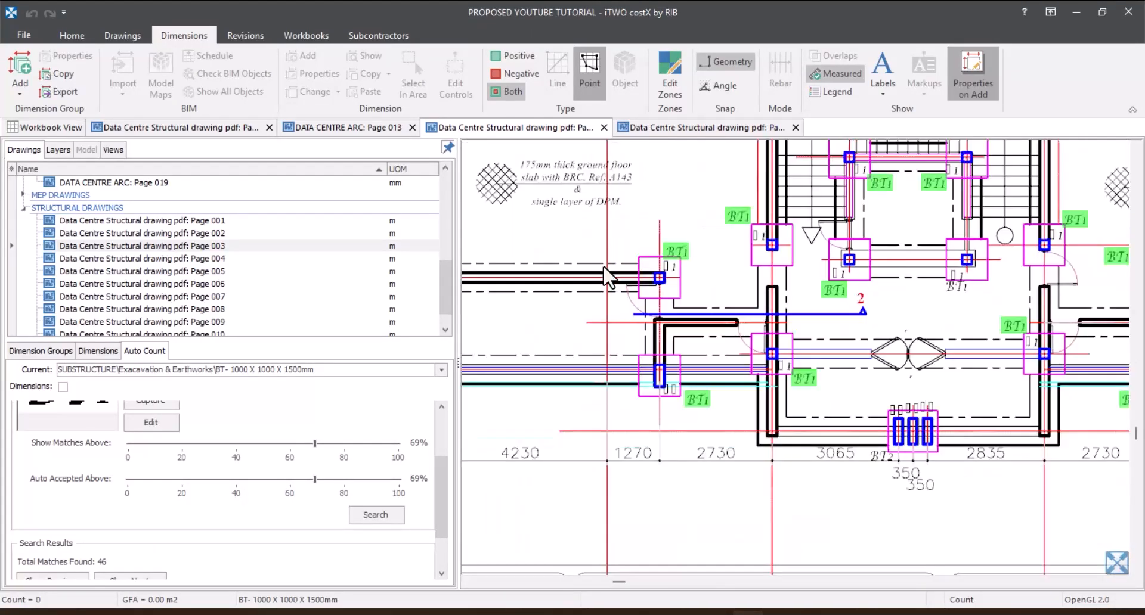
{"action": "scroll", "coordinate": [647, 313], "scroll_direction": "up", "scroll_amount": 3}
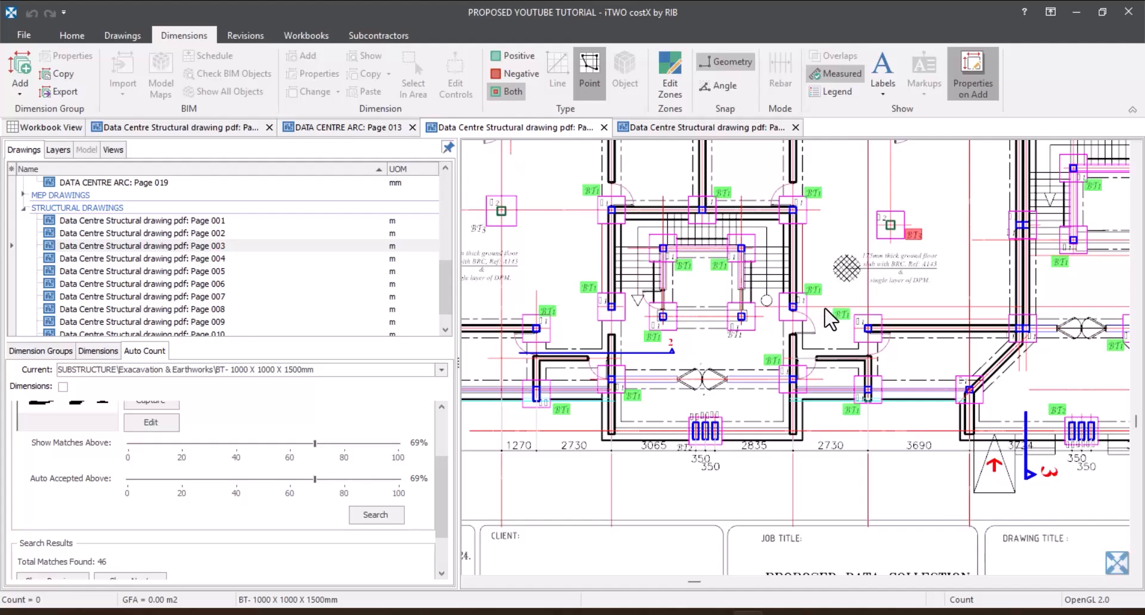
{"action": "scroll", "coordinate": [632, 298], "scroll_direction": "down", "scroll_amount": 2}
{"action": "scroll", "coordinate": [614, 283], "scroll_direction": "up", "scroll_amount": 3}
{"action": "scroll", "coordinate": [546, 262], "scroll_direction": "down", "scroll_amount": 3}
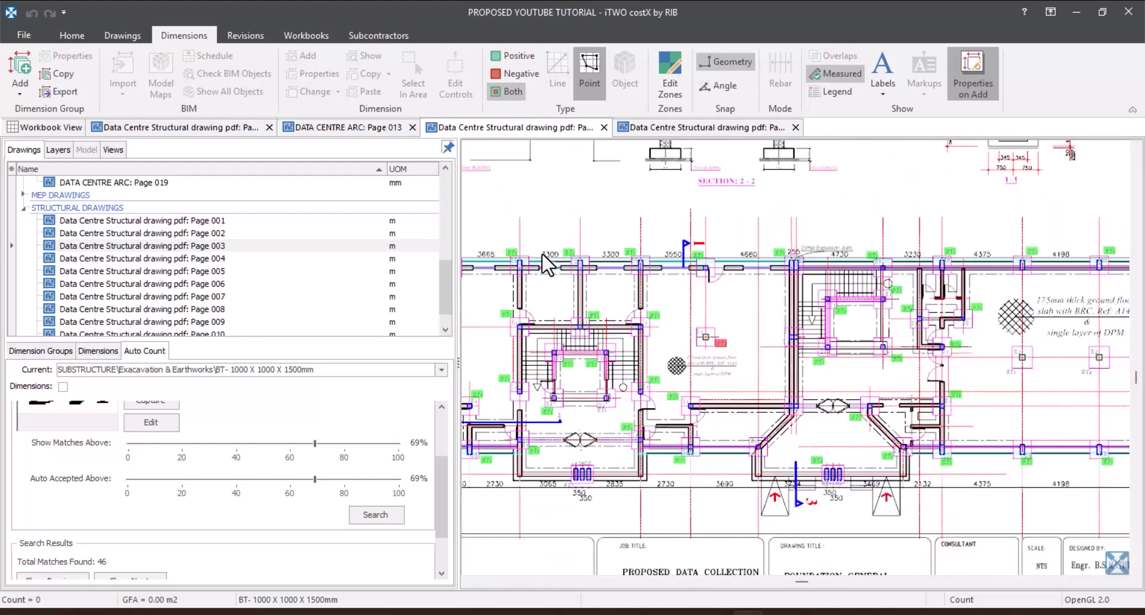
Reject the BT2 label wrongly matched as BT1 beside the triple column at the right entrance.
{"action": "scroll", "coordinate": [1005, 328], "scroll_direction": "up", "scroll_amount": 3}
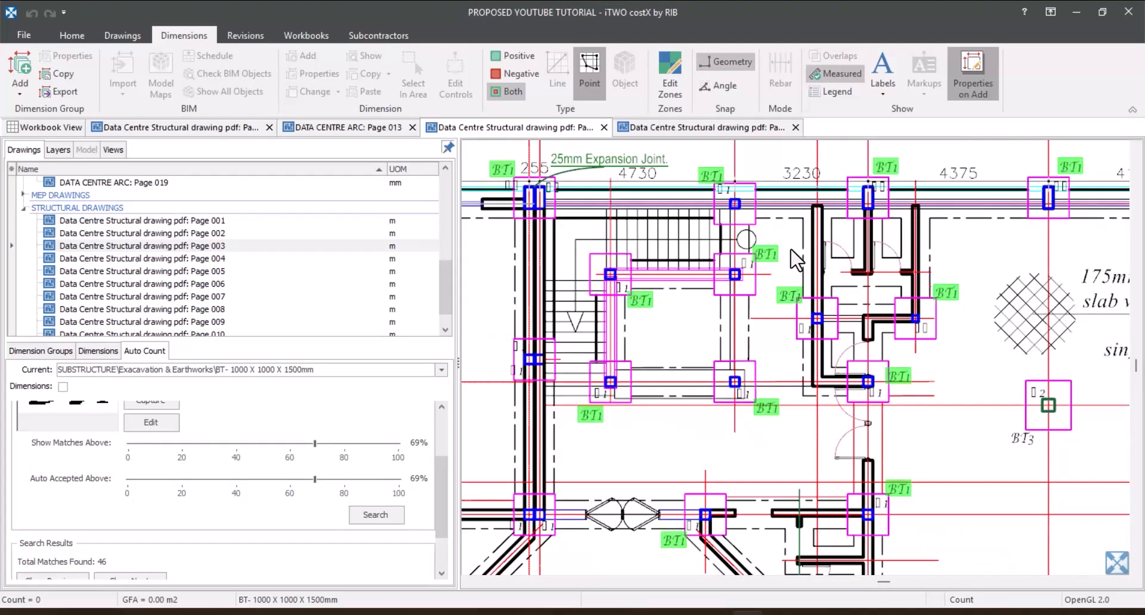
{"action": "scroll", "coordinate": [793, 259], "scroll_direction": "down", "scroll_amount": 3}
{"action": "scroll", "coordinate": [758, 417], "scroll_direction": "up", "scroll_amount": 3}
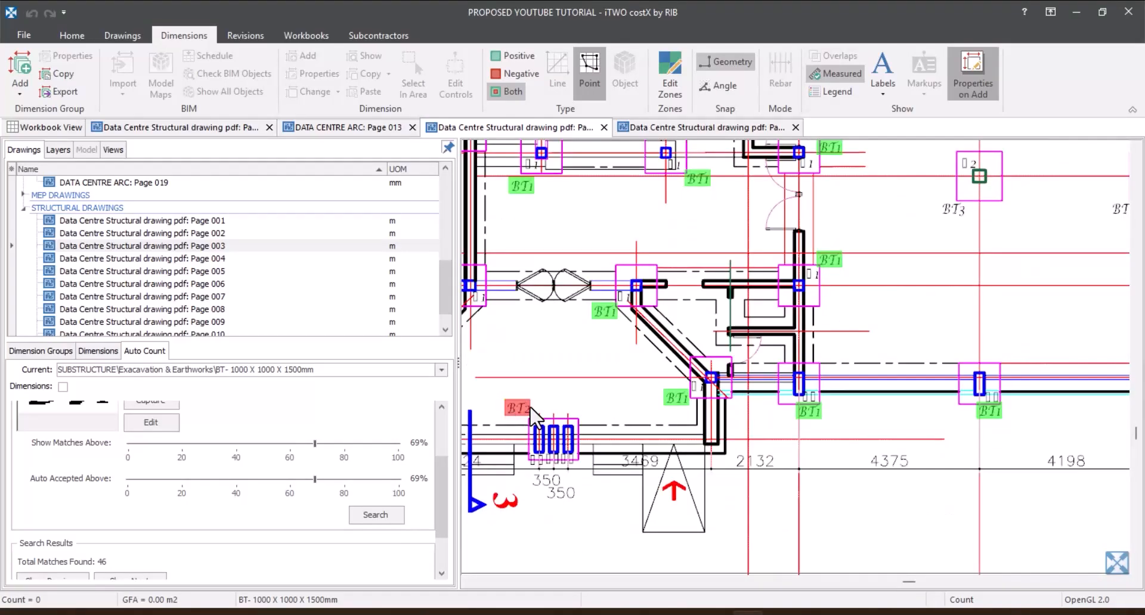
Check the BT1 matches along the right hall's walls and around the right stair core for missed or wrong labels.
{"action": "scroll", "coordinate": [662, 380], "scroll_direction": "down", "scroll_amount": 3}
{"action": "scroll", "coordinate": [758, 394], "scroll_direction": "up", "scroll_amount": 3}
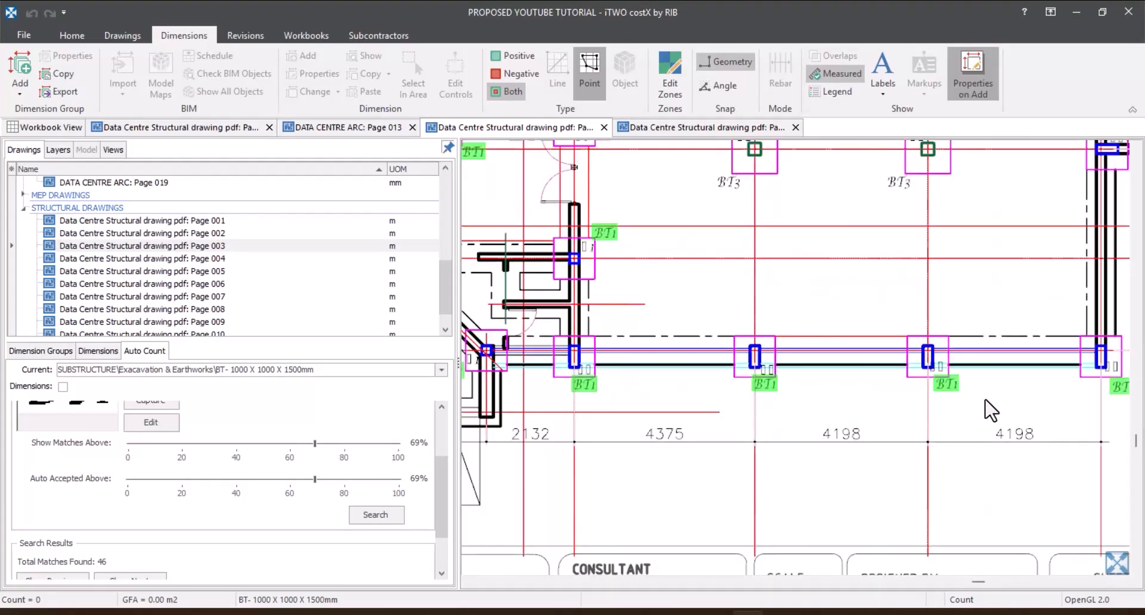
{"action": "scroll", "coordinate": [616, 335], "scroll_direction": "down", "scroll_amount": 3}
{"action": "scroll", "coordinate": [841, 340], "scroll_direction": "up", "scroll_amount": 3}
{"action": "scroll", "coordinate": [793, 372], "scroll_direction": "down", "scroll_amount": 3}
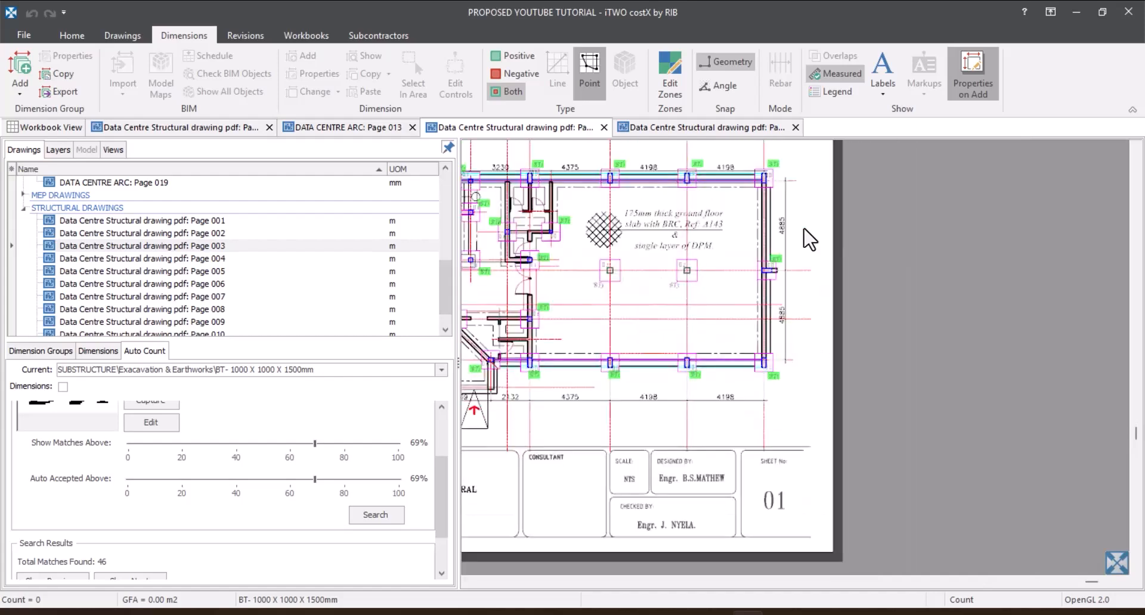
{"action": "scroll", "coordinate": [787, 388], "scroll_direction": "up", "scroll_amount": 3}
{"action": "scroll", "coordinate": [789, 318], "scroll_direction": "down", "scroll_amount": 3}
{"action": "scroll", "coordinate": [788, 318], "scroll_direction": "up", "scroll_amount": 2}
{"action": "scroll", "coordinate": [751, 409], "scroll_direction": "up", "scroll_amount": 3}
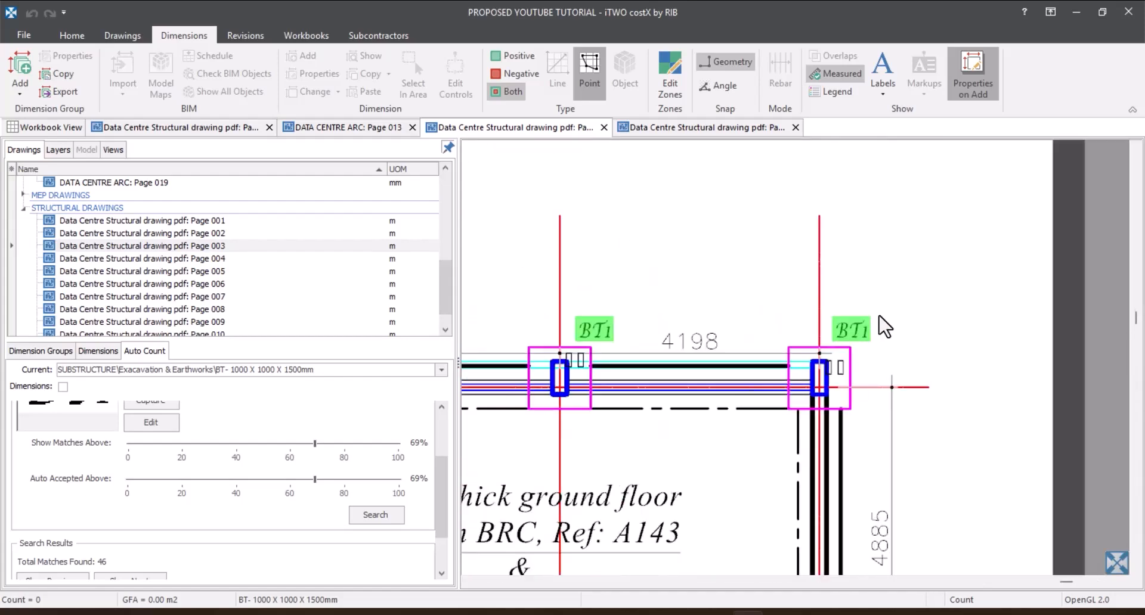
{"action": "scroll", "coordinate": [885, 327], "scroll_direction": "down", "scroll_amount": 3}
{"action": "scroll", "coordinate": [723, 339], "scroll_direction": "up", "scroll_amount": 3}
{"action": "scroll", "coordinate": [841, 301], "scroll_direction": "down", "scroll_amount": 3}
{"action": "scroll", "coordinate": [707, 316], "scroll_direction": "up", "scroll_amount": 2}
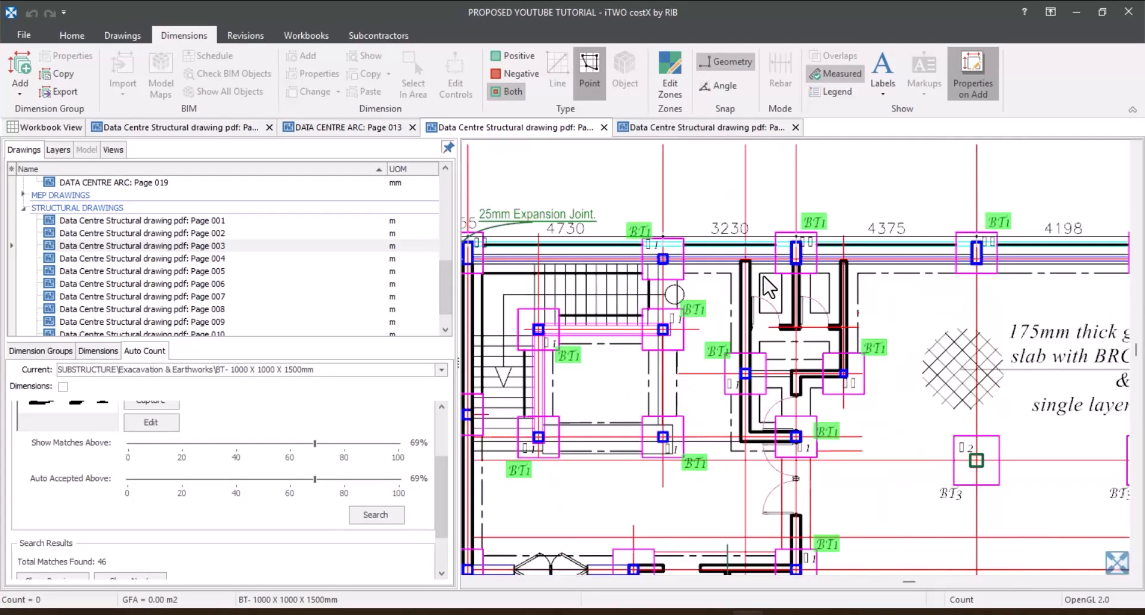
{"action": "scroll", "coordinate": [918, 328], "scroll_direction": "down", "scroll_amount": 3}
{"action": "scroll", "coordinate": [858, 286], "scroll_direction": "up", "scroll_amount": 2}
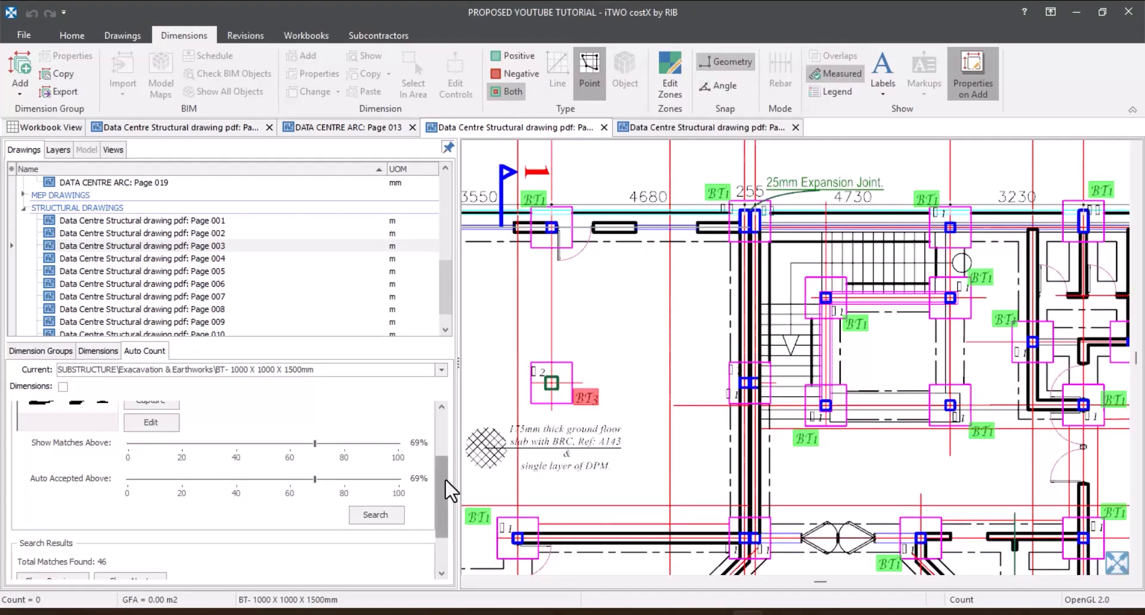
Save the accepted BT1 matches into the BT- 1000 X 1000 X 1500mm group and display the dimension groups.
{"action": "left_click_drag", "start_coordinate": [445, 479], "coordinate": [445, 504]}
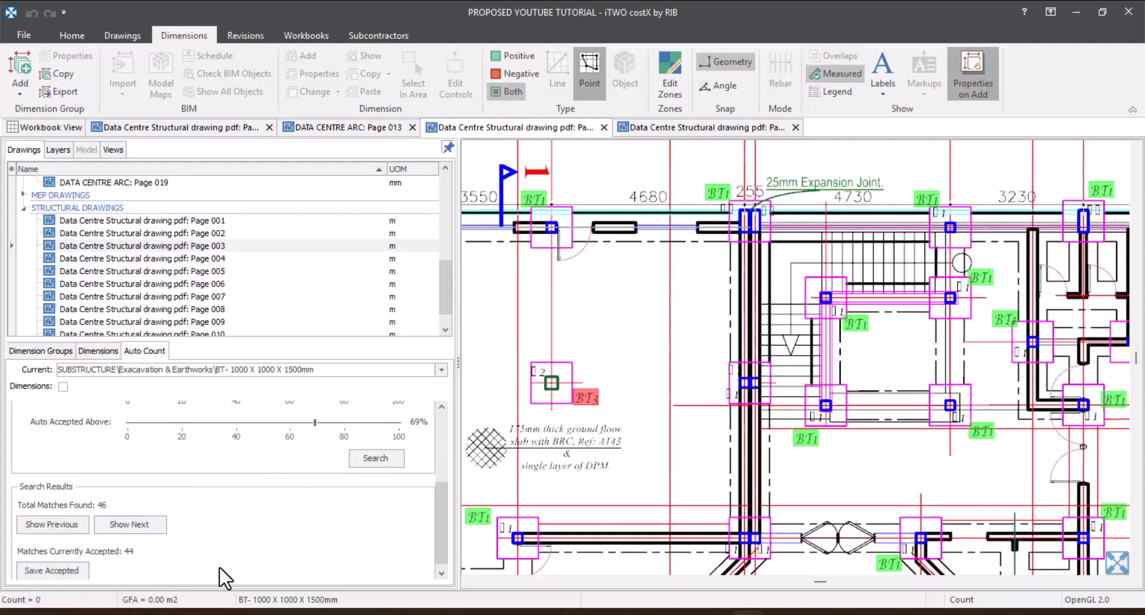
{"action": "left_click", "coordinate": [51, 571]}
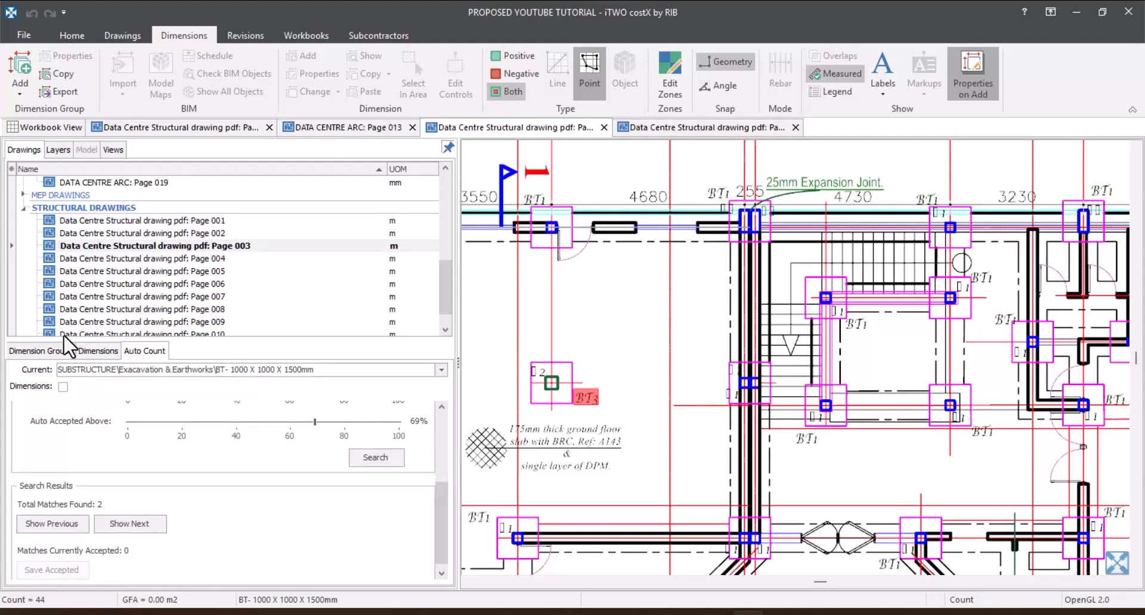
{"action": "left_click", "coordinate": [67, 352]}
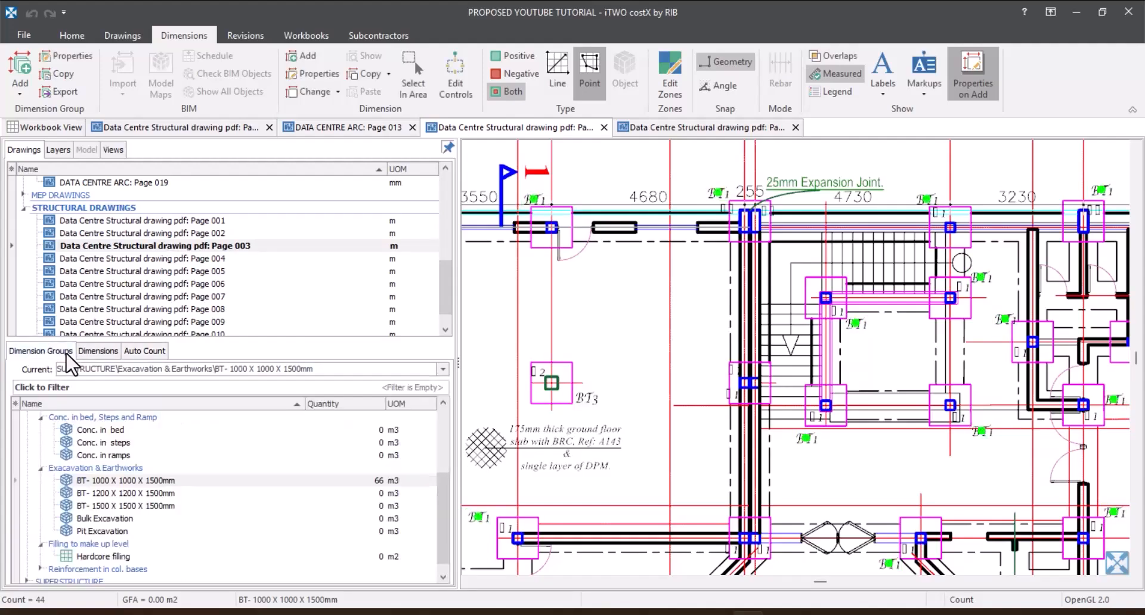
Review the custom quantities of the BT- 1000 X 1000 X 1500mm dimension group without changing them.
{"action": "left_click", "coordinate": [312, 480]}
{"action": "mouse_move", "coordinate": [317, 482]}
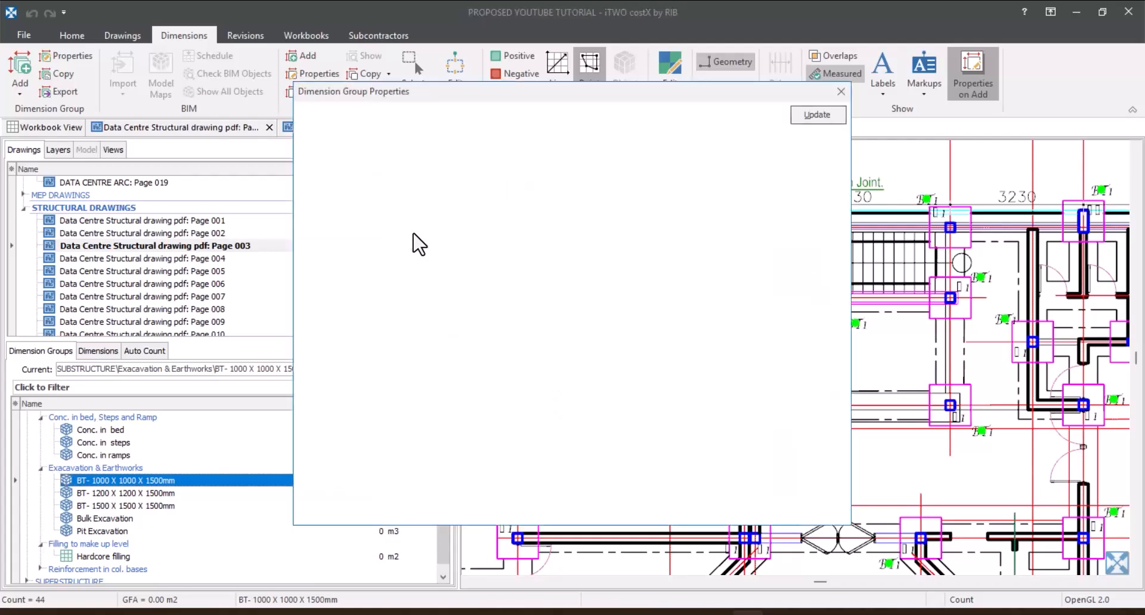
{"action": "left_click", "coordinate": [373, 111]}
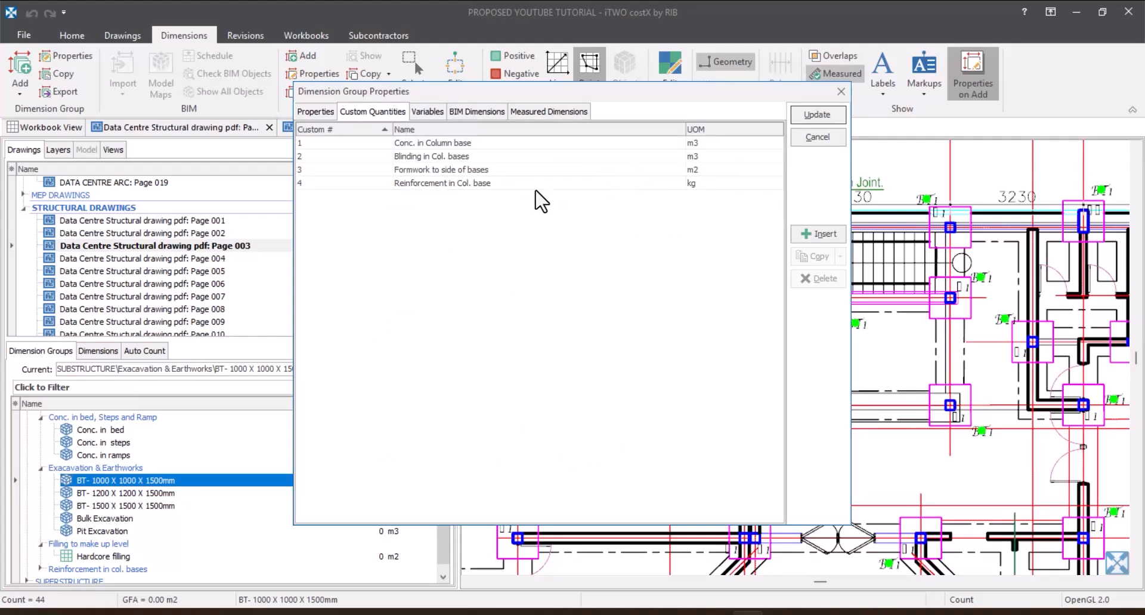
{"action": "left_click", "coordinate": [810, 139]}
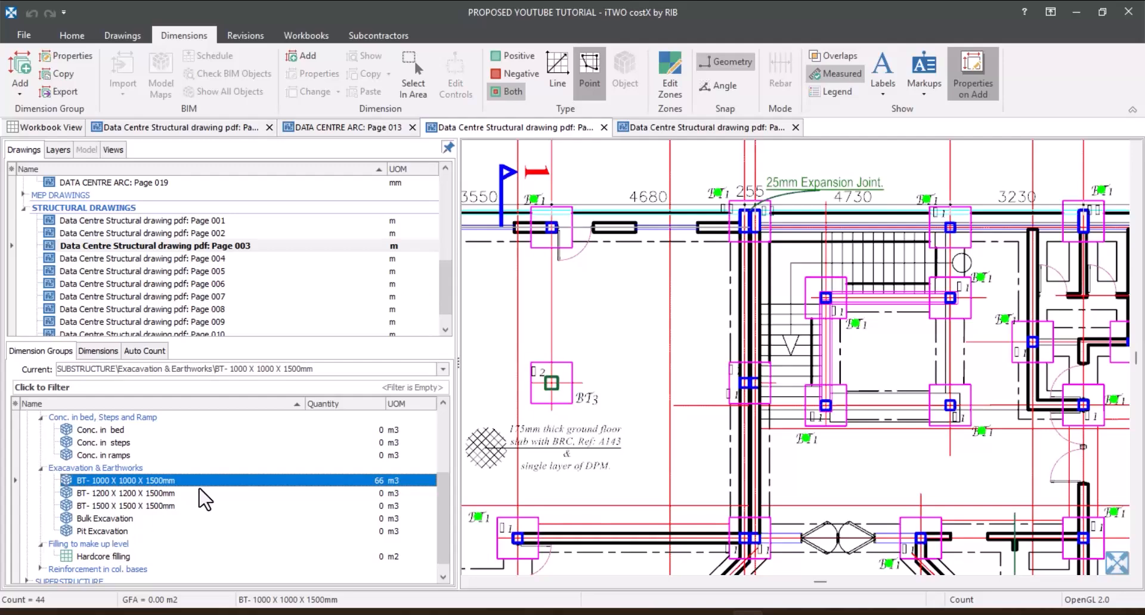
Examine the counted BT1 bases across the foundation plan and the quantity of the BT- 1000 X 1000 X 1500mm group.
{"action": "scroll", "coordinate": [641, 355], "scroll_direction": "down", "scroll_amount": 5}
{"action": "scroll", "coordinate": [739, 390], "scroll_direction": "up", "scroll_amount": 4}
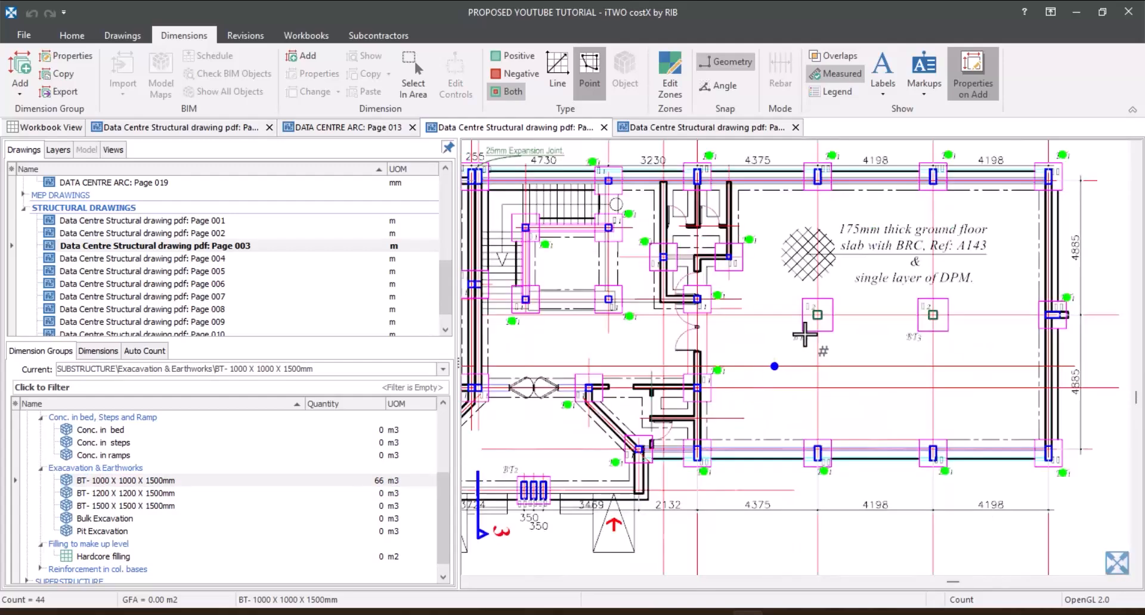
{"action": "scroll", "coordinate": [806, 335], "scroll_direction": "down", "scroll_amount": 4}
{"action": "scroll", "coordinate": [643, 326], "scroll_direction": "up", "scroll_amount": 4}
{"action": "scroll", "coordinate": [621, 405], "scroll_direction": "down", "scroll_amount": 5}
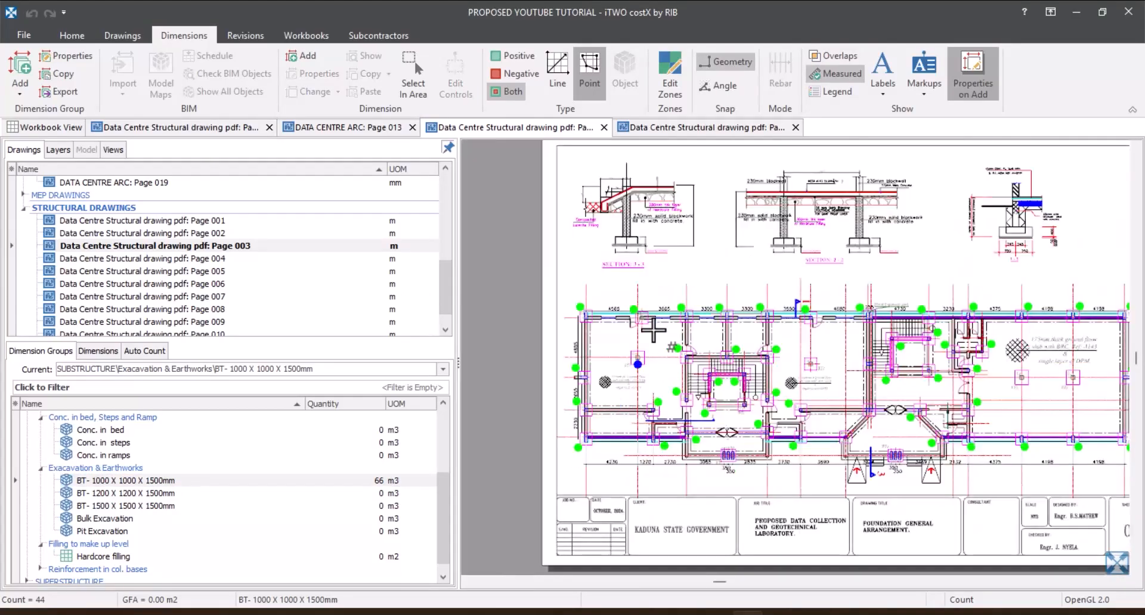
{"action": "scroll", "coordinate": [652, 340], "scroll_direction": "up", "scroll_amount": 6}
{"action": "scroll", "coordinate": [770, 287], "scroll_direction": "down", "scroll_amount": 3}
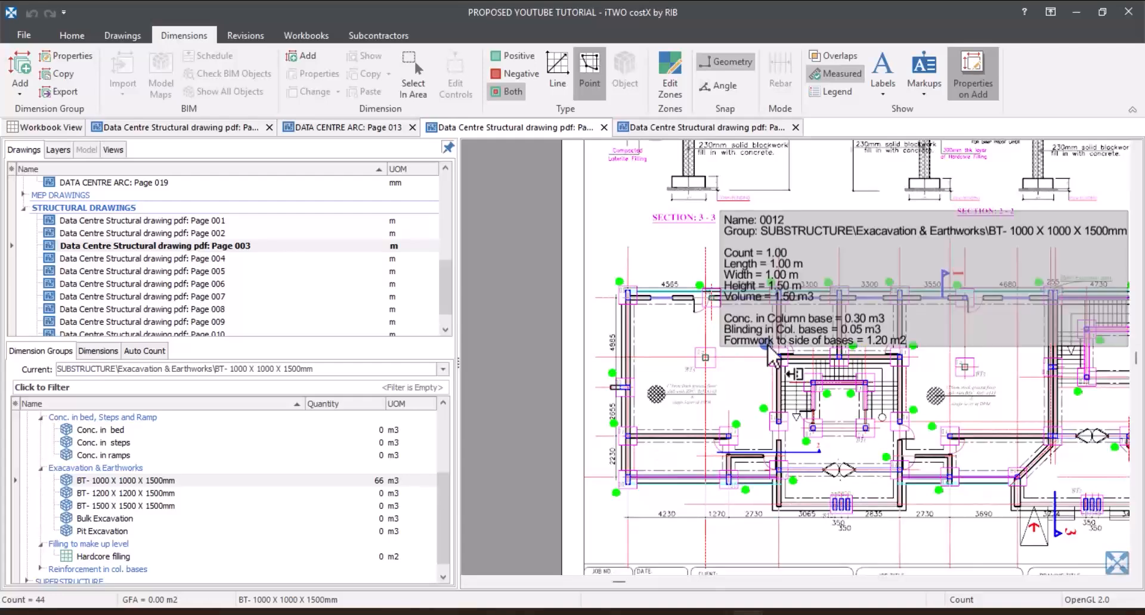
{"action": "scroll", "coordinate": [770, 287], "scroll_direction": "up", "scroll_amount": 3}
{"action": "scroll", "coordinate": [741, 317], "scroll_direction": "down", "scroll_amount": 2}
{"action": "left_click", "coordinate": [190, 478]}
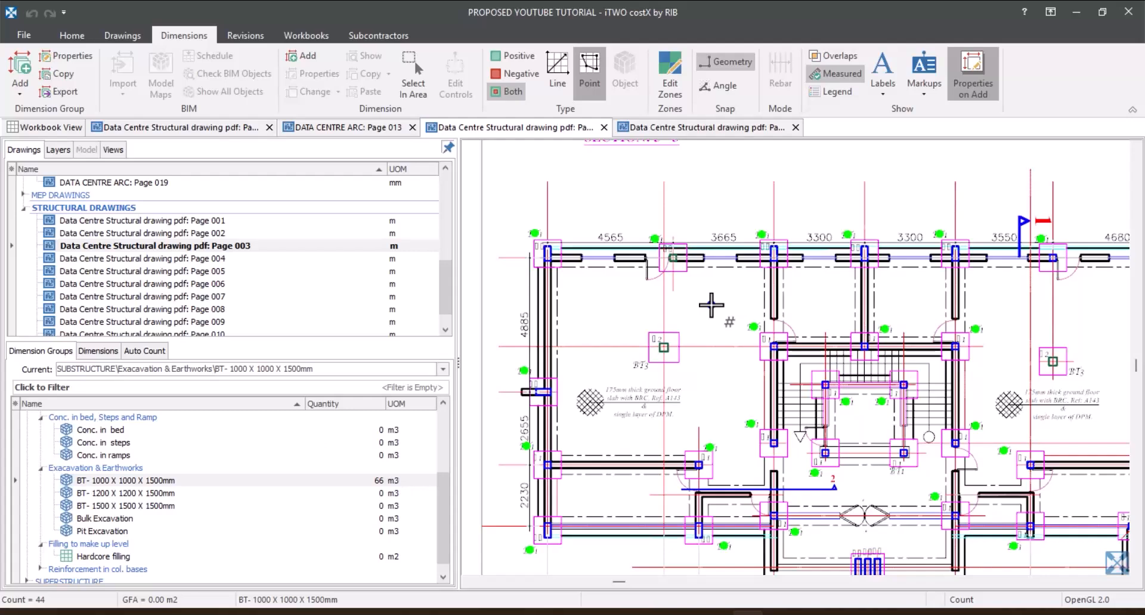
{"action": "scroll", "coordinate": [711, 305], "scroll_direction": "down", "scroll_amount": 2}
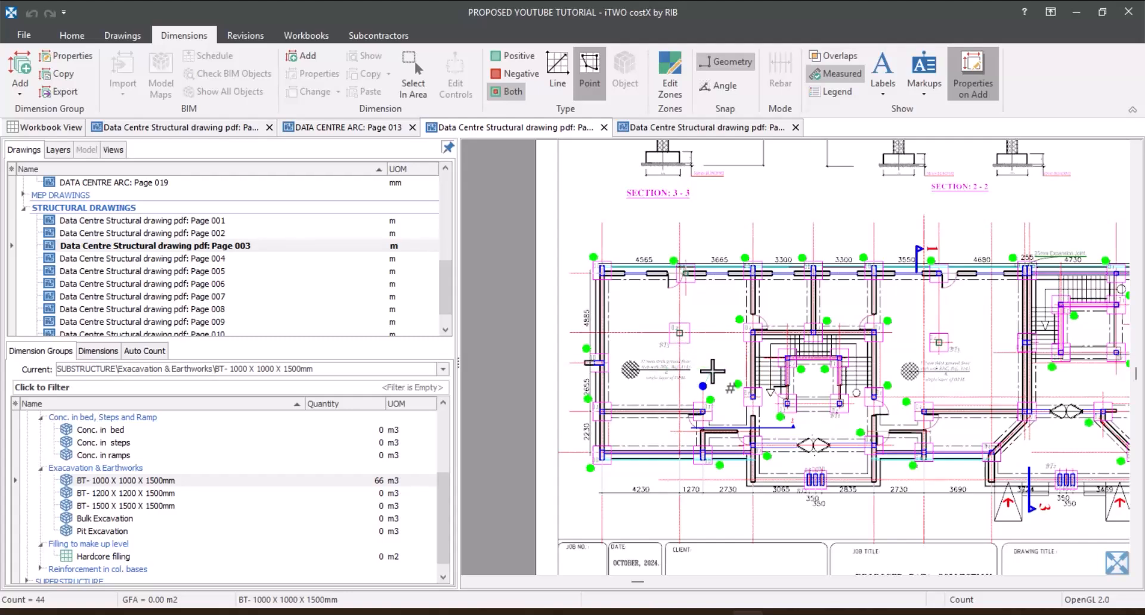
{"action": "left_click", "coordinate": [245, 481]}
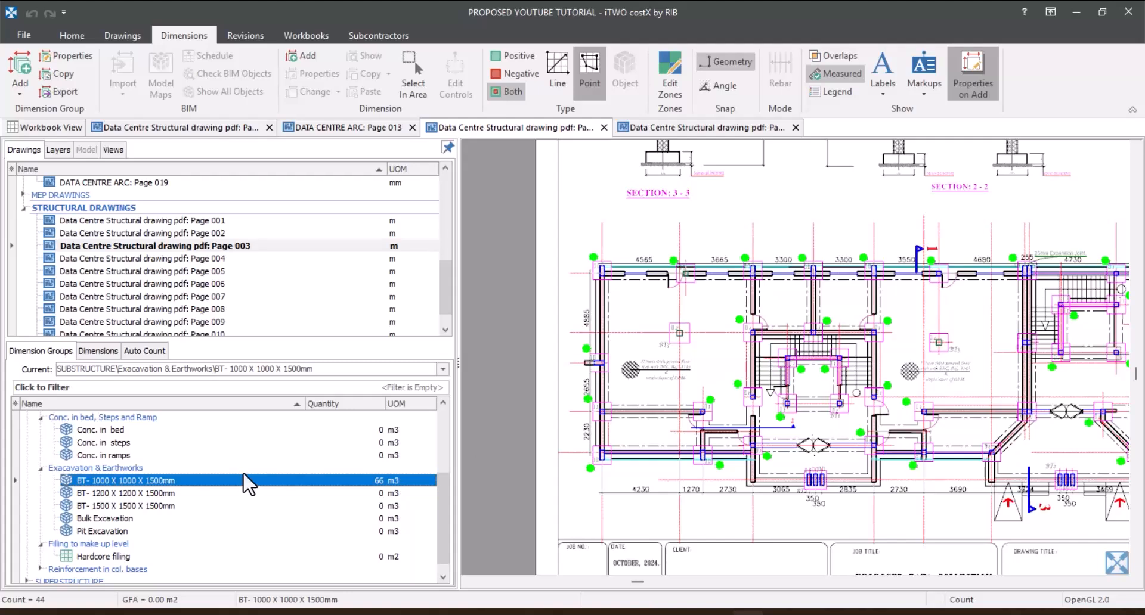
{"action": "mouse_move", "coordinate": [256, 483]}
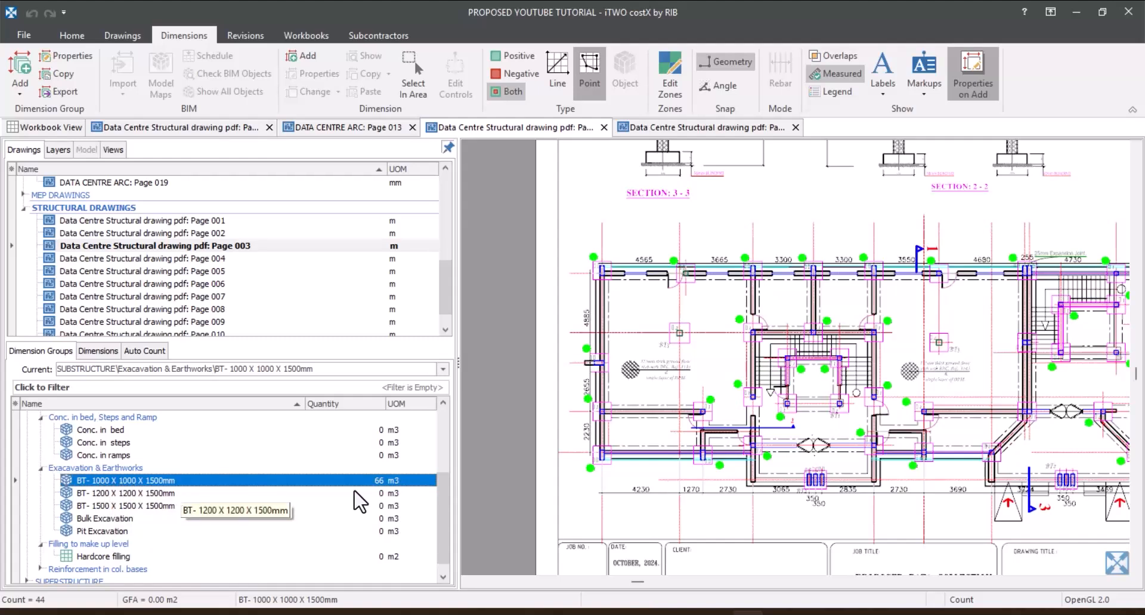
{"action": "mouse_move", "coordinate": [386, 487]}
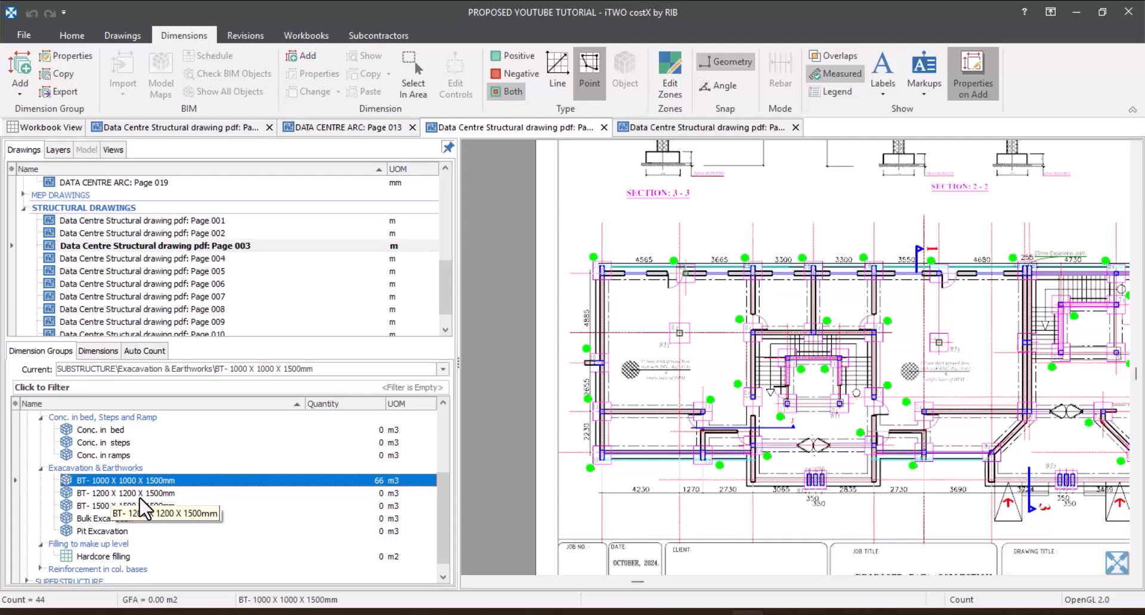
Copy the BT- 1000 X 1000 X 1500mm dimension group with its dimensions, naming the copy BT- 1100 X 1200 X 1500mm.
{"action": "right_click", "coordinate": [111, 482]}
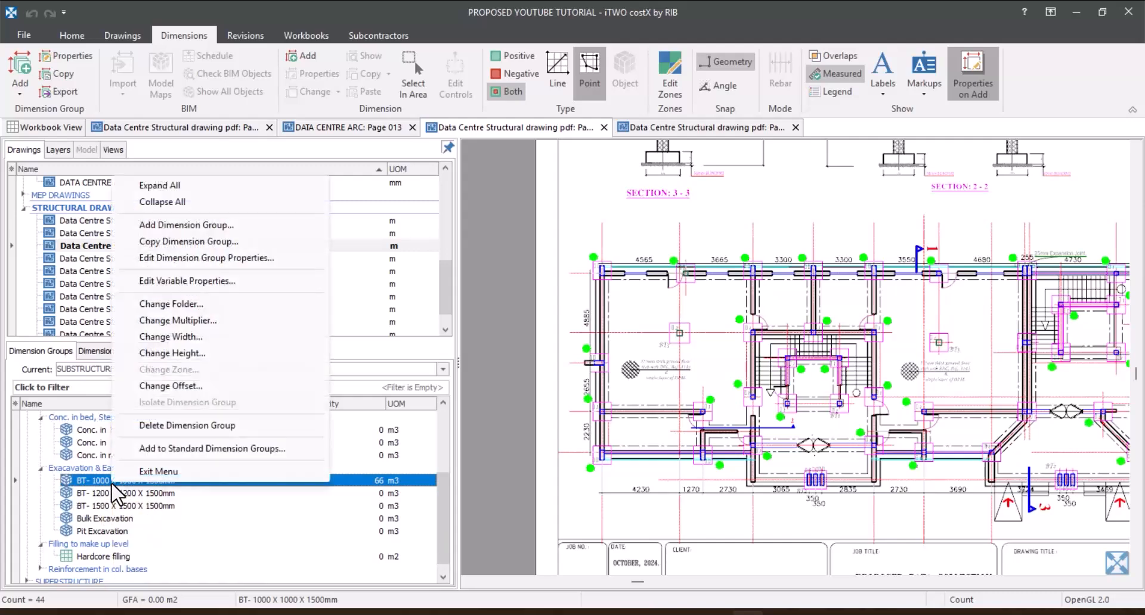
{"action": "left_click", "coordinate": [198, 244]}
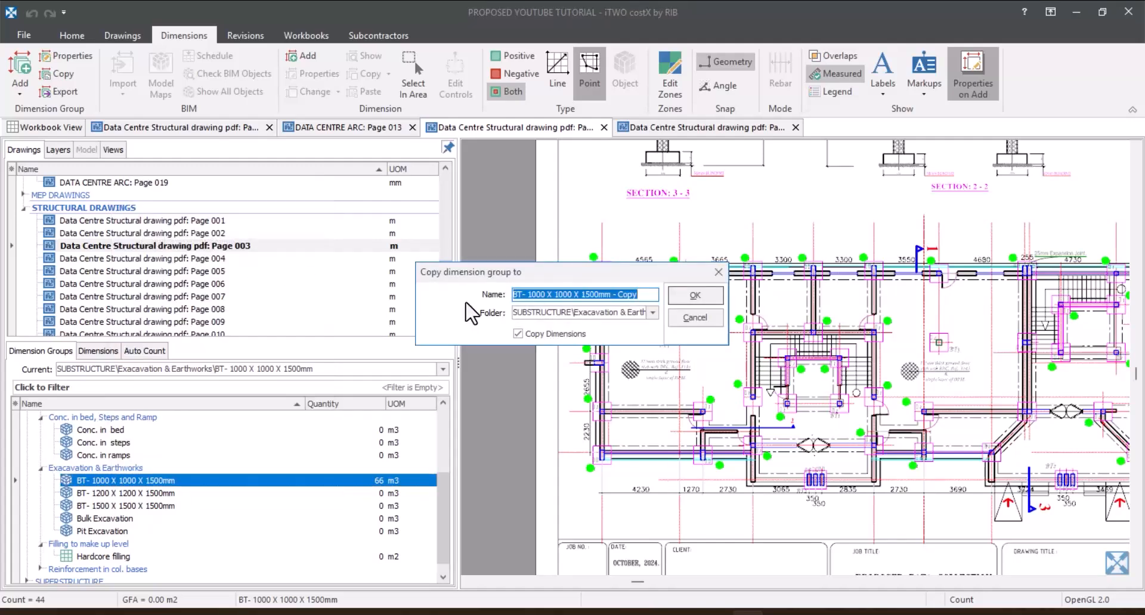
{"action": "left_click", "coordinate": [644, 294]}
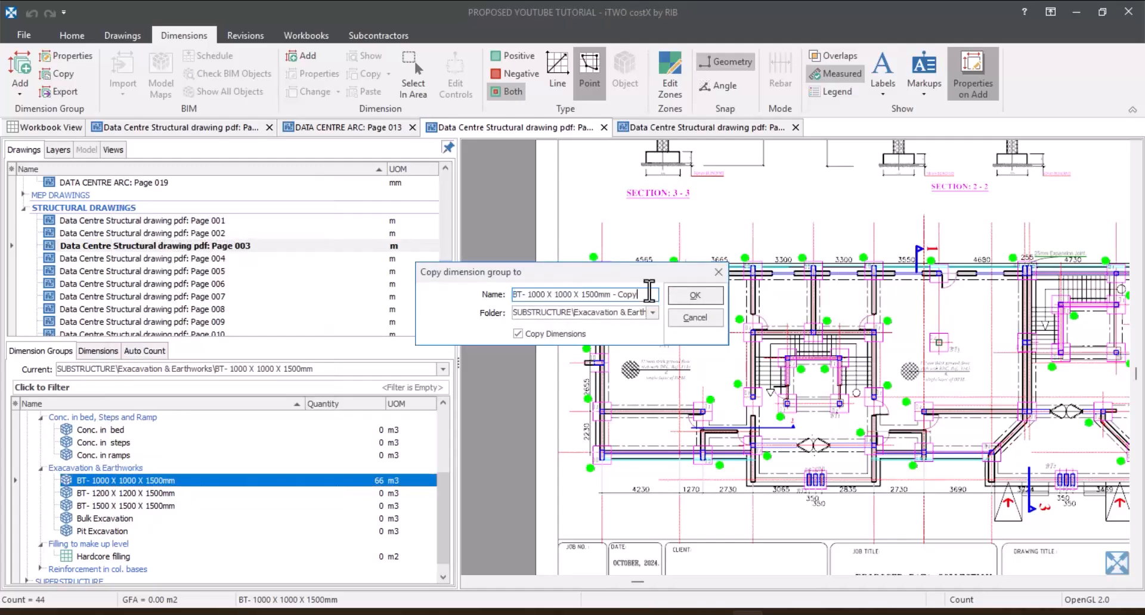
{"action": "key", "text": "BackSpace"}
{"action": "key", "text": "BackSpace"}
{"action": "key", "text": "BackSpace"}
{"action": "key", "text": "BackSpace"}
{"action": "key", "text": "BackSpace"}
{"action": "key", "text": "BackSpace"}
{"action": "key", "text": "BackSpace"}
{"action": "left_click_drag", "start_coordinate": [558, 300], "coordinate": [564, 306]}
{"action": "type", "text": "2"}
{"action": "left_click", "coordinate": [686, 296]}
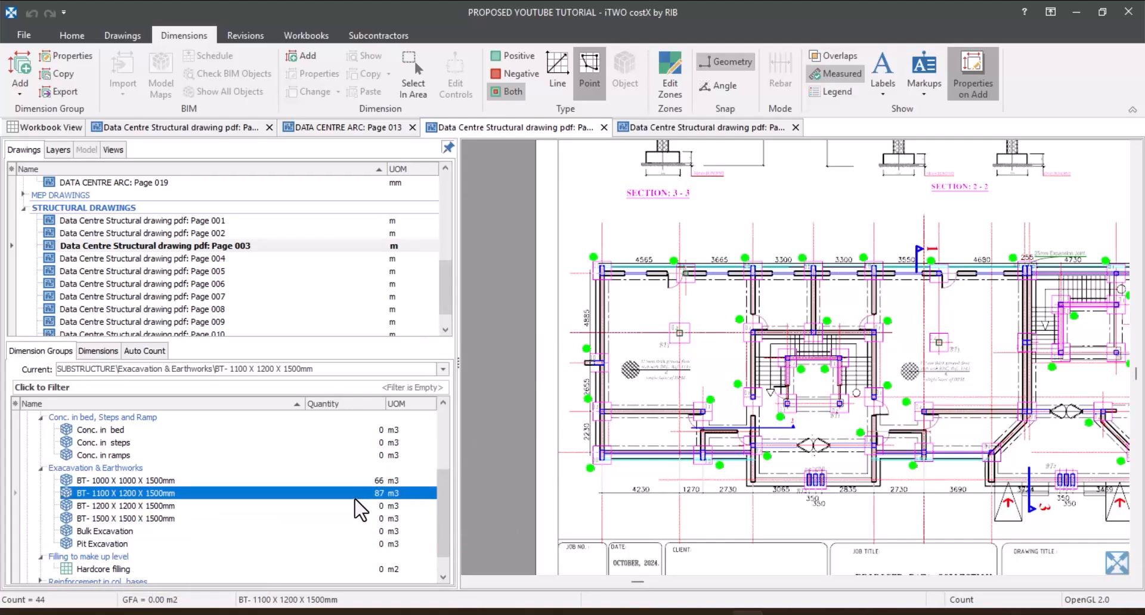
Copy the BT- 1000 X 1000 X 1500mm dimension group with its dimensions, naming it BT- 1000 X 1000 X 1500mm - Copy.
{"action": "mouse_move", "coordinate": [356, 500]}
{"action": "right_click", "coordinate": [173, 493]}
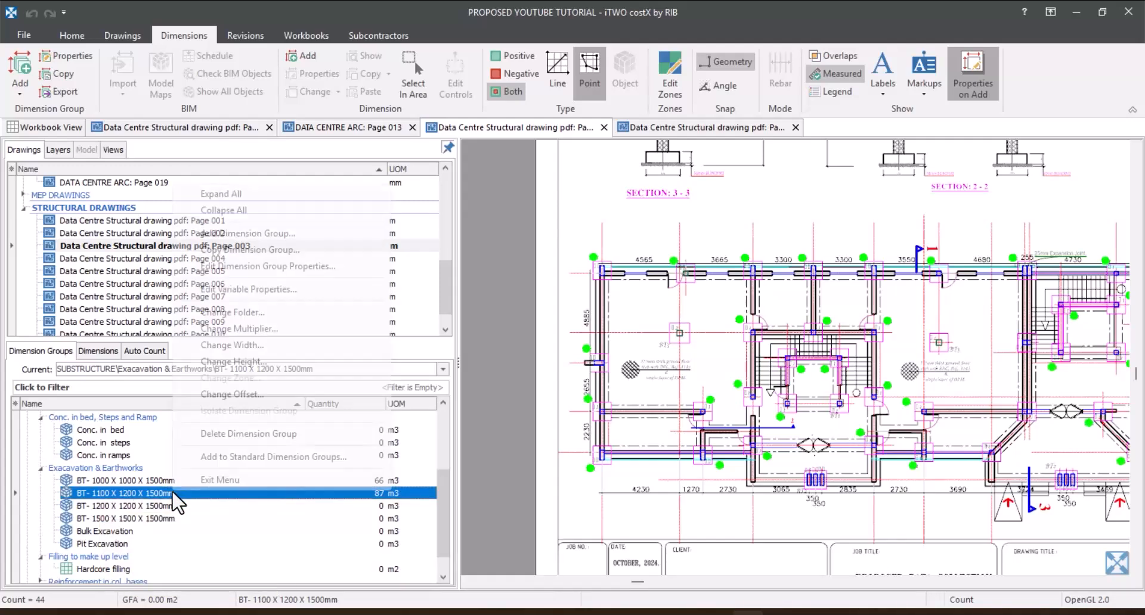
{"action": "left_click", "coordinate": [247, 250]}
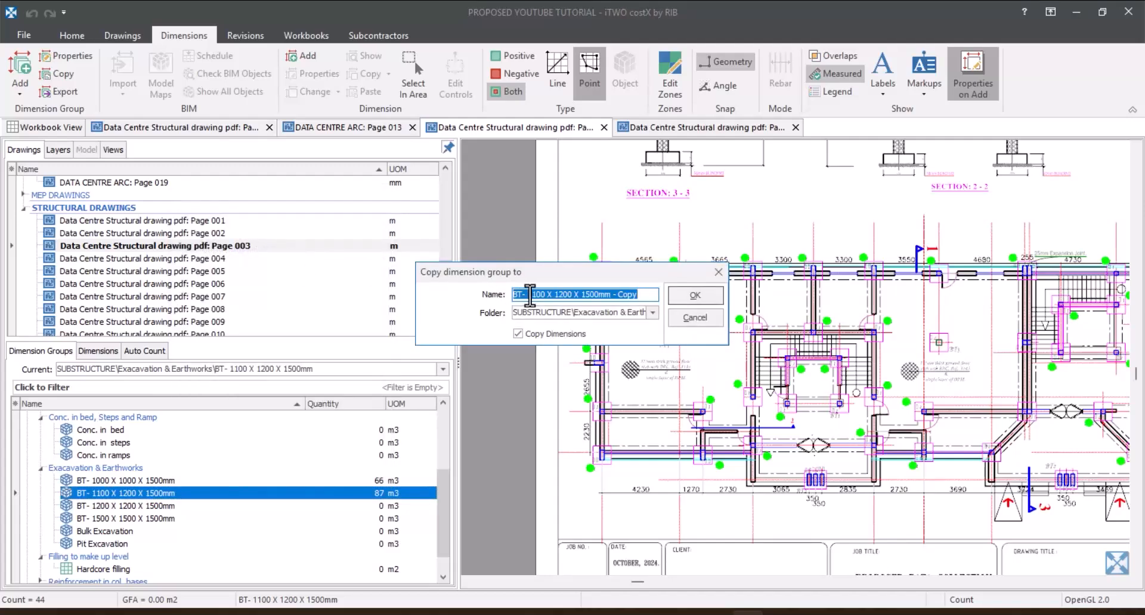
{"action": "left_click", "coordinate": [531, 294]}
{"action": "left_click", "coordinate": [693, 297]}
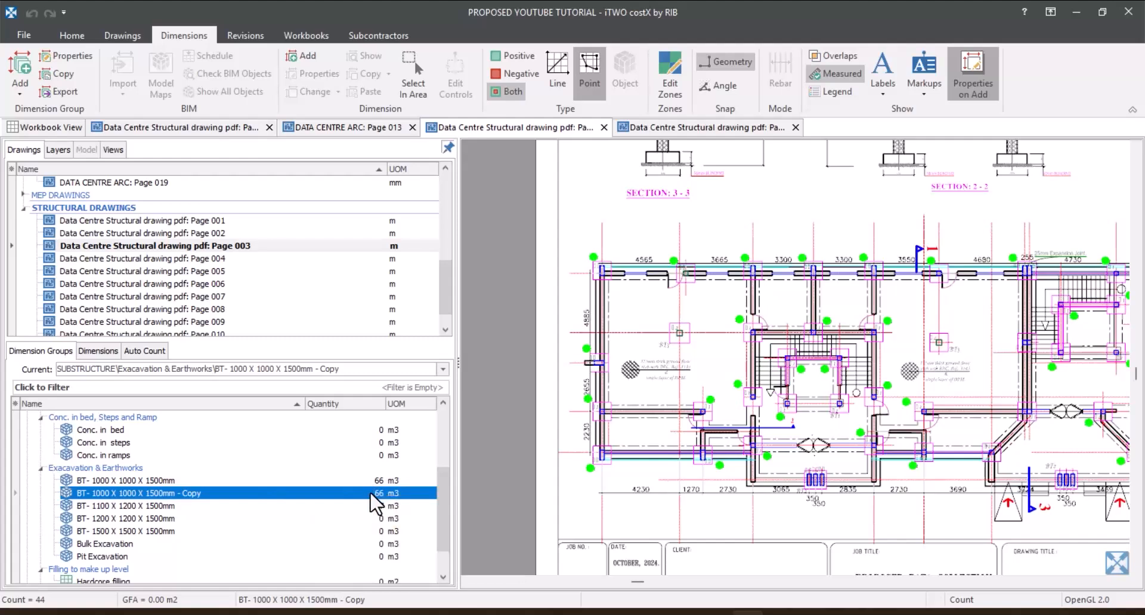
Compare the quantities of the BT- 1000 X 1000 X 1500mm - Copy and BT- 1100 X 1200 X 1500mm dimension groups.
{"action": "left_click", "coordinate": [149, 506]}
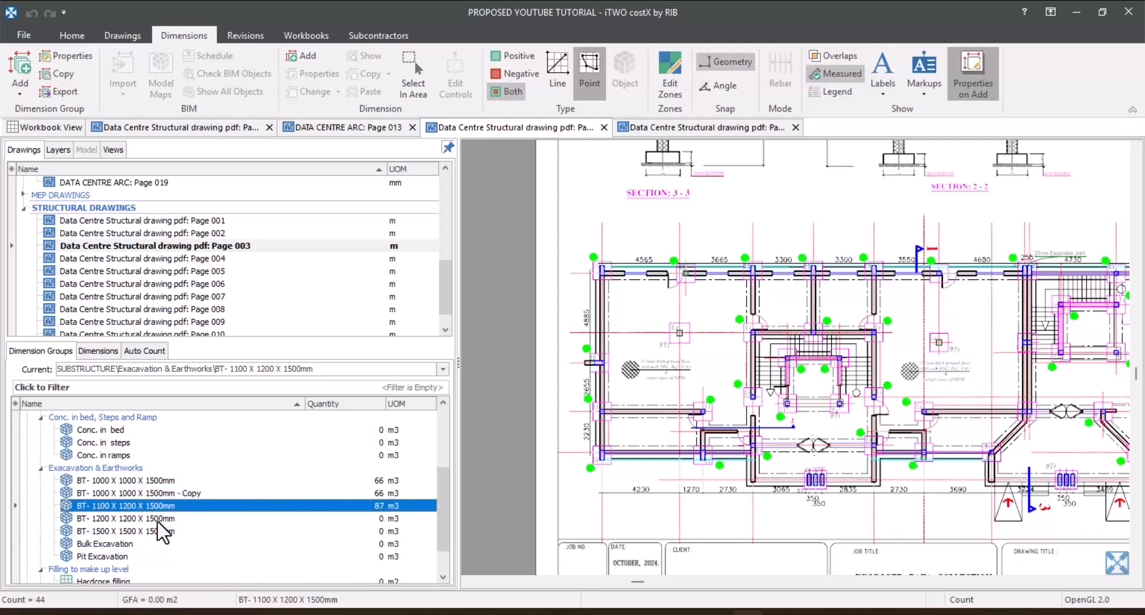
{"action": "left_click", "coordinate": [195, 493]}
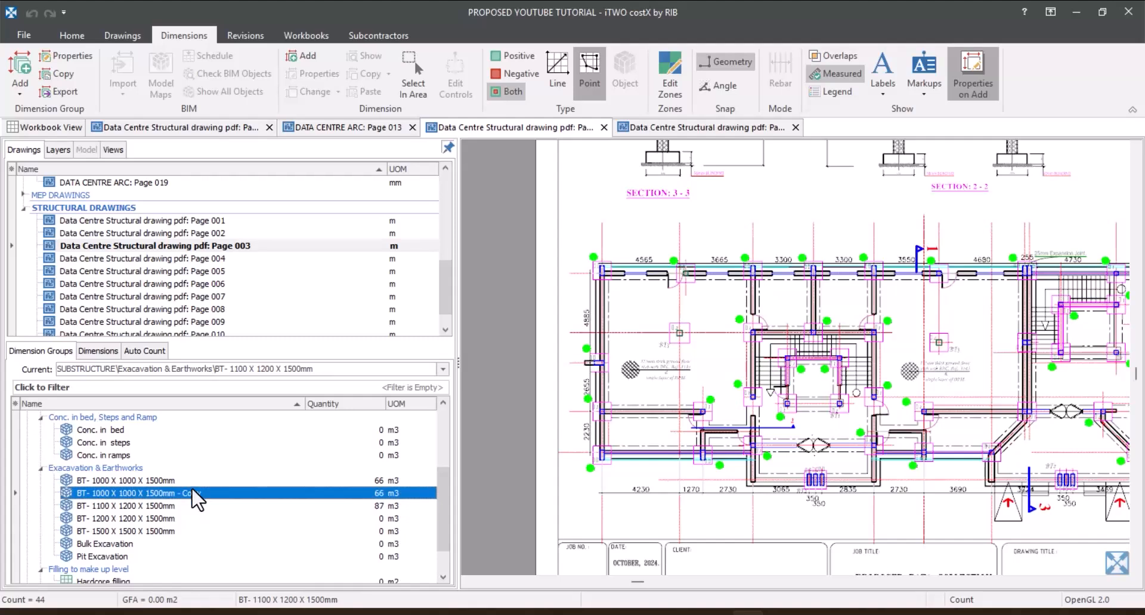
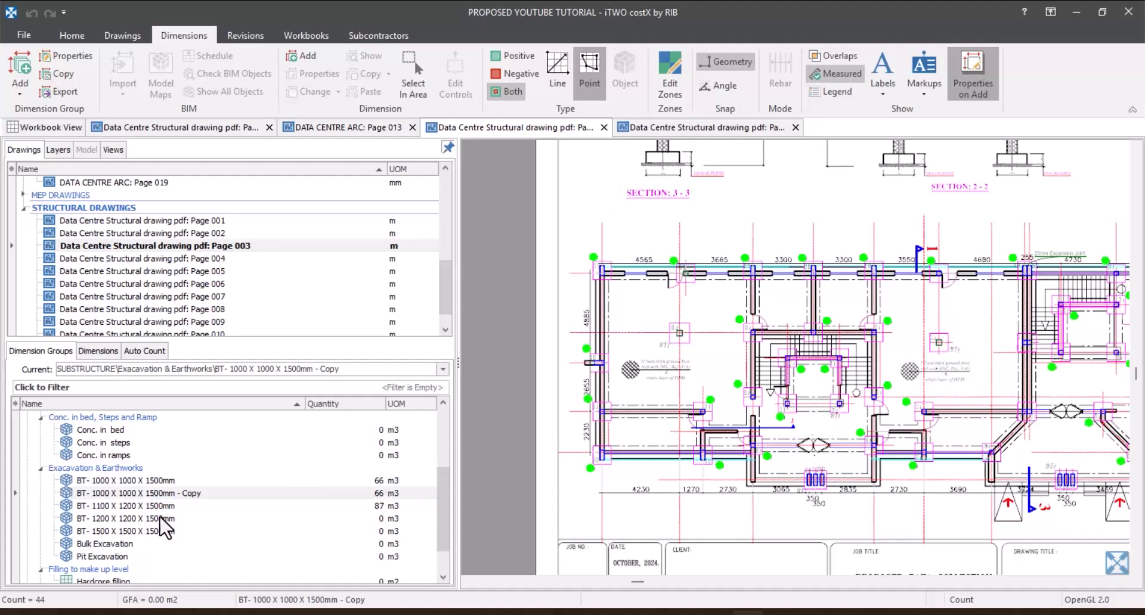
{"action": "left_click", "coordinate": [149, 492]}
{"action": "scroll", "coordinate": [149, 488], "scroll_direction": "down", "scroll_amount": 1}
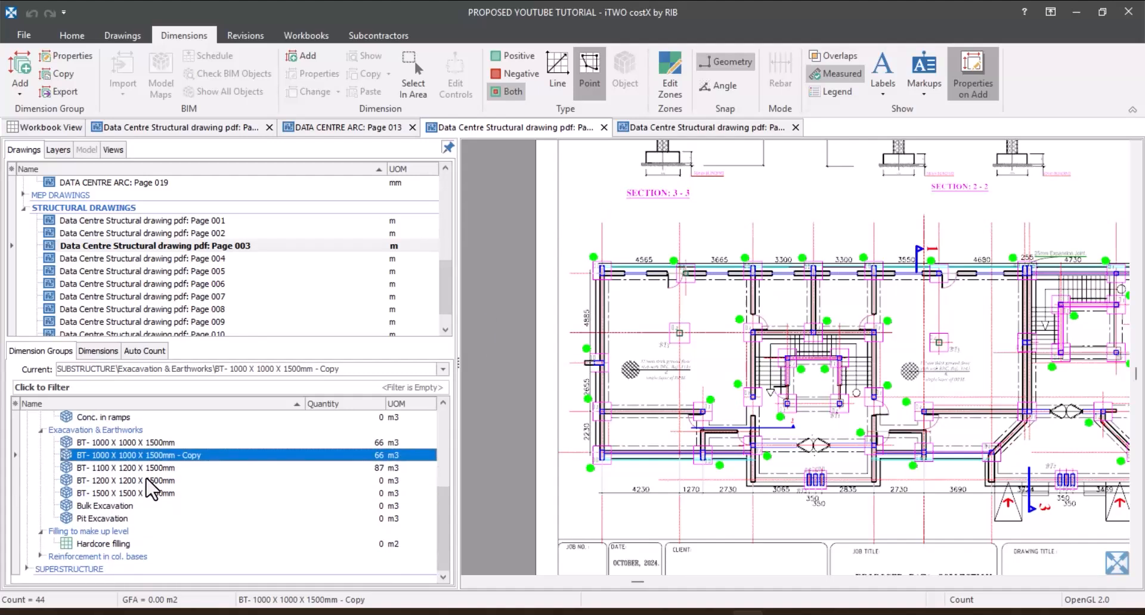
Make Conc. in bed the current dimension group and review its custom quantities without changing them.
{"action": "left_click", "coordinate": [157, 544]}
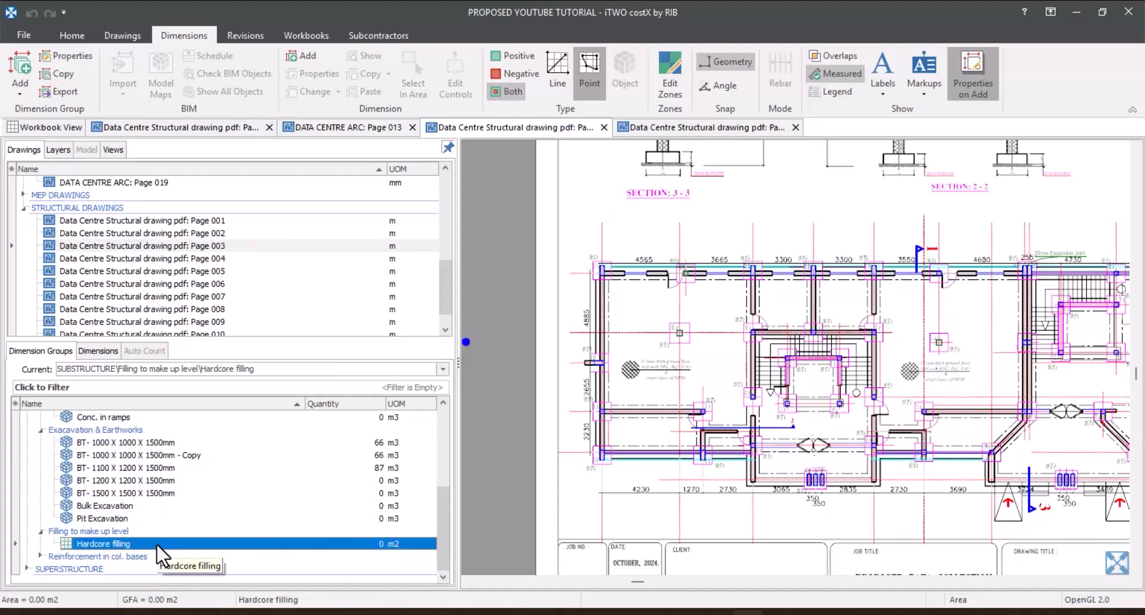
{"action": "scroll", "coordinate": [157, 536], "scroll_direction": "up", "scroll_amount": 3}
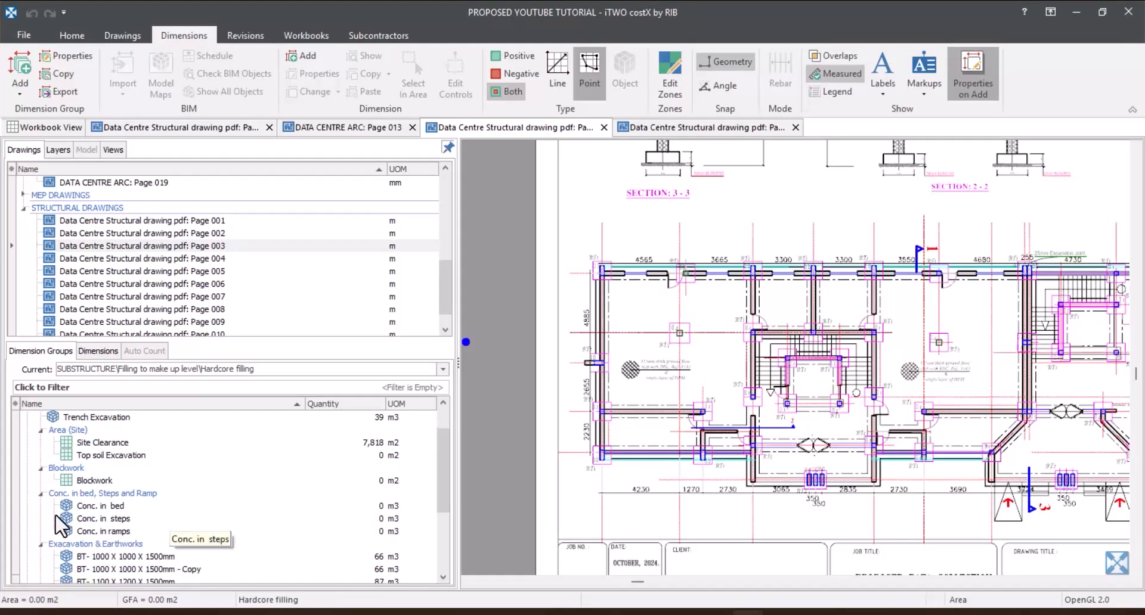
{"action": "left_click", "coordinate": [126, 518]}
{"action": "left_click", "coordinate": [123, 507]}
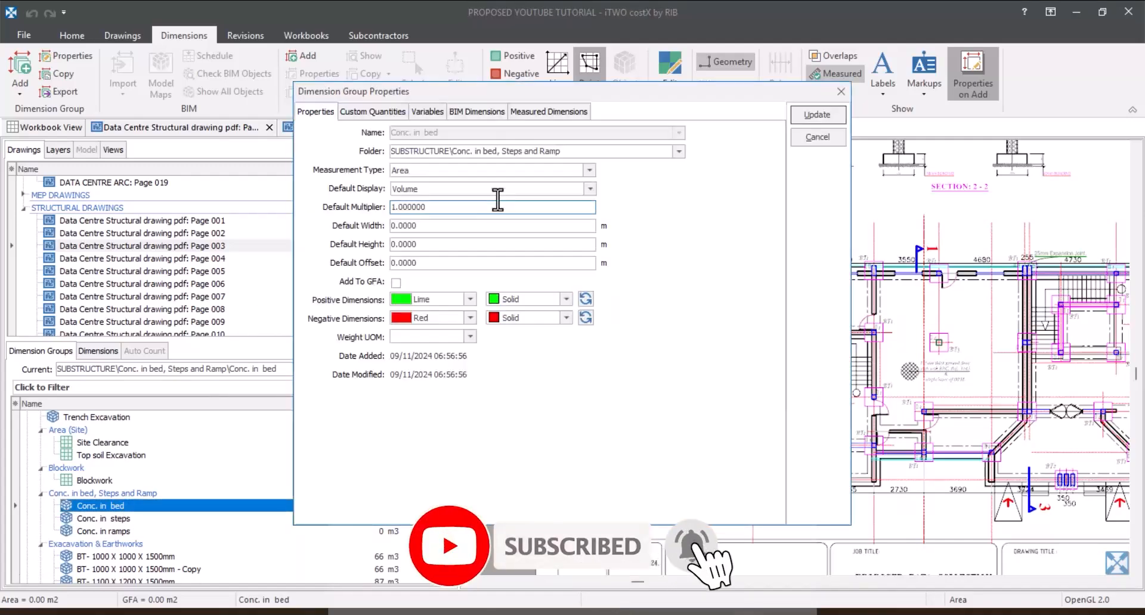
{"action": "left_click", "coordinate": [384, 111]}
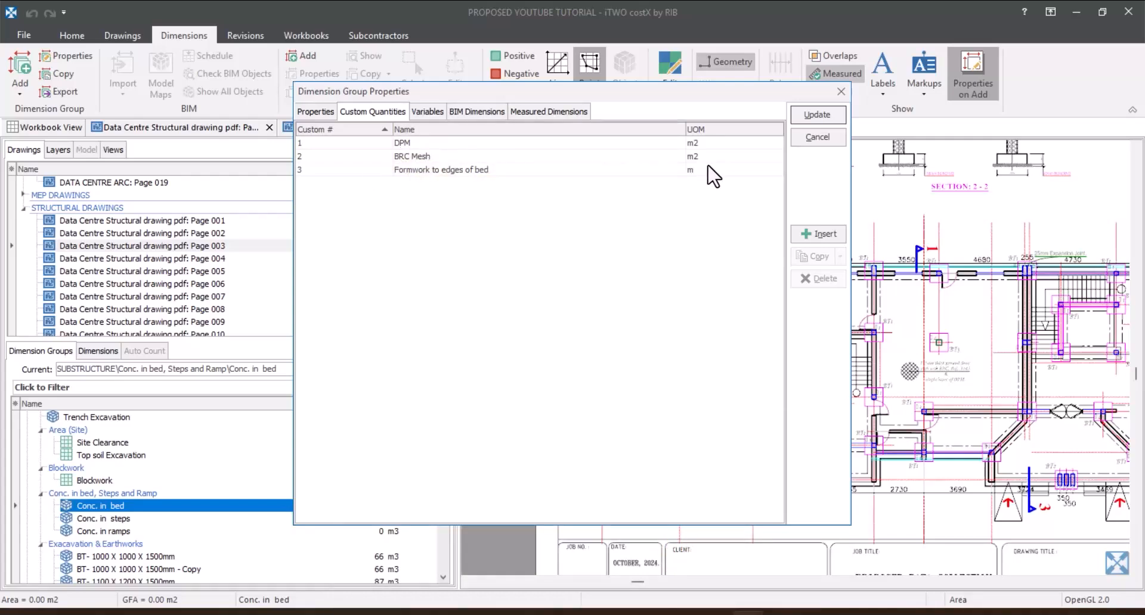
{"action": "left_click", "coordinate": [798, 142]}
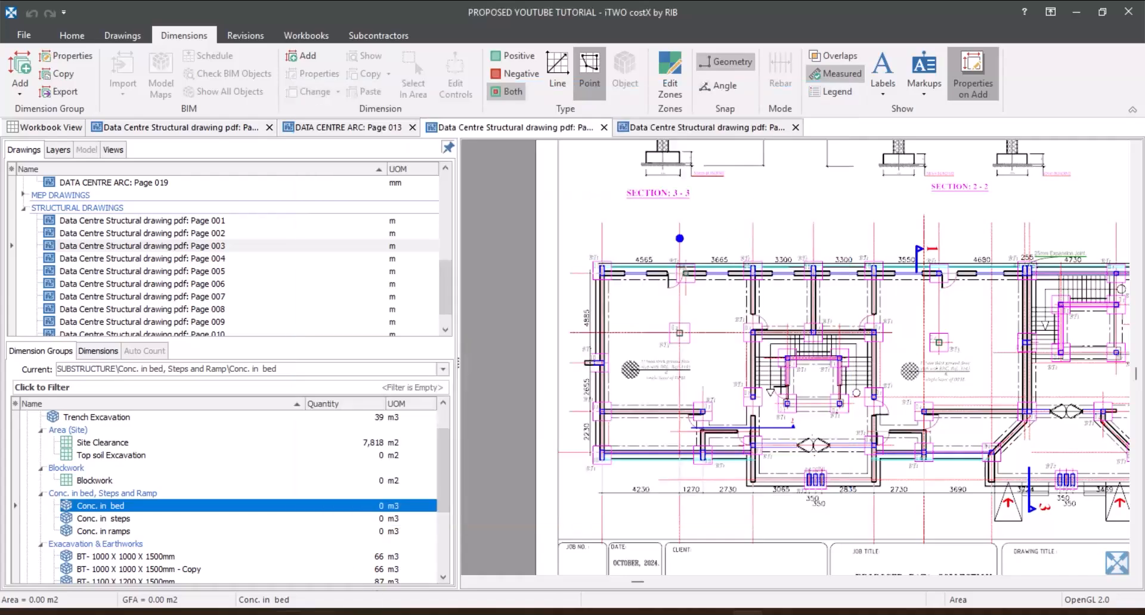
Set measuring to line mode and open DATA CENTRE ARC: Page 003 and the ground floor plan on Page 004.
{"action": "scroll", "coordinate": [658, 325], "scroll_direction": "down", "scroll_amount": 3}
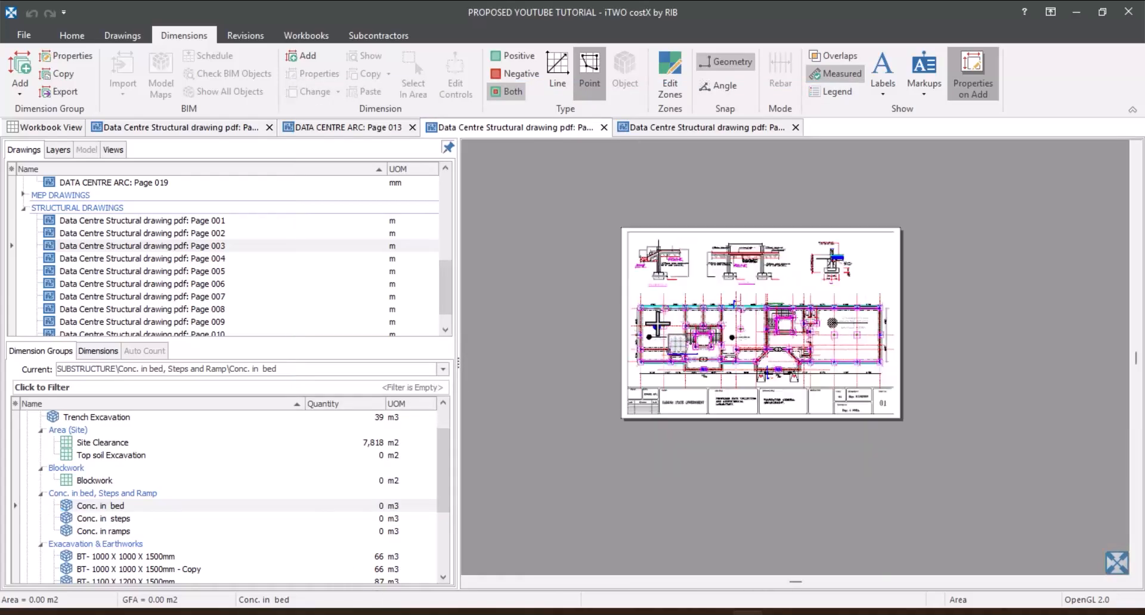
{"action": "scroll", "coordinate": [744, 312], "scroll_direction": "up", "scroll_amount": 2}
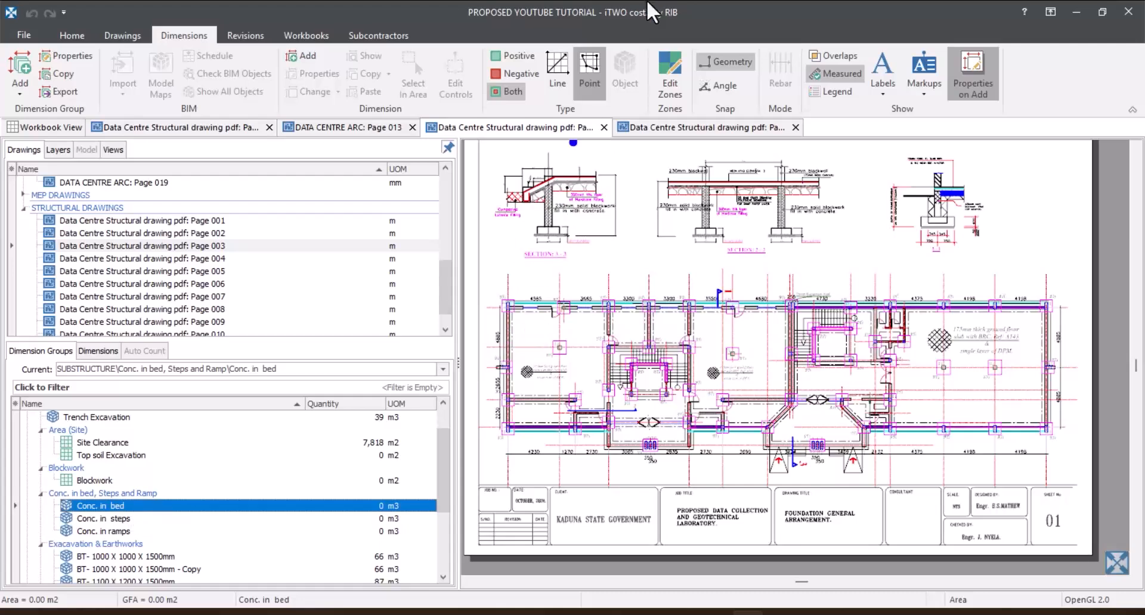
{"action": "left_click", "coordinate": [556, 70]}
{"action": "scroll", "coordinate": [688, 297], "scroll_direction": "up", "scroll_amount": 5}
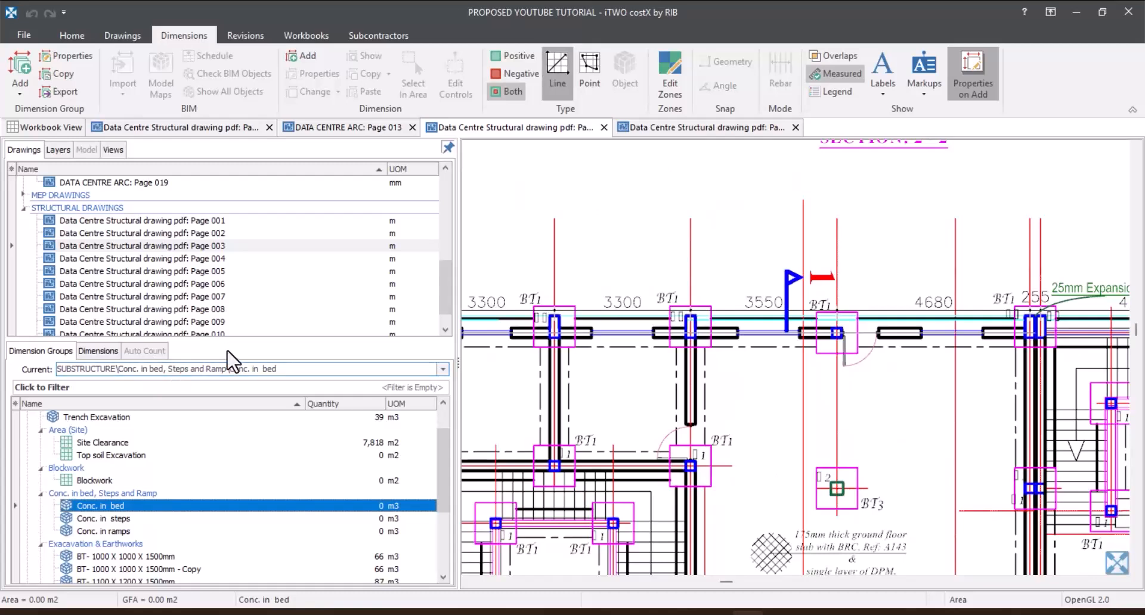
{"action": "scroll", "coordinate": [263, 244], "scroll_direction": "up", "scroll_amount": 3}
{"action": "scroll", "coordinate": [262, 251], "scroll_direction": "up", "scroll_amount": 3}
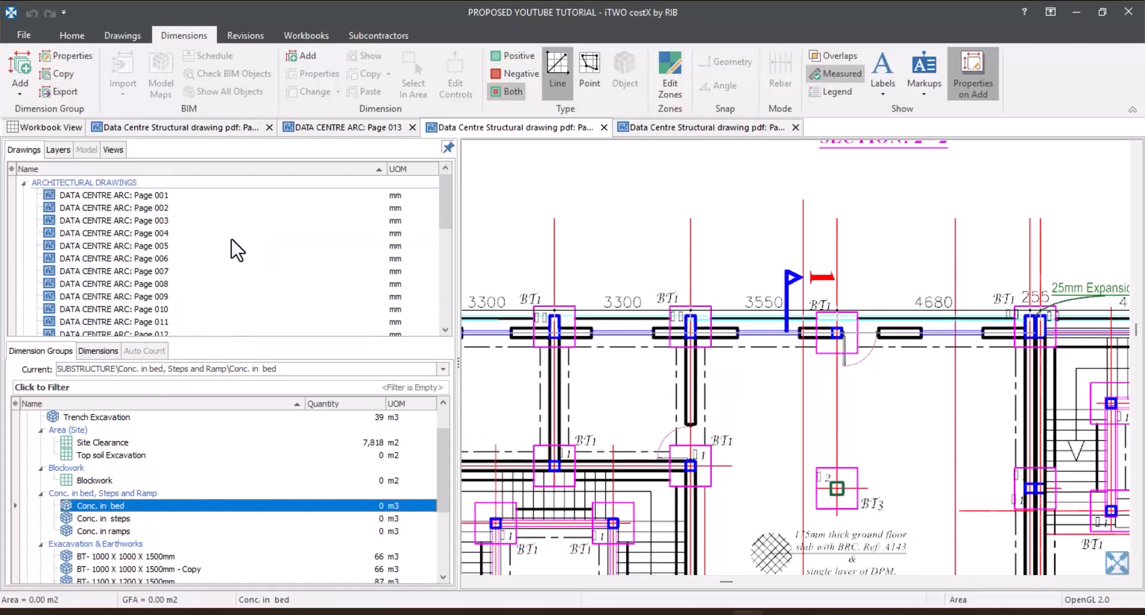
{"action": "double_click", "coordinate": [172, 222]}
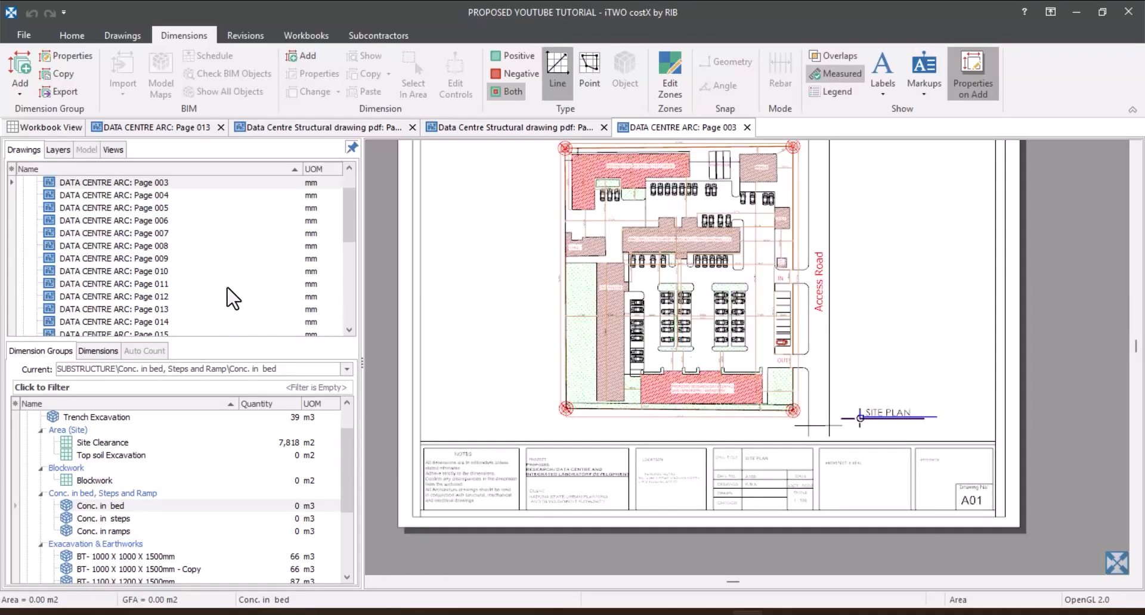
{"action": "double_click", "coordinate": [168, 195]}
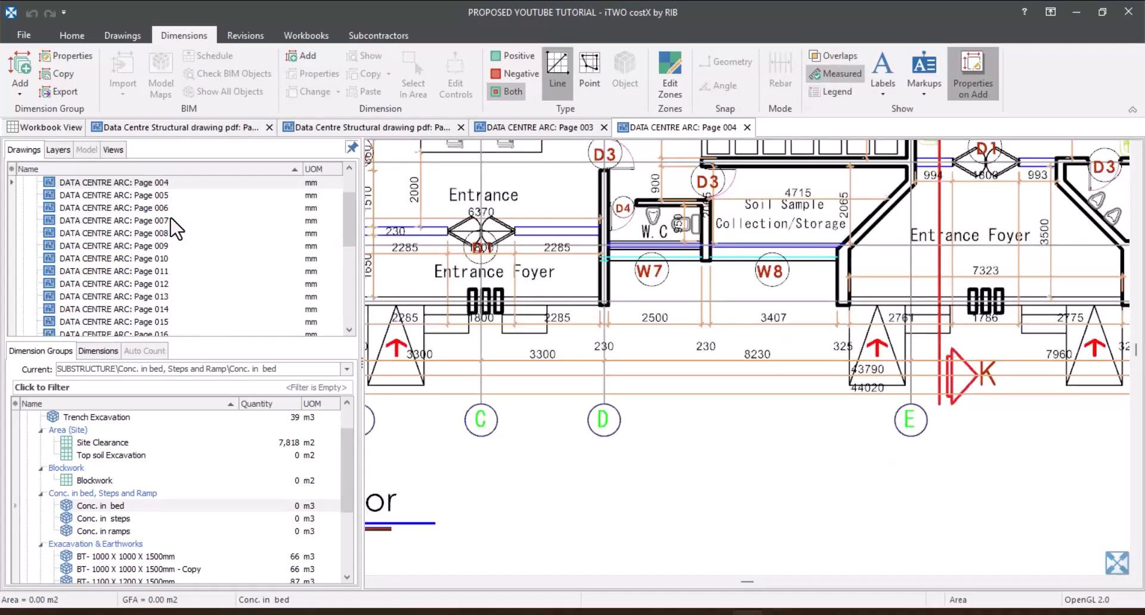
Start the Conc. in bed area outline on the grid A wall, following the grid 1 outer wall to the grid I wall.
{"action": "left_click", "coordinate": [389, 298]}
{"action": "scroll", "coordinate": [393, 301], "scroll_direction": "down", "scroll_amount": 6}
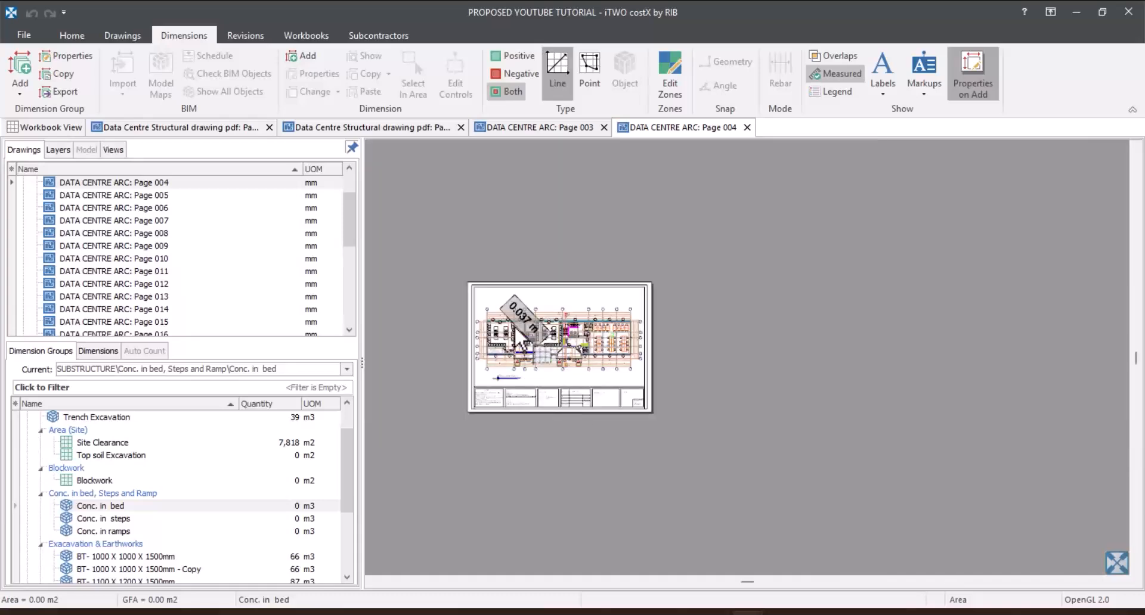
{"action": "scroll", "coordinate": [520, 334], "scroll_direction": "up", "scroll_amount": 6}
{"action": "scroll", "coordinate": [589, 299], "scroll_direction": "down", "scroll_amount": 4}
{"action": "scroll", "coordinate": [545, 298], "scroll_direction": "up", "scroll_amount": 4}
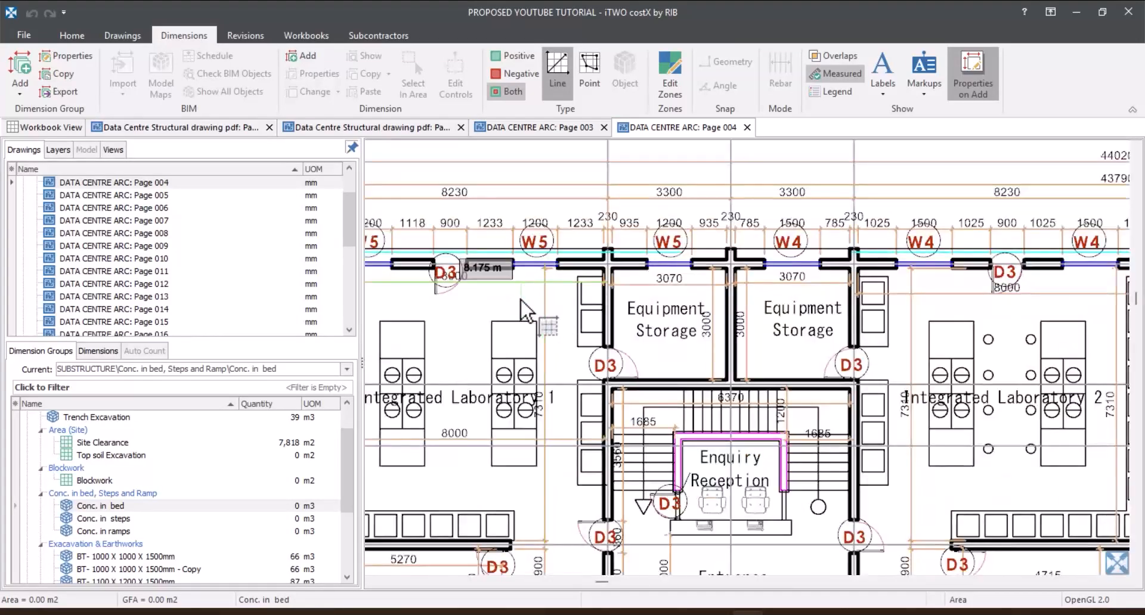
{"action": "scroll", "coordinate": [577, 340], "scroll_direction": "down", "scroll_amount": 2}
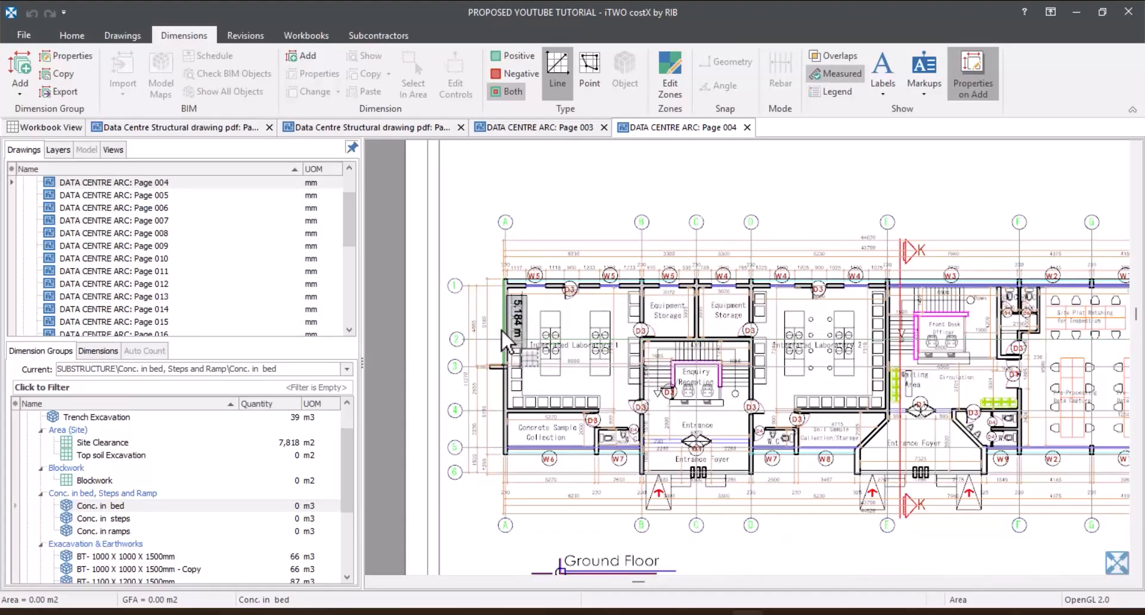
{"action": "left_click", "coordinate": [505, 280]}
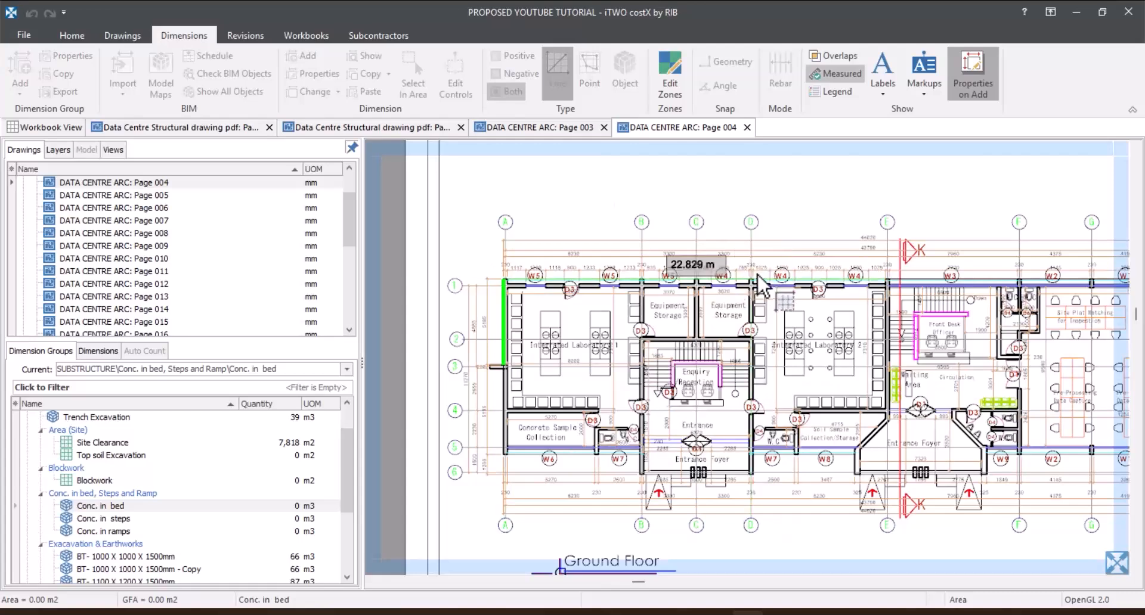
{"action": "left_click", "coordinate": [757, 273]}
{"action": "scroll", "coordinate": [757, 273], "scroll_direction": "down", "scroll_amount": 3}
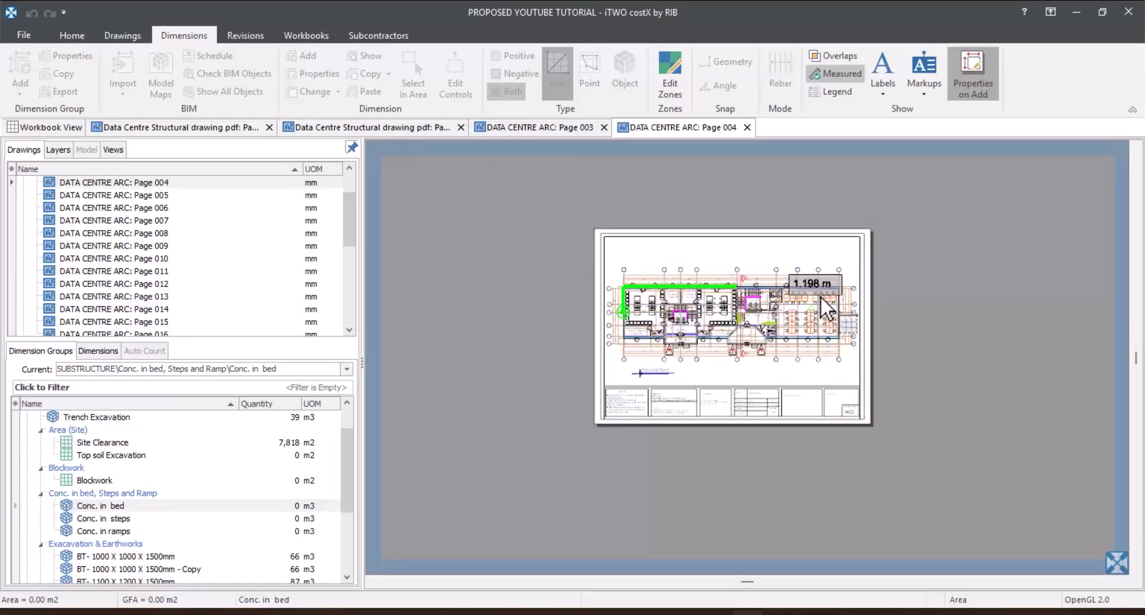
{"action": "scroll", "coordinate": [847, 292], "scroll_direction": "up", "scroll_amount": 3}
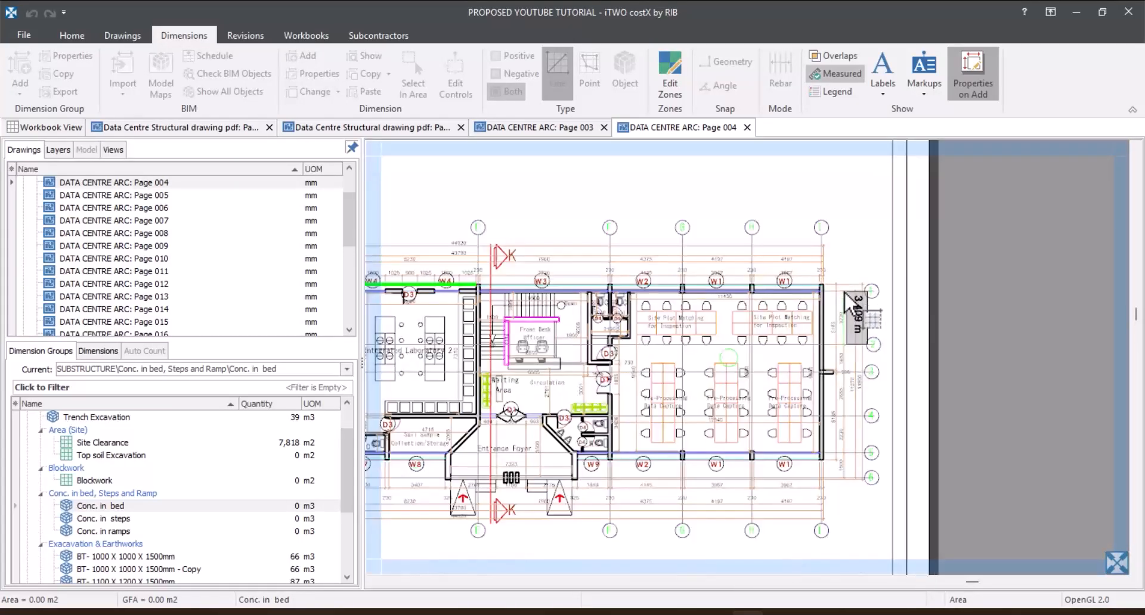
{"action": "left_click", "coordinate": [822, 325]}
Continue the bed outline down the grid I wall and along the outer wall at windows W1, W2 and W9 to the entrance foyer.
{"action": "scroll", "coordinate": [823, 337], "scroll_direction": "down", "scroll_amount": 3}
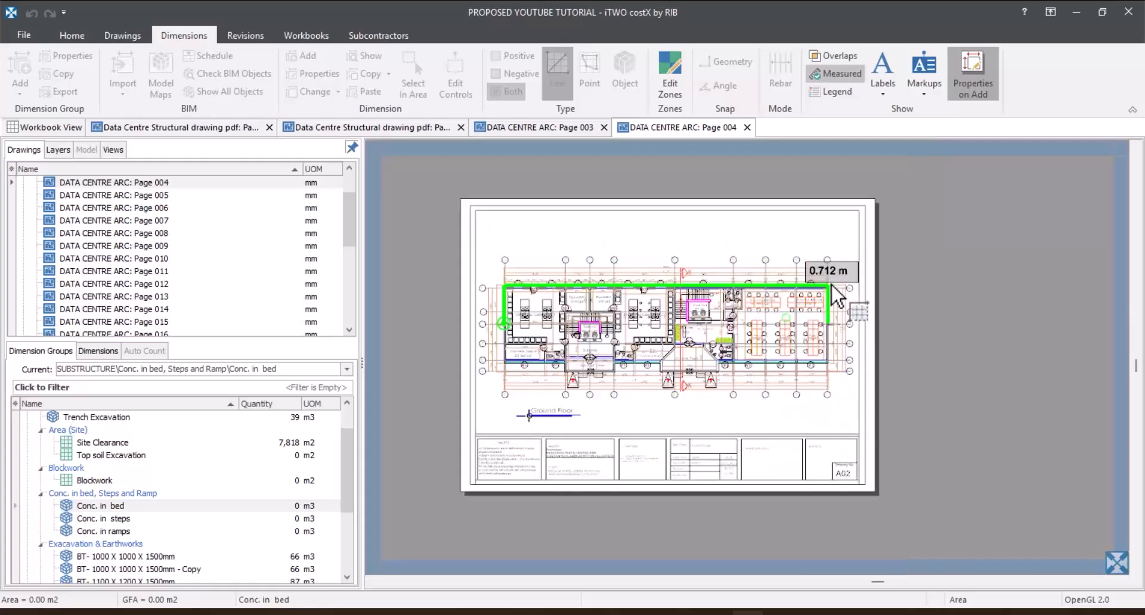
{"action": "scroll", "coordinate": [812, 416], "scroll_direction": "up", "scroll_amount": 5}
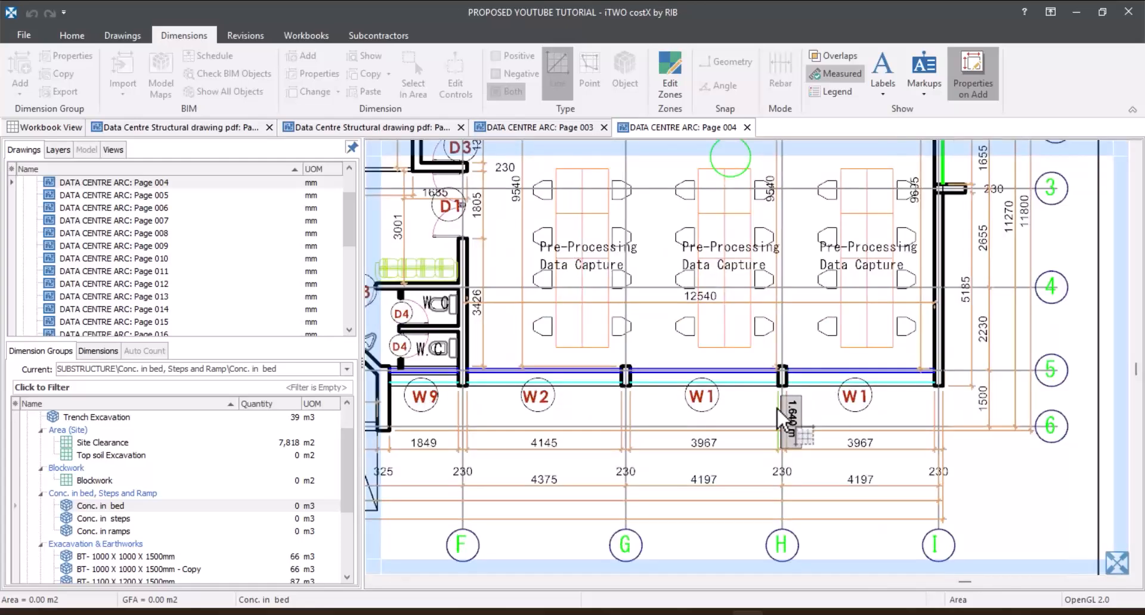
{"action": "left_click", "coordinate": [823, 385]}
{"action": "scroll", "coordinate": [881, 340], "scroll_direction": "down", "scroll_amount": 5}
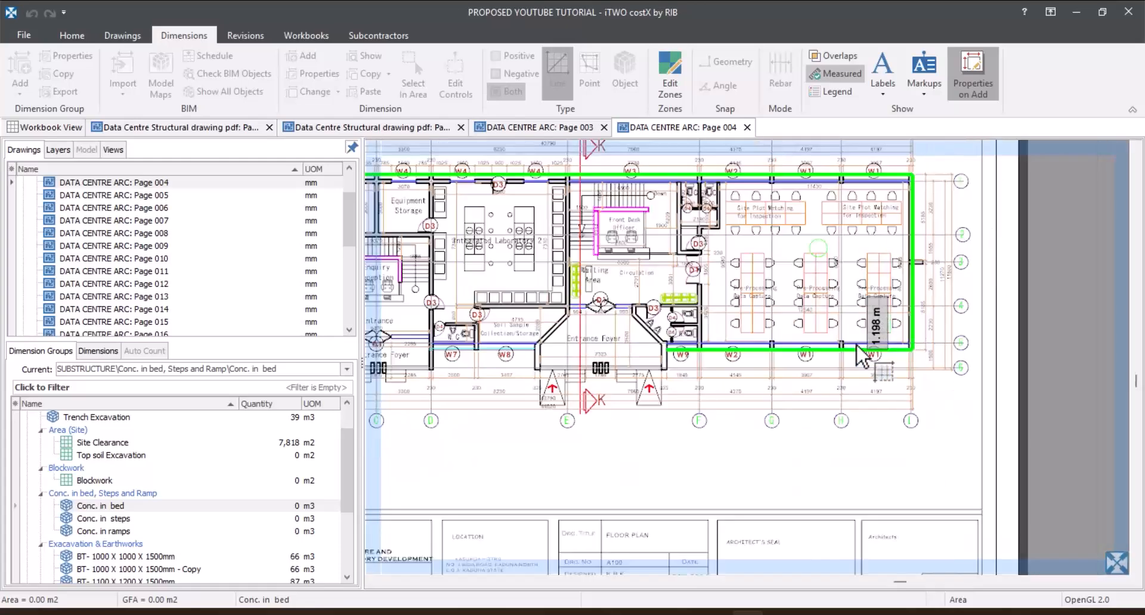
{"action": "scroll", "coordinate": [533, 371], "scroll_direction": "up", "scroll_amount": 3}
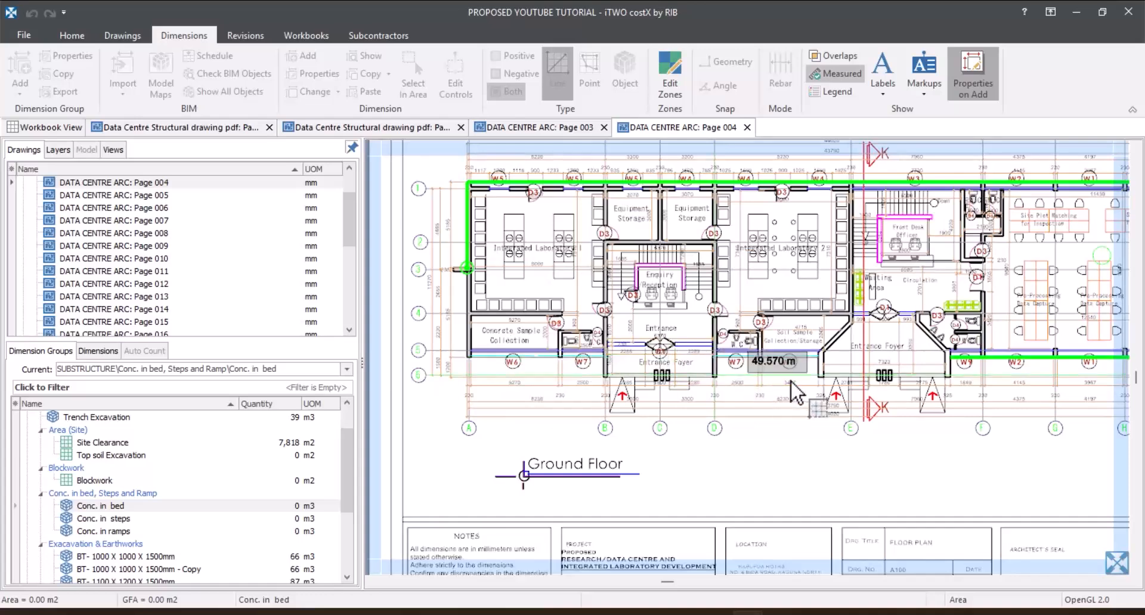
{"action": "scroll", "coordinate": [948, 353], "scroll_direction": "up", "scroll_amount": 5}
{"action": "left_click", "coordinate": [946, 336]}
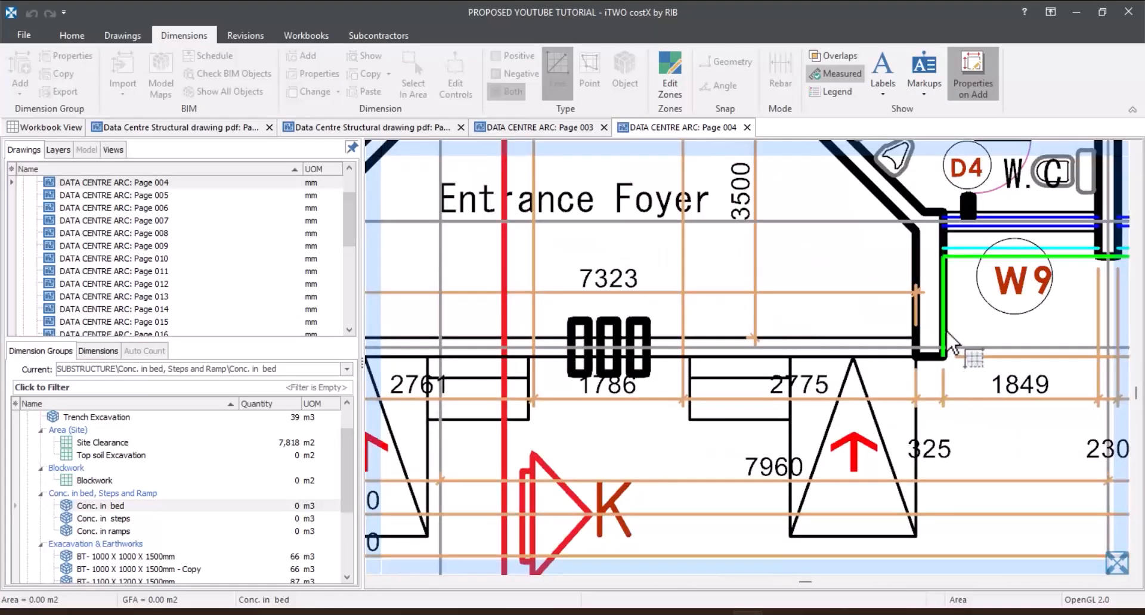
Trace the bed outline around the entrance foyer between grids E and F and along the W8 and W7 wall to grid D.
{"action": "left_click", "coordinate": [710, 359]}
{"action": "scroll", "coordinate": [1029, 405], "scroll_direction": "down", "scroll_amount": 2}
{"action": "scroll", "coordinate": [1036, 415], "scroll_direction": "down", "scroll_amount": 3}
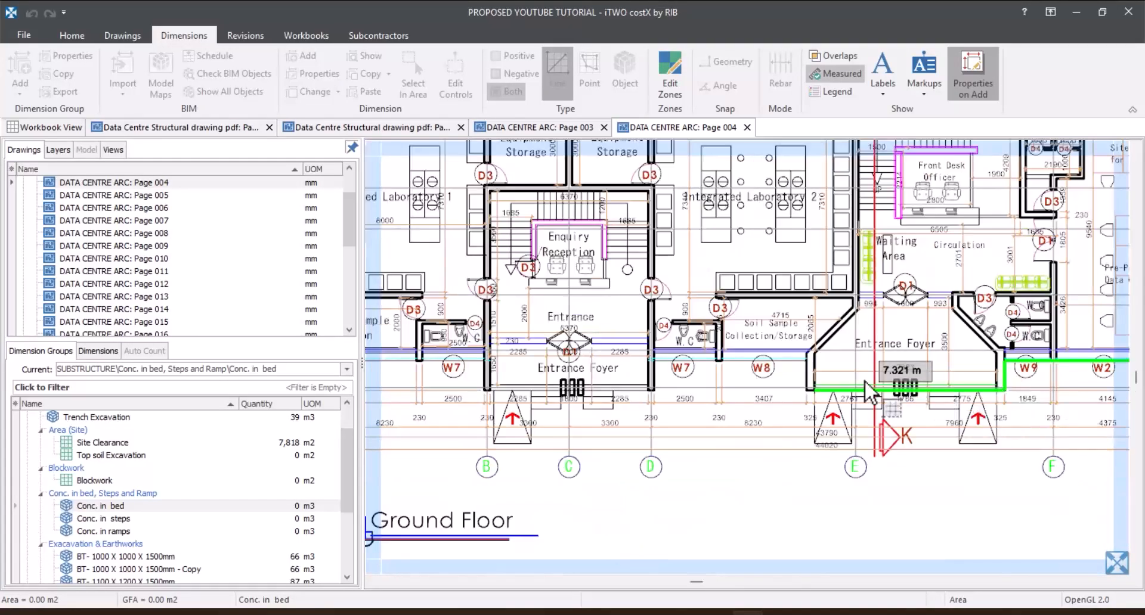
{"action": "scroll", "coordinate": [772, 365], "scroll_direction": "up", "scroll_amount": 3}
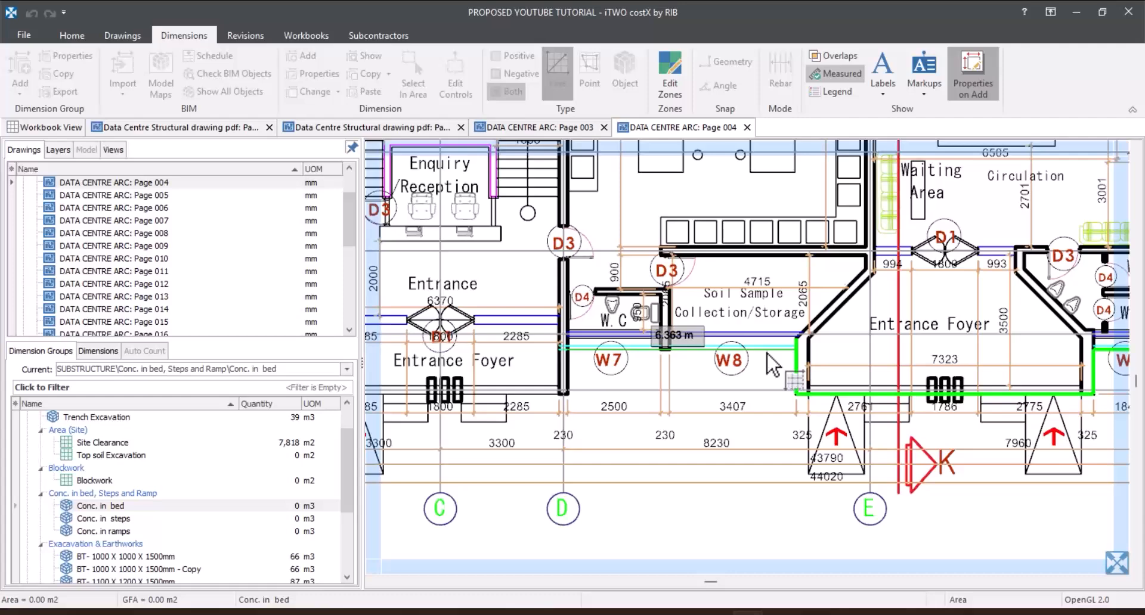
{"action": "left_click", "coordinate": [564, 349]}
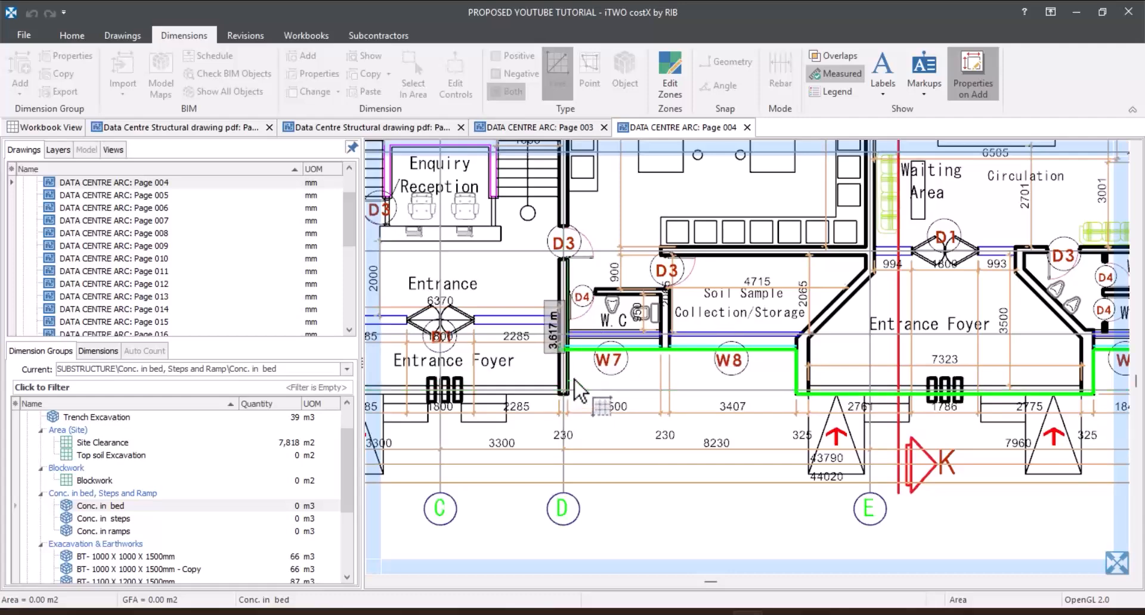
Continue the bed outline around the entrance foyer between grids D and B, back up to the W7 wall line.
{"action": "left_click", "coordinate": [574, 380]}
{"action": "left_click", "coordinate": [540, 394]}
{"action": "scroll", "coordinate": [699, 414], "scroll_direction": "down", "scroll_amount": 3}
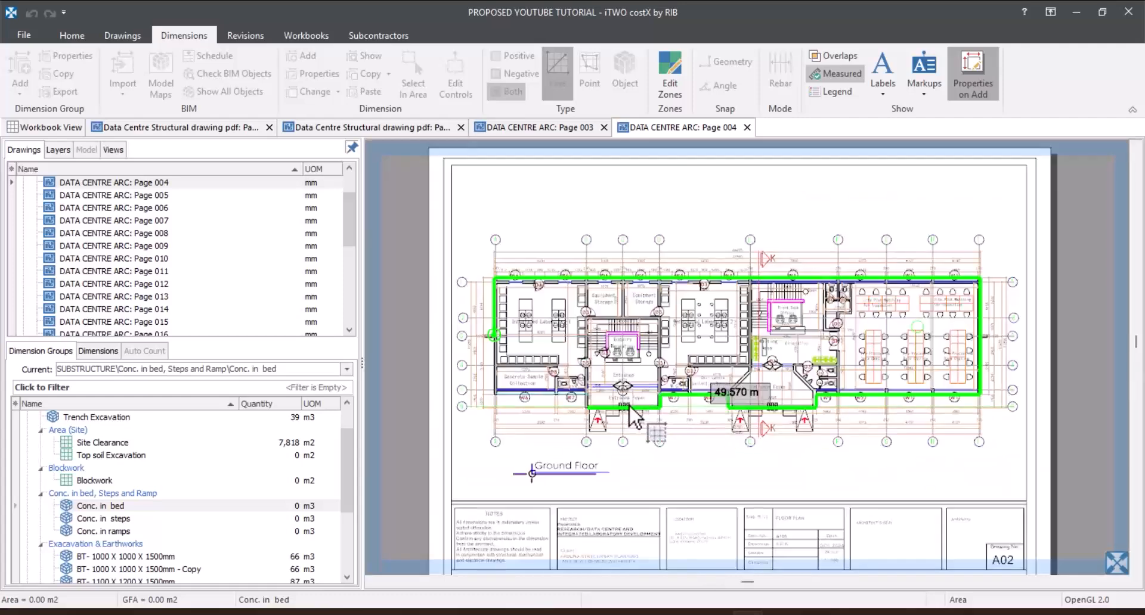
{"action": "scroll", "coordinate": [629, 407], "scroll_direction": "up", "scroll_amount": 3}
{"action": "scroll", "coordinate": [622, 404], "scroll_direction": "down", "scroll_amount": 2}
{"action": "scroll", "coordinate": [455, 396], "scroll_direction": "up", "scroll_amount": 3}
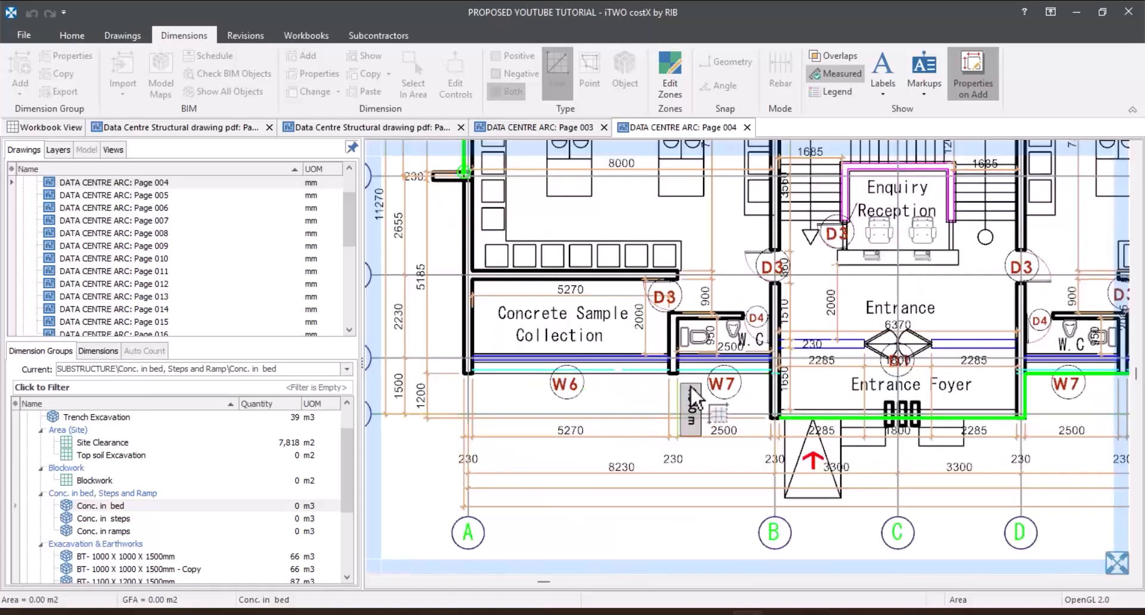
{"action": "left_click", "coordinate": [766, 387]}
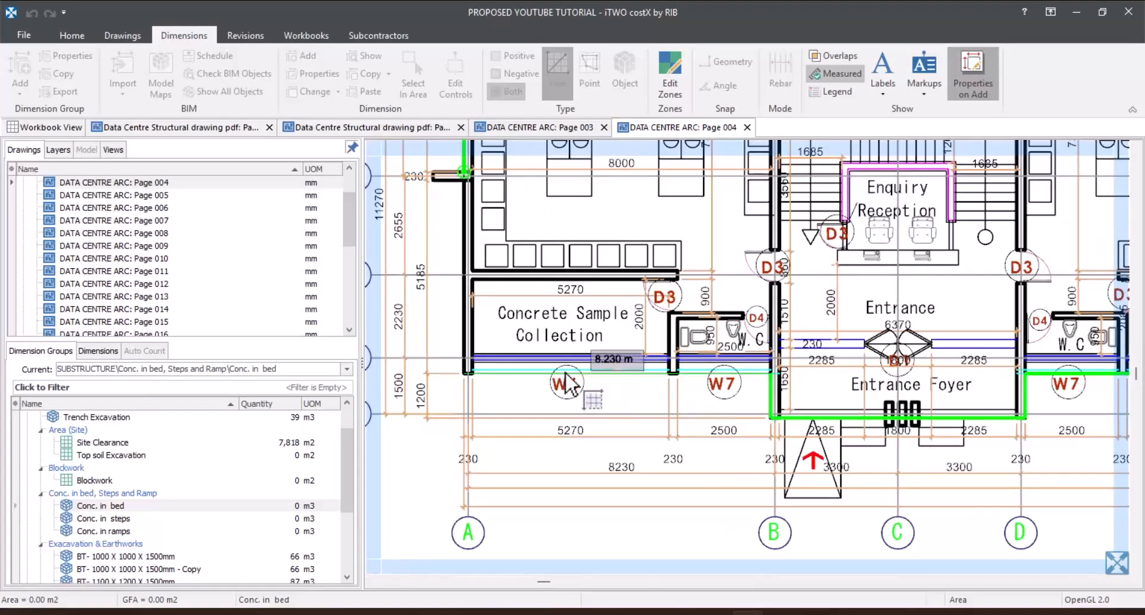
Finish the Conc. in bed outline along the W7 and W6 wall to grid A and accept its dimension properties.
{"action": "scroll", "coordinate": [502, 372], "scroll_direction": "down", "scroll_amount": 2}
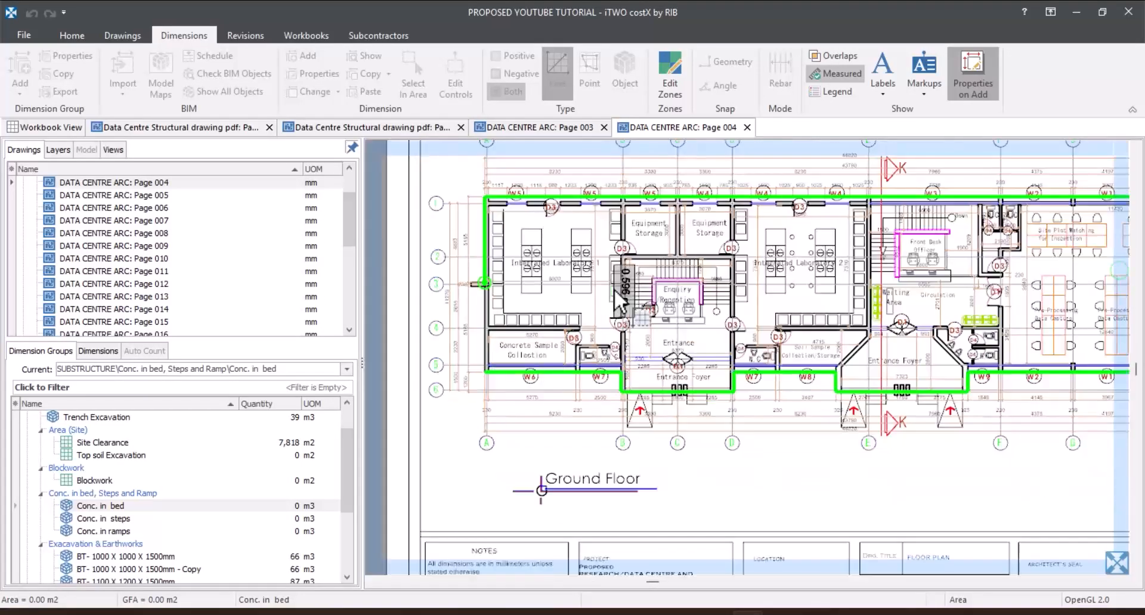
{"action": "right_click", "coordinate": [591, 331]}
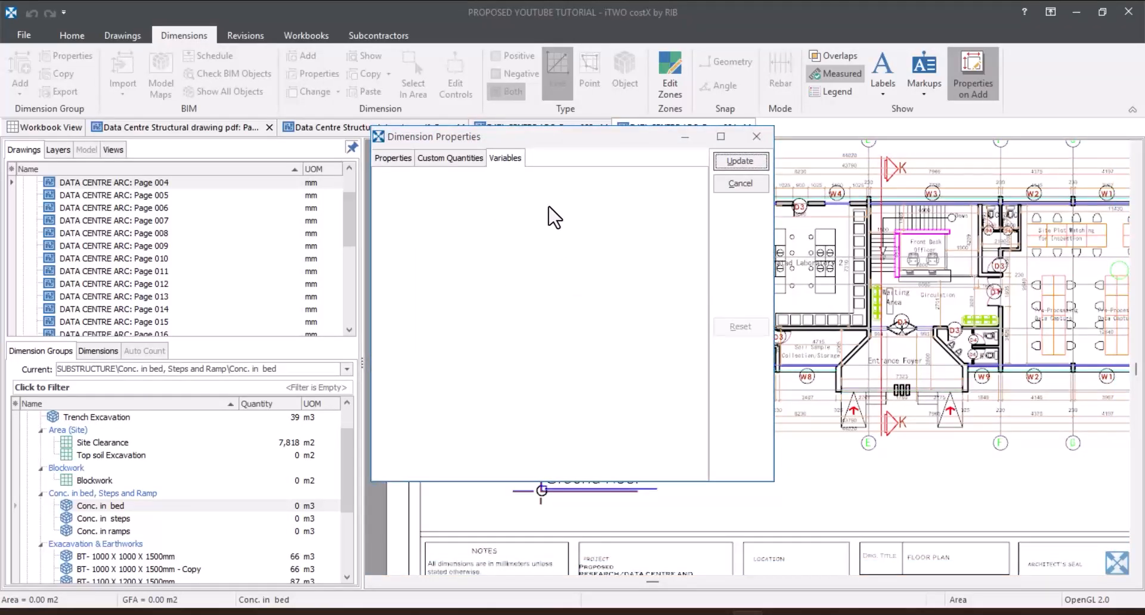
{"action": "left_click", "coordinate": [740, 161]}
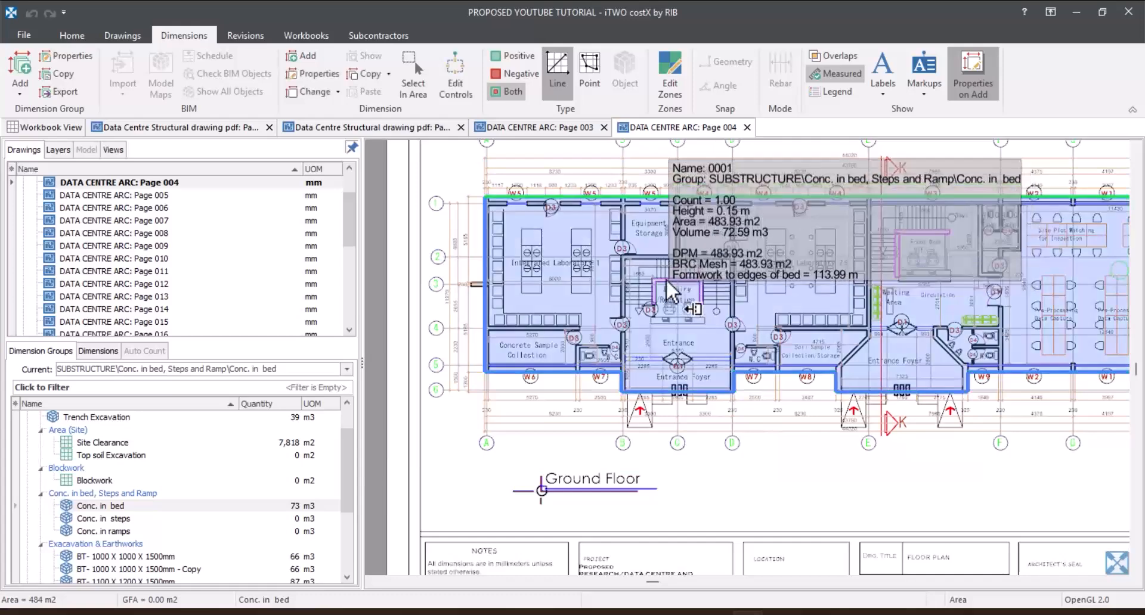
Inspect the measured Conc. in bed area and its quantities across the whole ground floor plan.
{"action": "scroll", "coordinate": [620, 349], "scroll_direction": "down", "scroll_amount": 2}
{"action": "scroll", "coordinate": [896, 326], "scroll_direction": "up", "scroll_amount": 2}
{"action": "left_click", "coordinate": [888, 325]}
{"action": "key", "text": "Escape"}
{"action": "scroll", "coordinate": [932, 325], "scroll_direction": "down", "scroll_amount": 1}
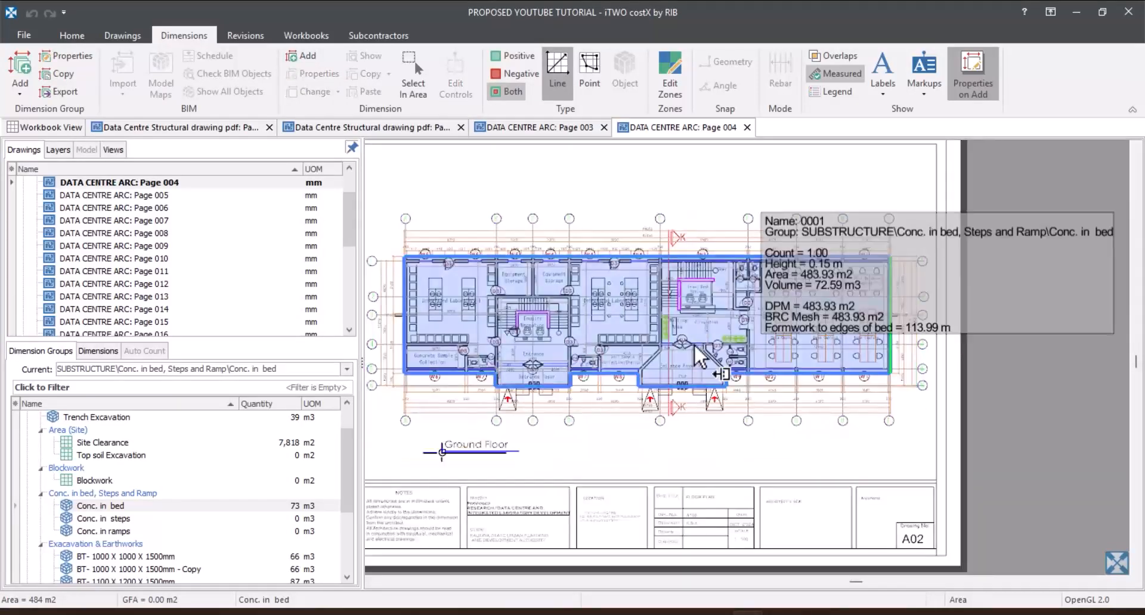
{"action": "left_click", "coordinate": [853, 362]}
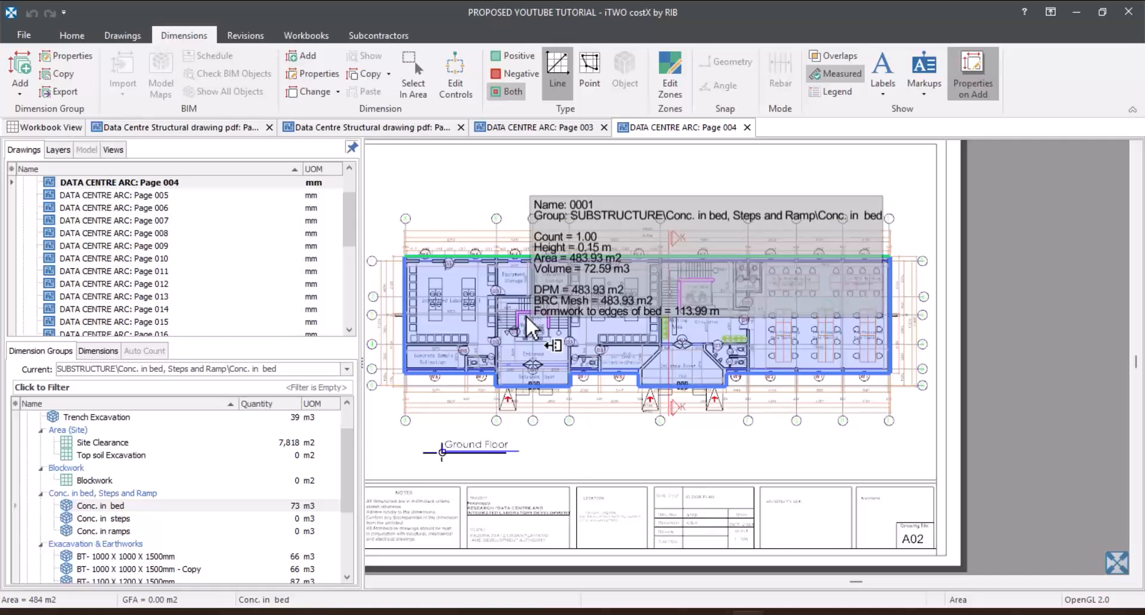
Select the Hardcore filling dimension group, examine its custom quantities, and close its properties without changes.
{"action": "left_click", "coordinate": [124, 518]}
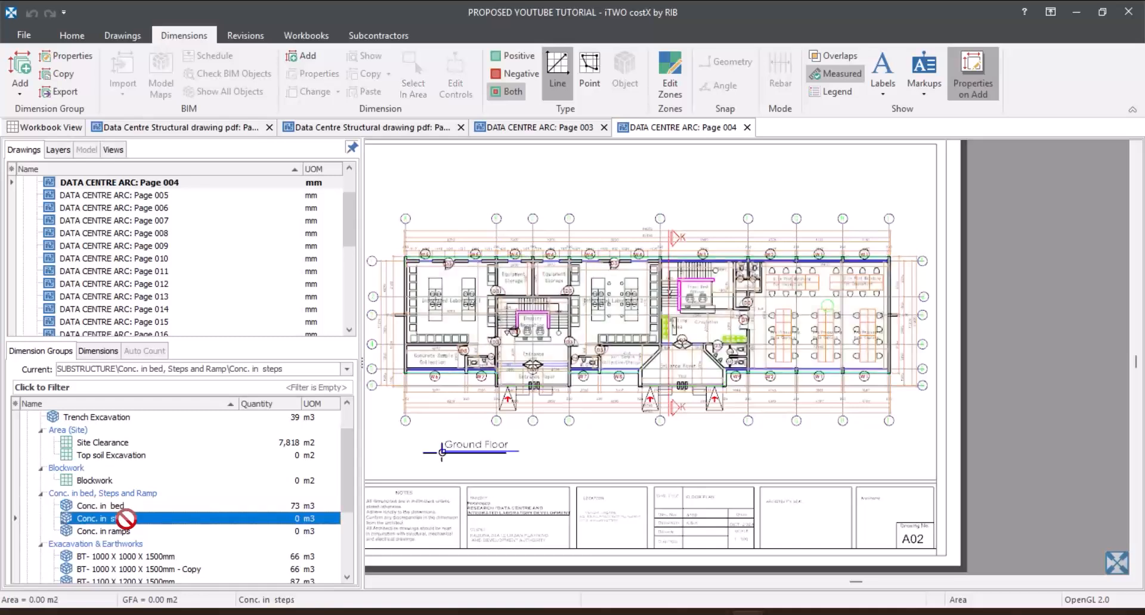
{"action": "left_click", "coordinate": [123, 530]}
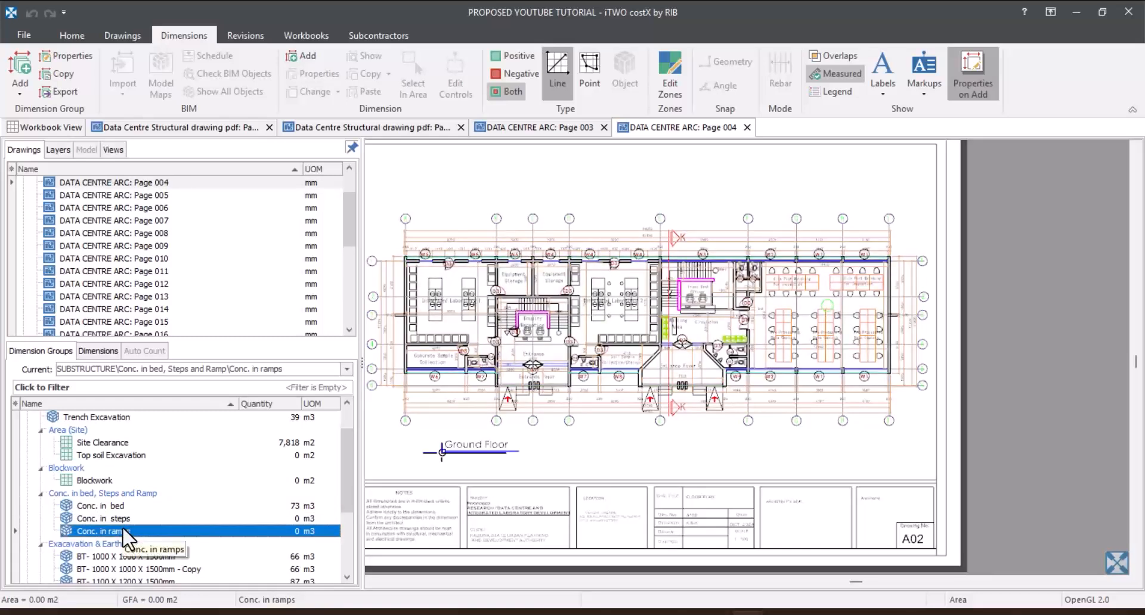
{"action": "scroll", "coordinate": [123, 529], "scroll_direction": "down", "scroll_amount": 3}
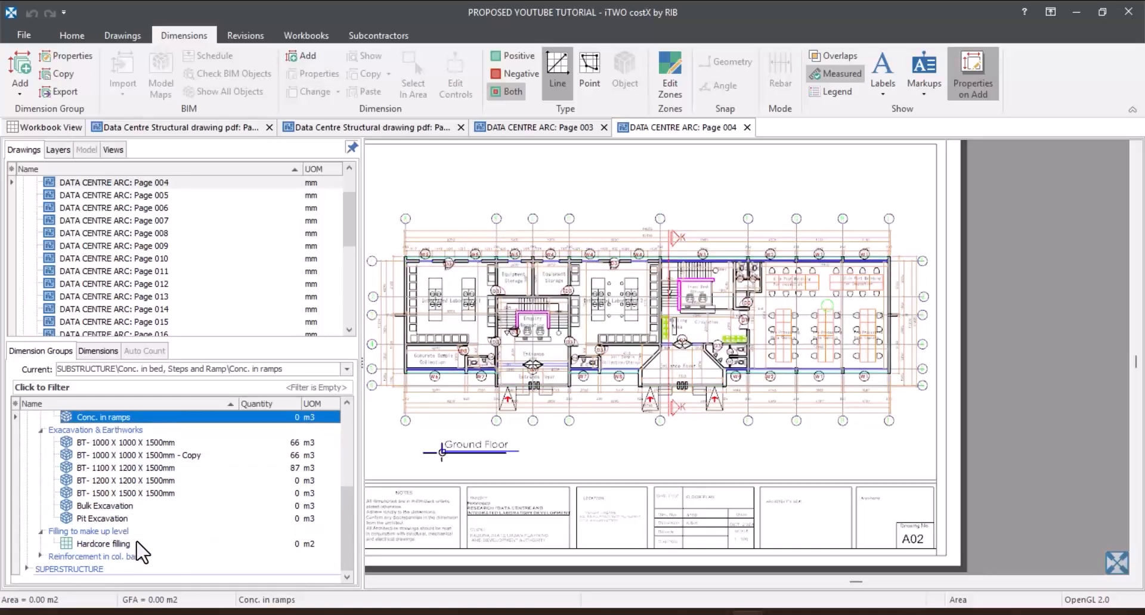
{"action": "left_click", "coordinate": [140, 543]}
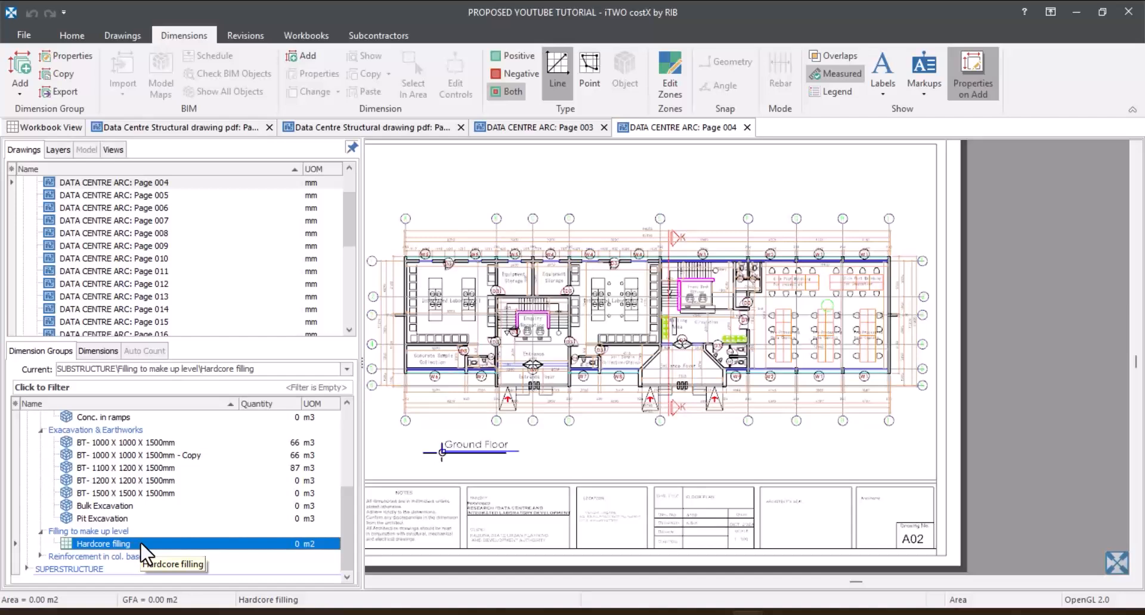
{"action": "double_click", "coordinate": [141, 543]}
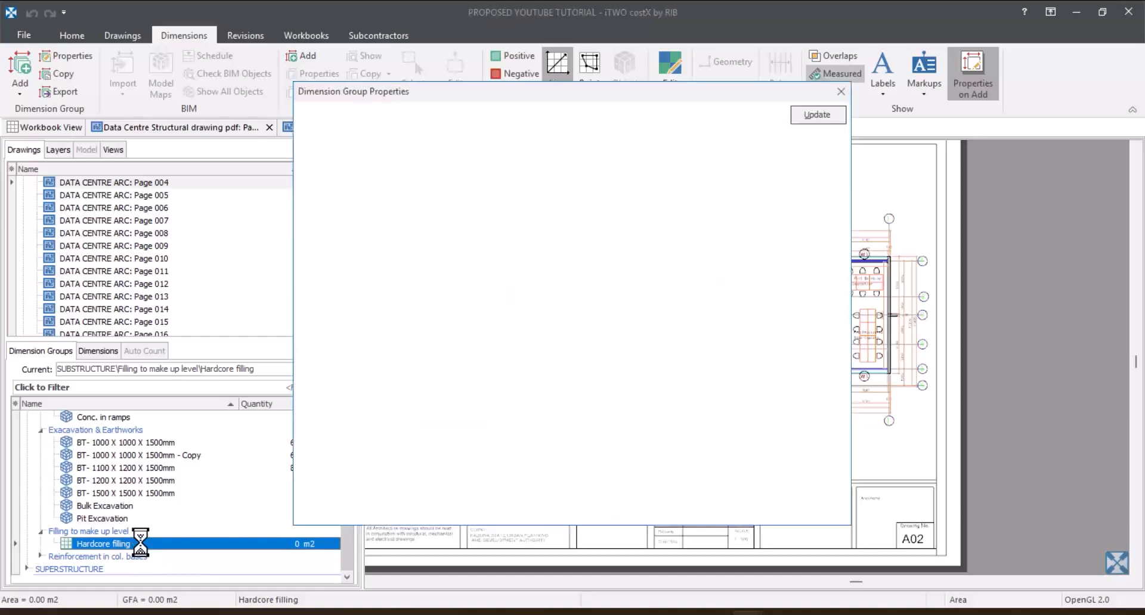
{"action": "left_click", "coordinate": [367, 110]}
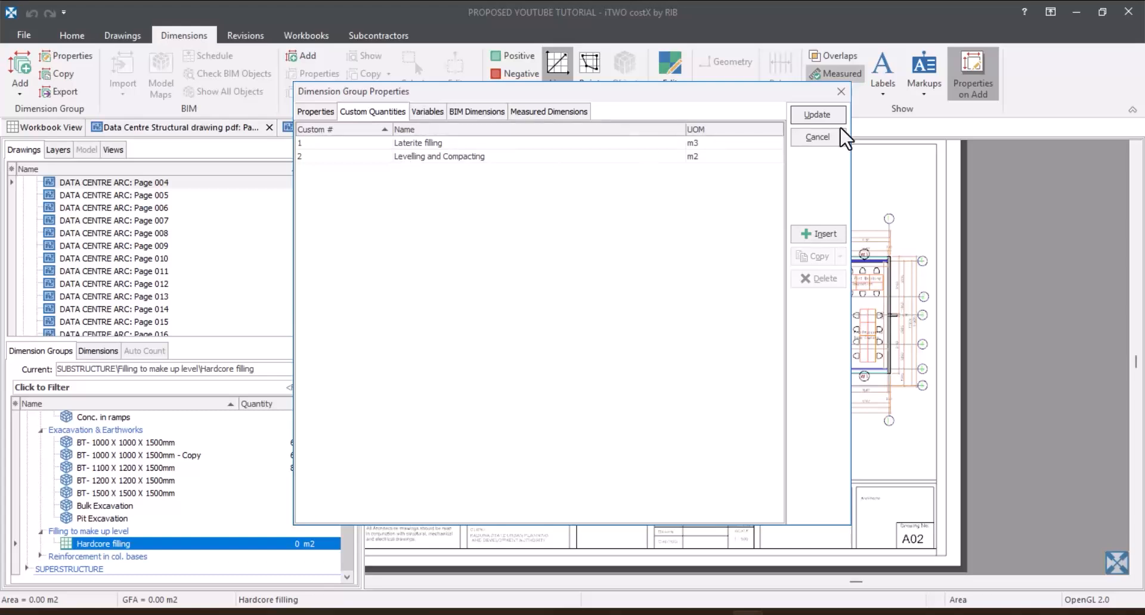
{"action": "left_click", "coordinate": [841, 91]}
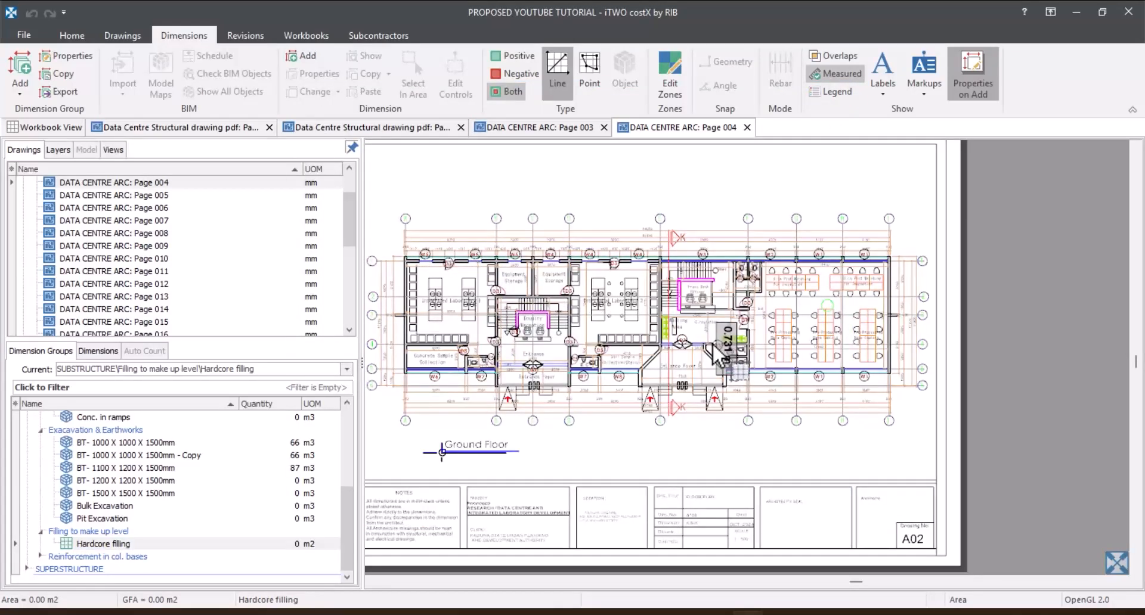
Look through the SUBSTRUCTURE dimension groups and expand Reinforcement in col. bases to show its bar sizes.
{"action": "scroll", "coordinate": [209, 455], "scroll_direction": "up", "scroll_amount": 4}
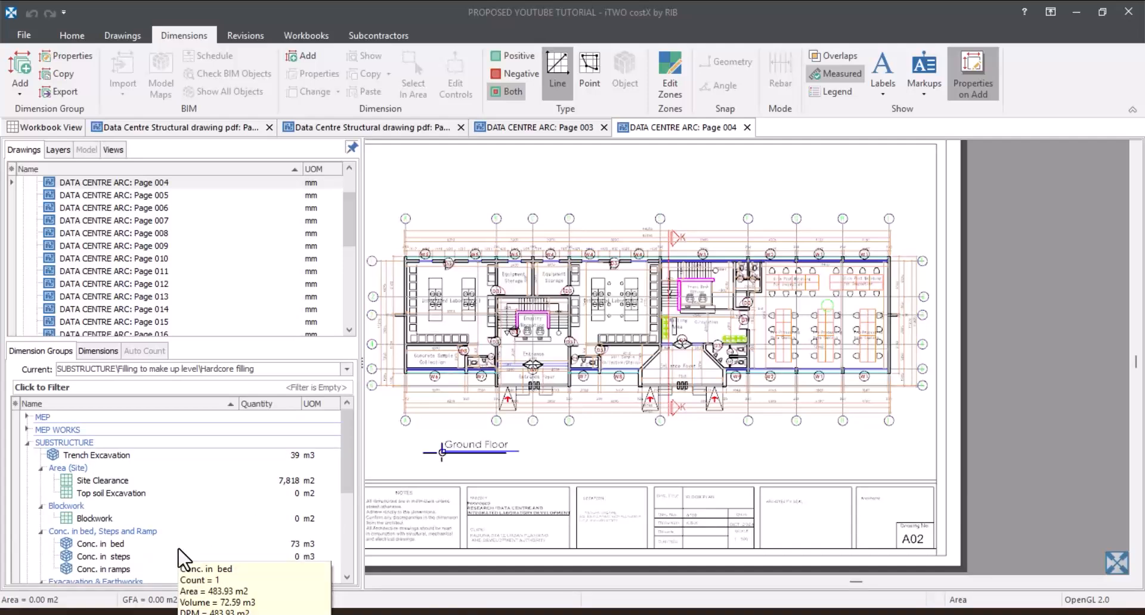
{"action": "scroll", "coordinate": [161, 525], "scroll_direction": "down", "scroll_amount": 1}
{"action": "scroll", "coordinate": [144, 510], "scroll_direction": "down", "scroll_amount": 2}
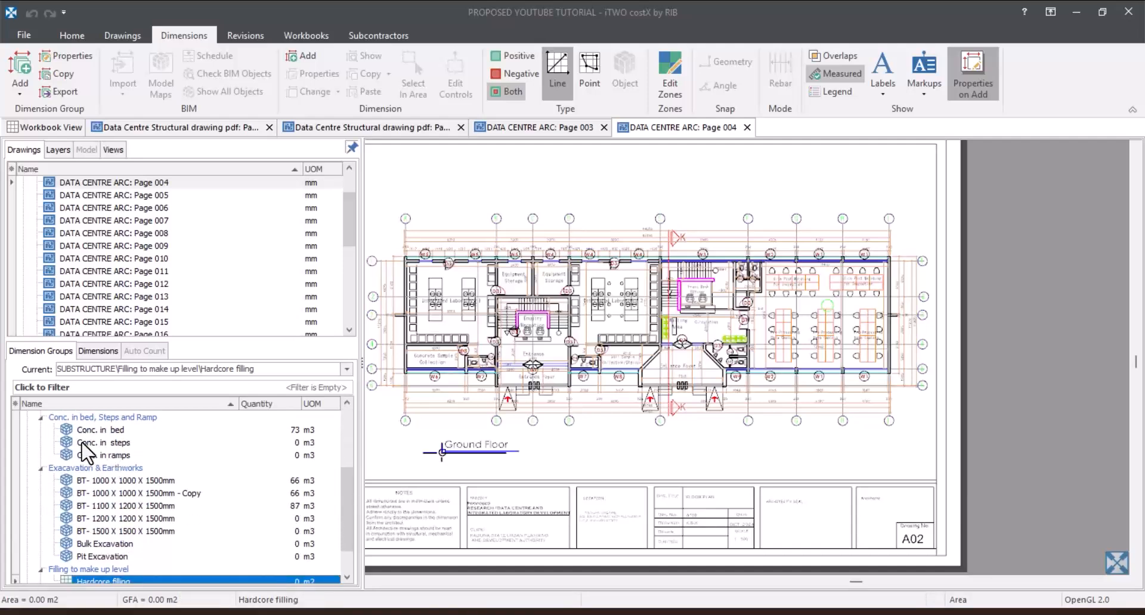
{"action": "scroll", "coordinate": [167, 540], "scroll_direction": "down", "scroll_amount": 1}
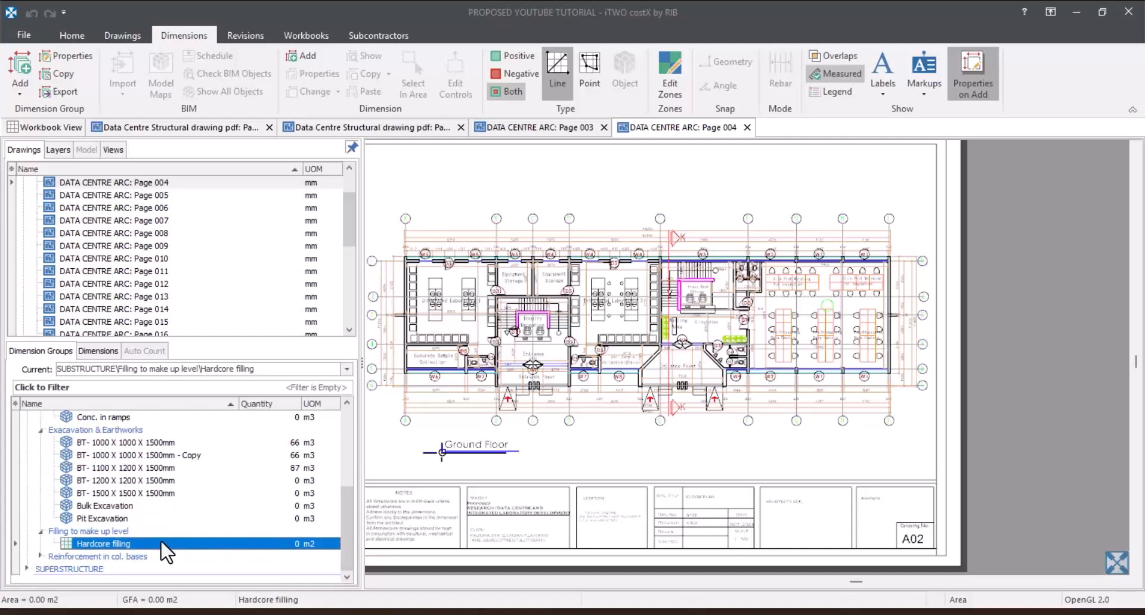
{"action": "left_click", "coordinate": [40, 557]}
{"action": "scroll", "coordinate": [194, 524], "scroll_direction": "down", "scroll_amount": 1}
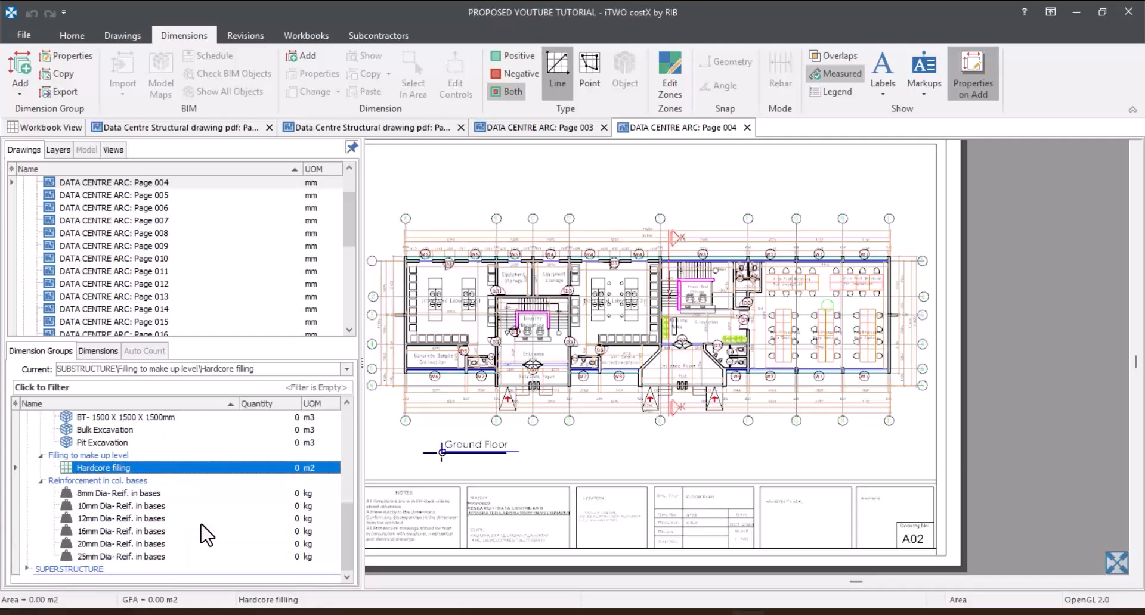